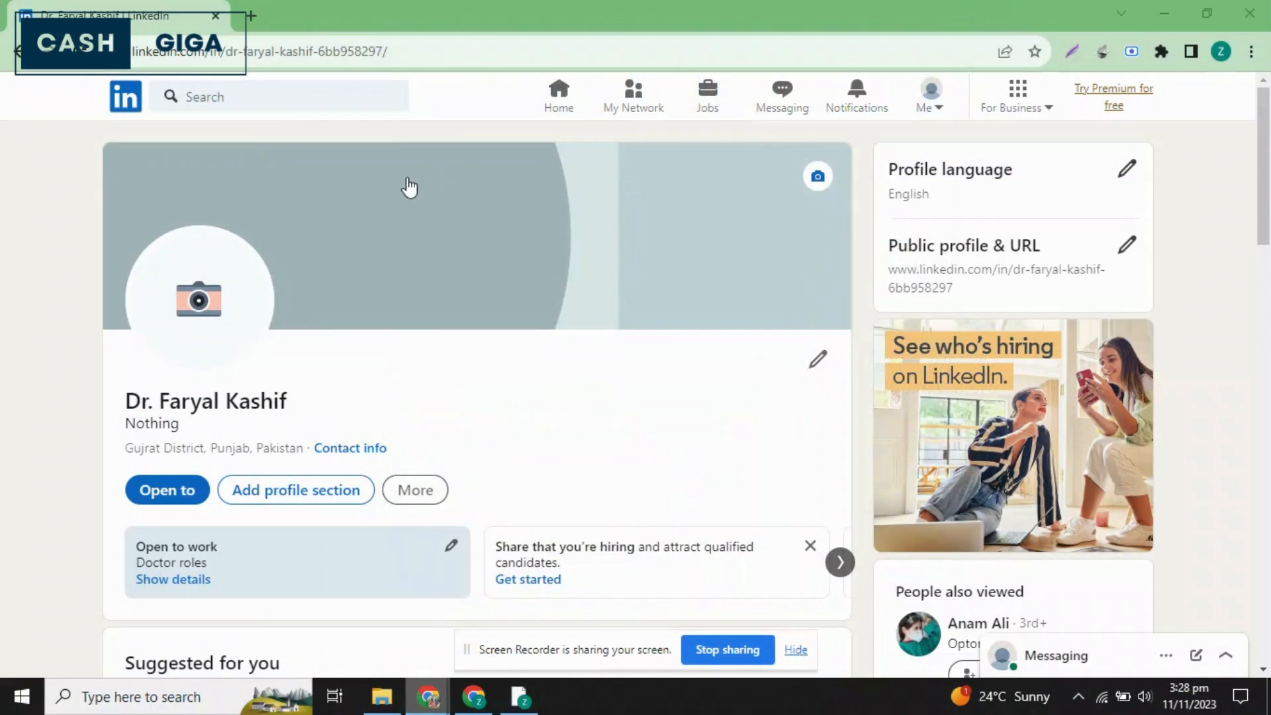
Upload "Untitled design (2).png" from Downloads as the profile photo and save it with the default crop.
click(227, 319)
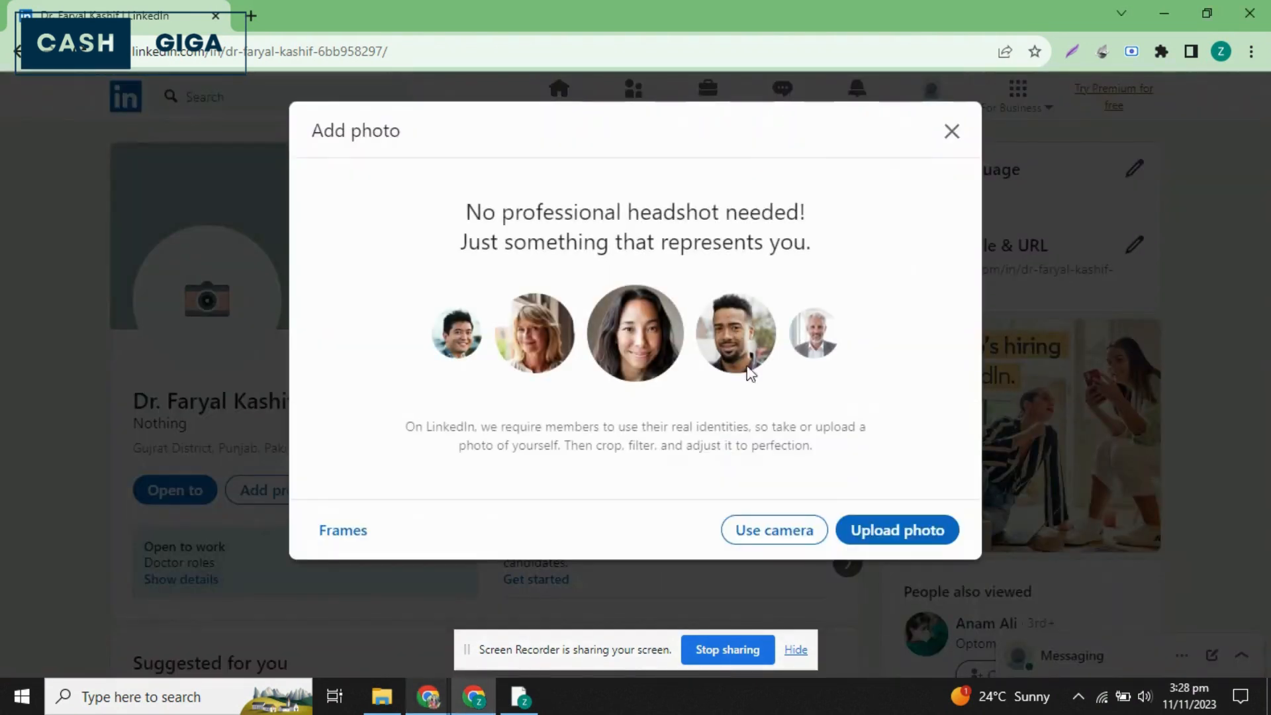
click(891, 533)
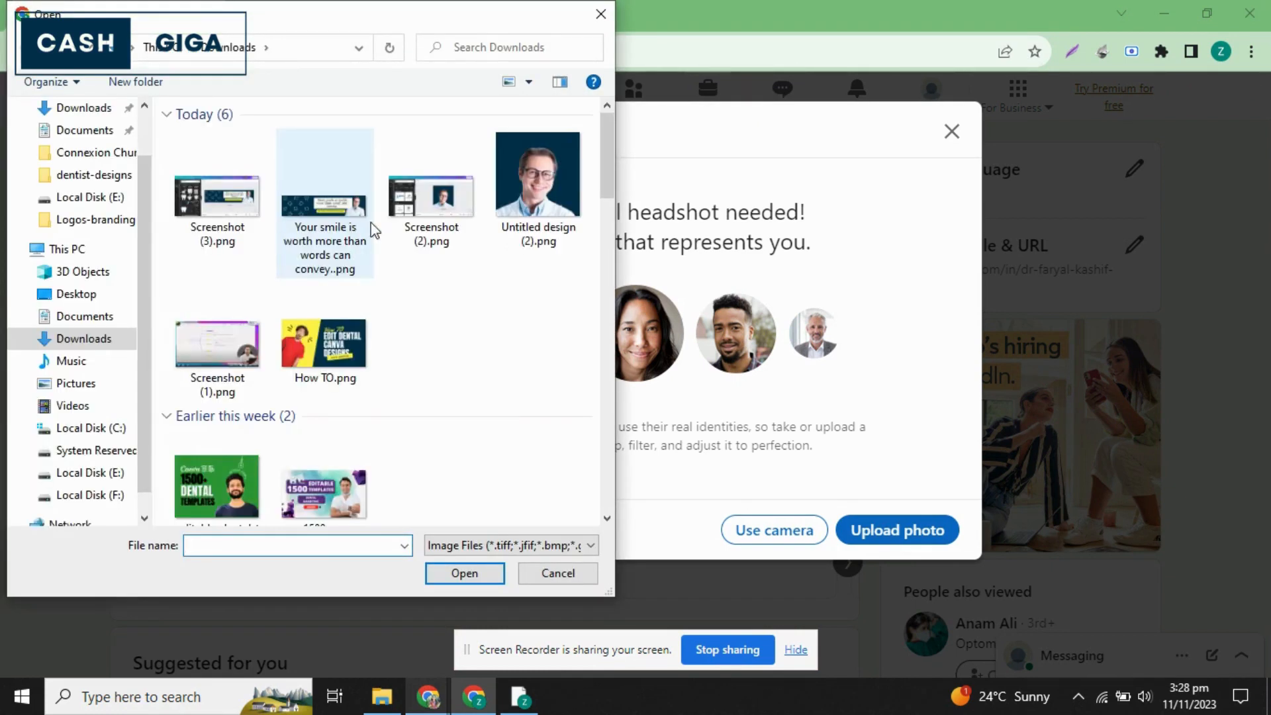
click(538, 189)
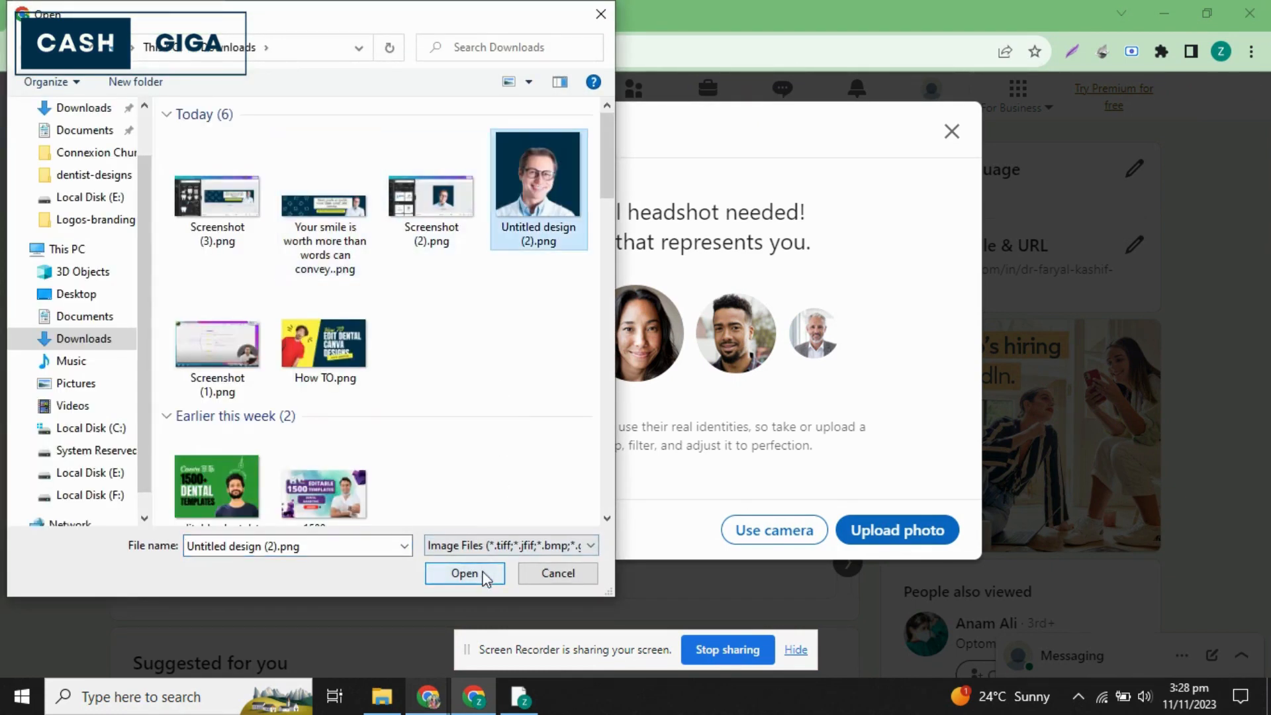
click(464, 573)
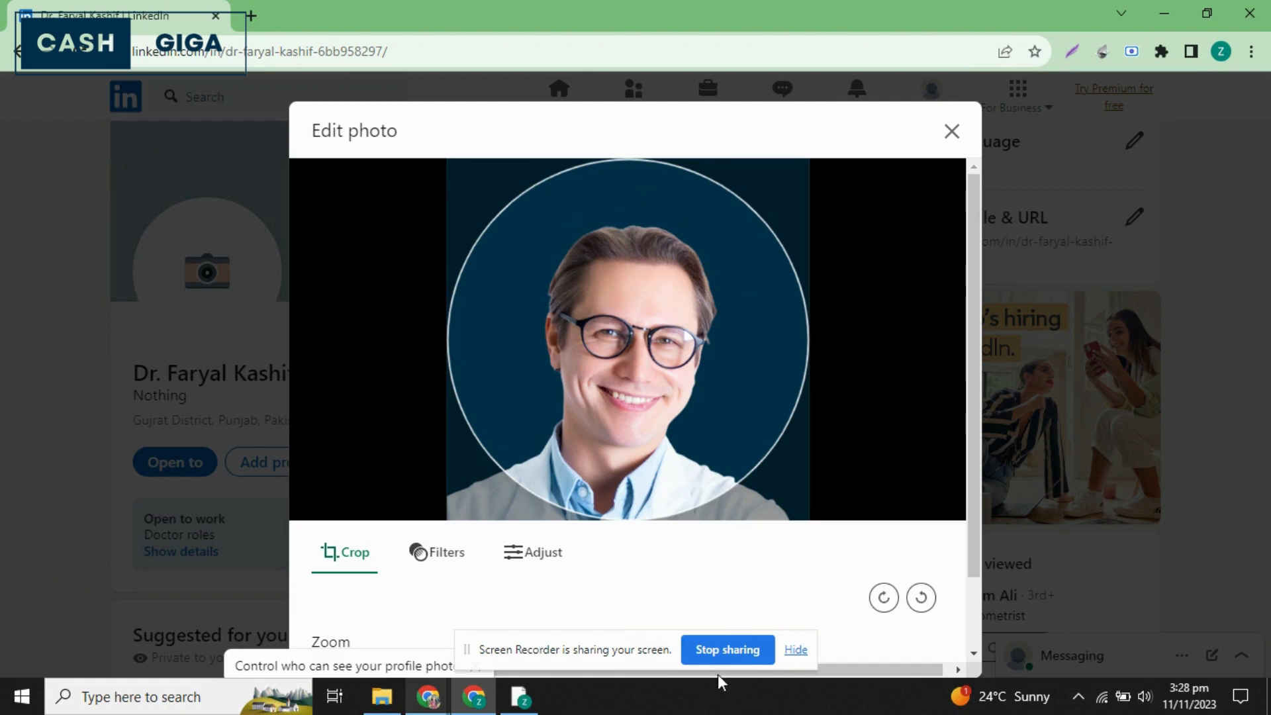
scroll(978, 616, down, 2)
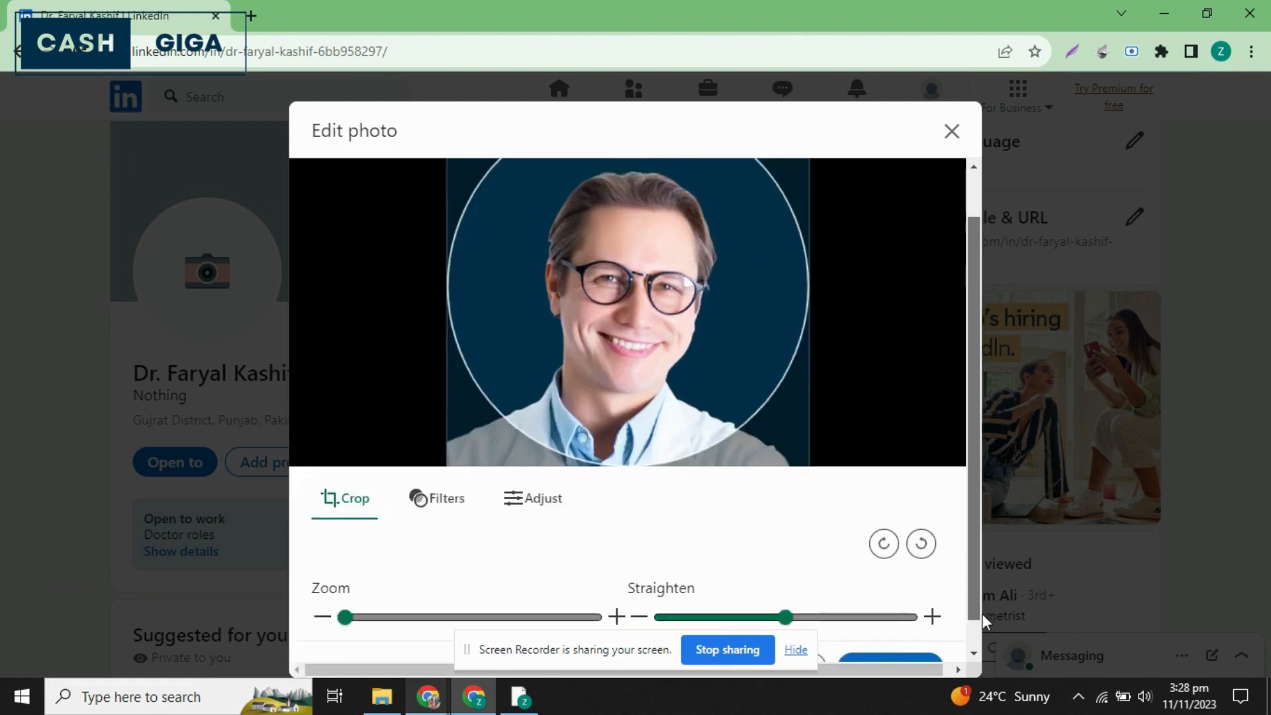
click(884, 634)
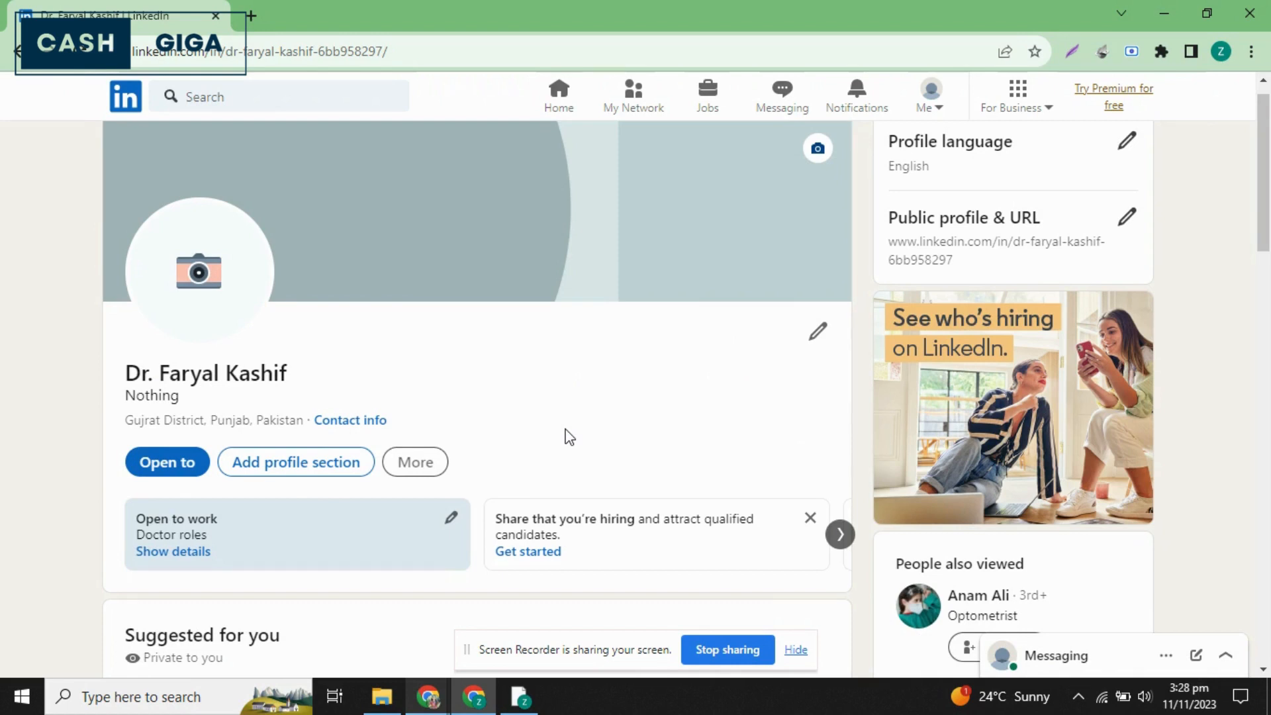
Upload "Your smile is worth more than words can convey..png" from Downloads as the profile background photo and apply it with the default crop.
click(816, 149)
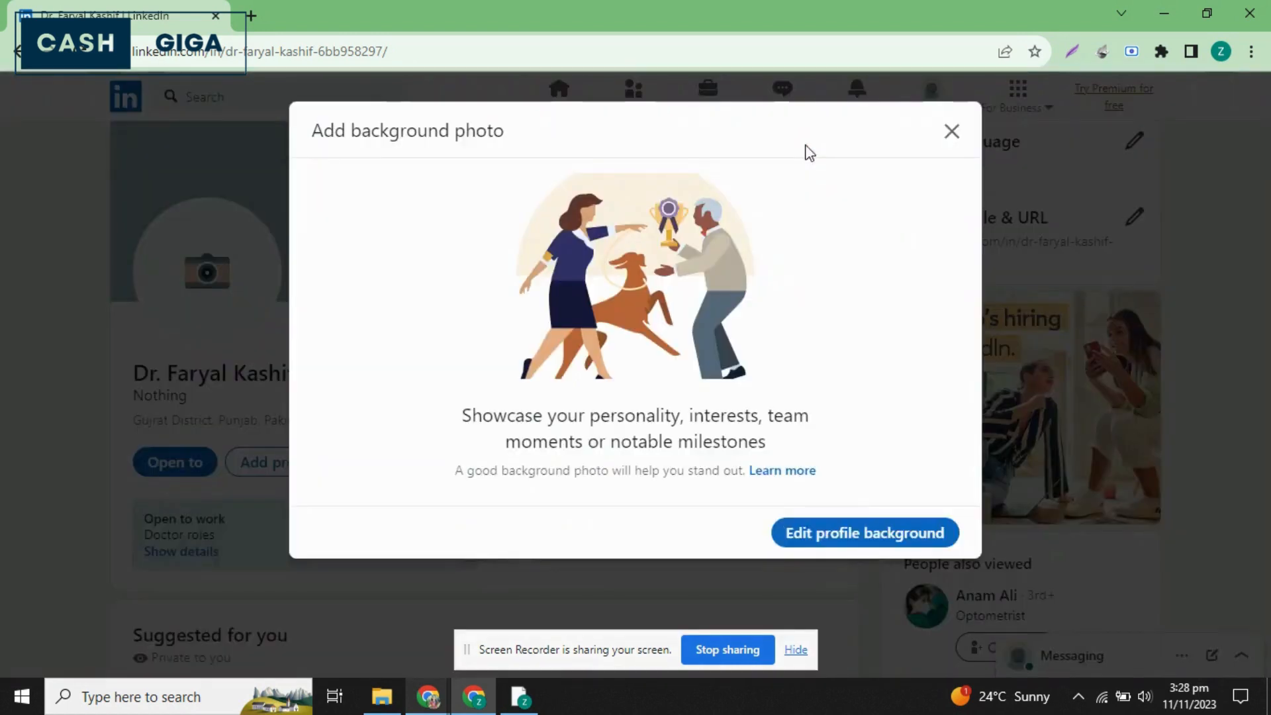
click(831, 544)
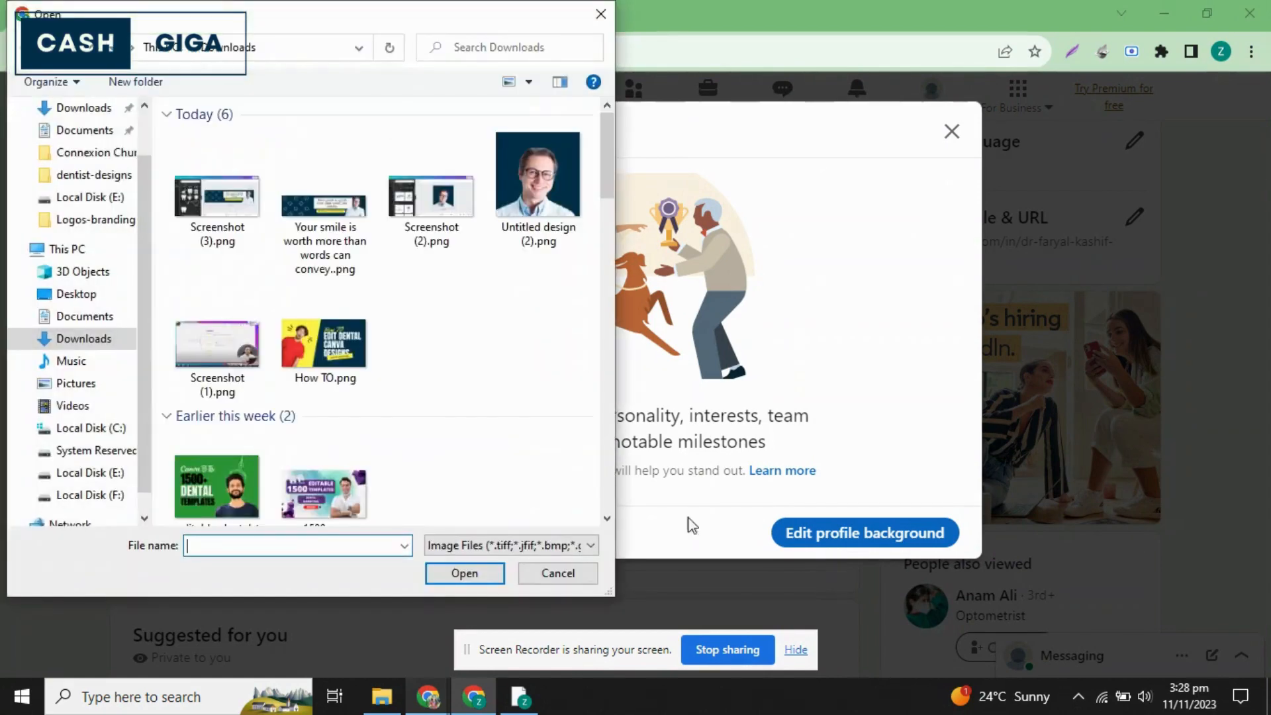
click(324, 205)
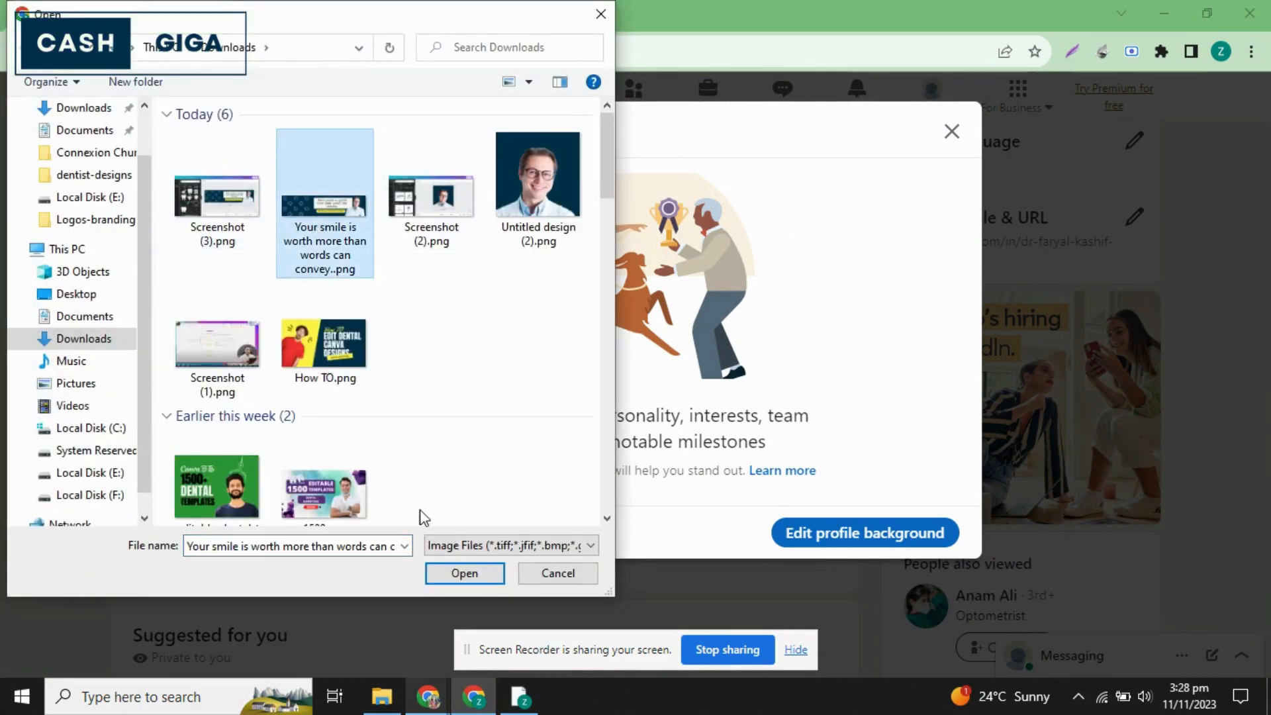
click(463, 572)
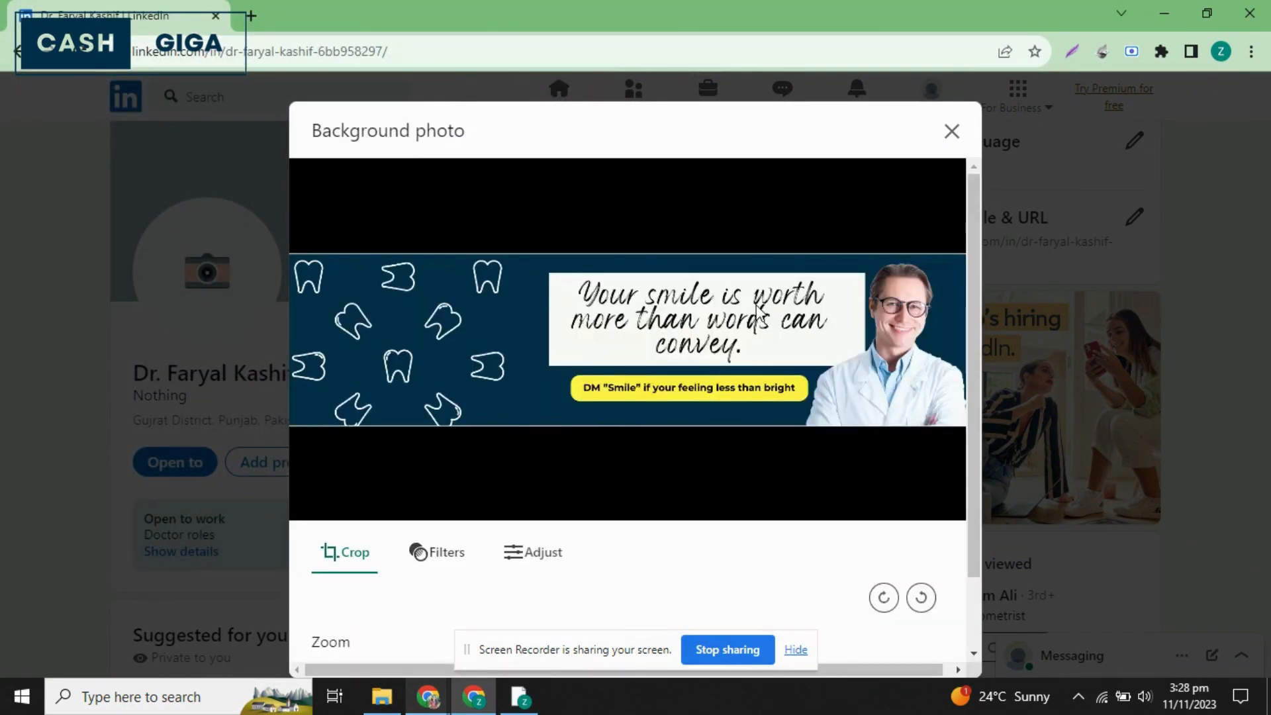
scroll(665, 505, down, 2)
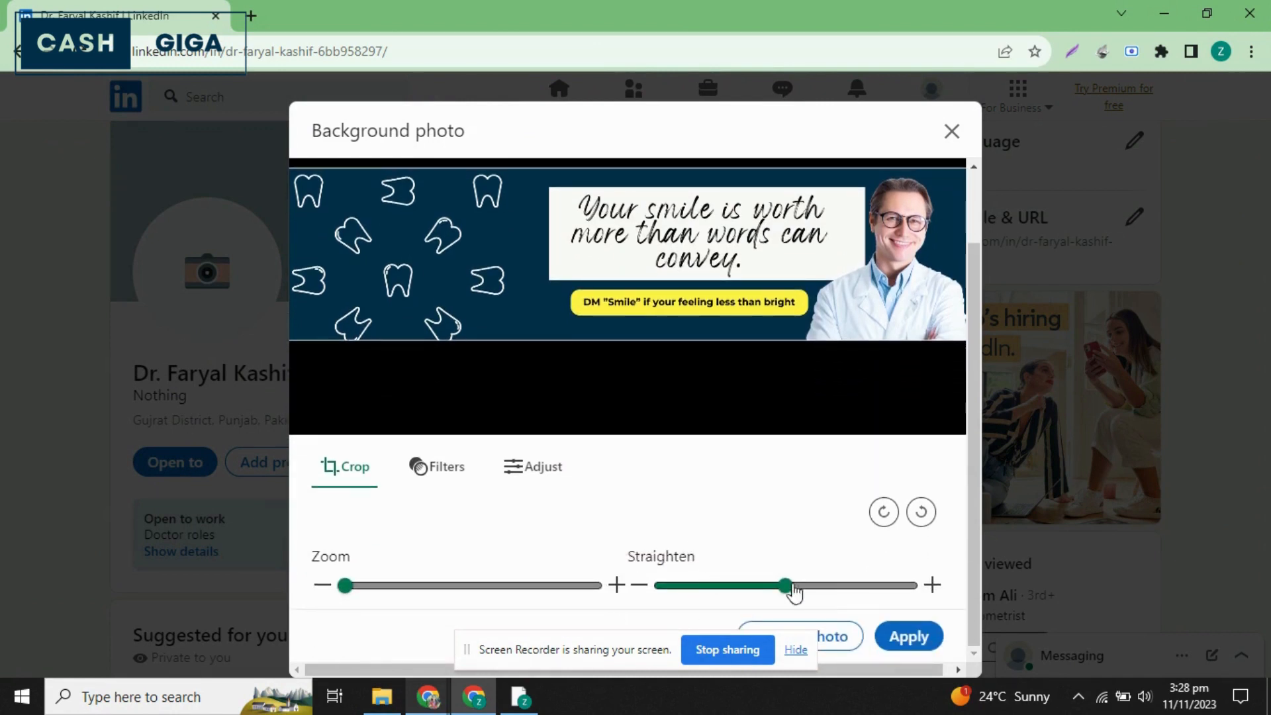
click(908, 637)
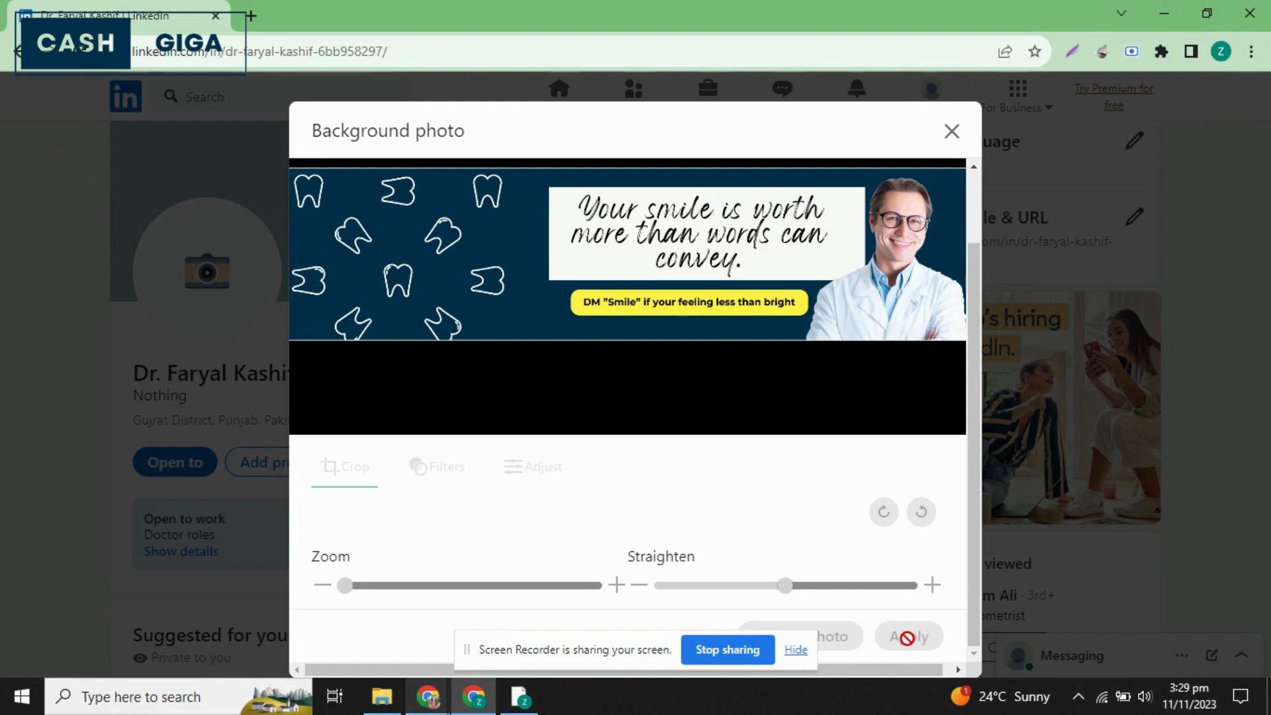
click(909, 637)
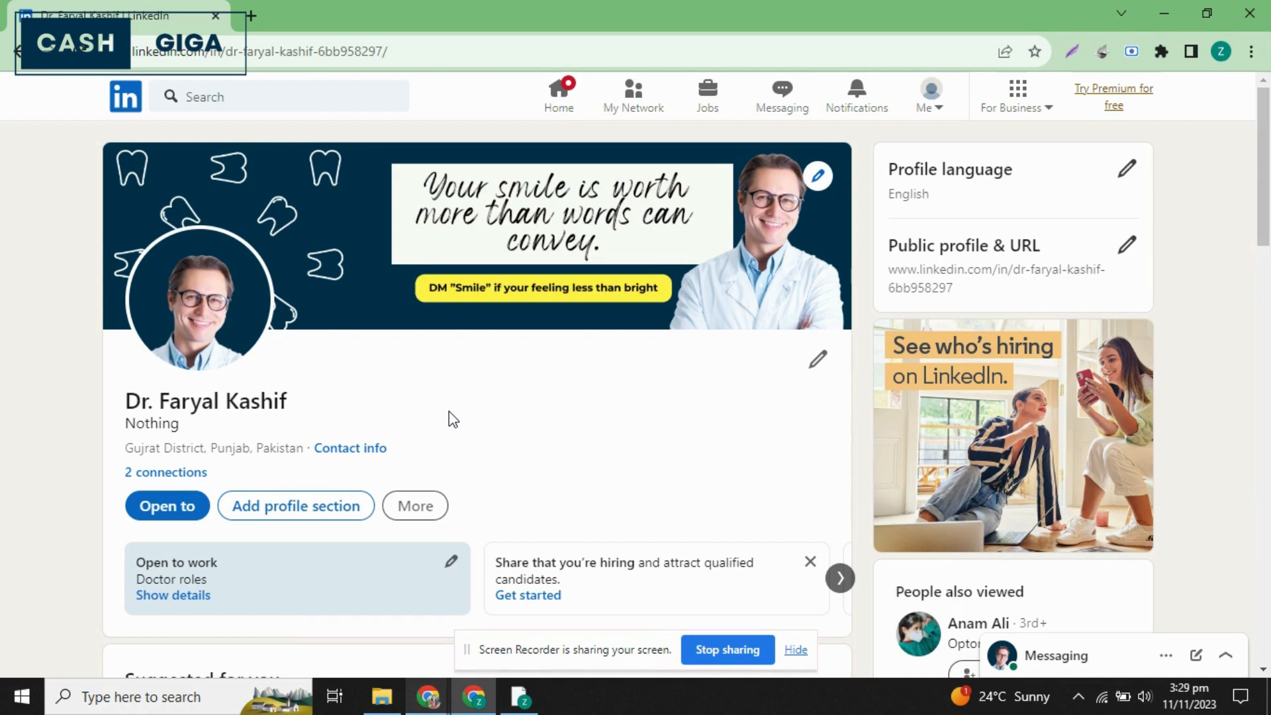
scroll(449, 420, down, 2)
scroll(449, 417, up, 1)
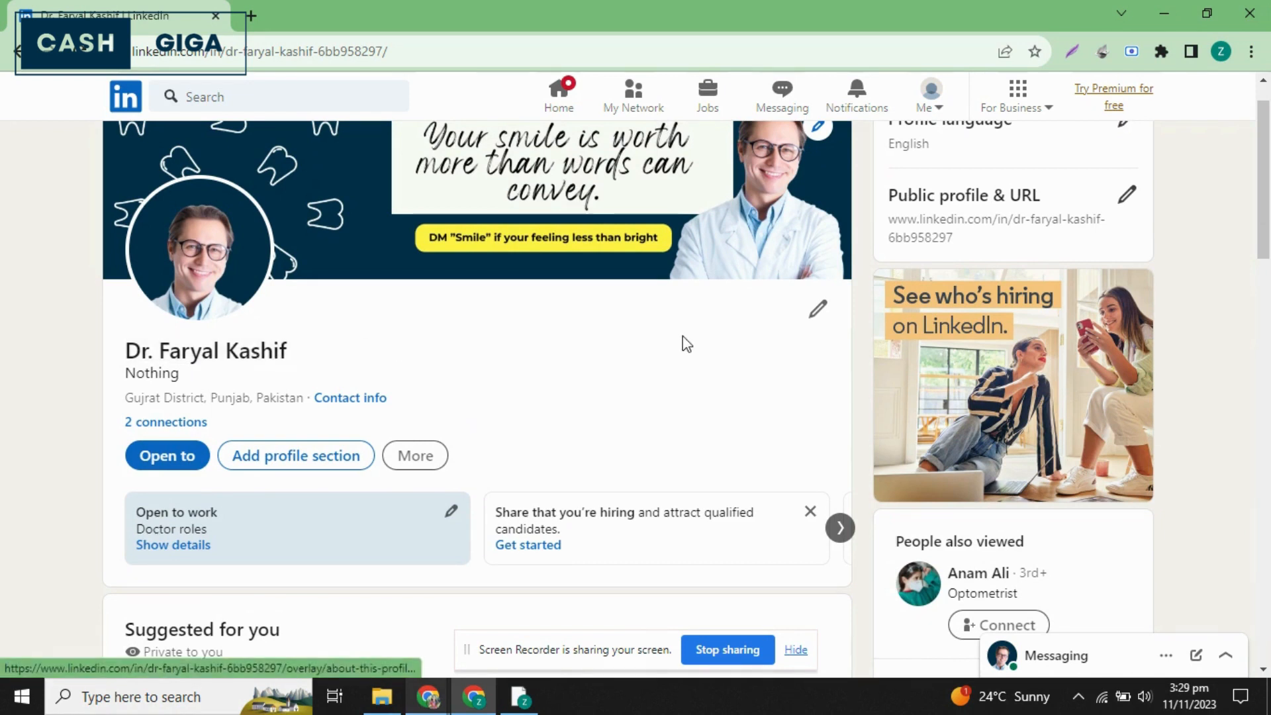
click(820, 309)
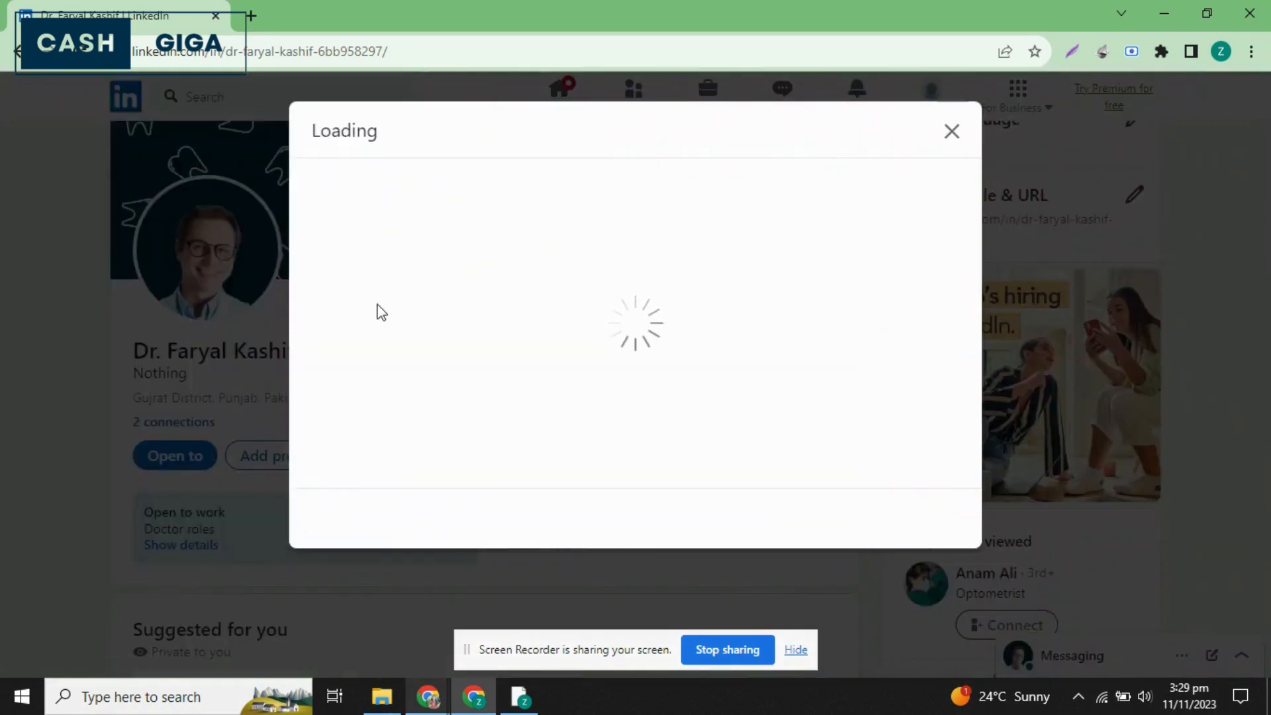
click(373, 306)
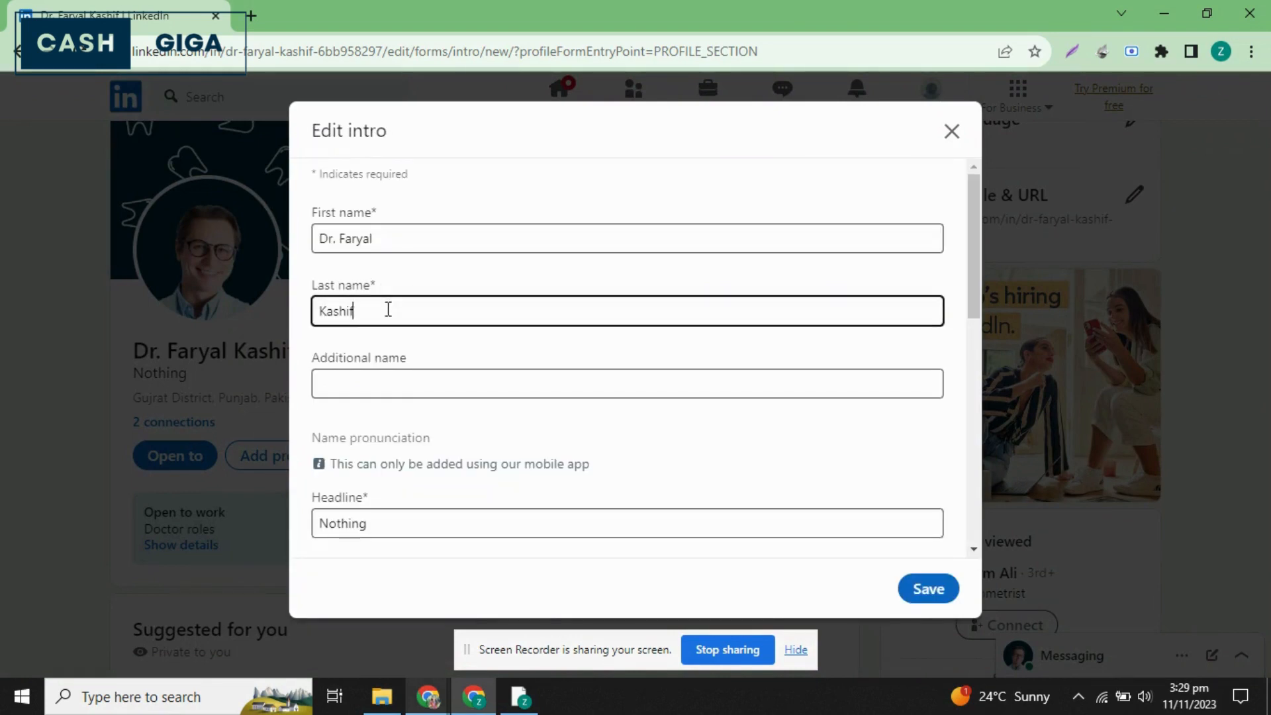
click(951, 131)
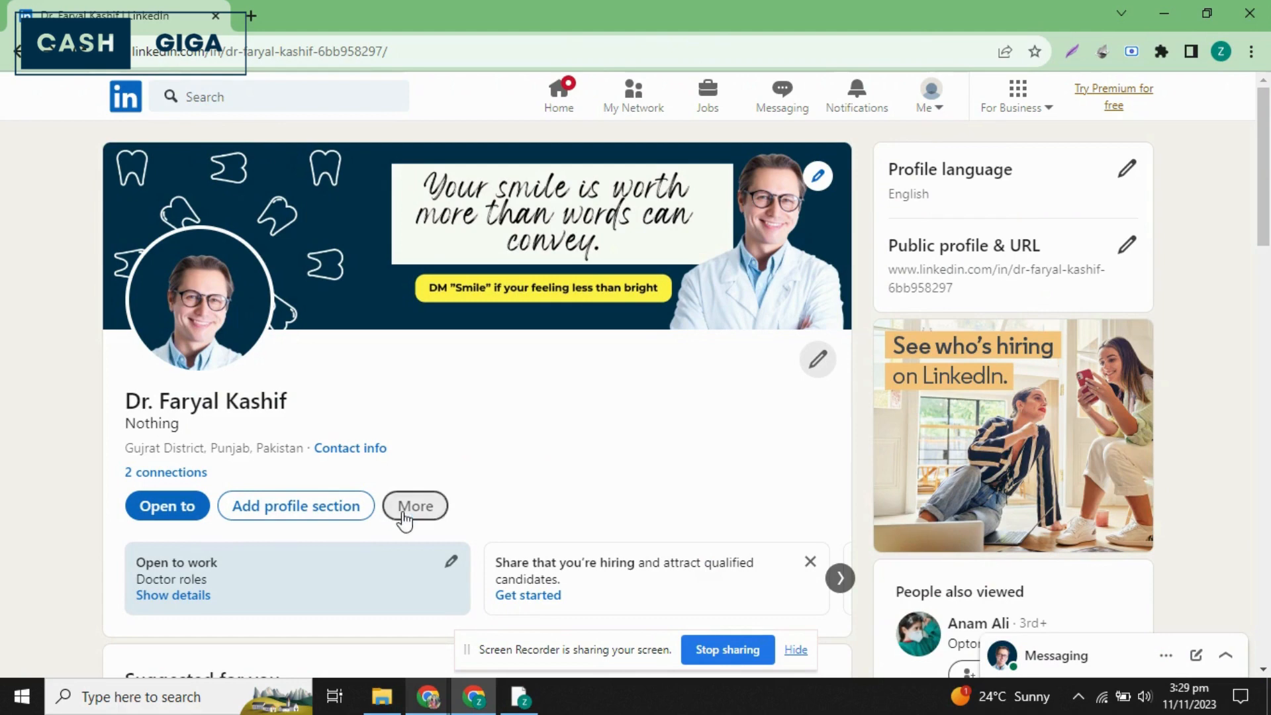
Switch to WhatsApp Web and copy the latest sent message containing the "General Dentist | 6 Years of Expertise" headline text.
click(428, 698)
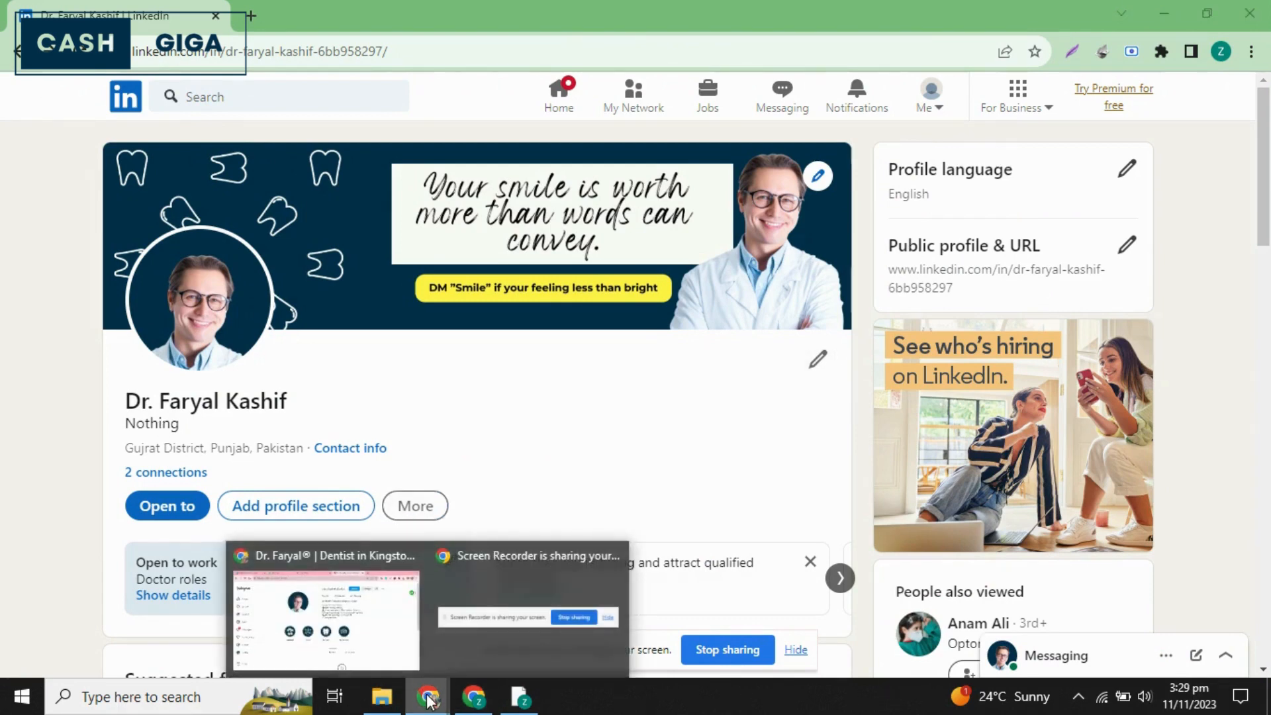
click(292, 639)
click(324, 4)
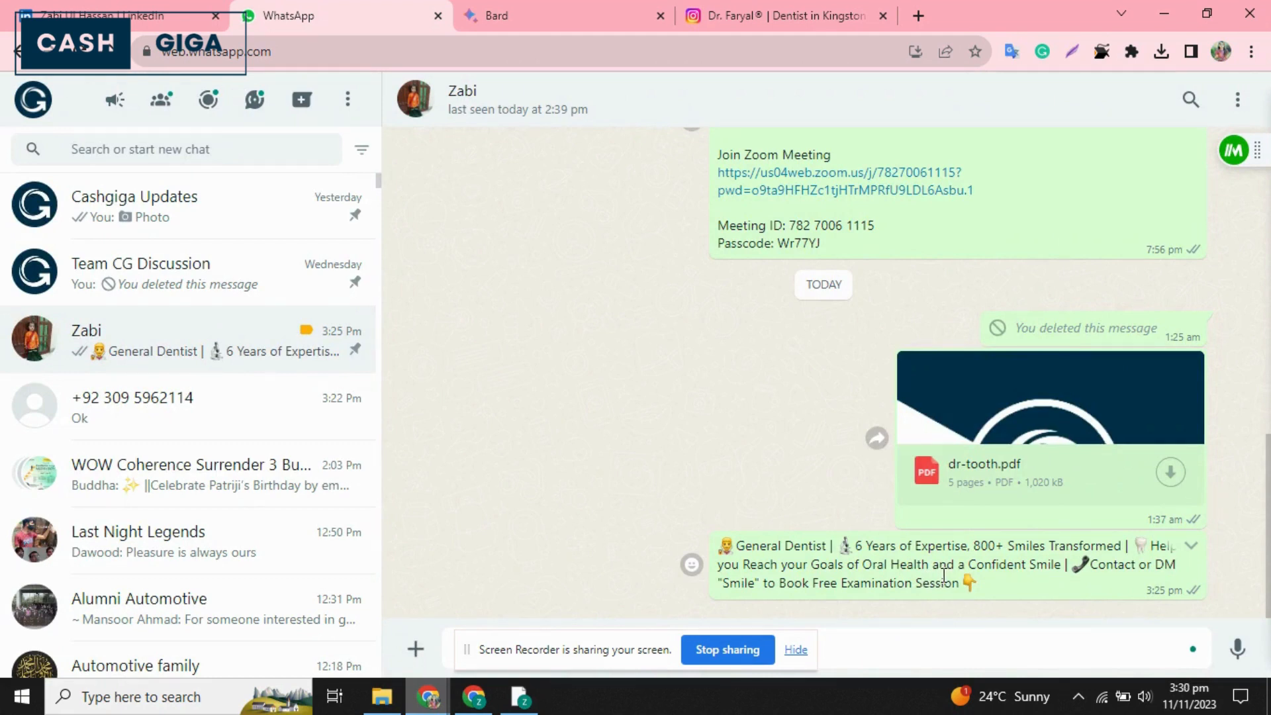
drag(996, 591, 702, 546)
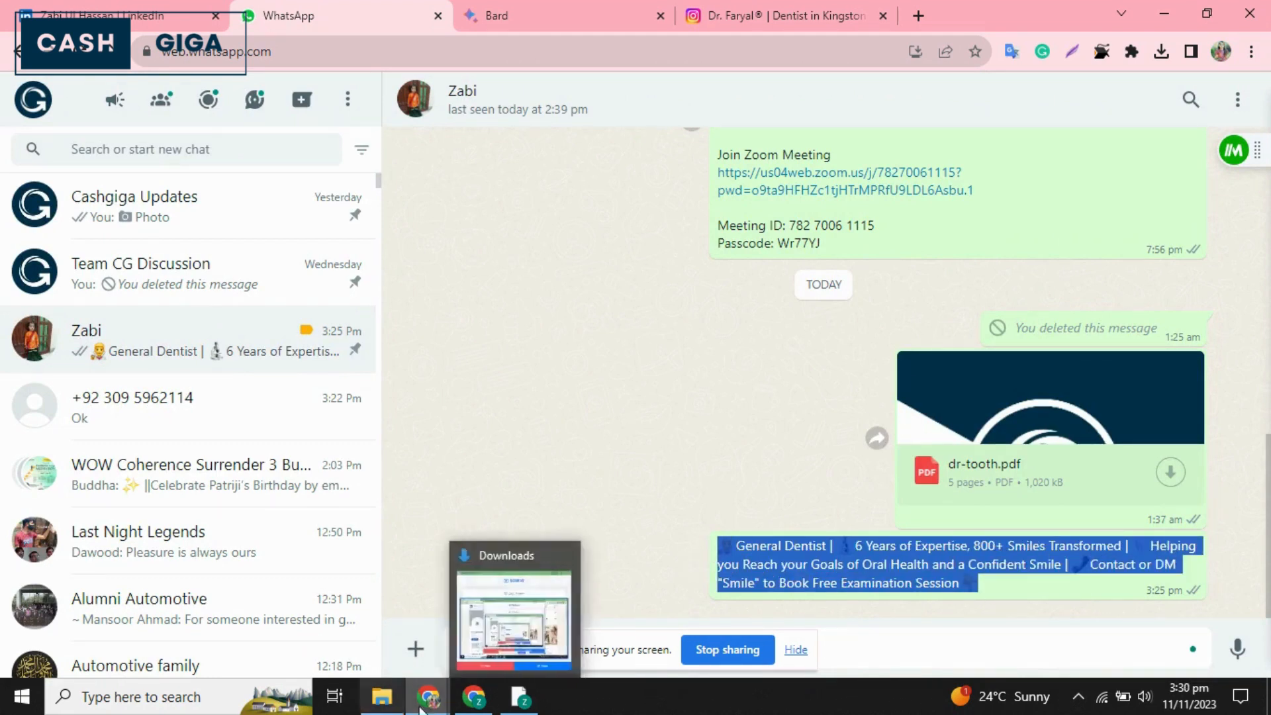
Back in LinkedIn, replace the intro headline with the copied "General Dentist | 6 Years of Expertise, 800+ Smiles Transformed" text and save the intro.
click(467, 701)
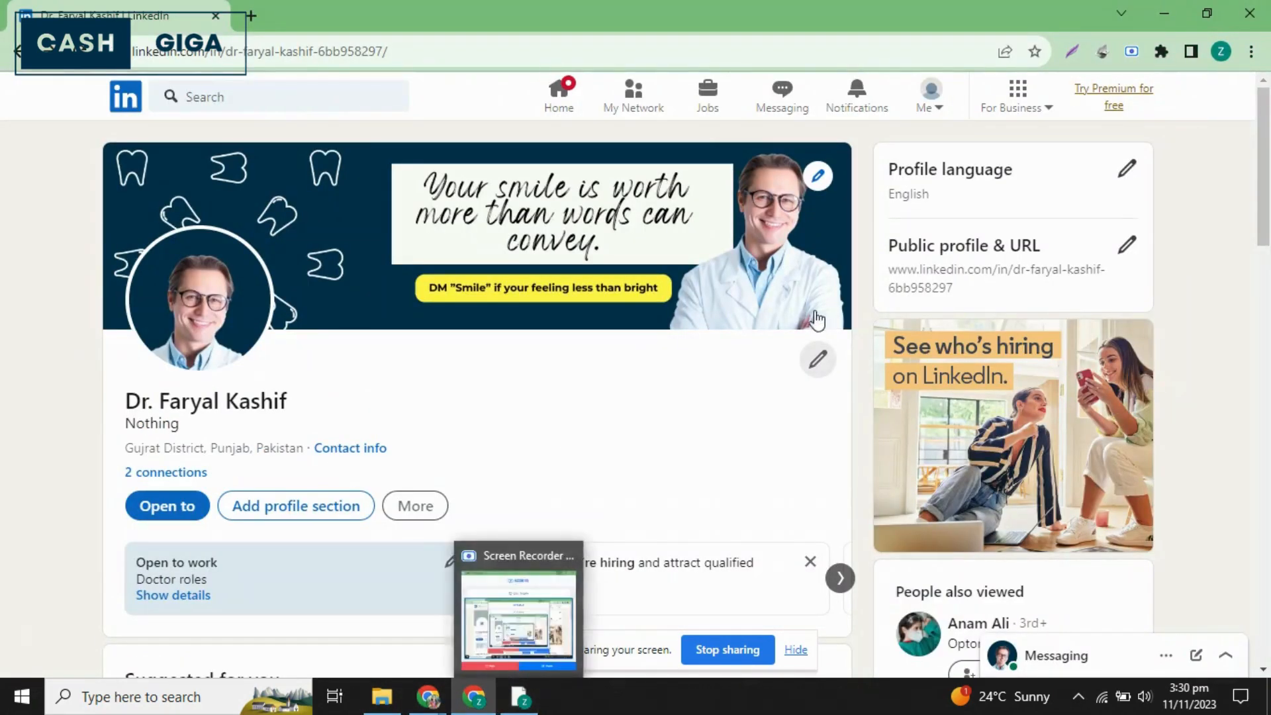
click(828, 373)
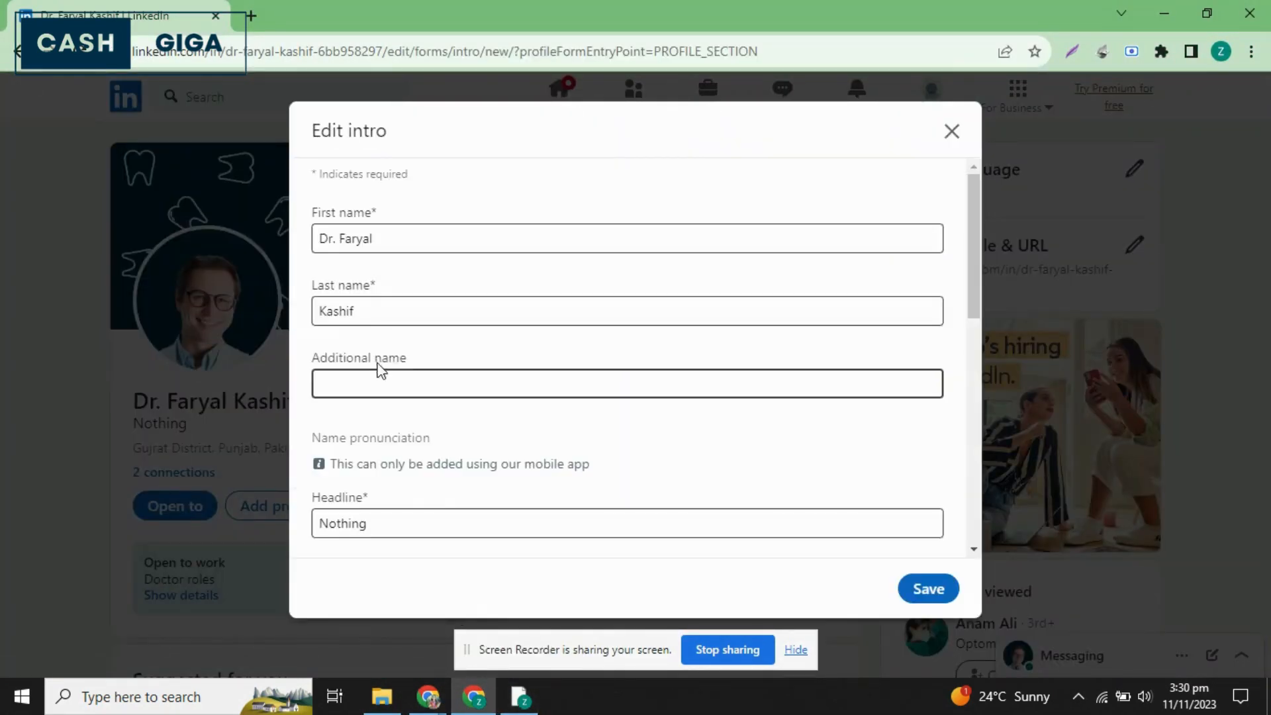
click(402, 378)
scroll(401, 378, down, 2)
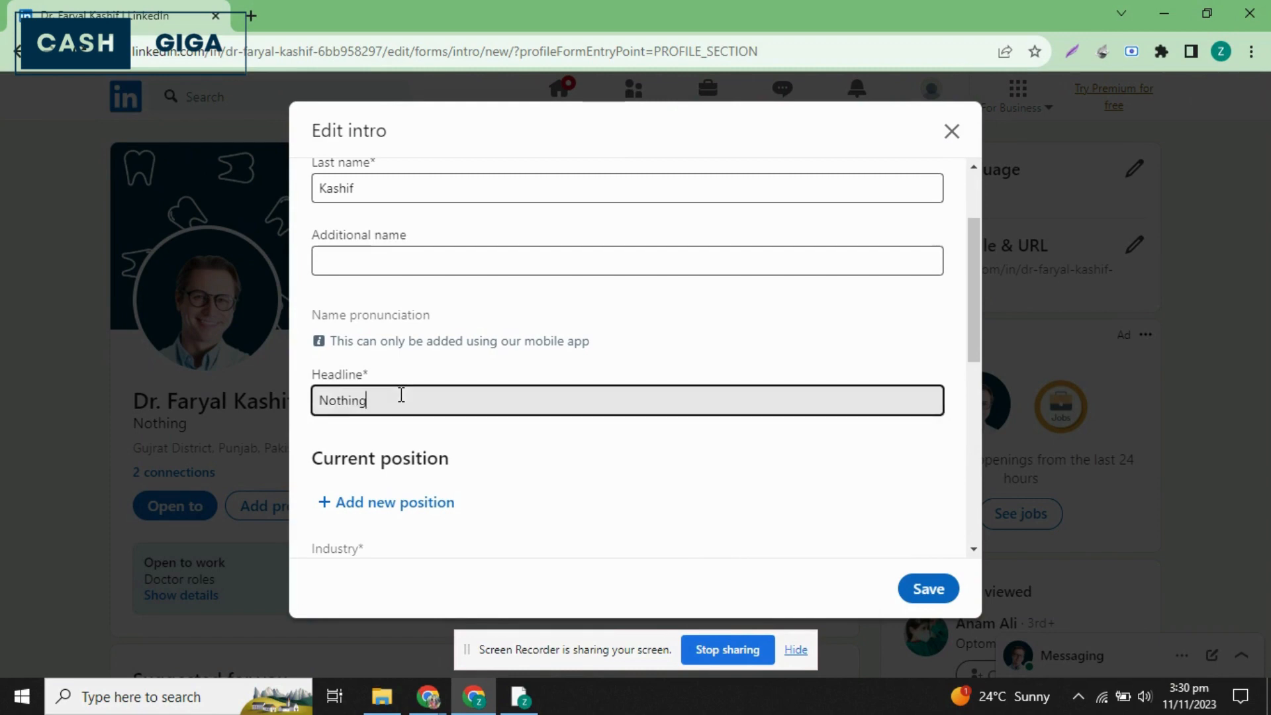
double_click(400, 392)
key(ctrl+v)
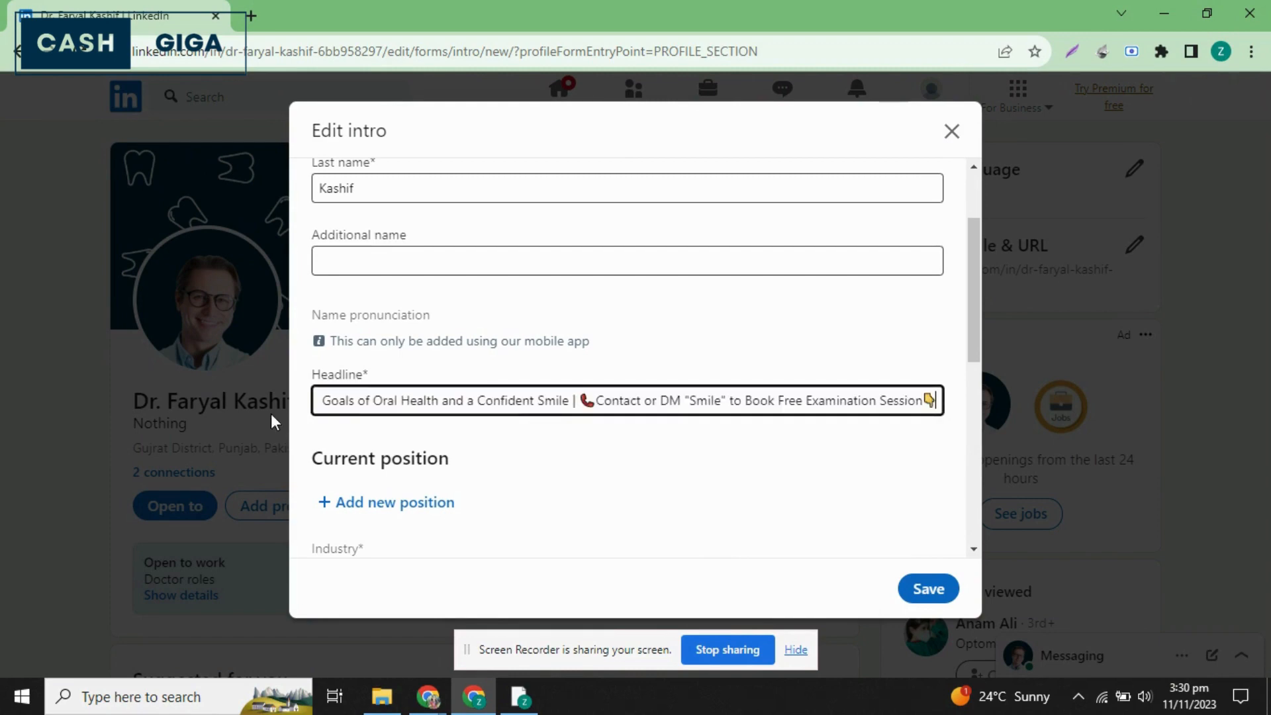
click(925, 587)
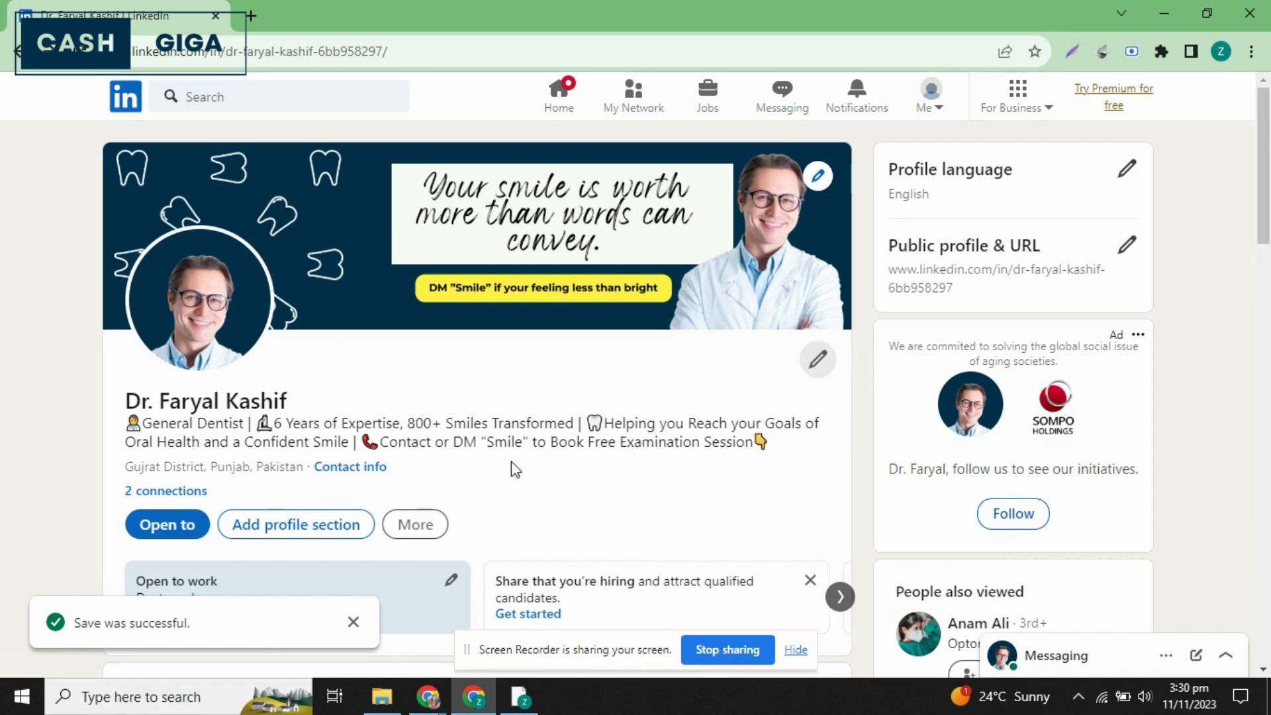
Remove the trailing hyphen and code from the custom public profile URL, save it, and close the public profile settings.
click(1126, 245)
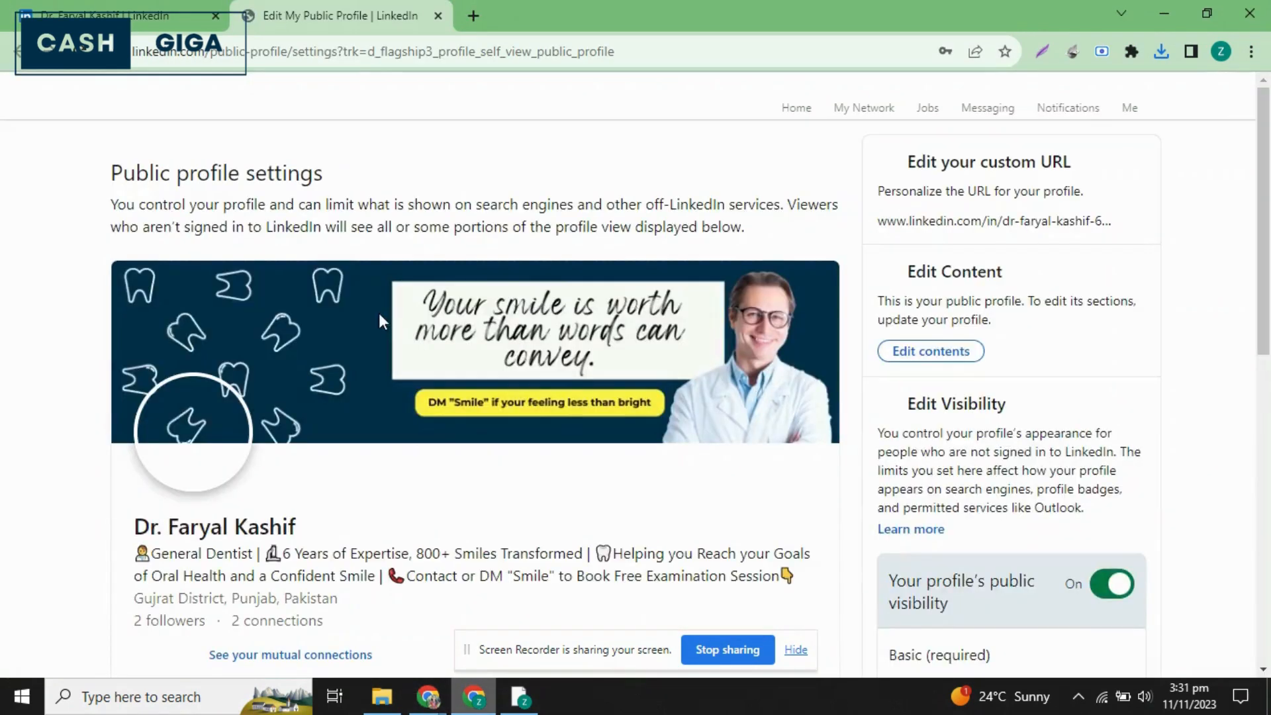
scroll(353, 480, down, 1)
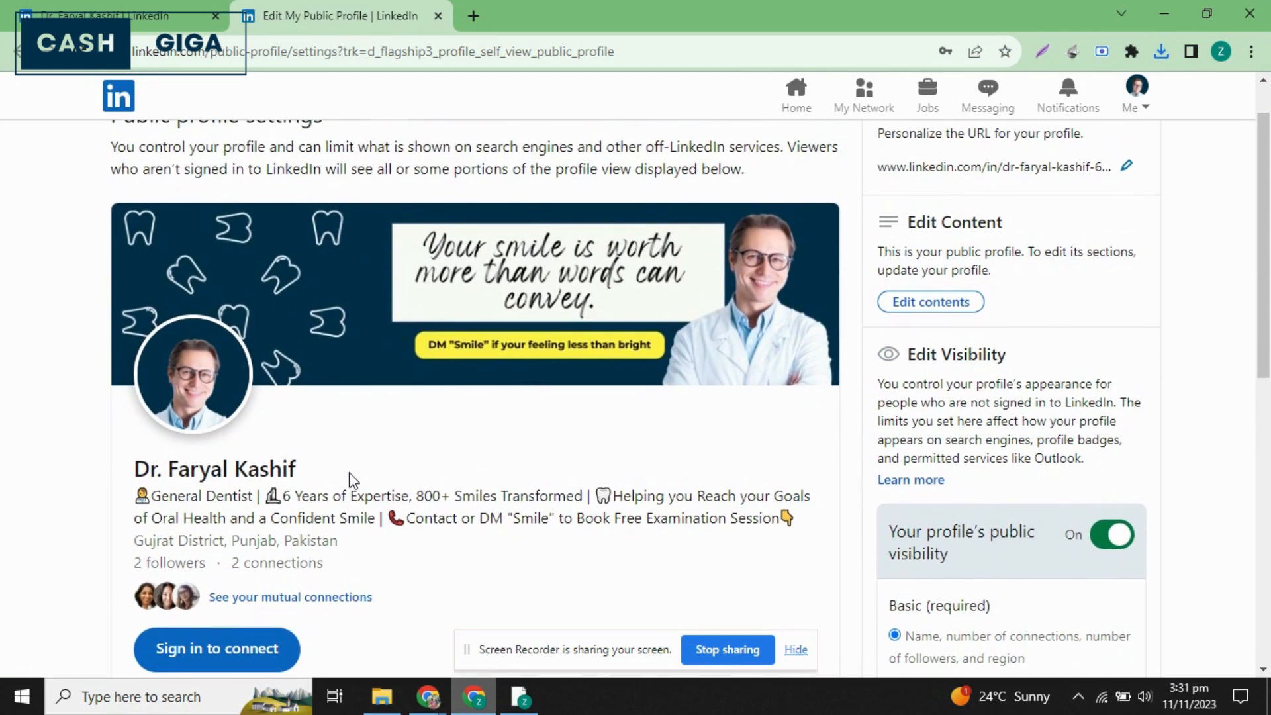
click(1124, 168)
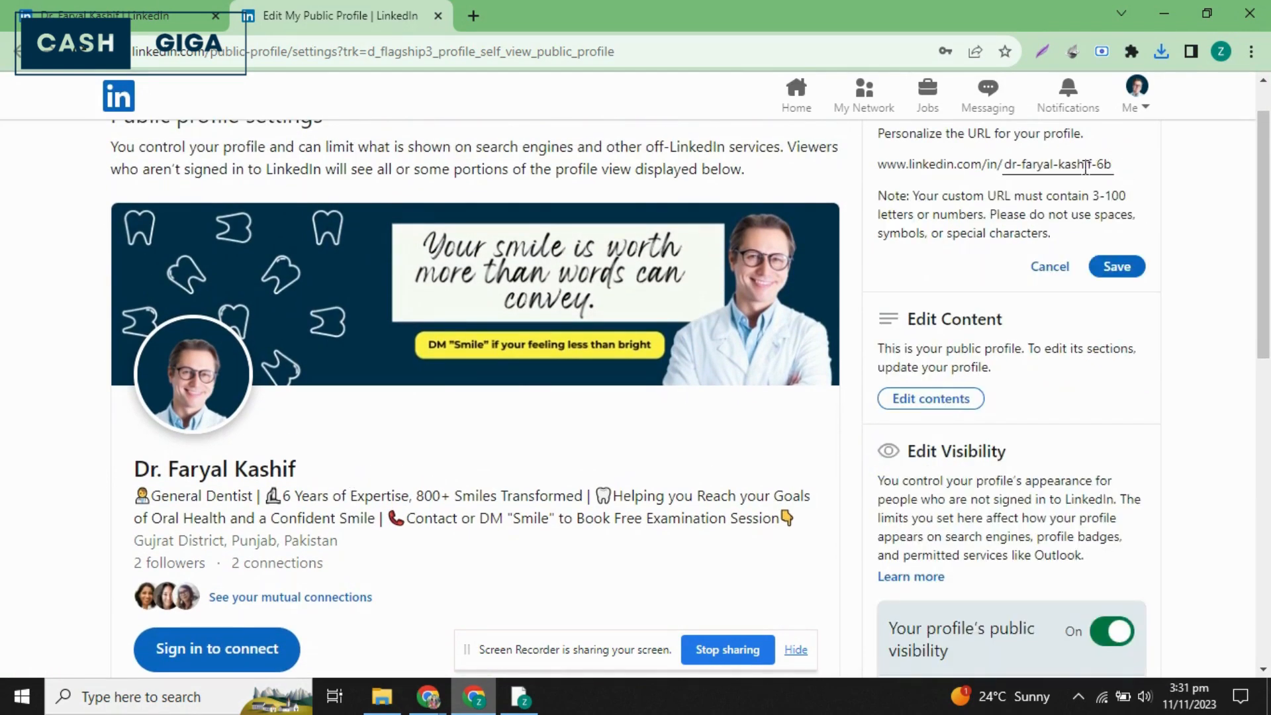
drag(1093, 162, 1196, 173)
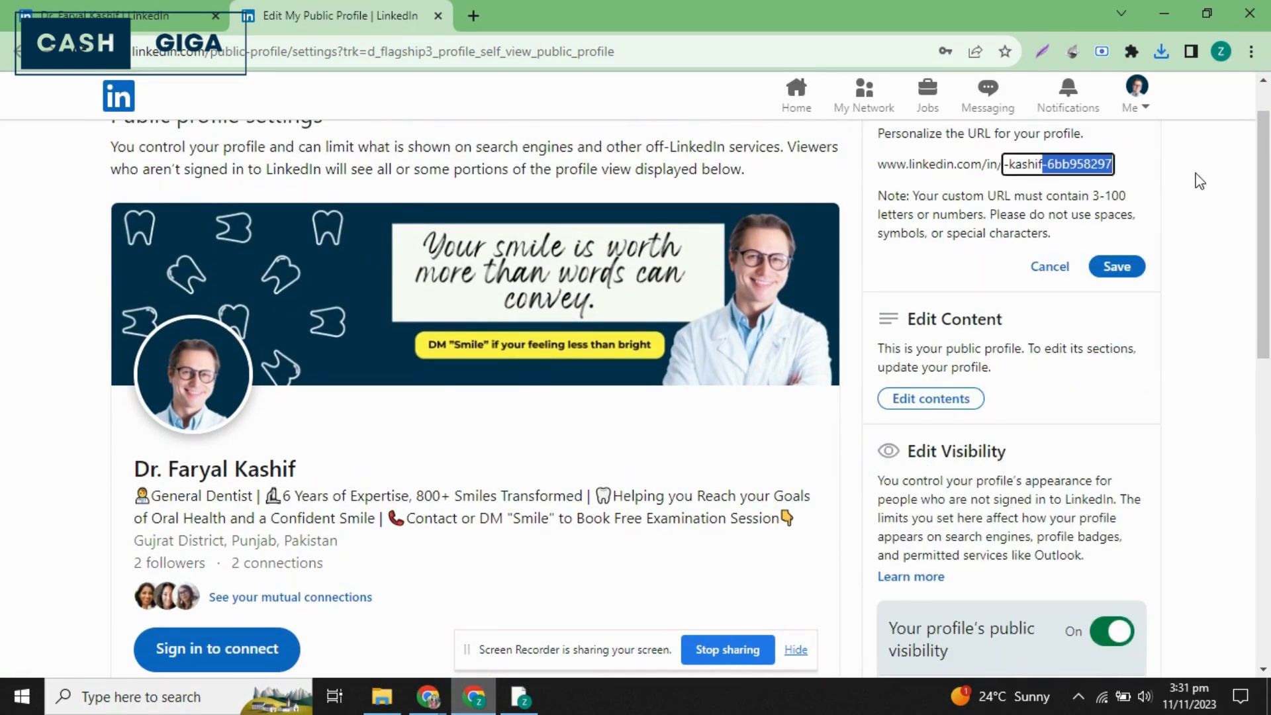
key(BackSpace)
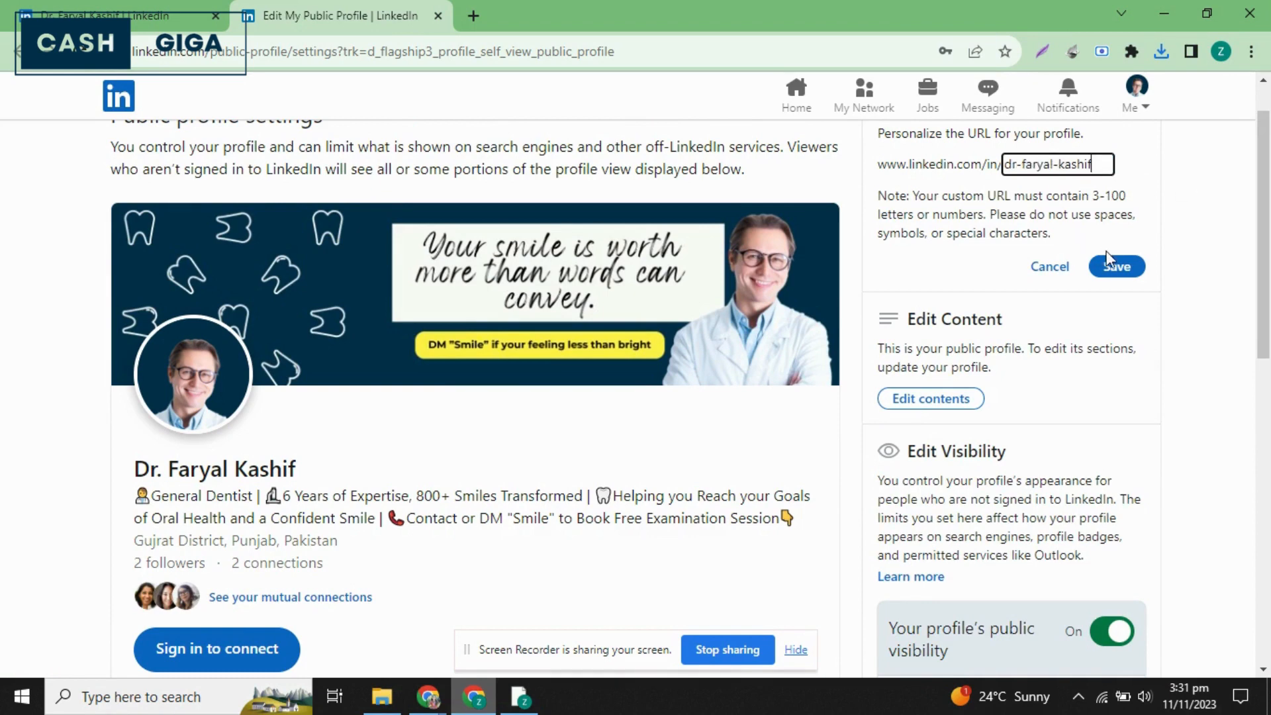
click(1117, 263)
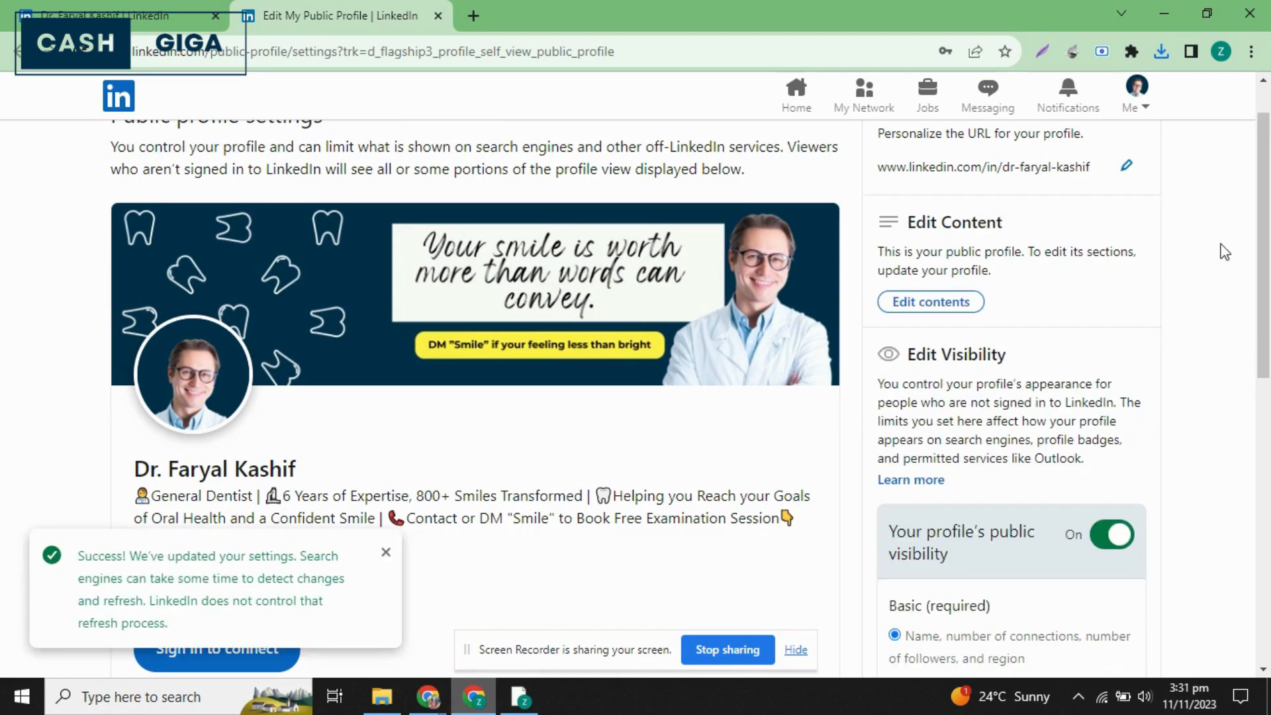
scroll(637, 407, down, 3)
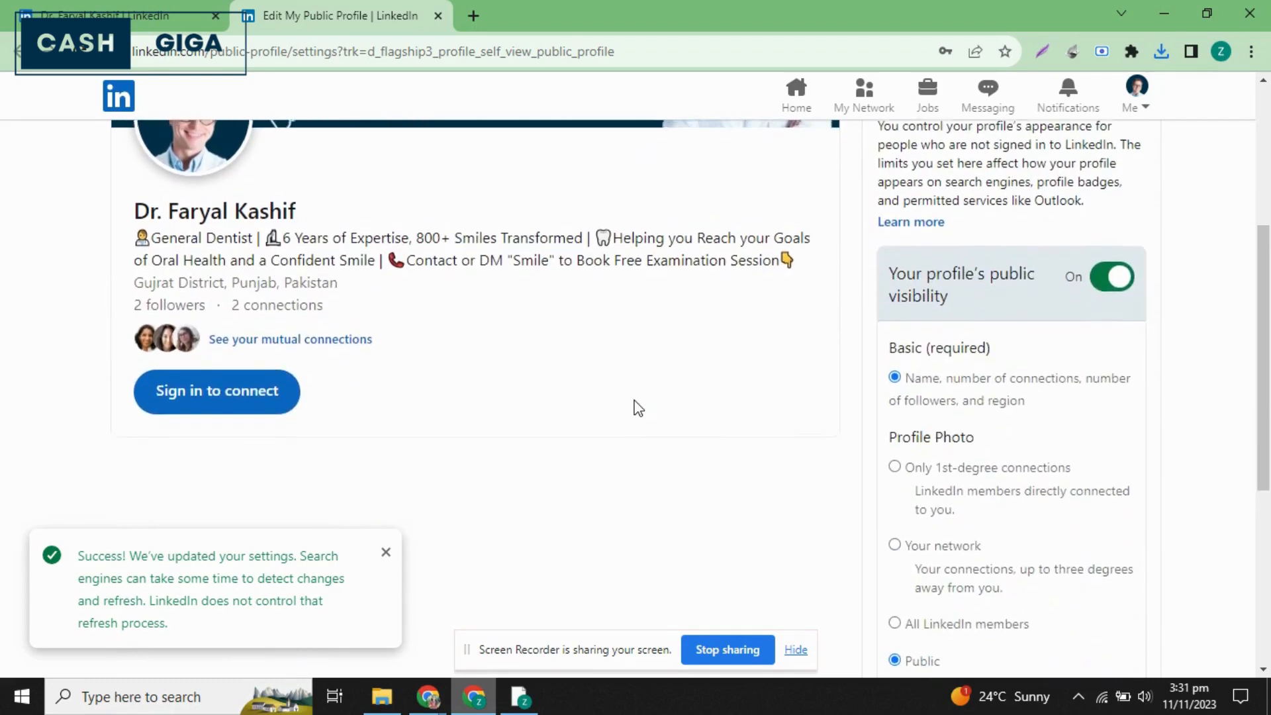
scroll(638, 407, up, 4)
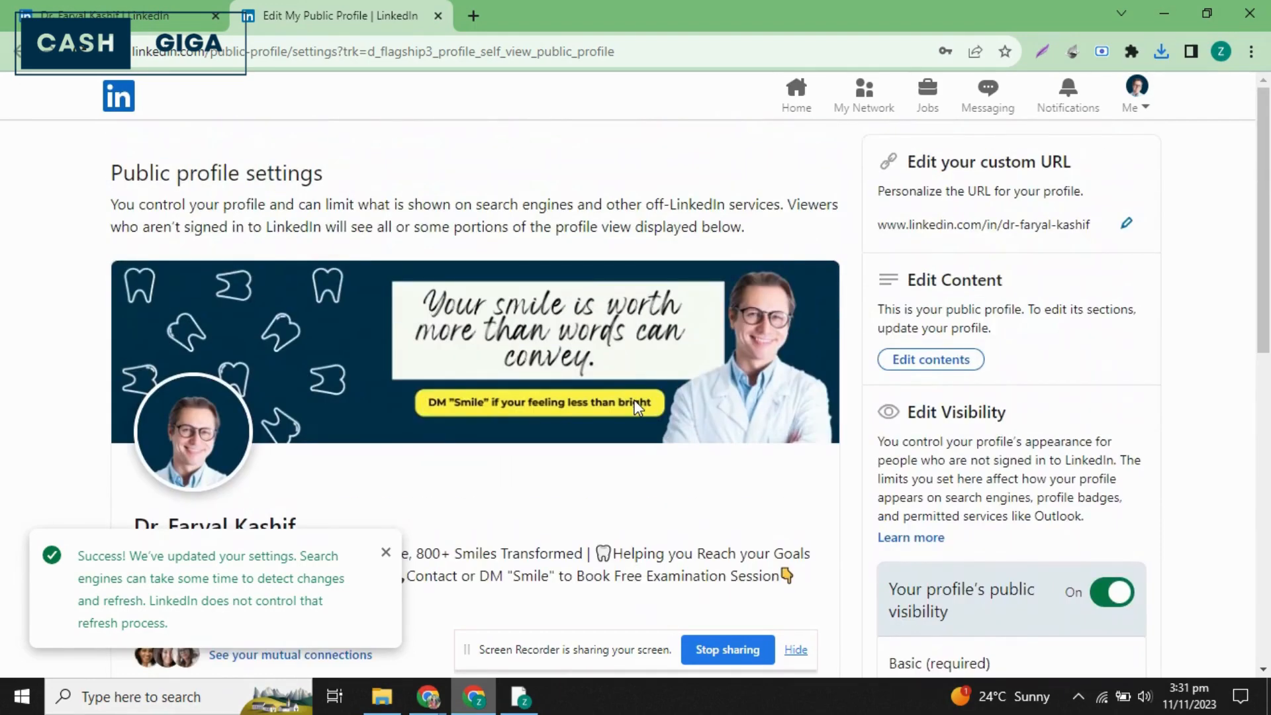
click(438, 15)
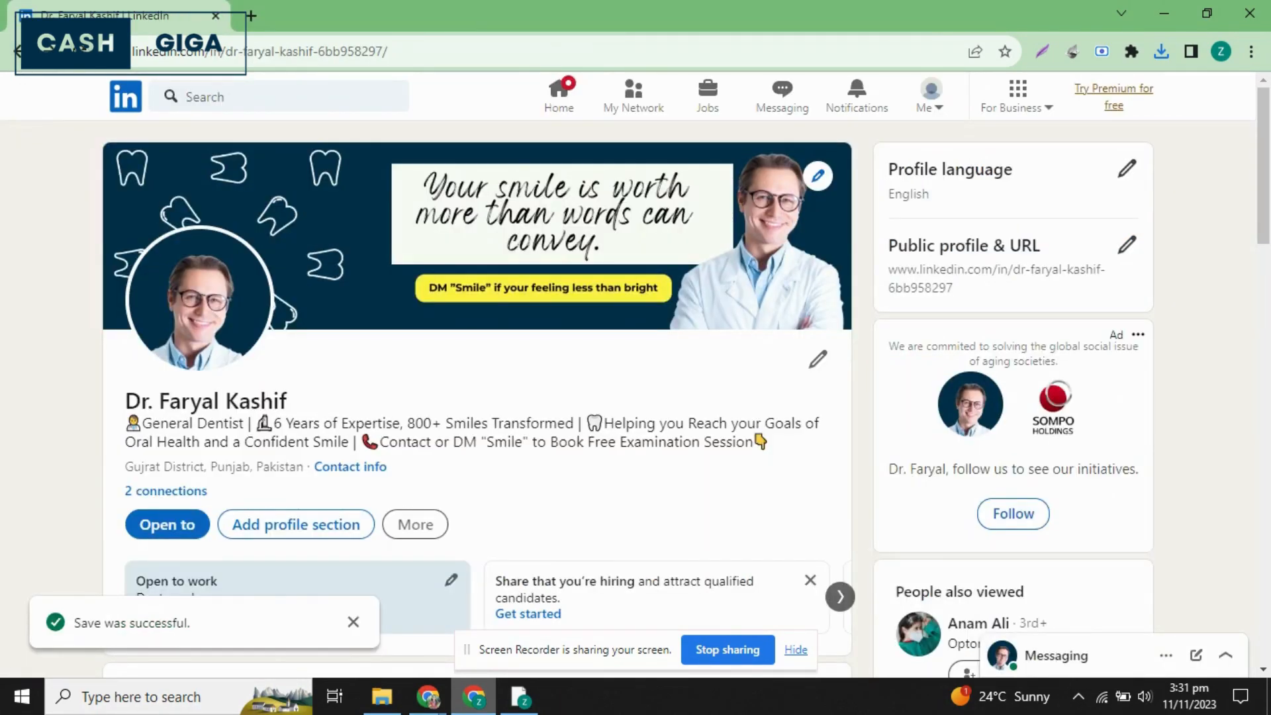
Delete the trailing code from the profile's web address and load the profile at the shortened URL.
click(80, 51)
drag(315, 53, 493, 106)
key(BackSpace)
key(Return)
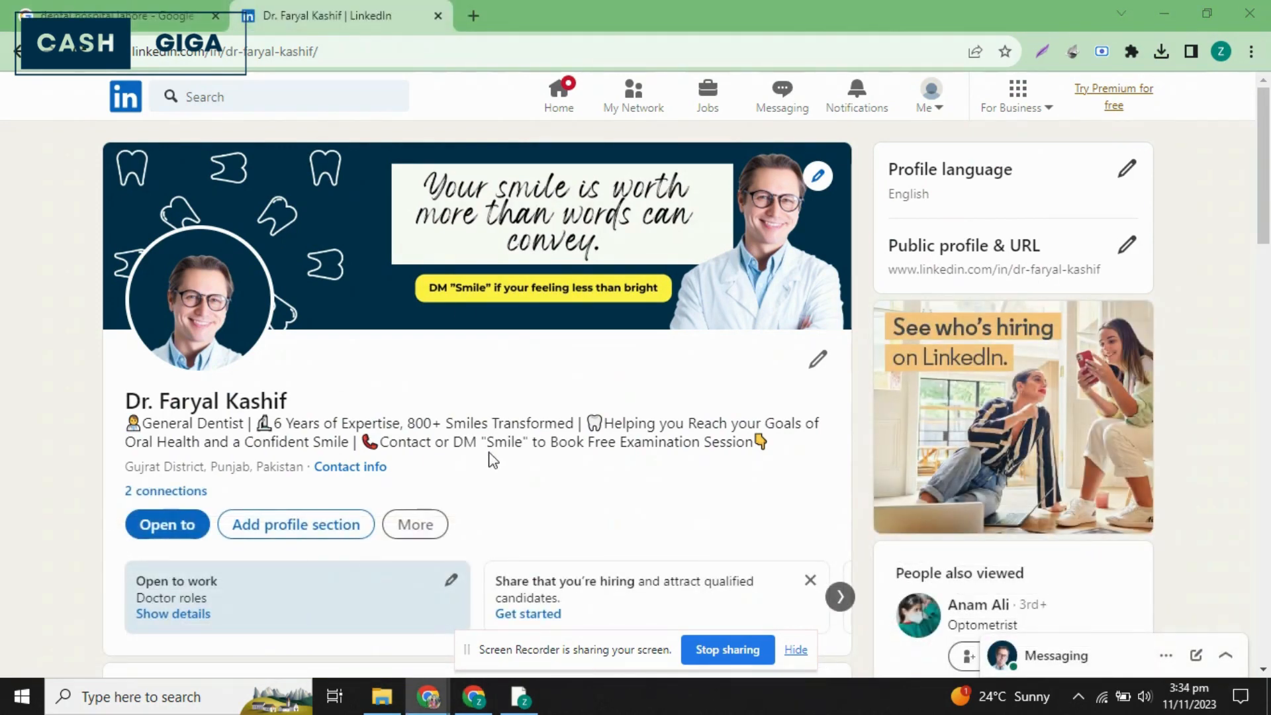
Start adding a current position from the profile's suggestions and set its title to General Dentist.
scroll(493, 460, down, 2)
scroll(493, 460, up, 2)
scroll(493, 460, down, 8)
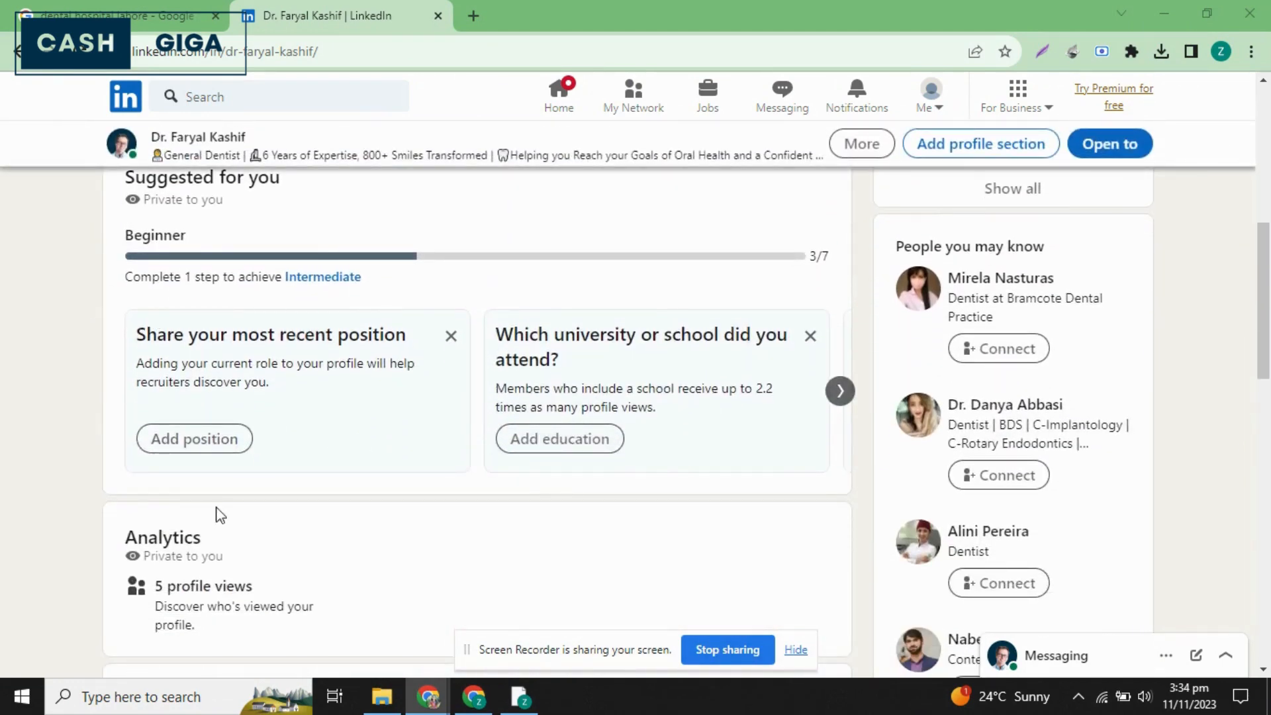
scroll(311, 442, down, 1)
click(154, 397)
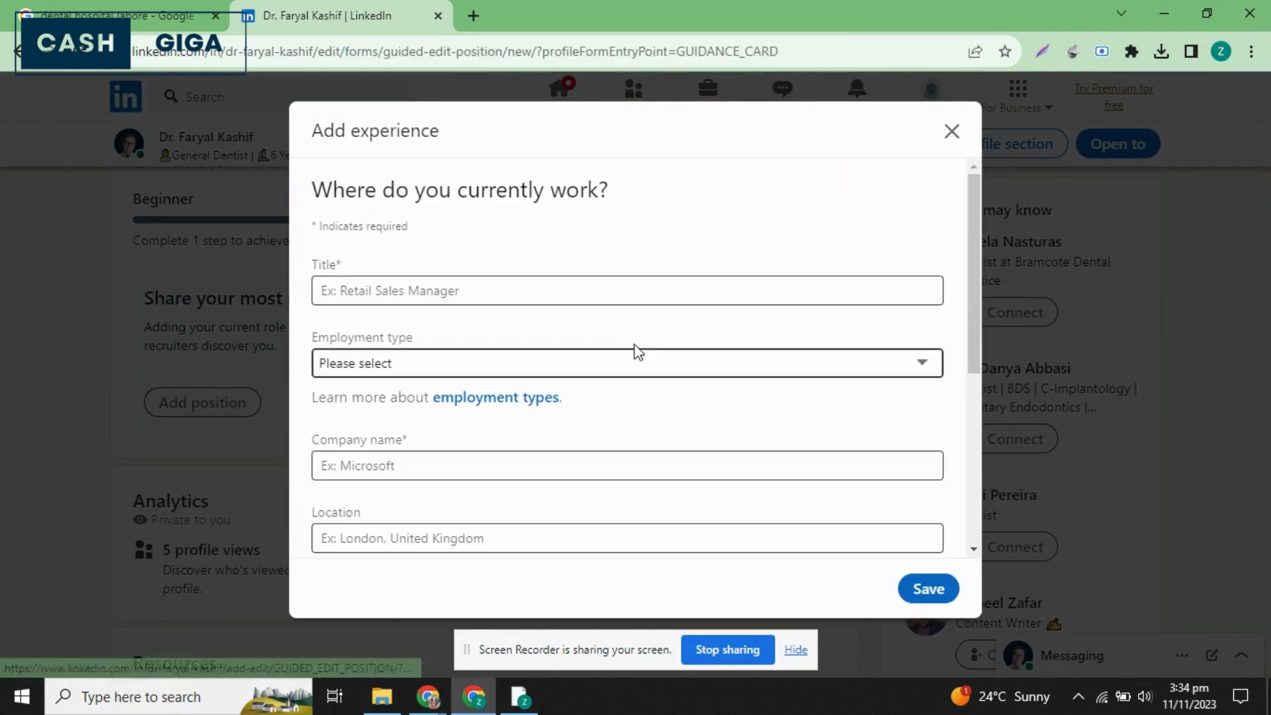
click(442, 292)
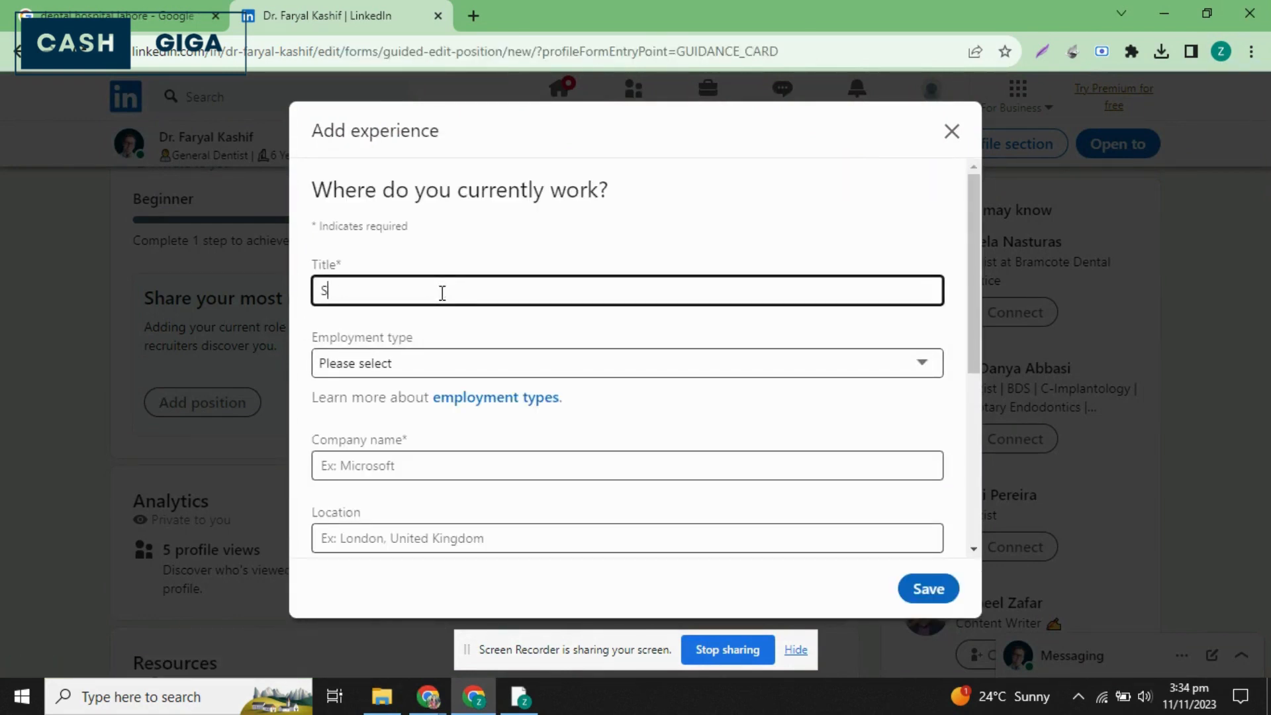
text(eral Dent)
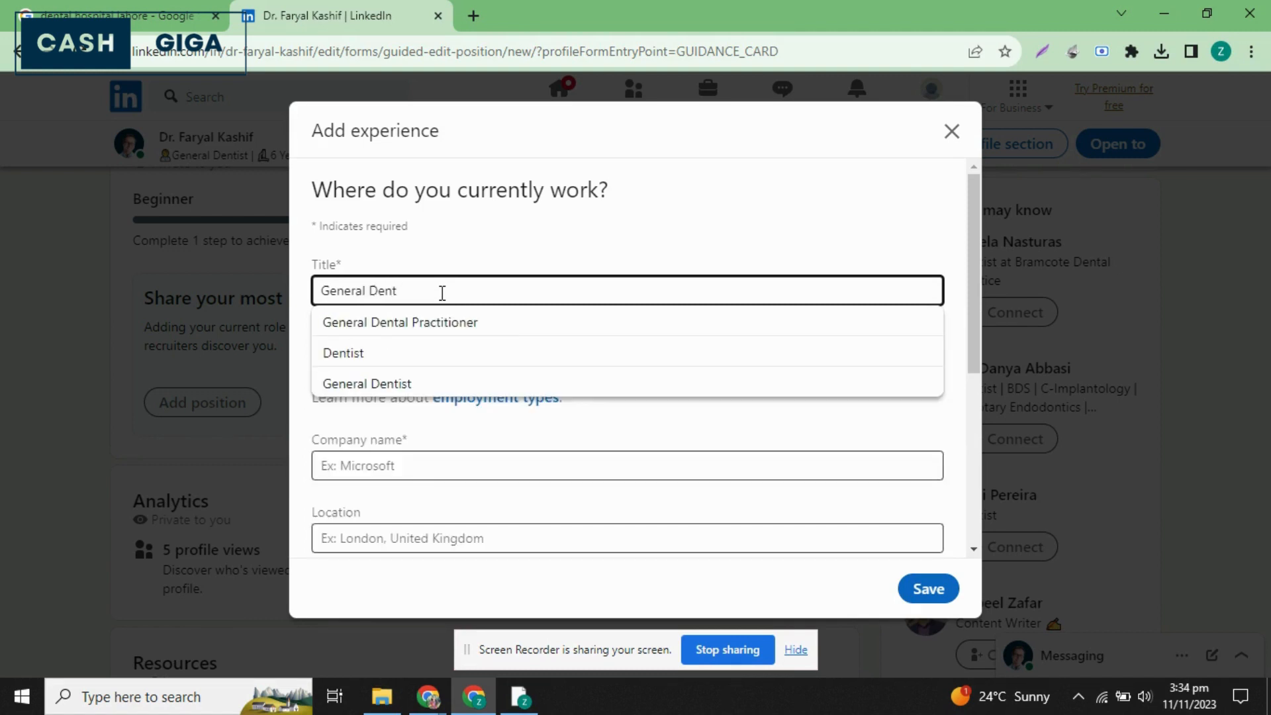
click(404, 386)
Set the position's employment type to Full-time and its company to Lahore Medical & Dental College.
scroll(646, 329, down, 1)
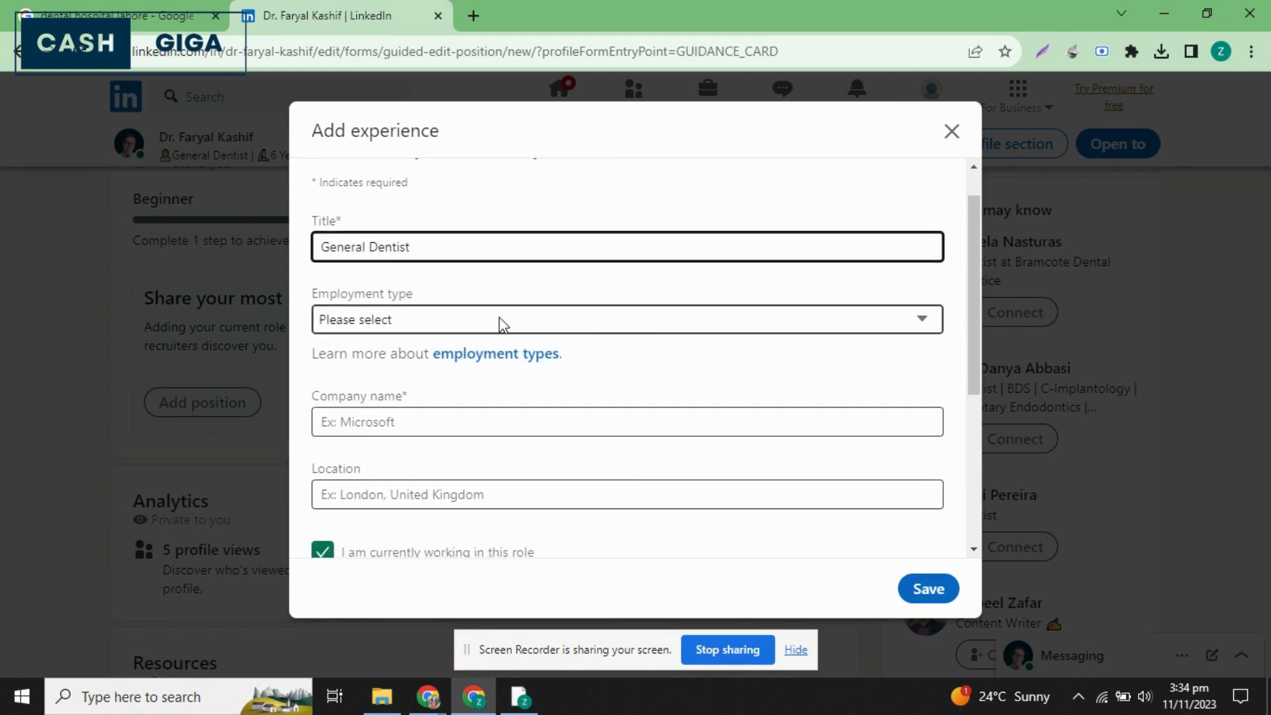
click(501, 320)
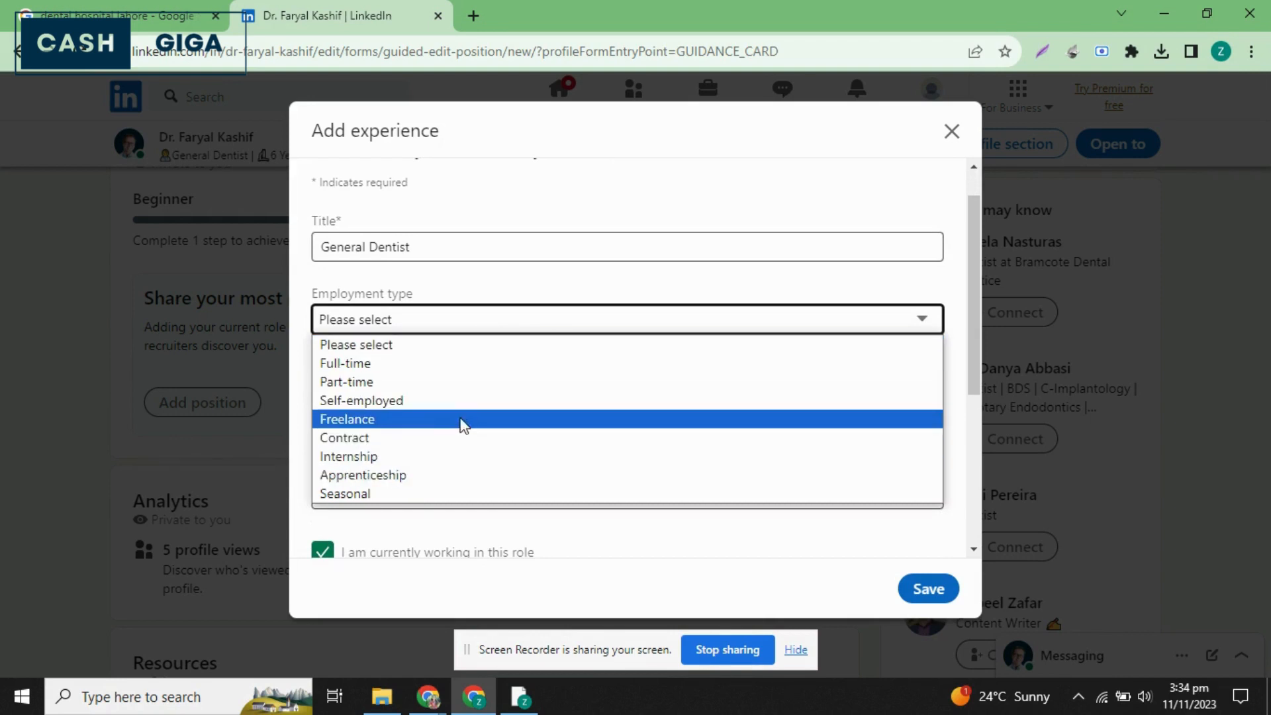
click(382, 364)
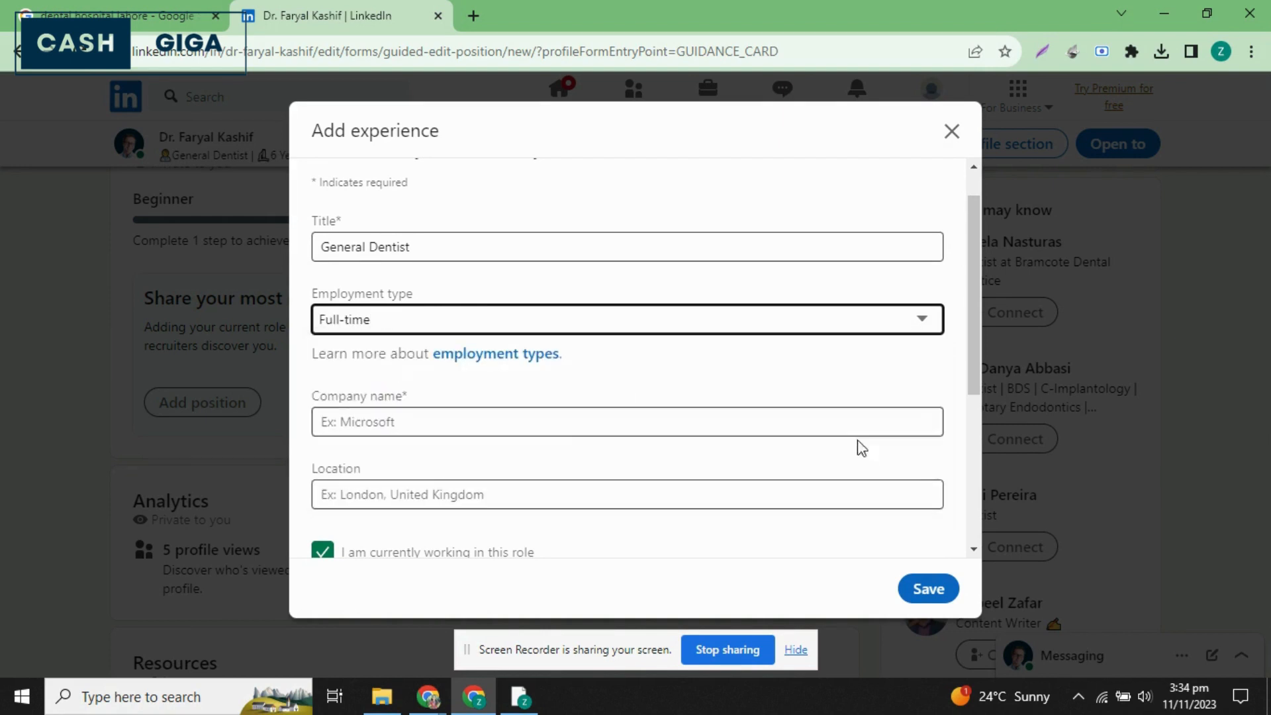
click(513, 435)
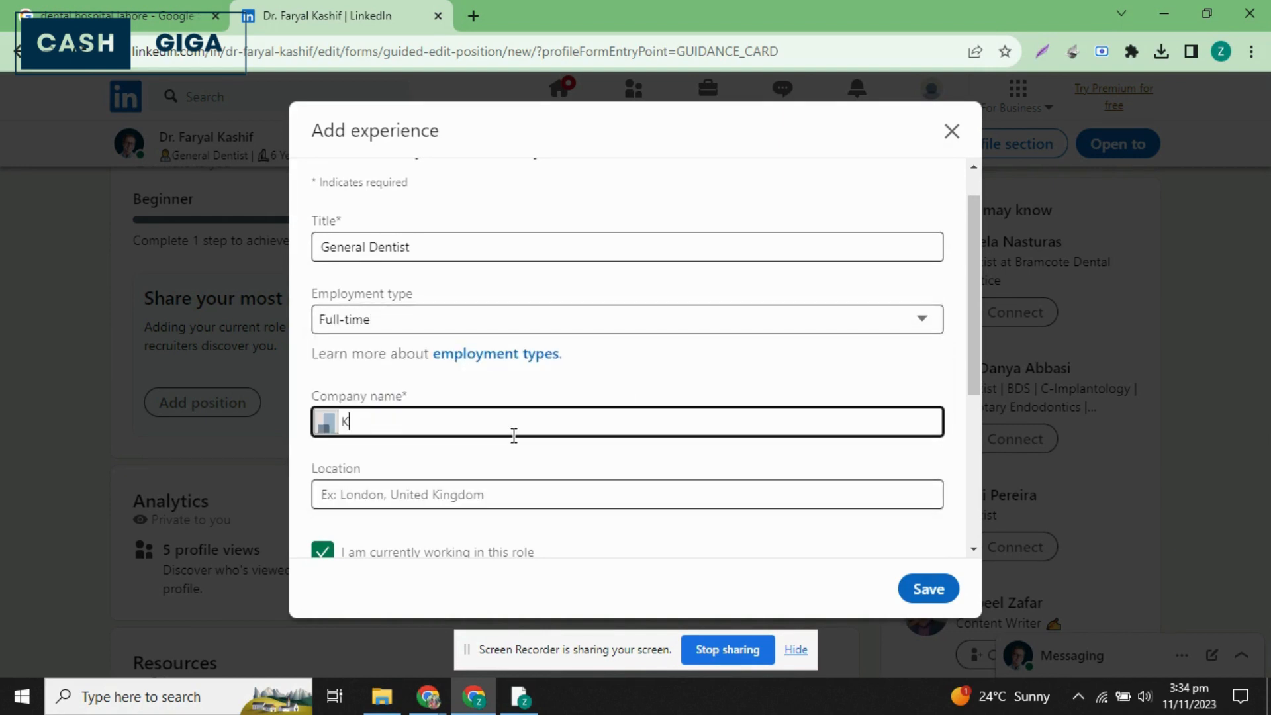
text(LMDC)
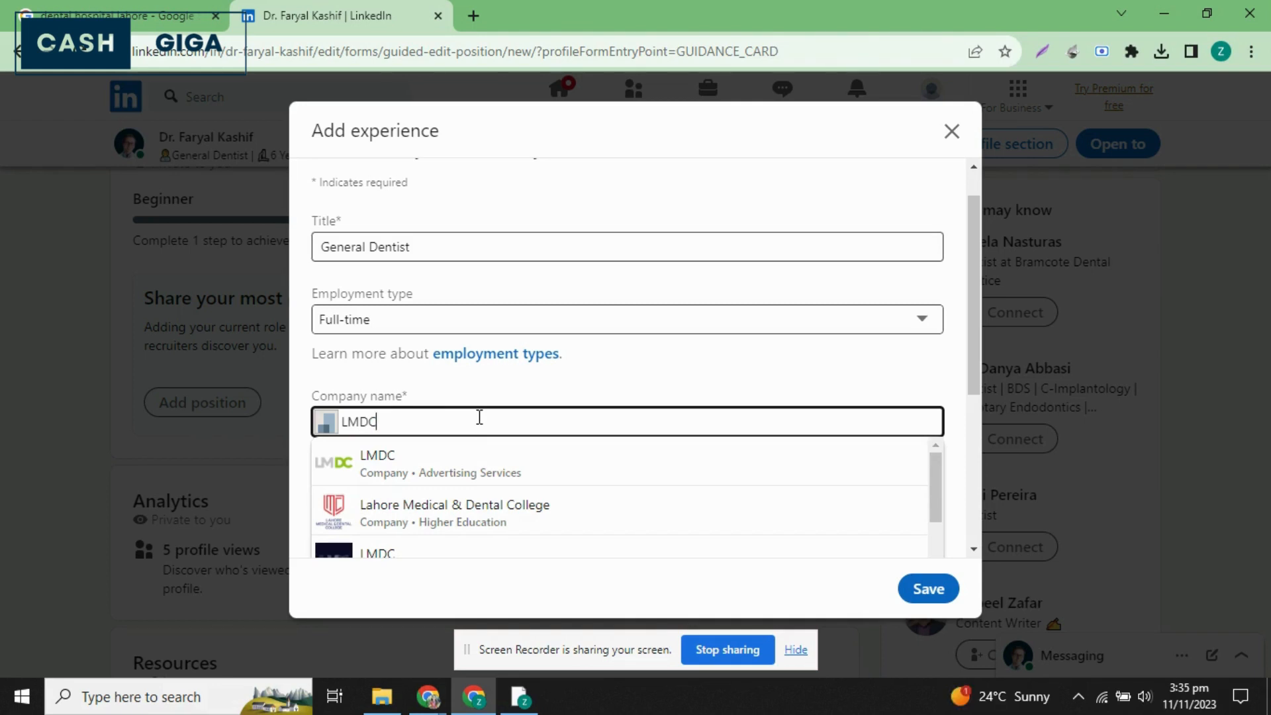
click(441, 523)
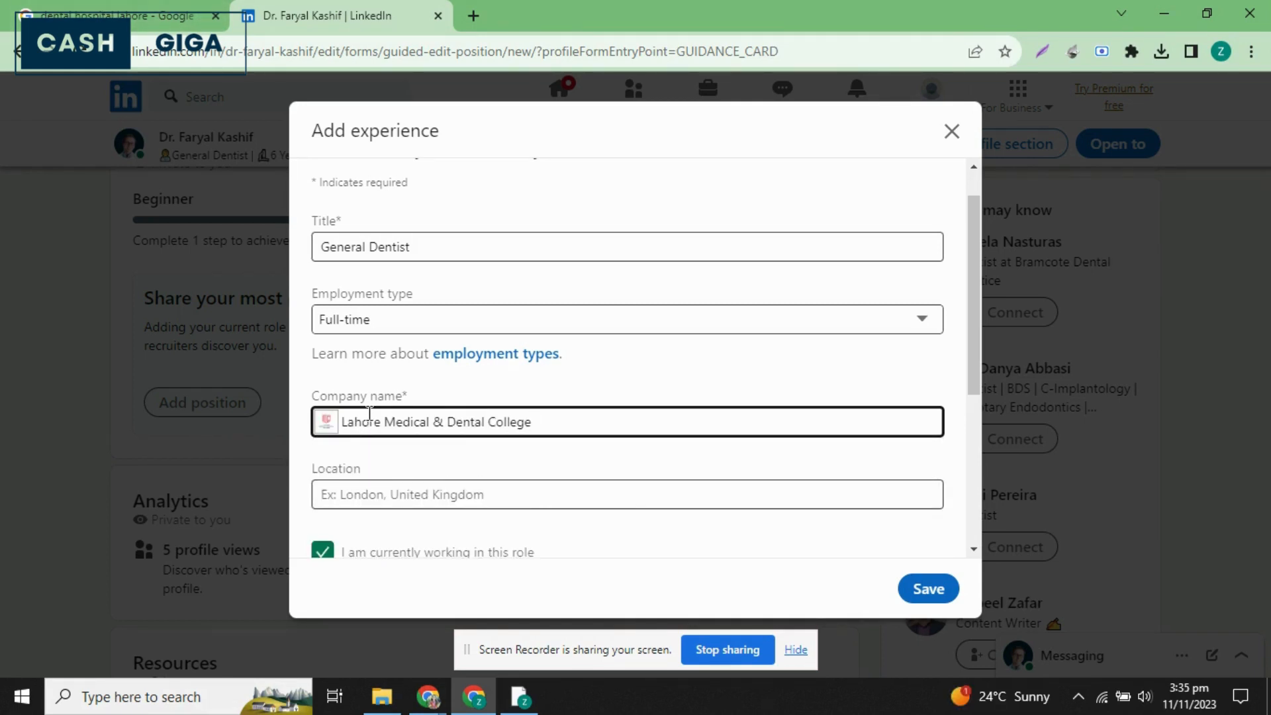
Set the position's location to Lahore, Punjab, Pakistan.
scroll(368, 411, down, 3)
click(507, 296)
click(507, 296)
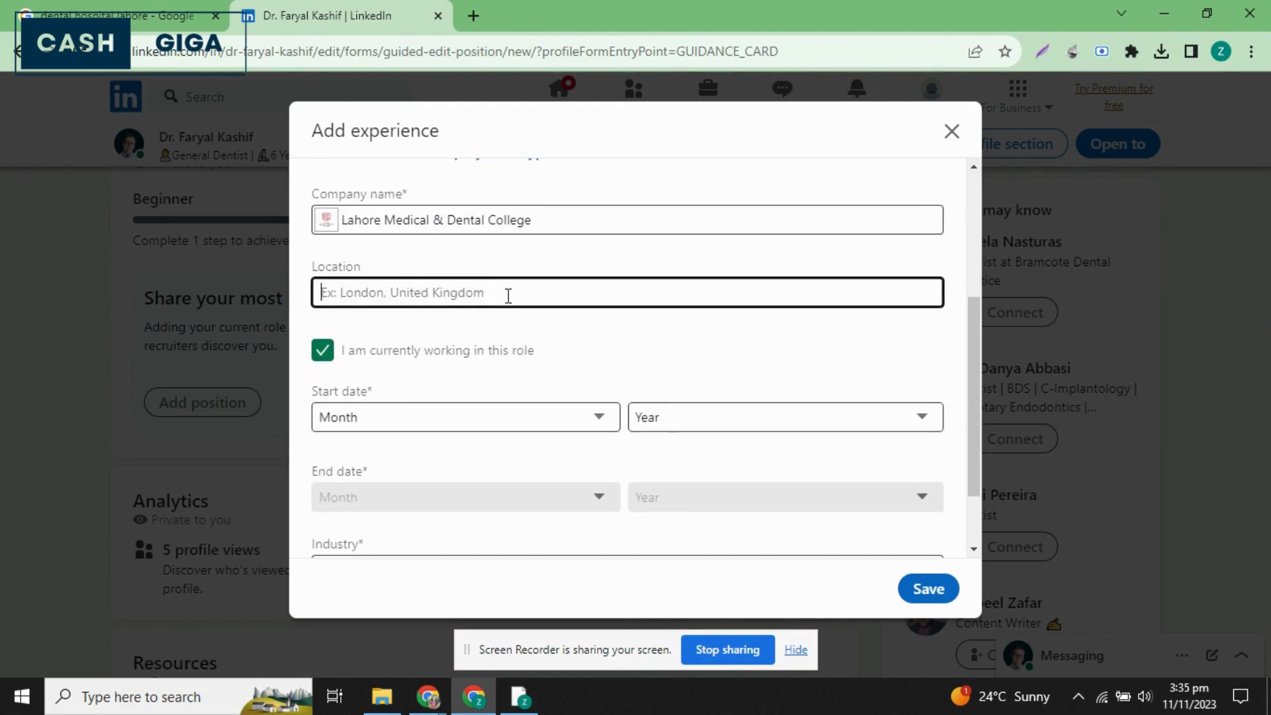
text(Lahore)
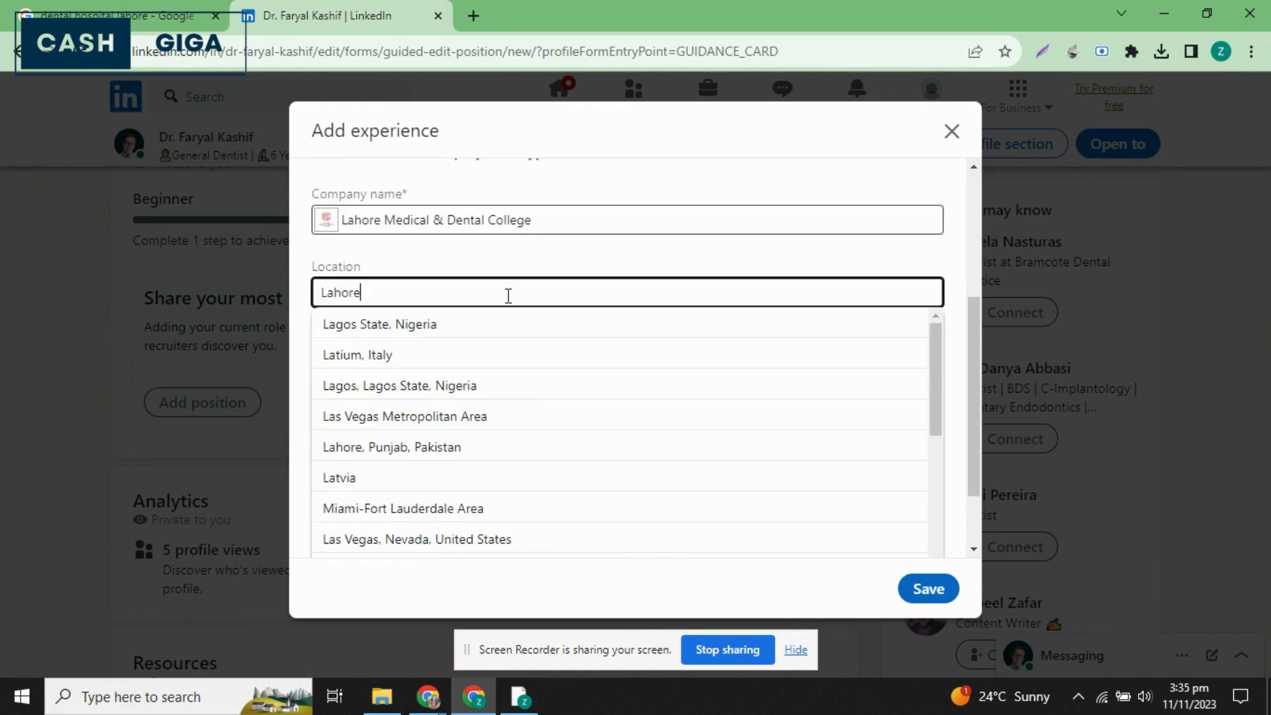
click(434, 328)
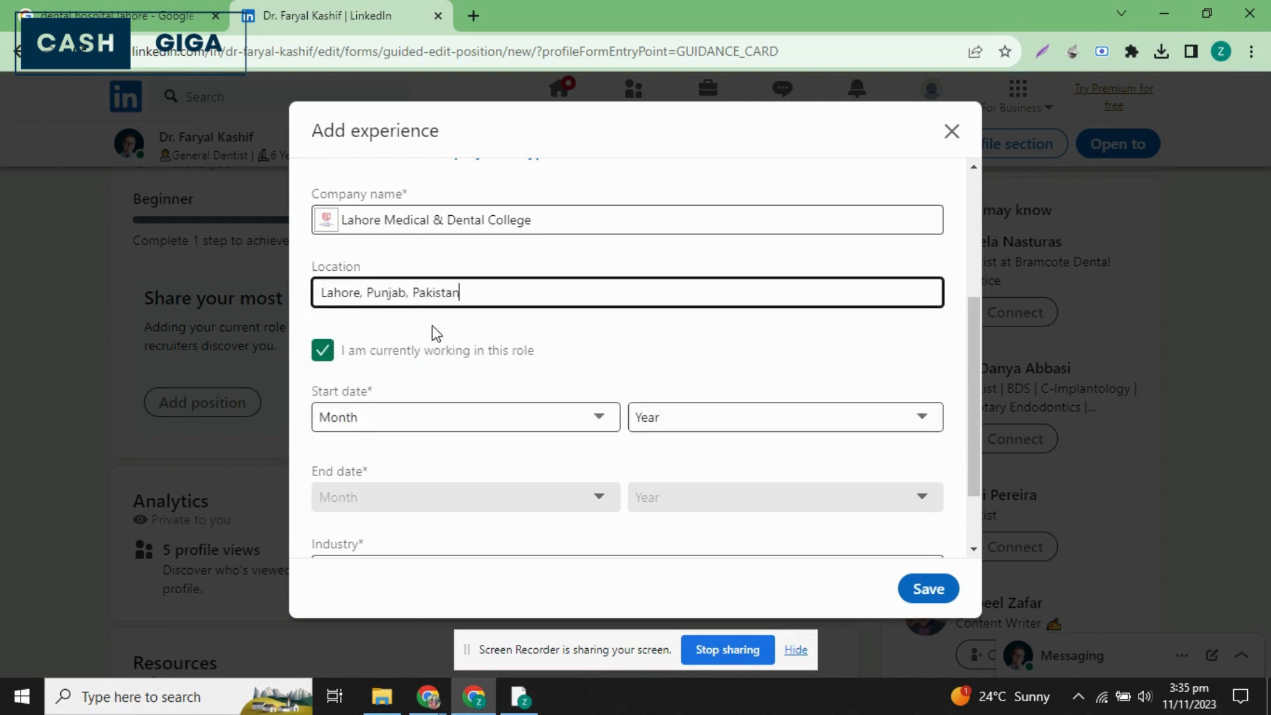
Set the position's start date to January 2023, keep it marked as a current role, and save the experience.
scroll(457, 391, down, 2)
scroll(452, 393, down, 2)
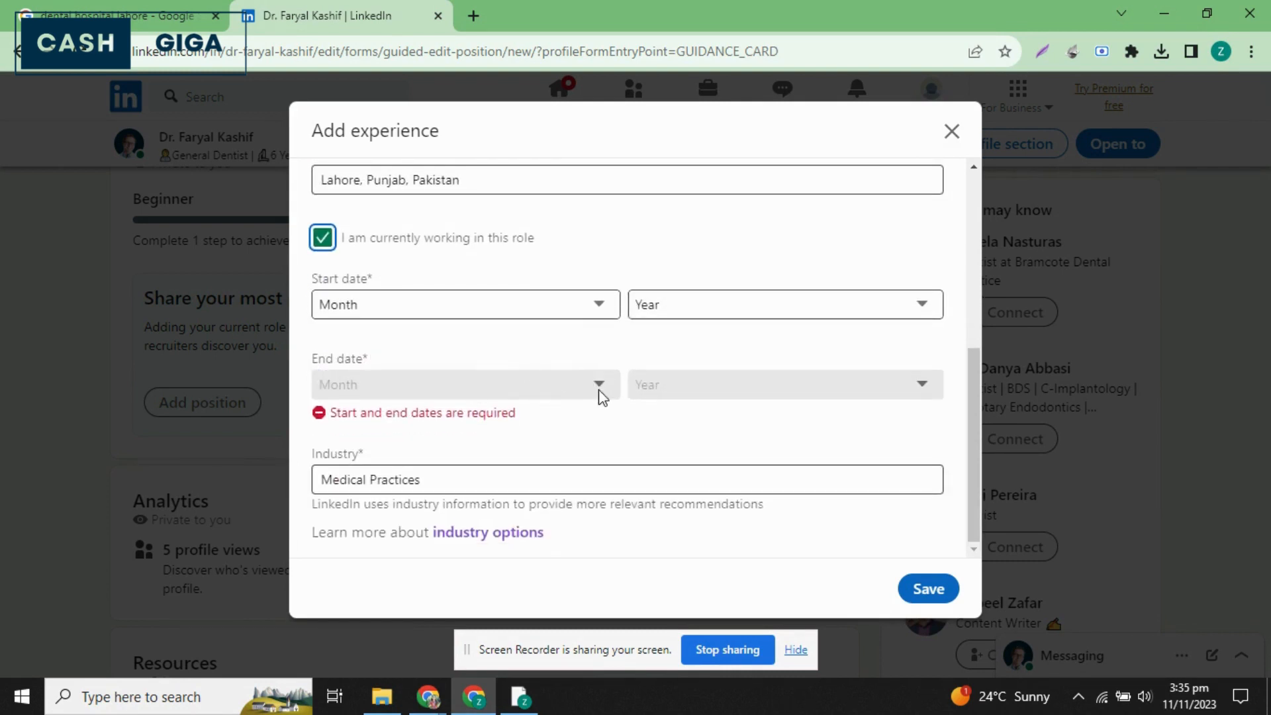
click(322, 237)
scroll(435, 393, up, 2)
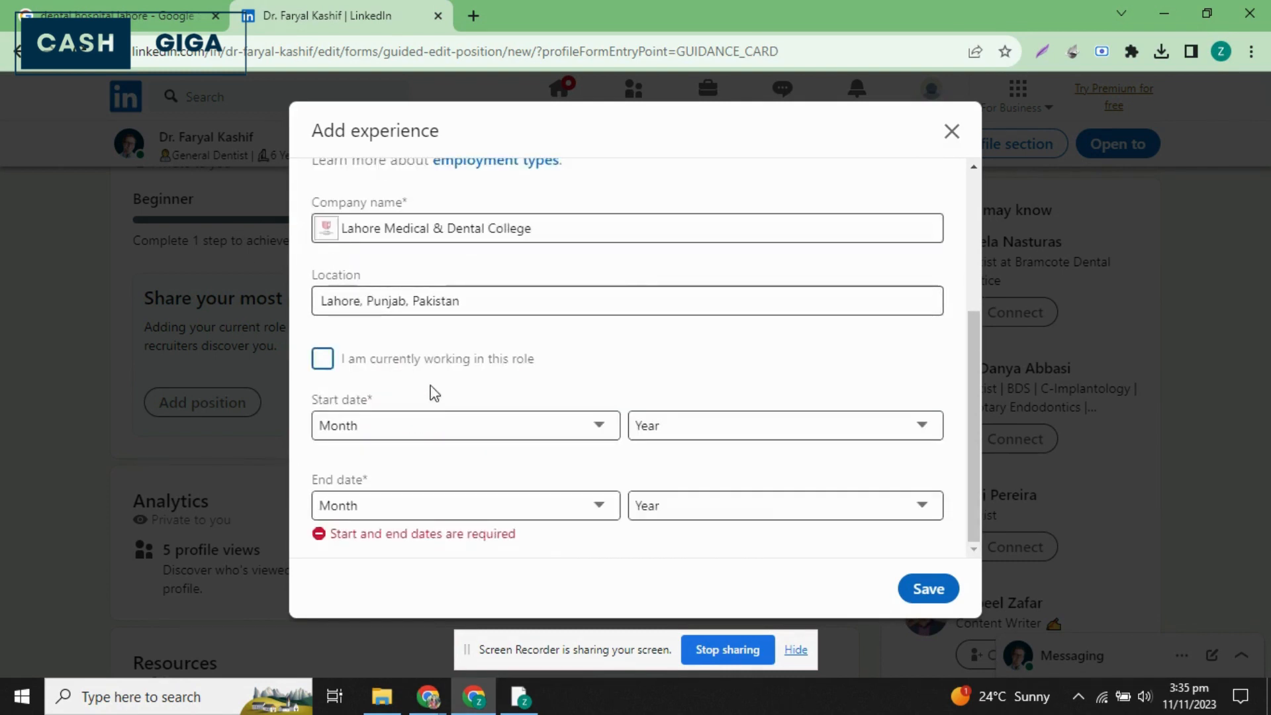
click(402, 425)
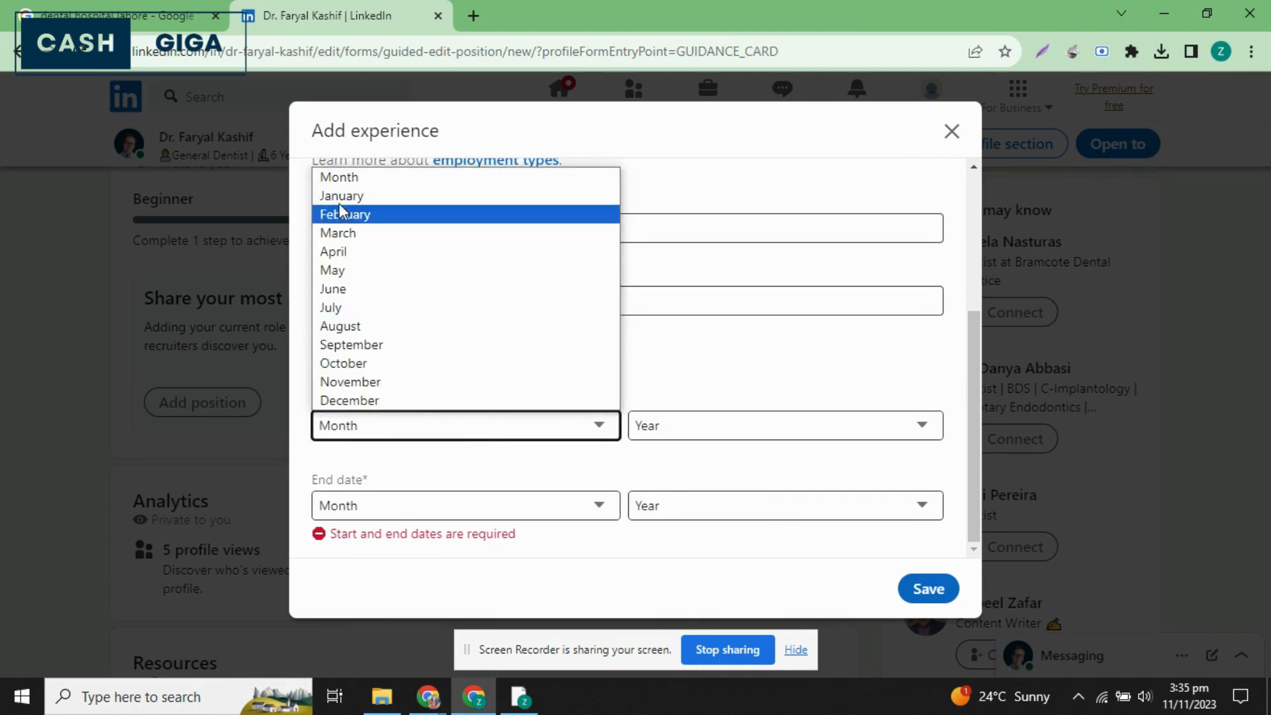
click(365, 196)
click(695, 424)
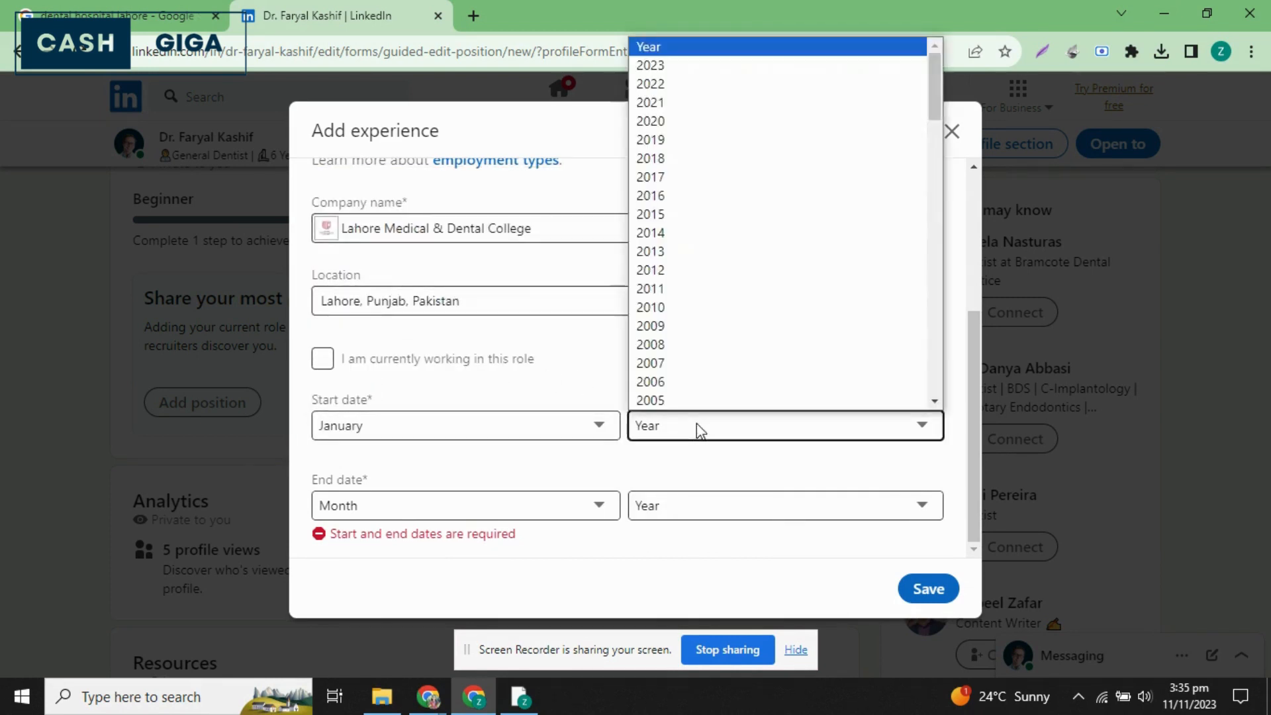
click(661, 67)
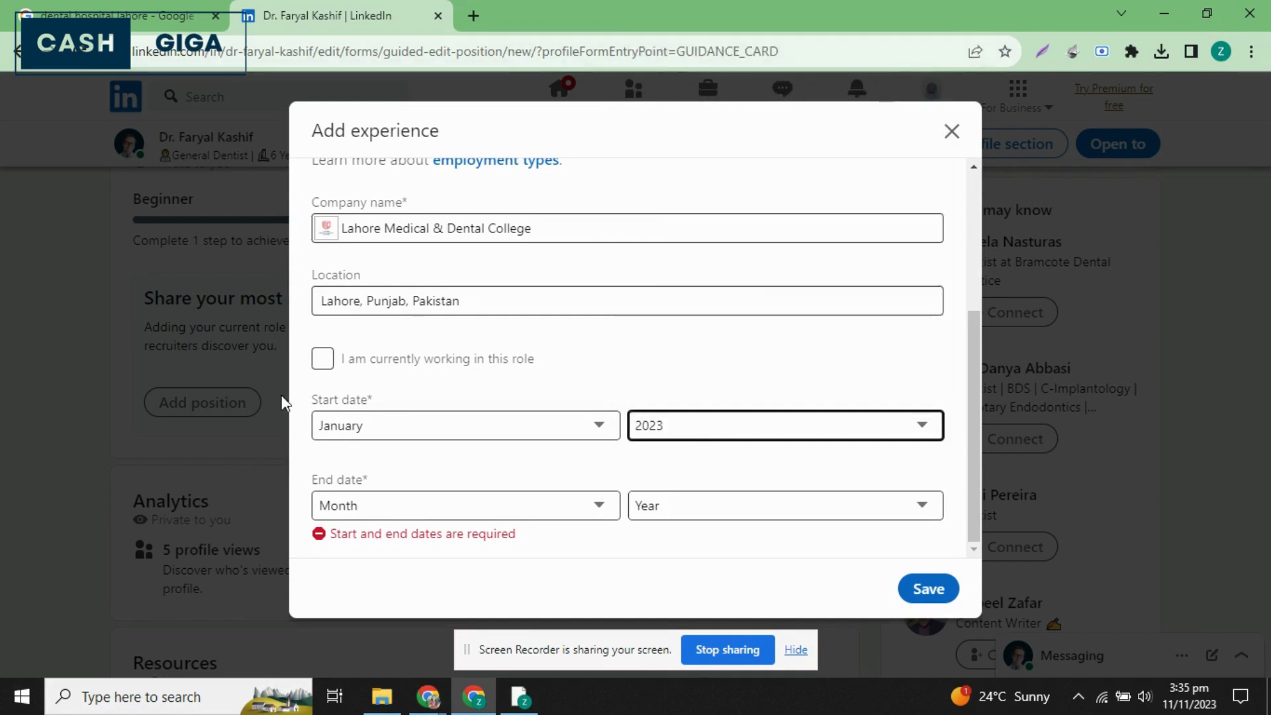
click(322, 363)
scroll(754, 514, down, 2)
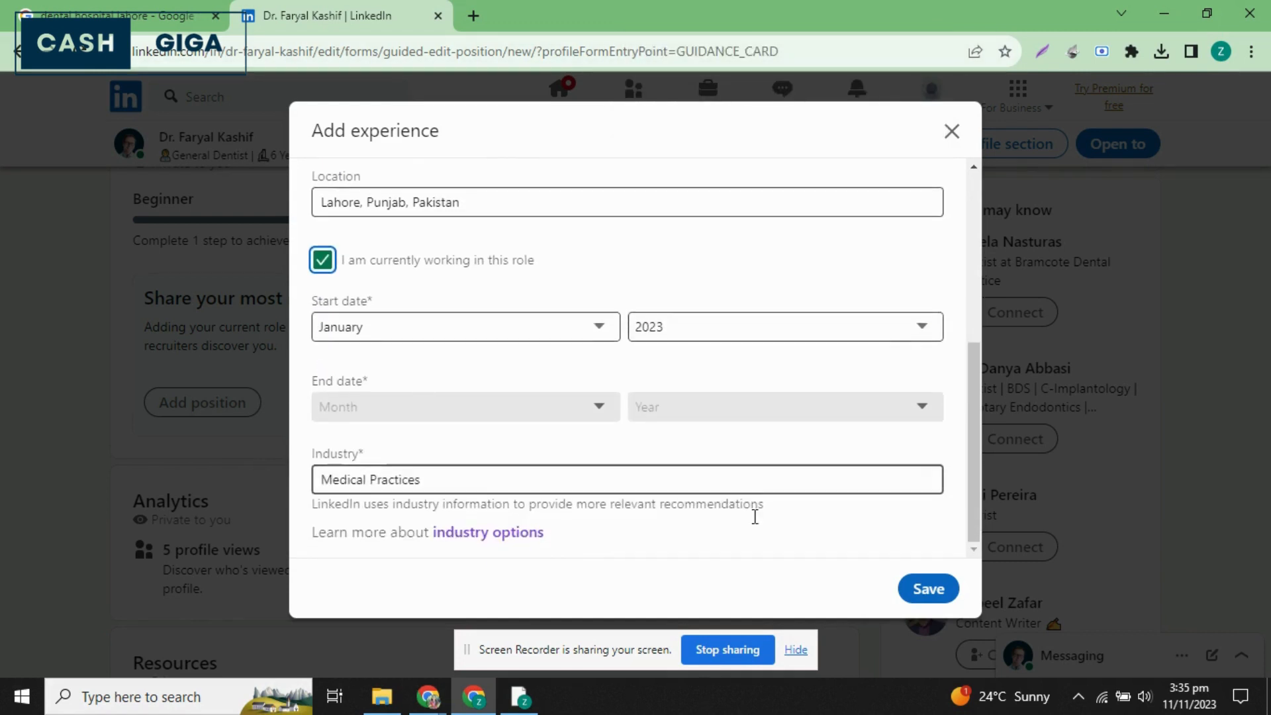
click(925, 591)
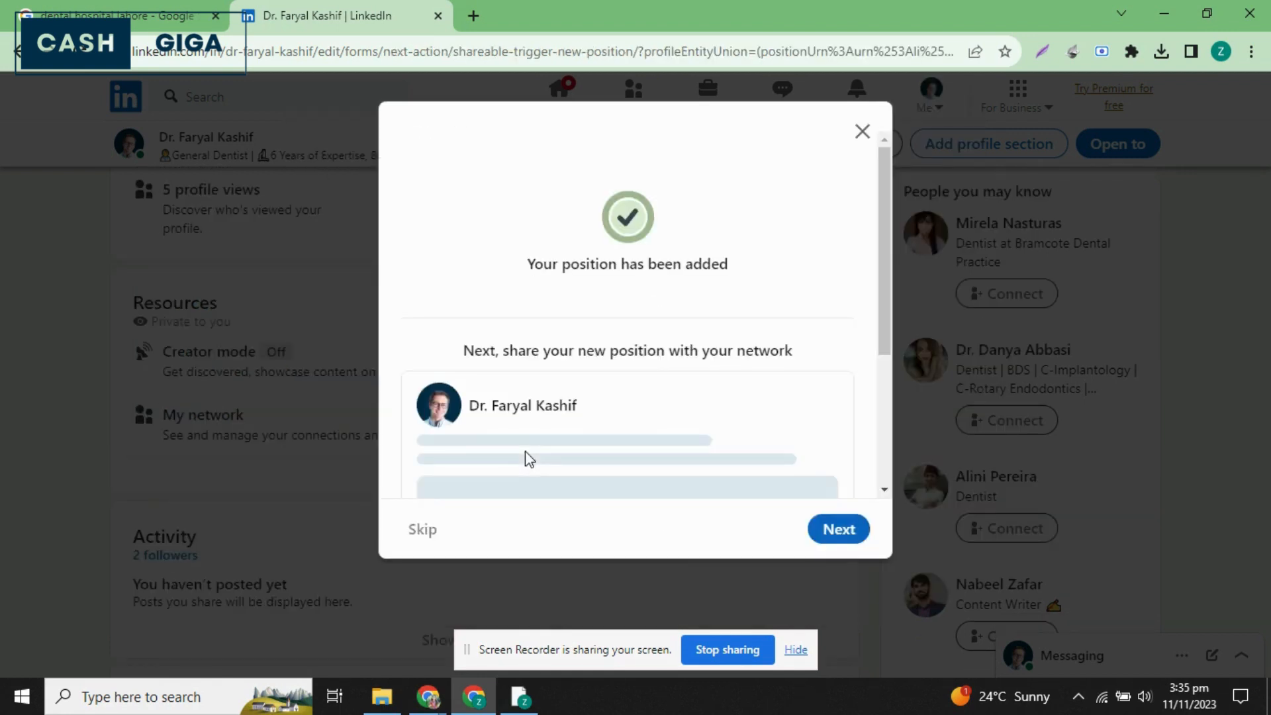
Skip sharing the new position, answer No to finding the job on LinkedIn, choose Company website as the source, and save.
scroll(530, 458, down, 3)
click(423, 529)
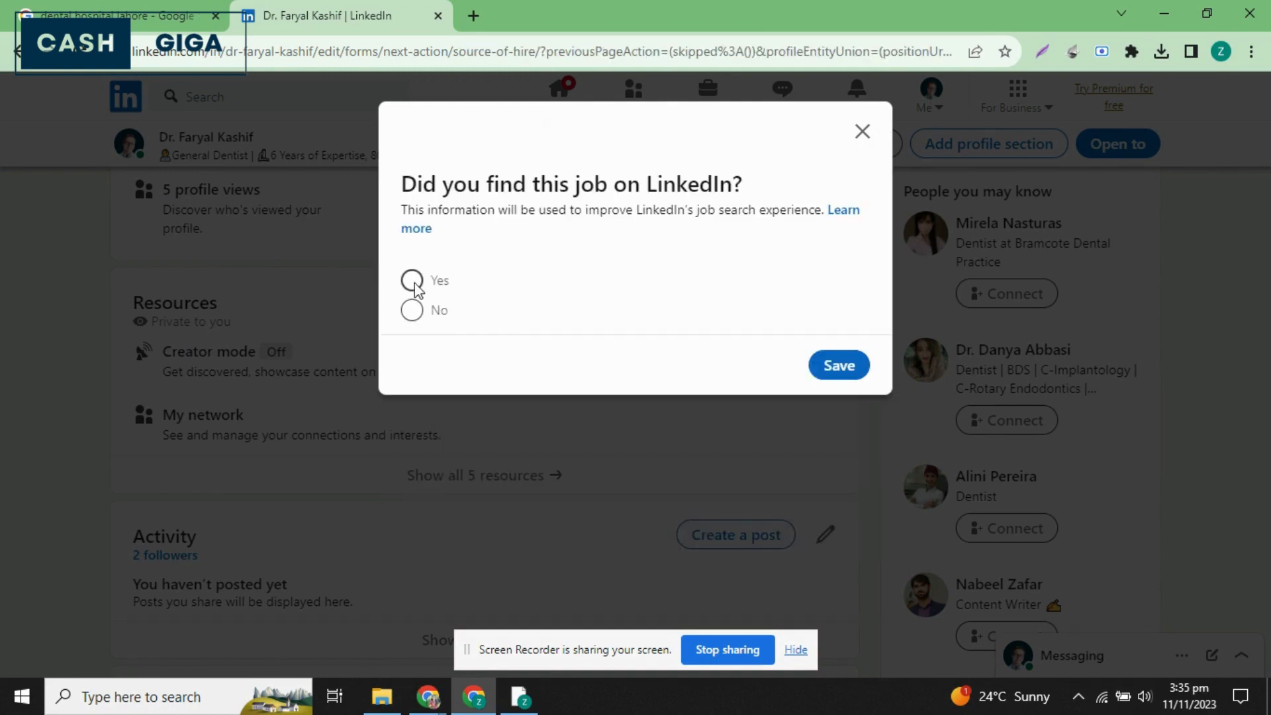
click(412, 312)
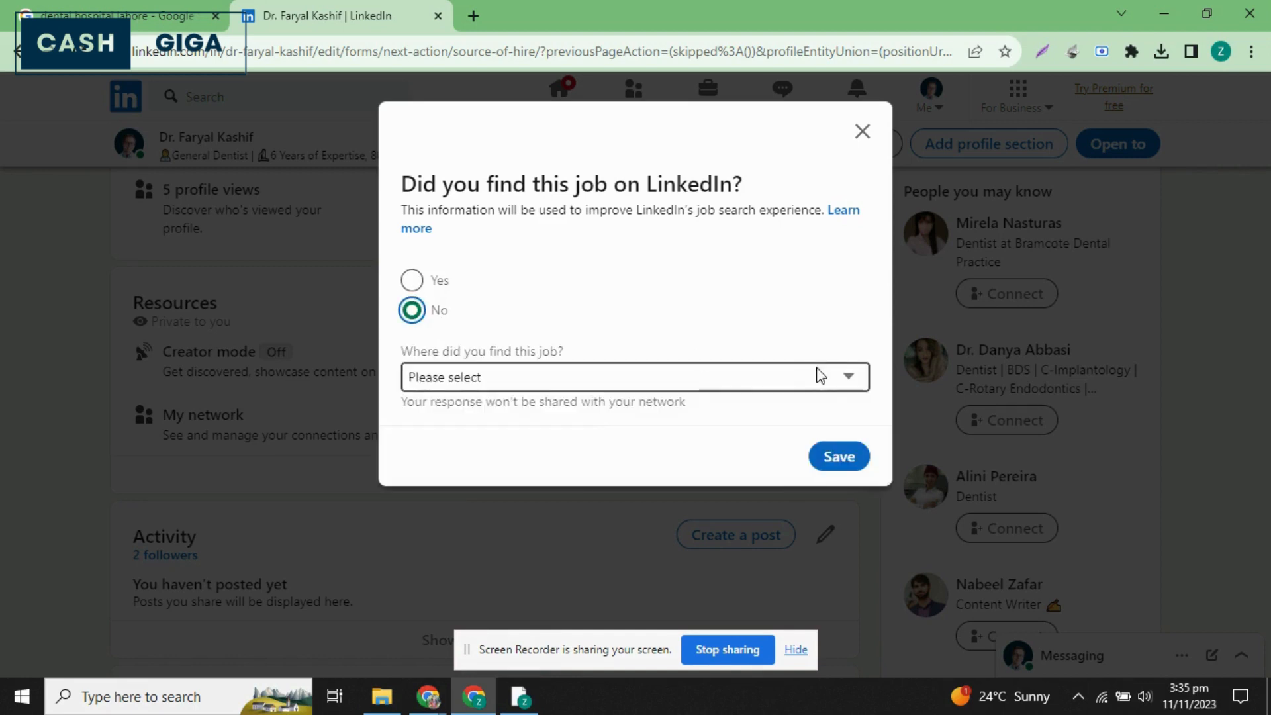
click(654, 376)
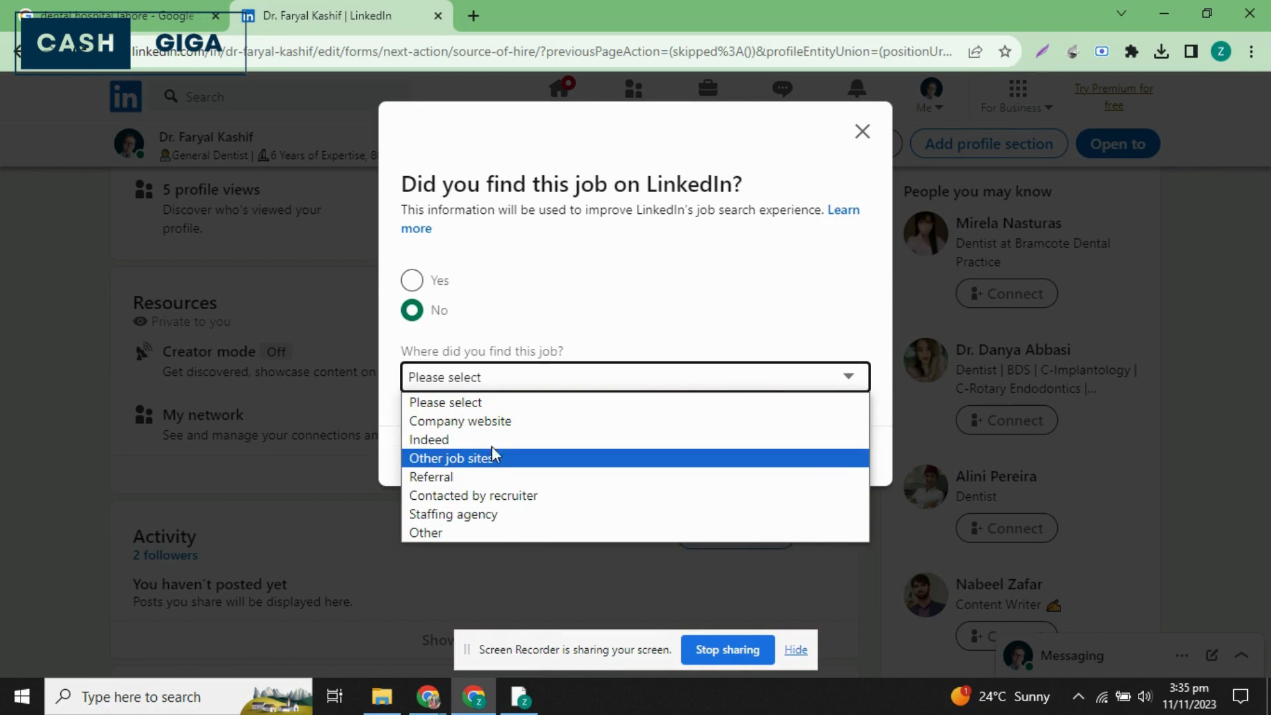
click(522, 424)
click(835, 470)
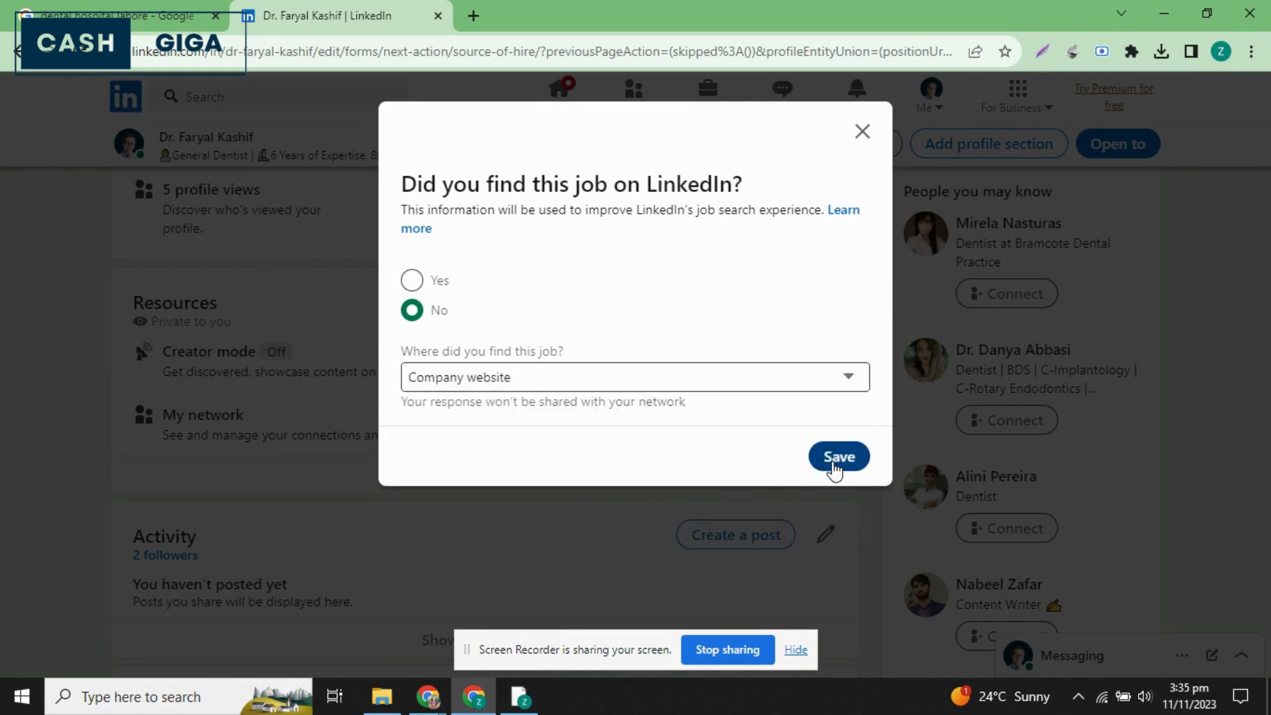
click(820, 463)
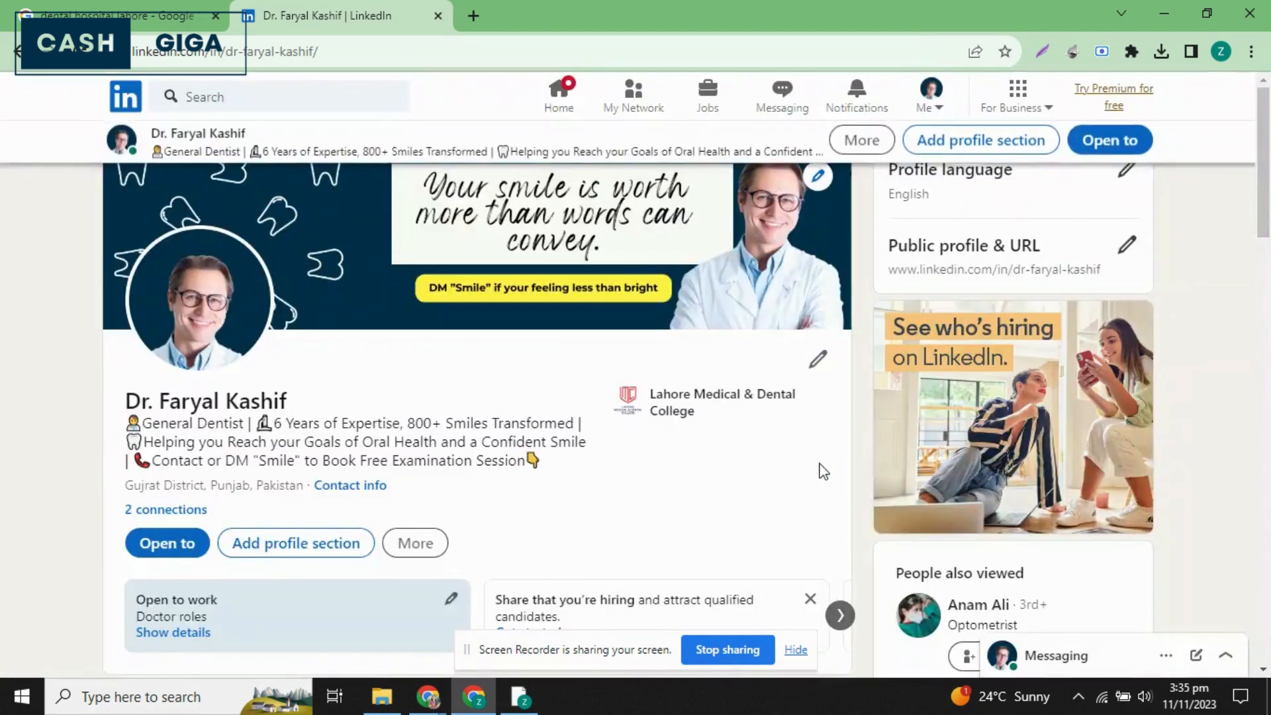
Open the Creator mode setup from the profile's Resources section.
scroll(387, 520, down, 8)
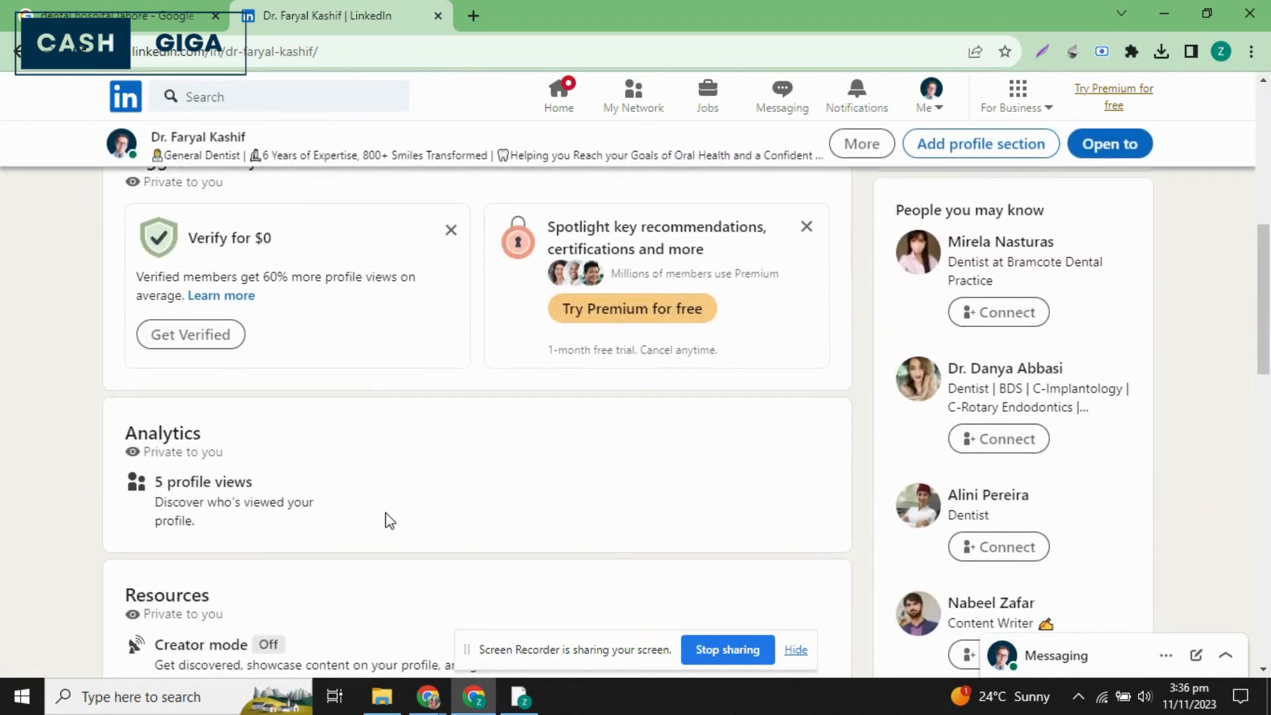
scroll(389, 519, down, 3)
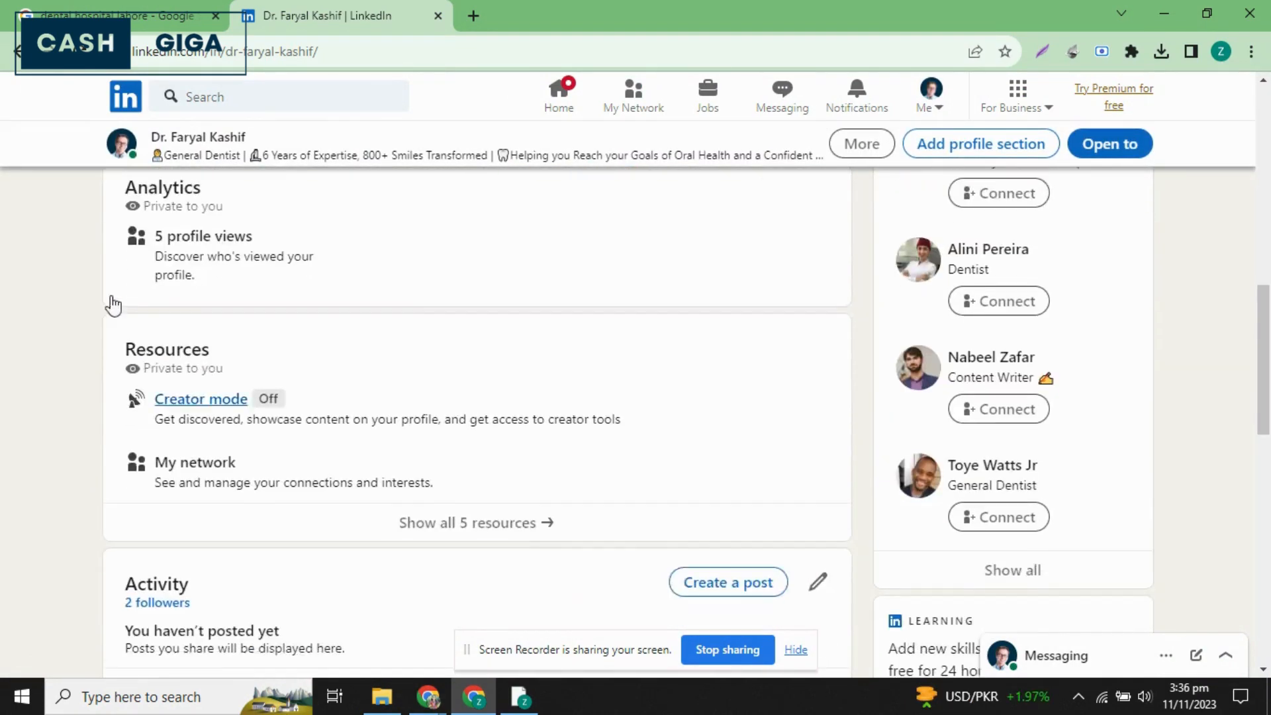
scroll(210, 246, up, 3)
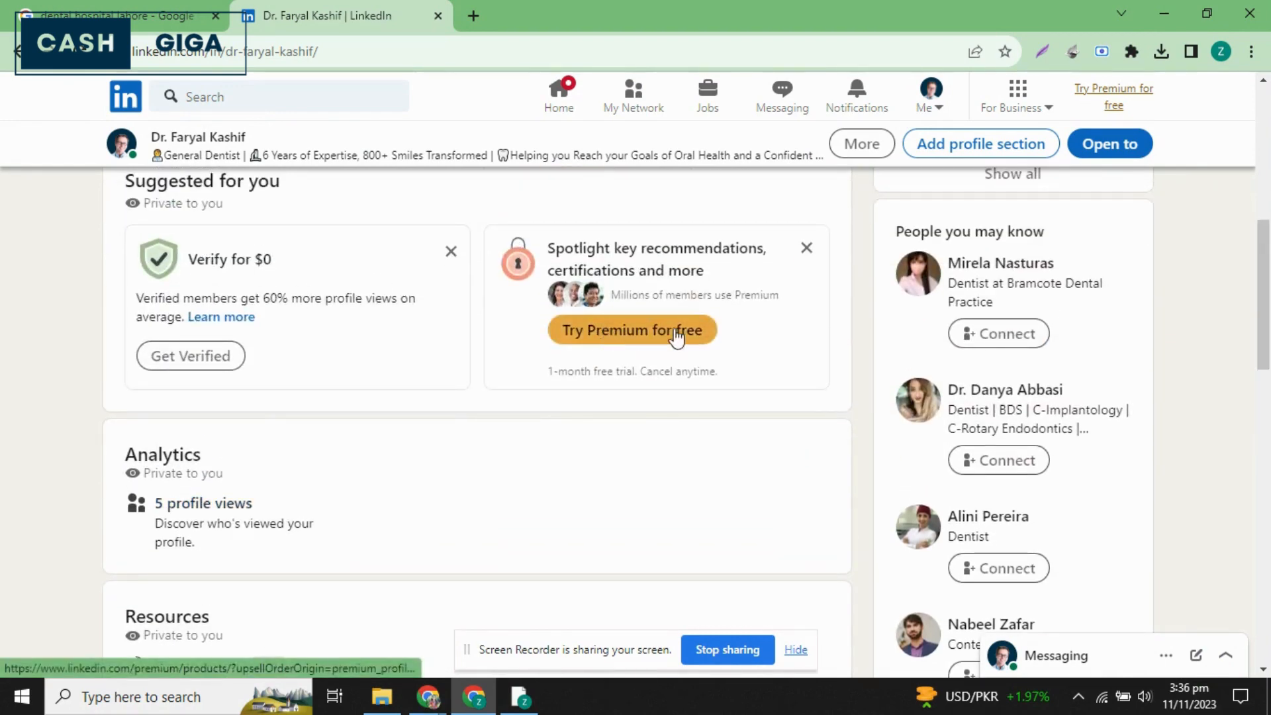
scroll(733, 328, up, 4)
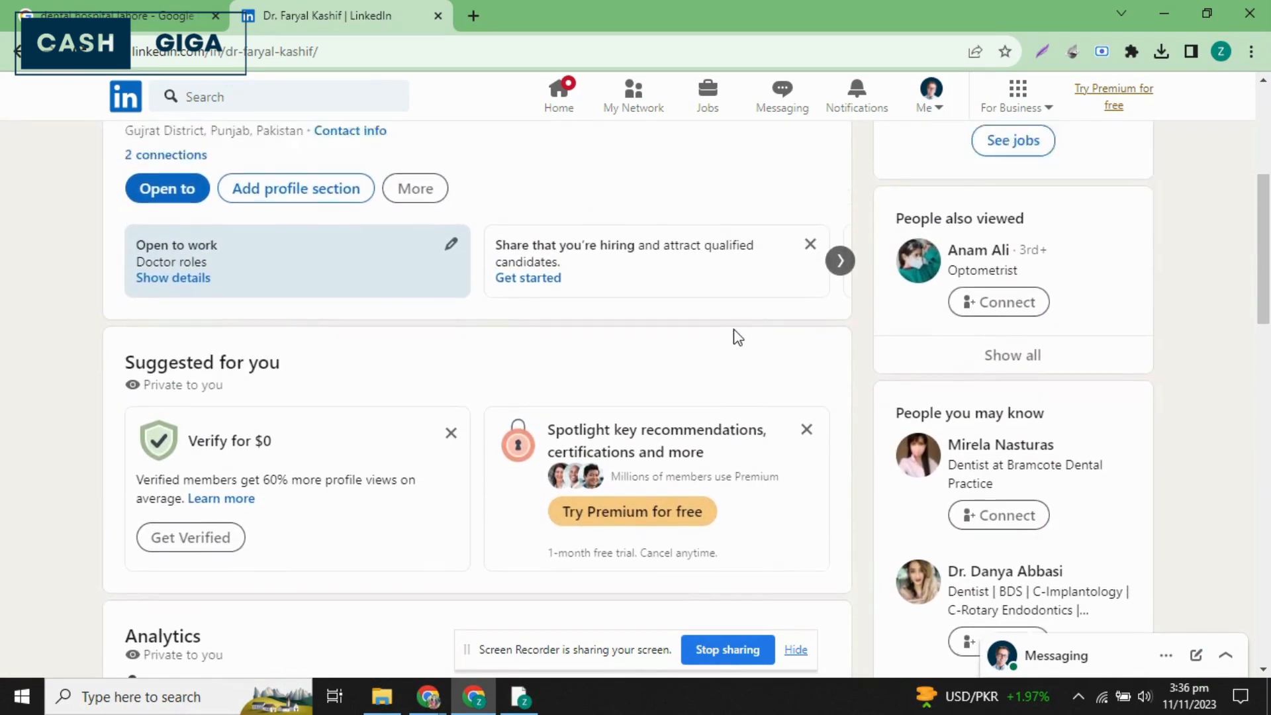
scroll(733, 328, down, 7)
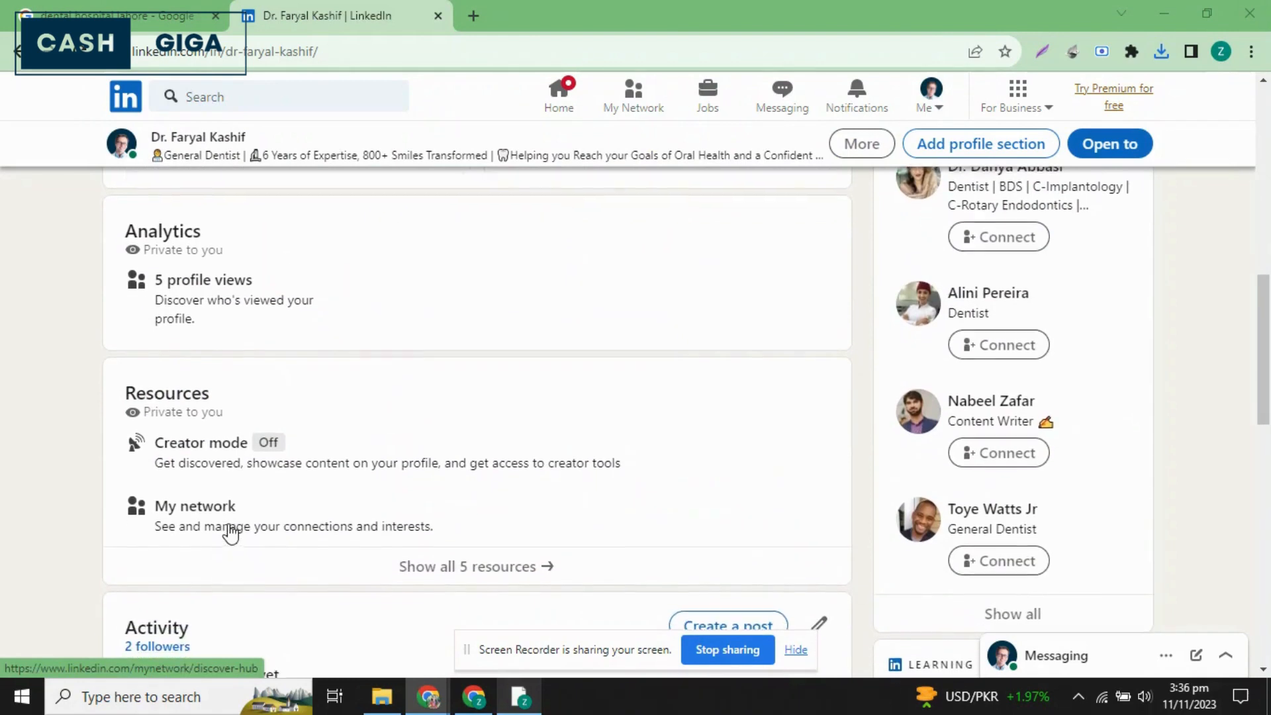
scroll(311, 463, down, 1)
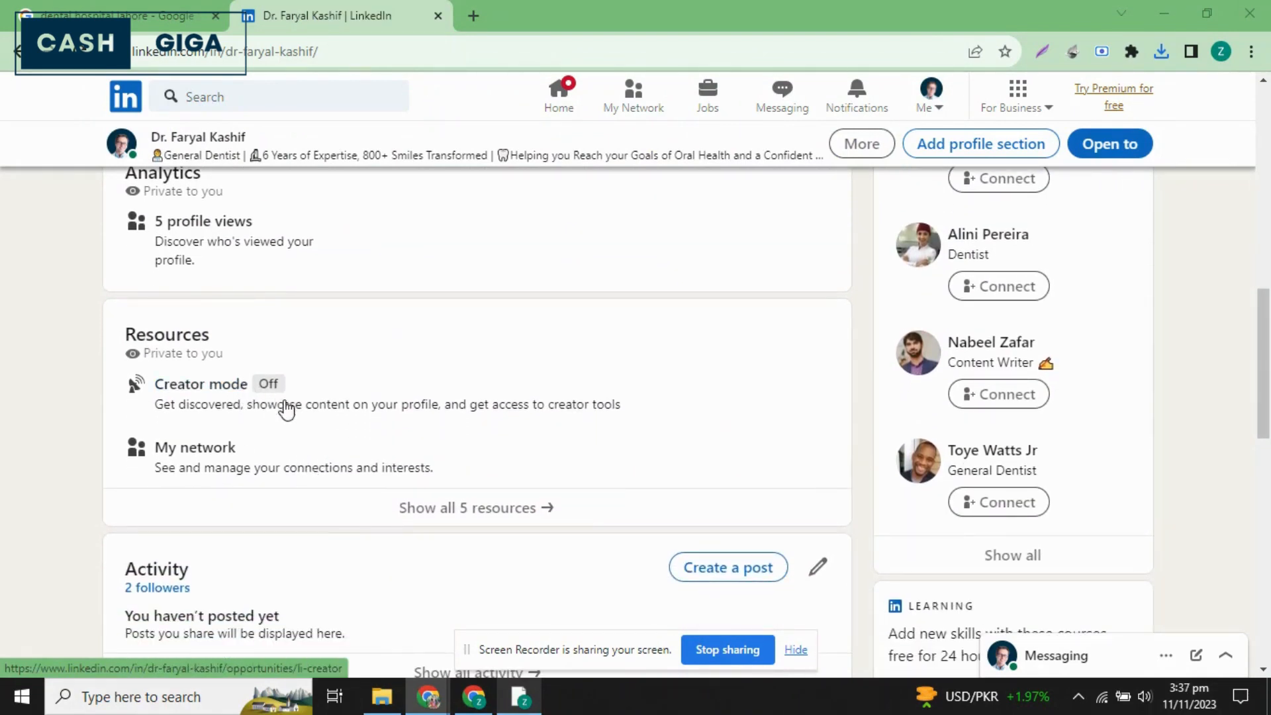
click(224, 391)
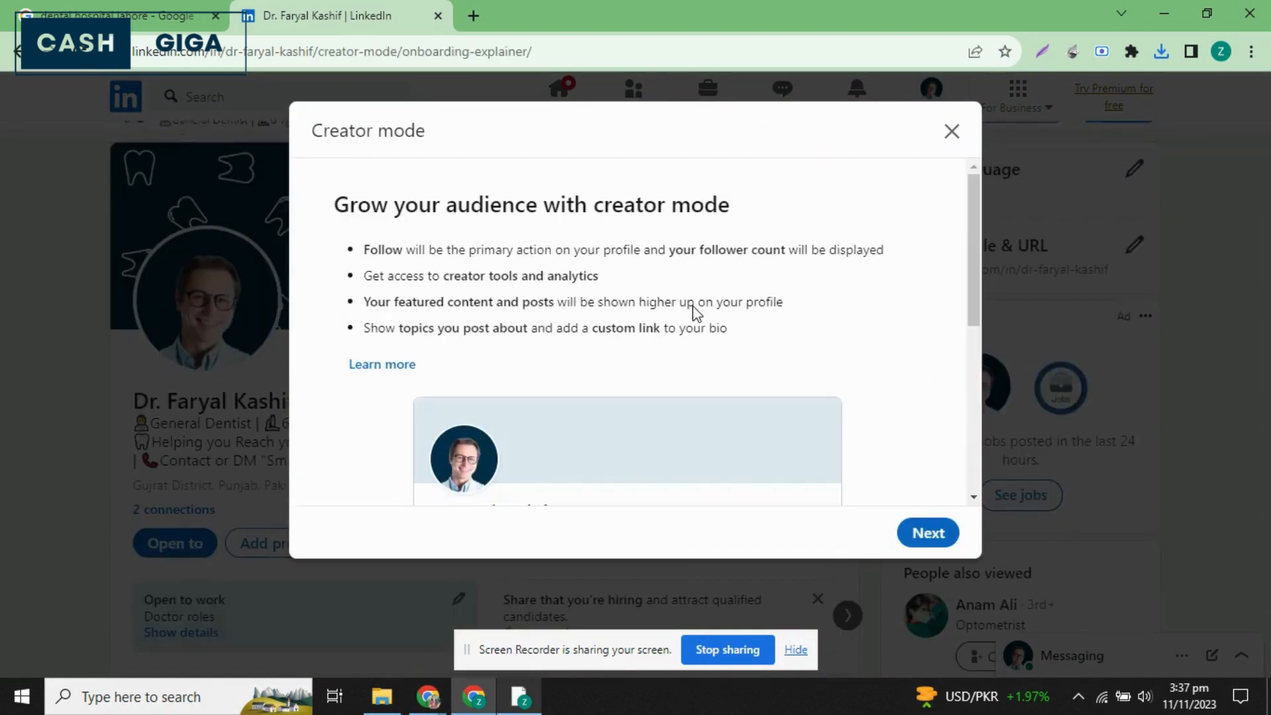
Review the creator mode introduction and profile preview, and continue to the topic and creator tool options.
scroll(695, 306, down, 3)
scroll(694, 305, down, 2)
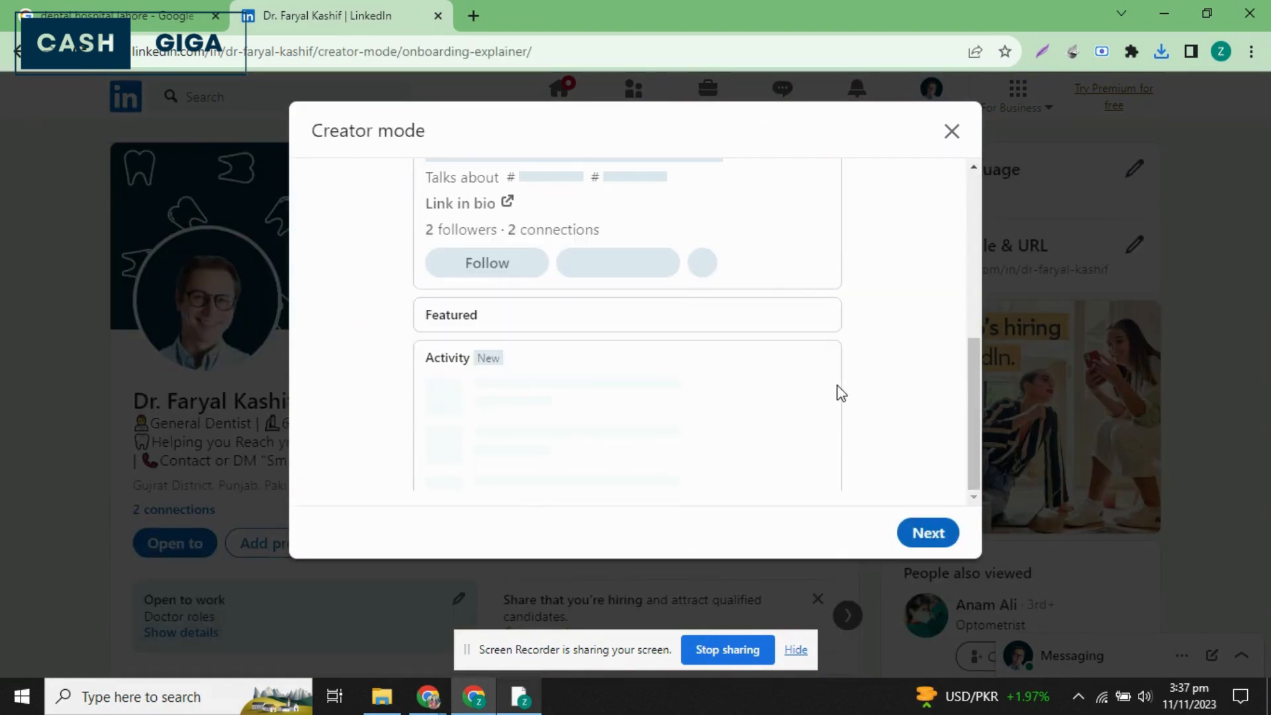
scroll(839, 392, up, 4)
scroll(417, 440, down, 1)
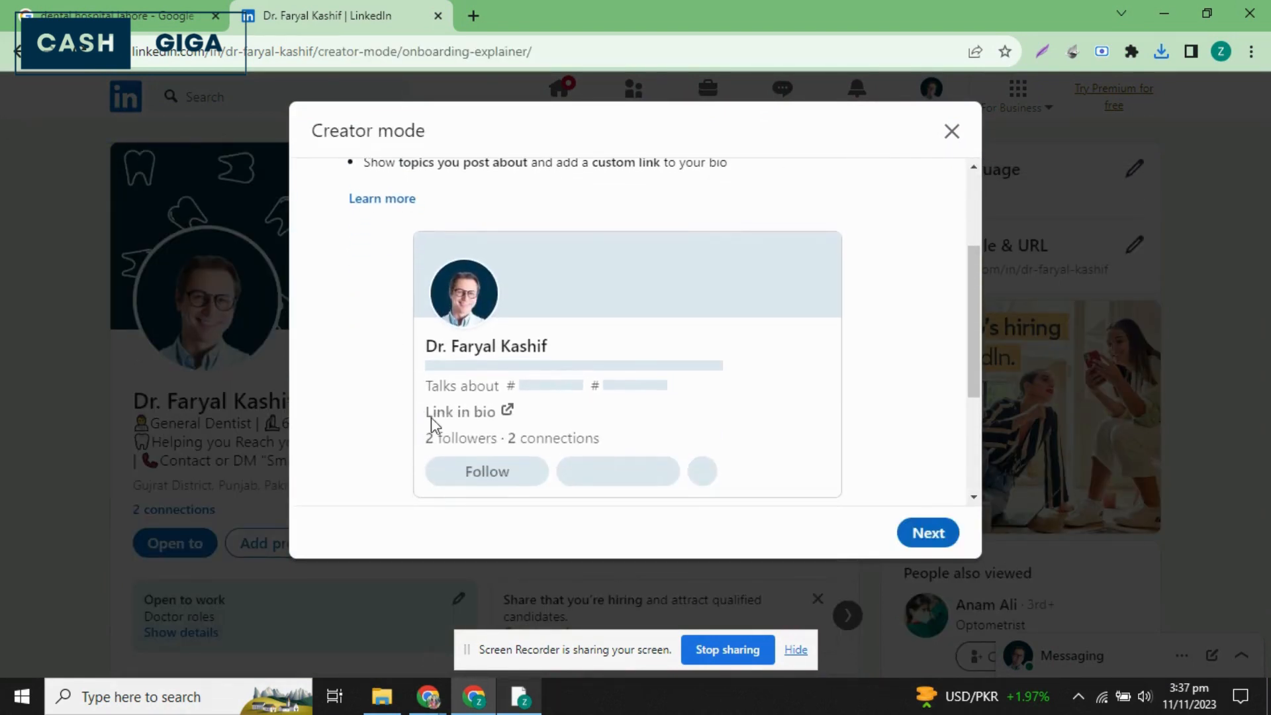
scroll(548, 410, down, 3)
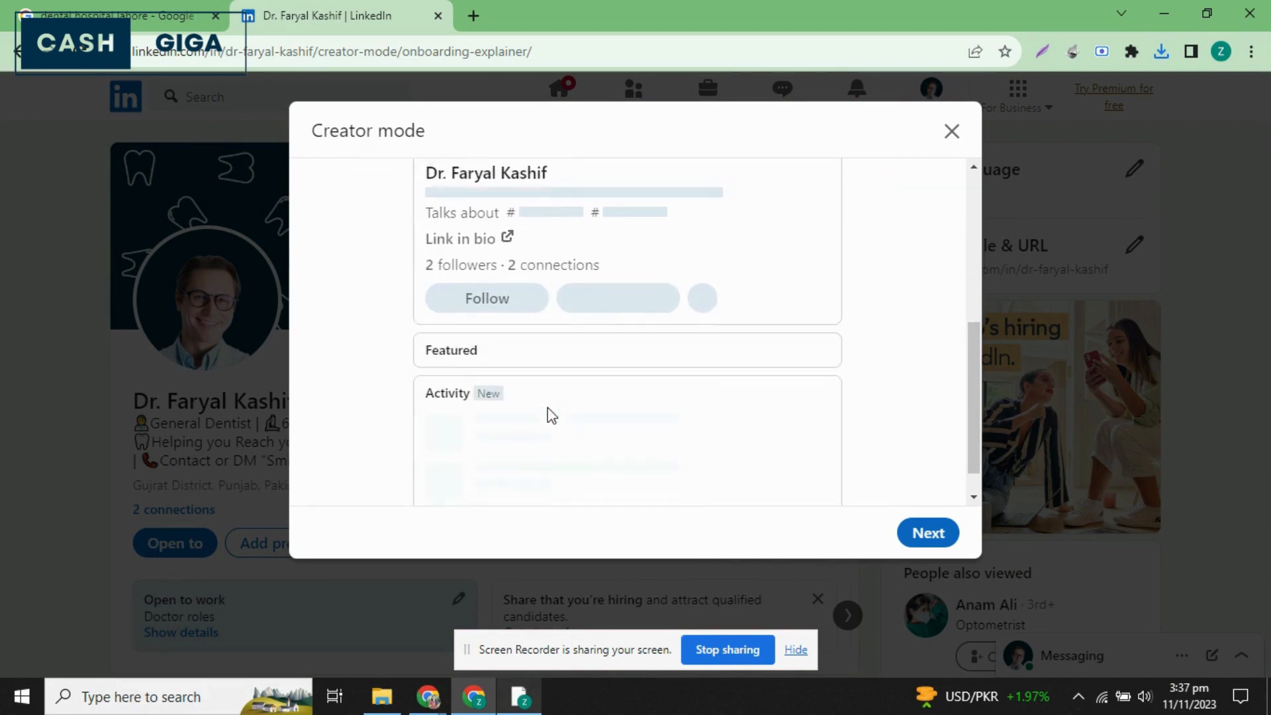
click(921, 526)
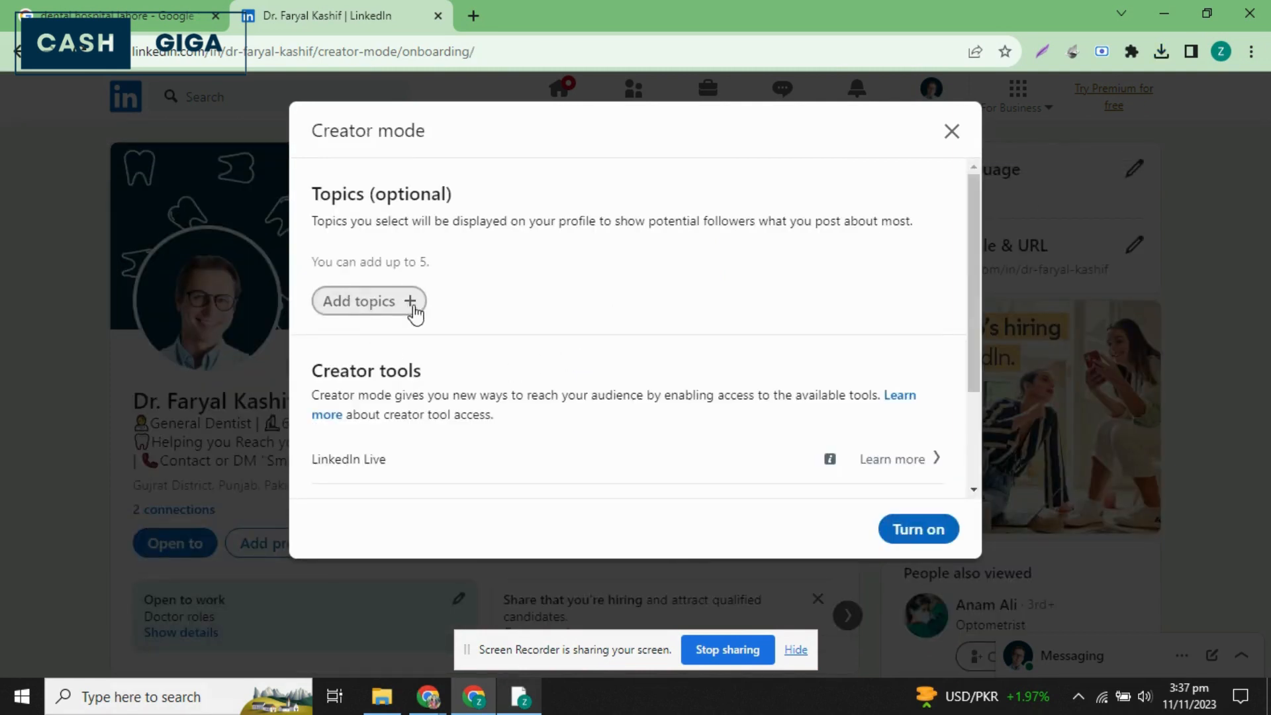
Add #dentalcare and #dentalimplants as creator mode topics.
scroll(425, 419, down, 2)
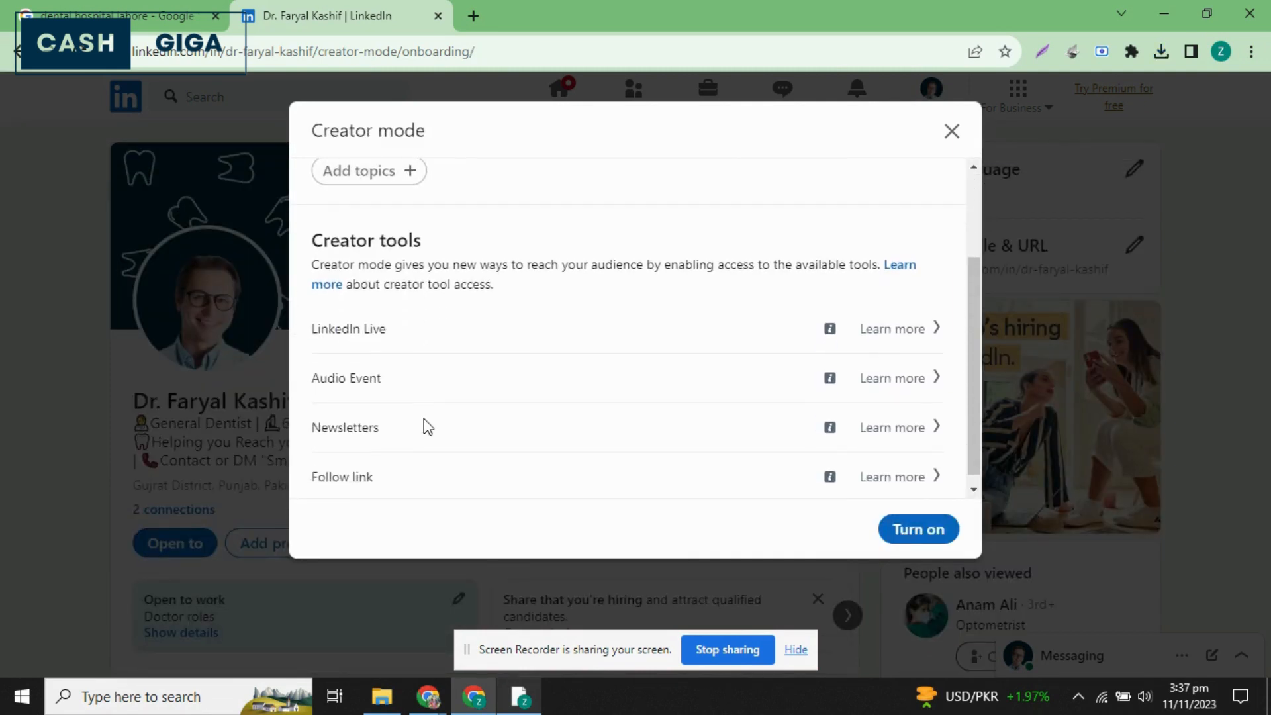
scroll(424, 419, up, 1)
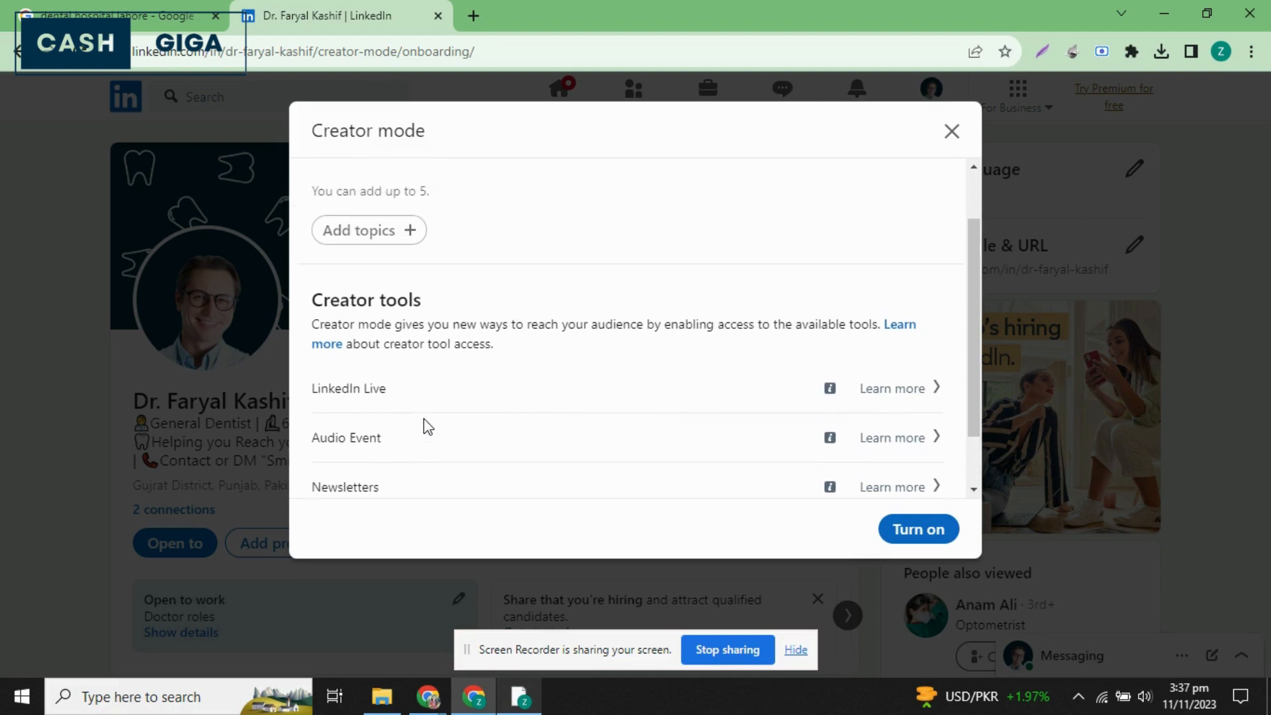
click(383, 267)
text(denta)
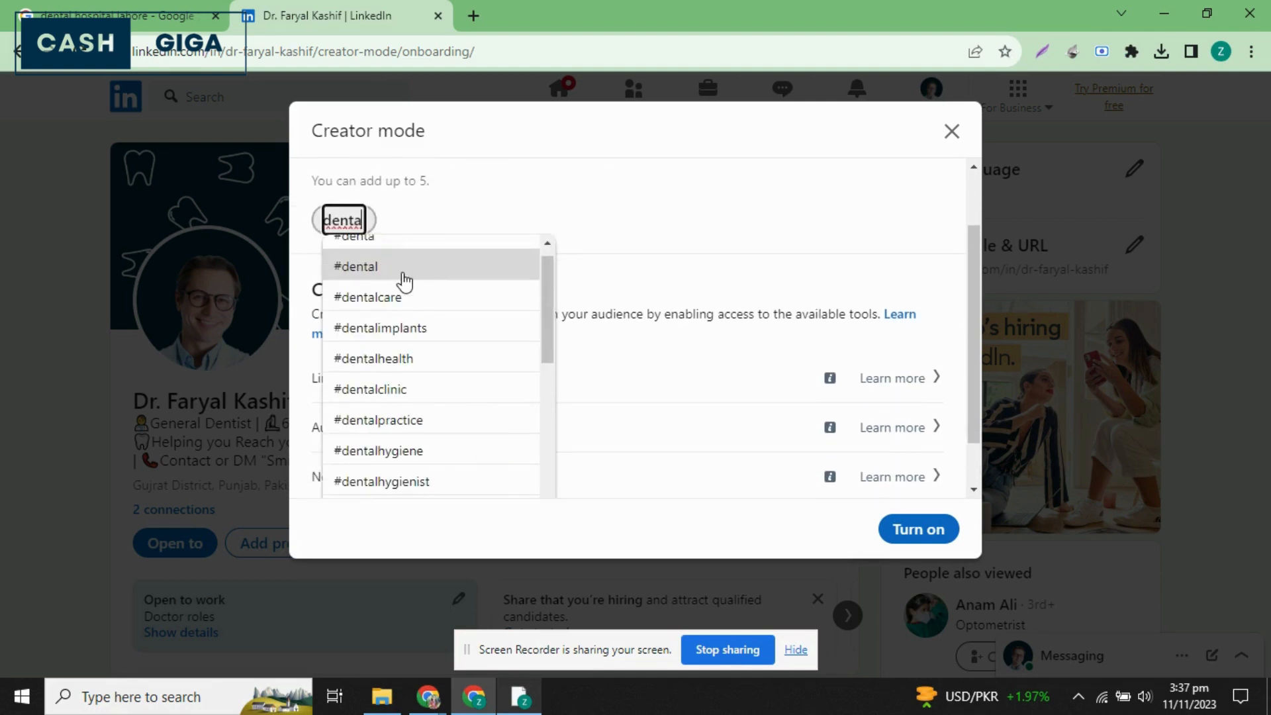
click(397, 310)
text(dental)
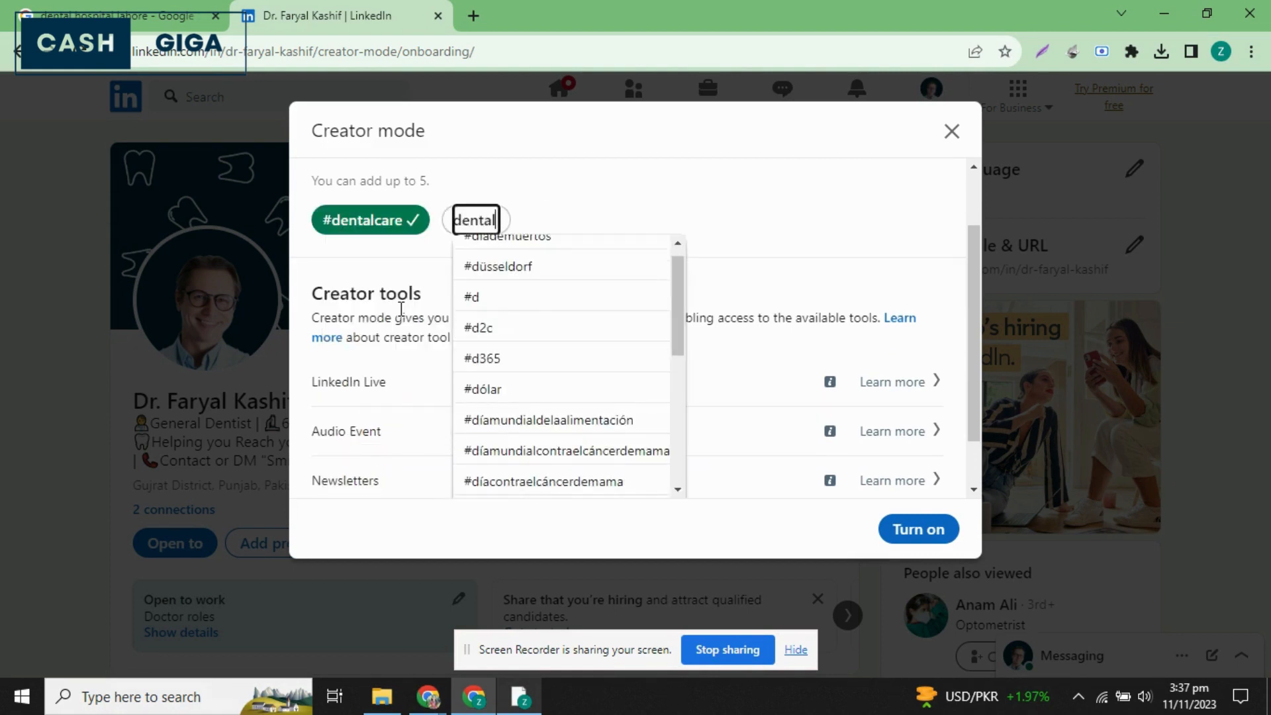
click(517, 283)
Add #dentalhygiene as the third creator mode topic.
text(denta)
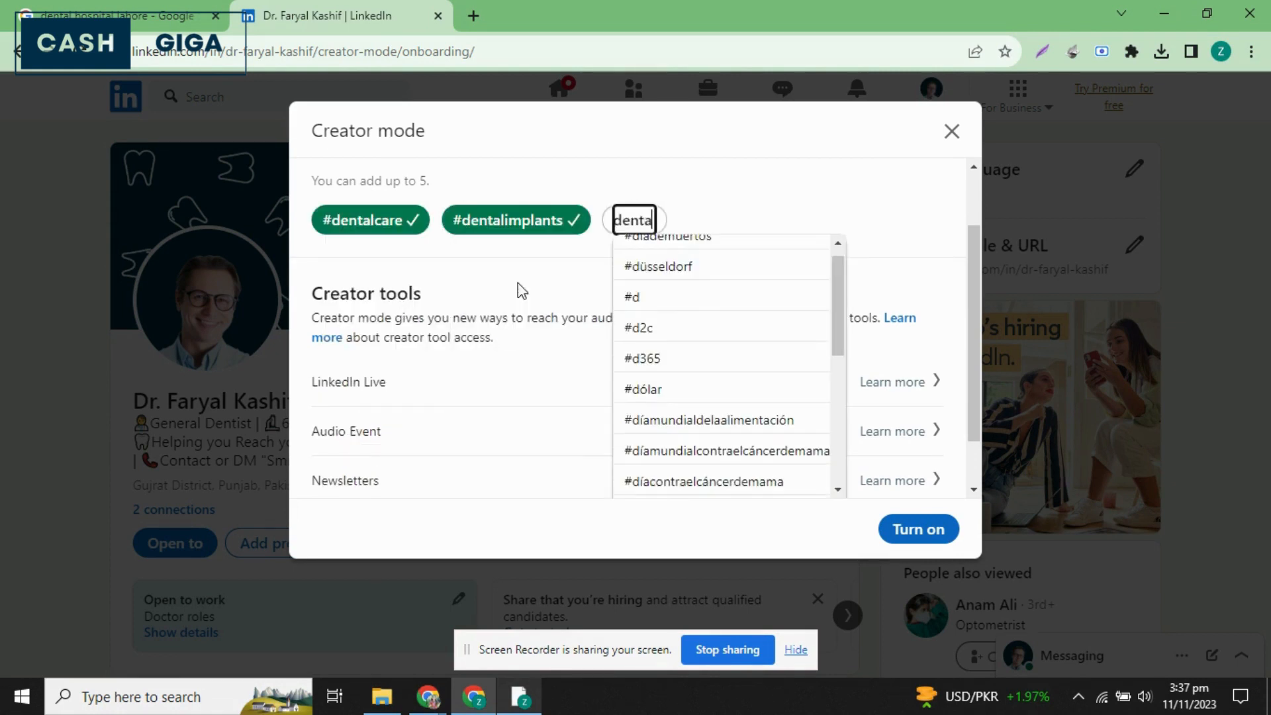
text(l)
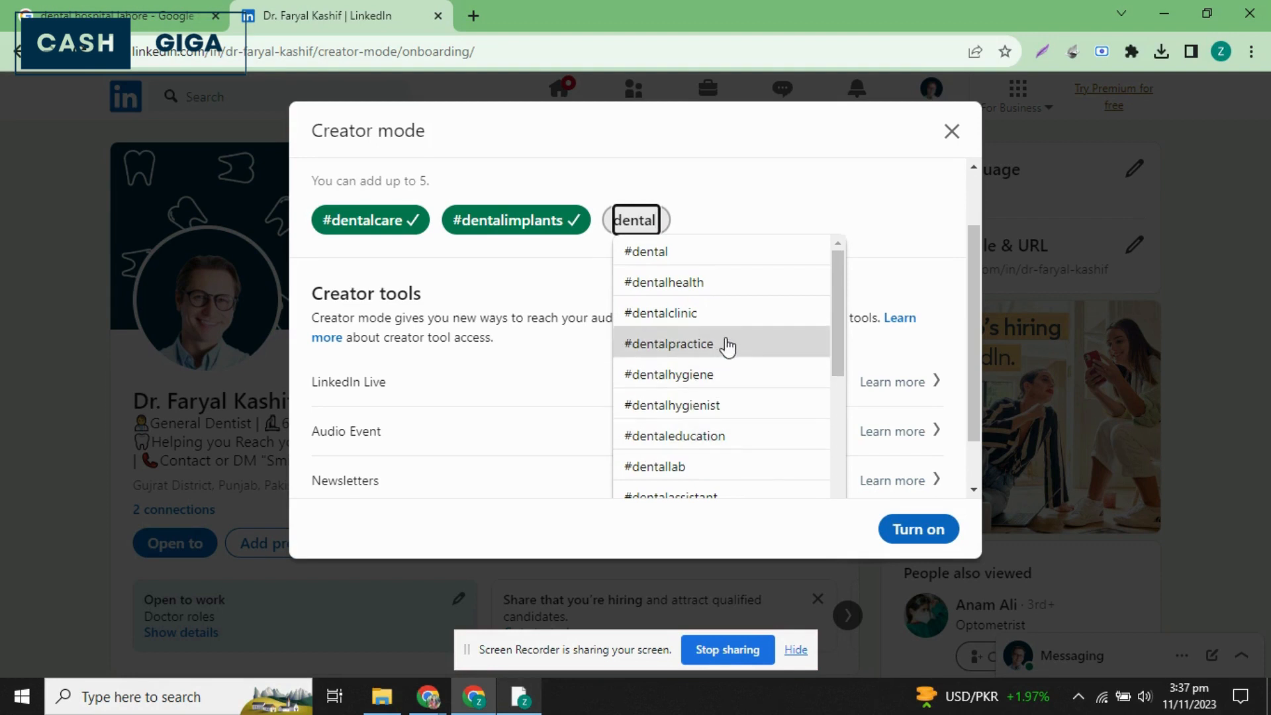
click(709, 374)
Look through the dental hashtag suggestions and add #dentalclinic as the fourth creator mode topic.
text(dental)
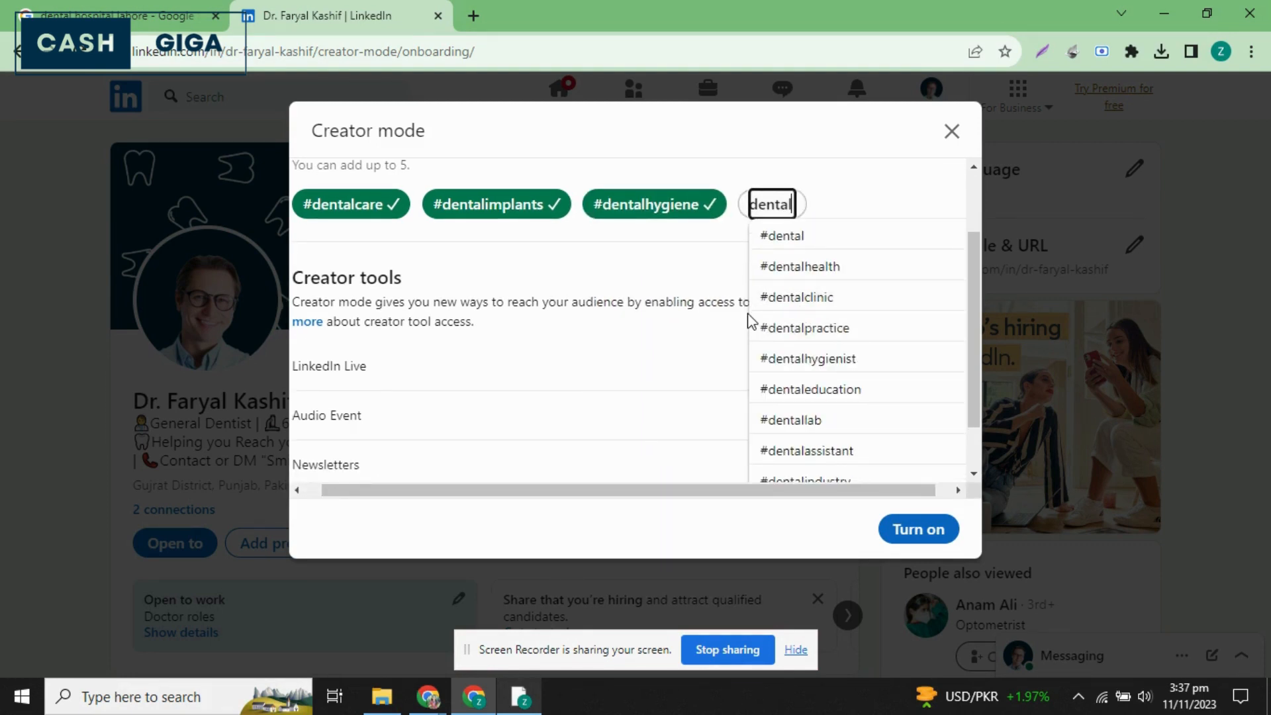
text(br)
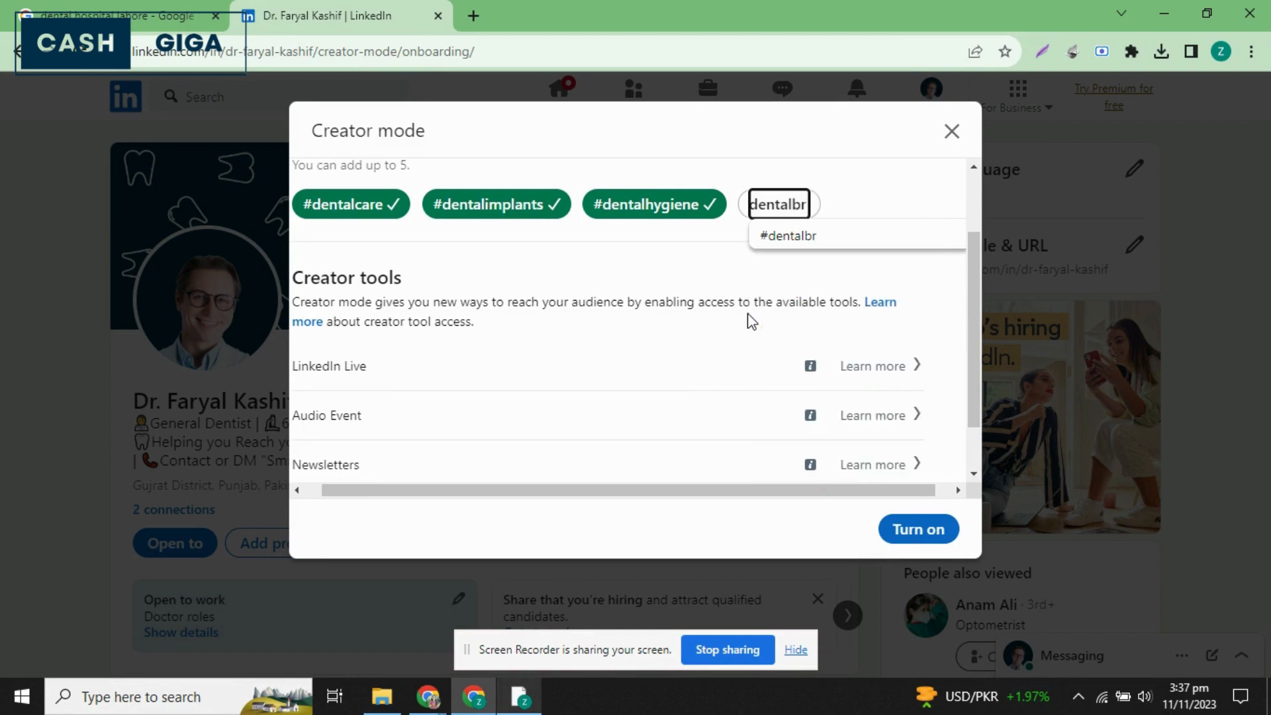
scroll(789, 326, down, 4)
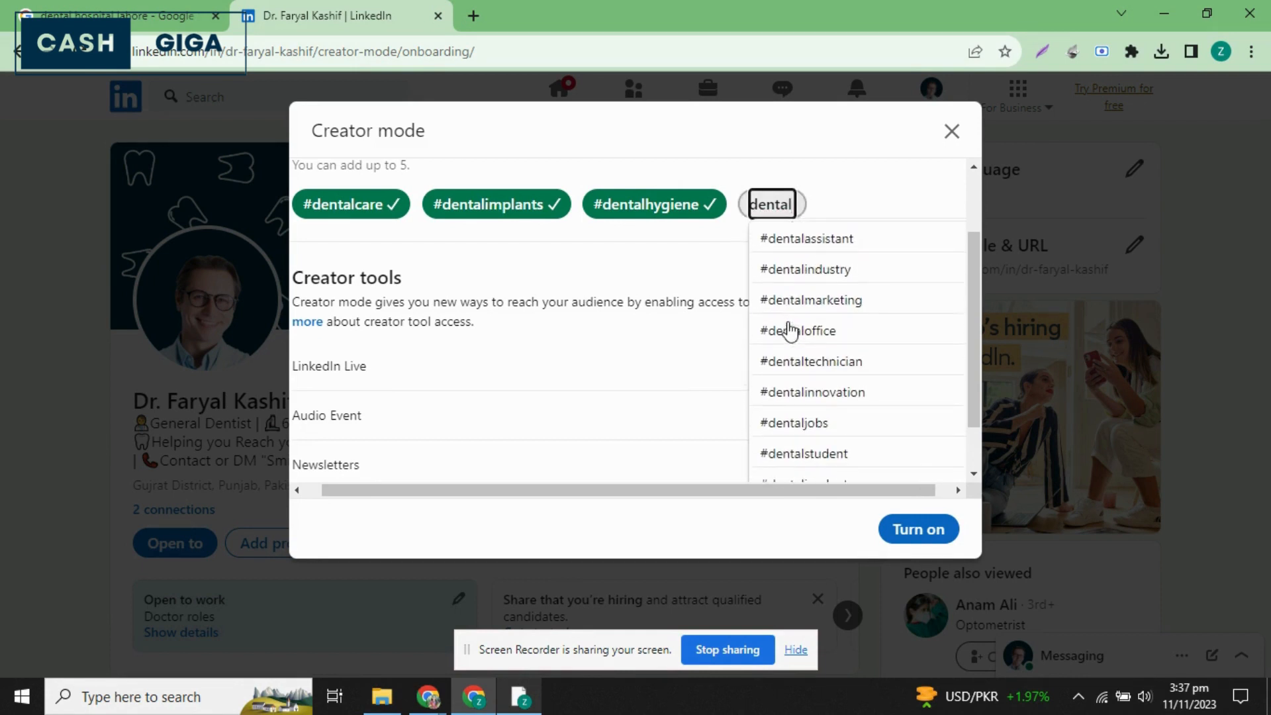
scroll(785, 395, down, 1)
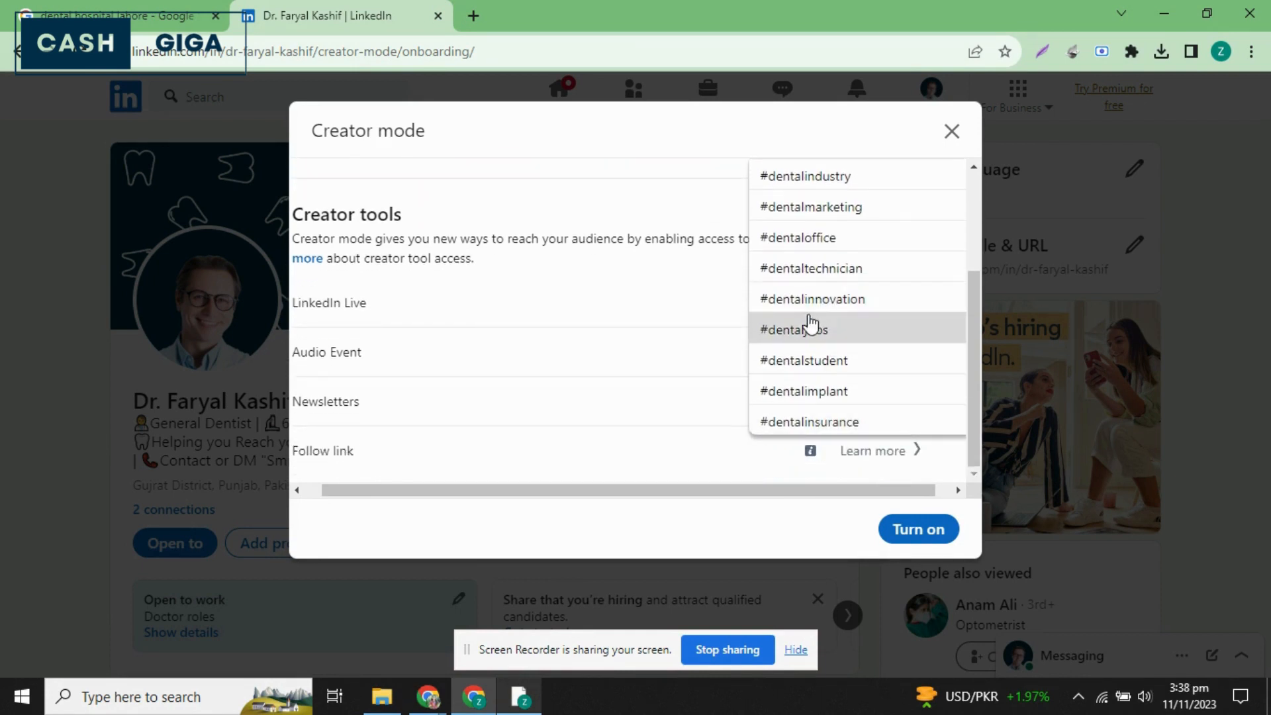
scroll(819, 177, up, 3)
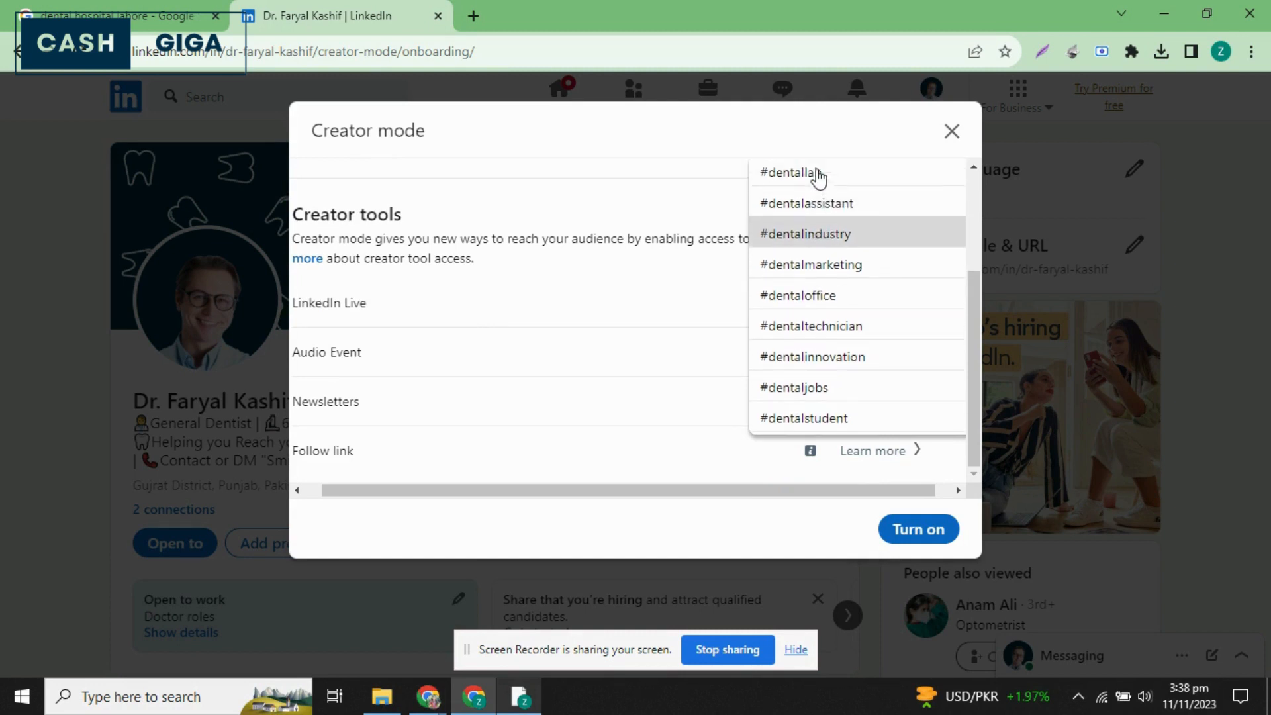
scroll(820, 224, up, 3)
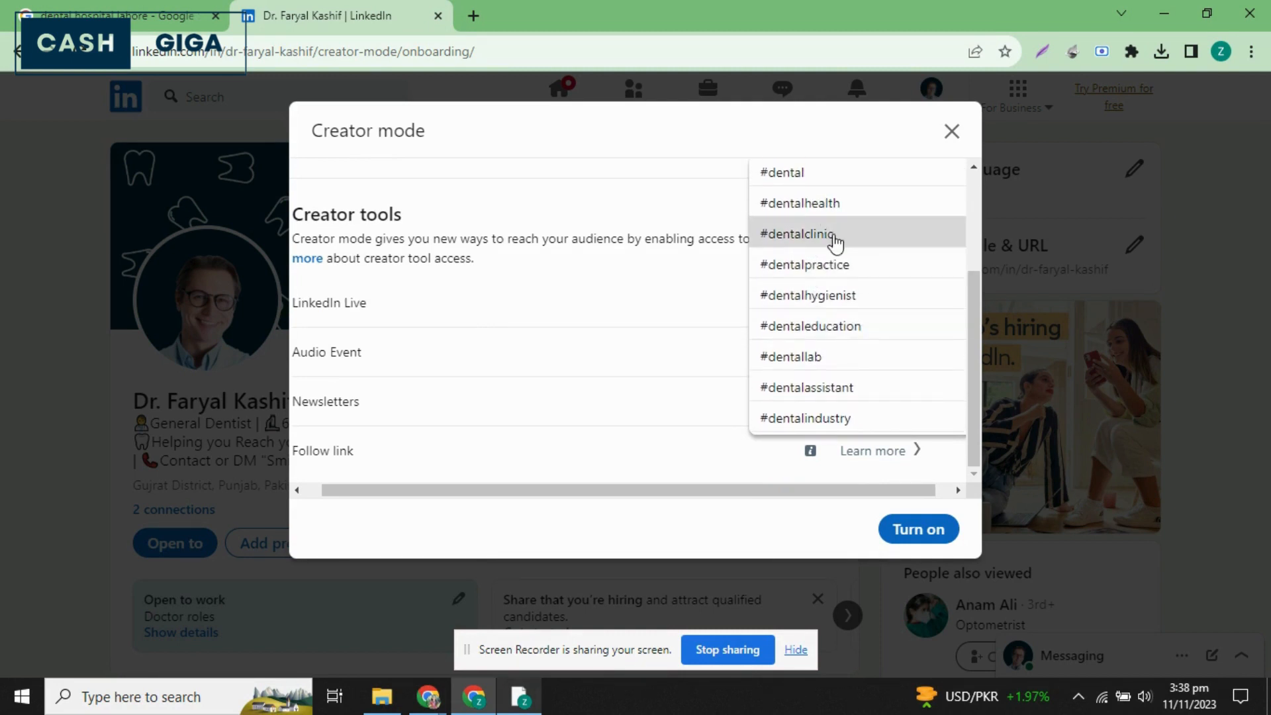
click(834, 241)
scroll(596, 278, up, 1)
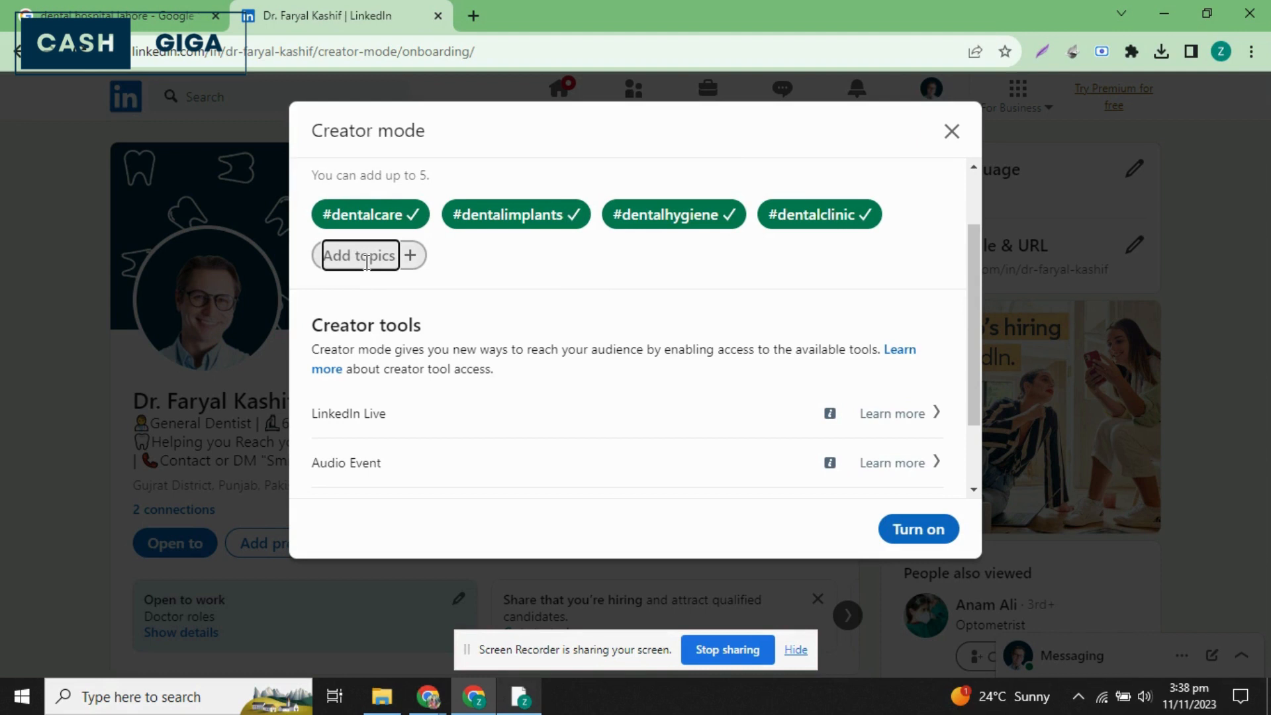
Add #generaldentist as the fifth topic and turn on creator mode.
click(366, 263)
text(general)
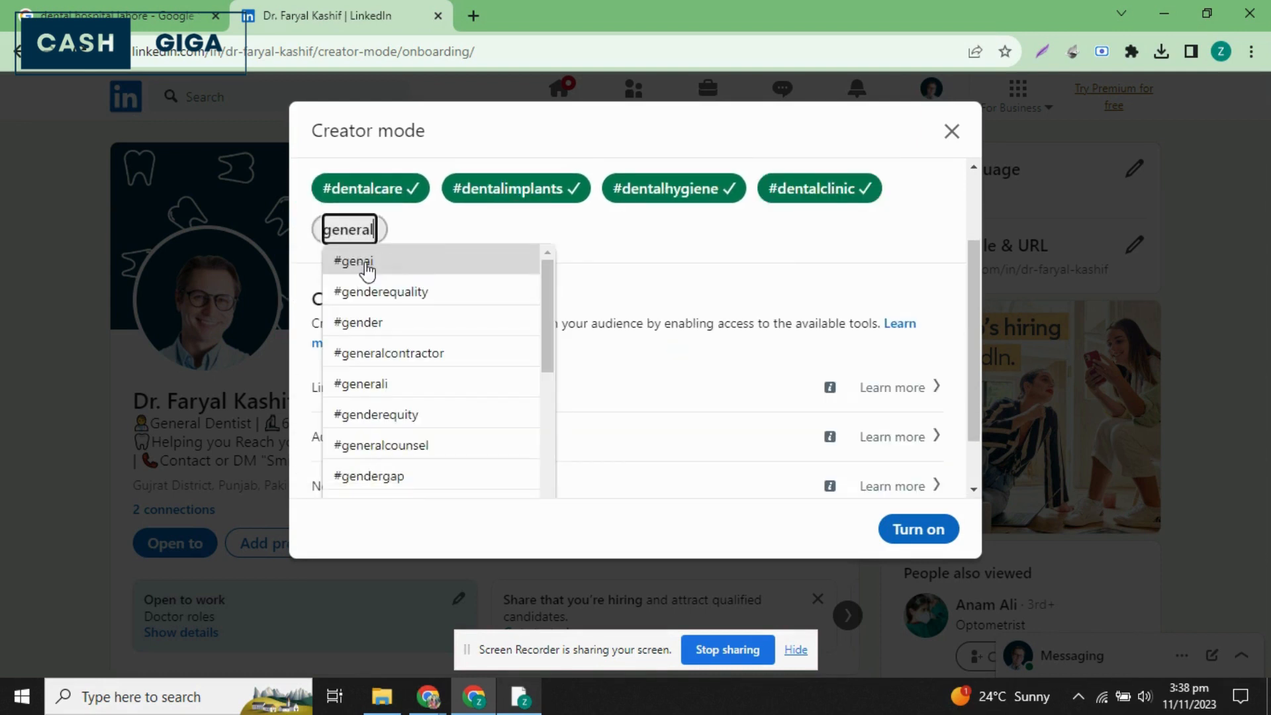
text(de)
click(378, 290)
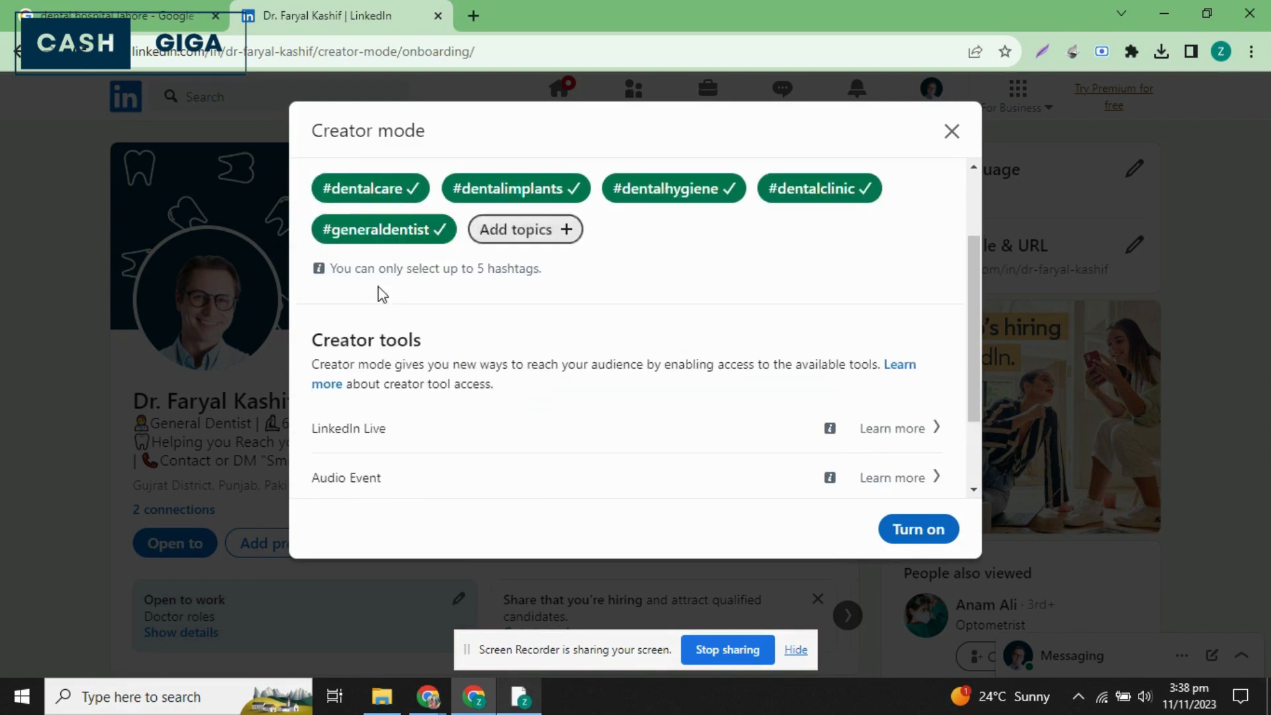
click(919, 529)
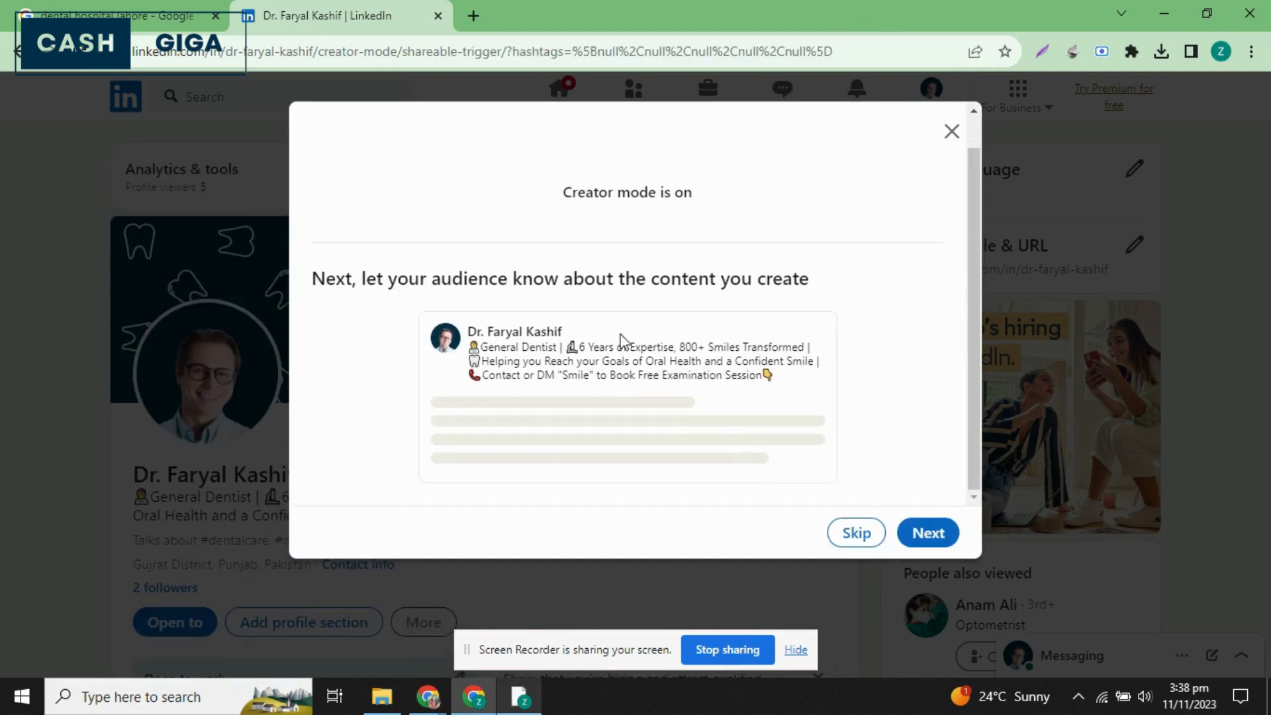
Continue to the suggested post about the content topics and close it without posting.
click(926, 533)
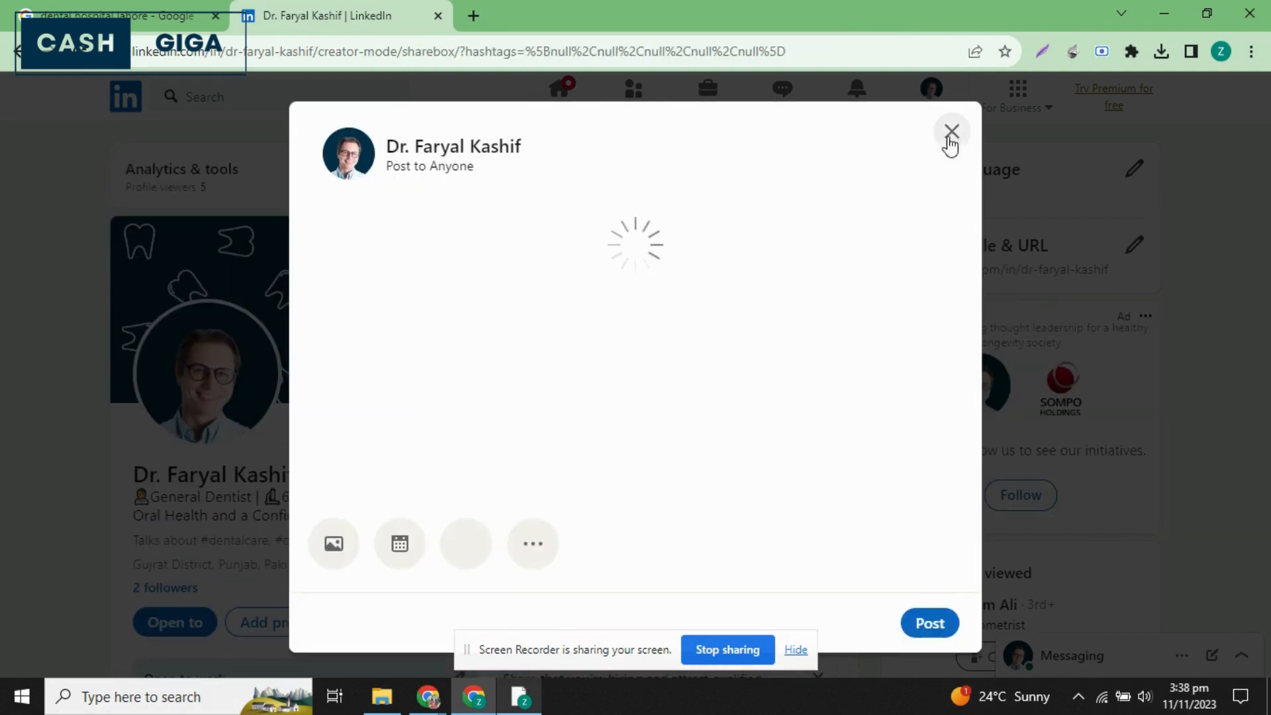
click(951, 131)
click(648, 418)
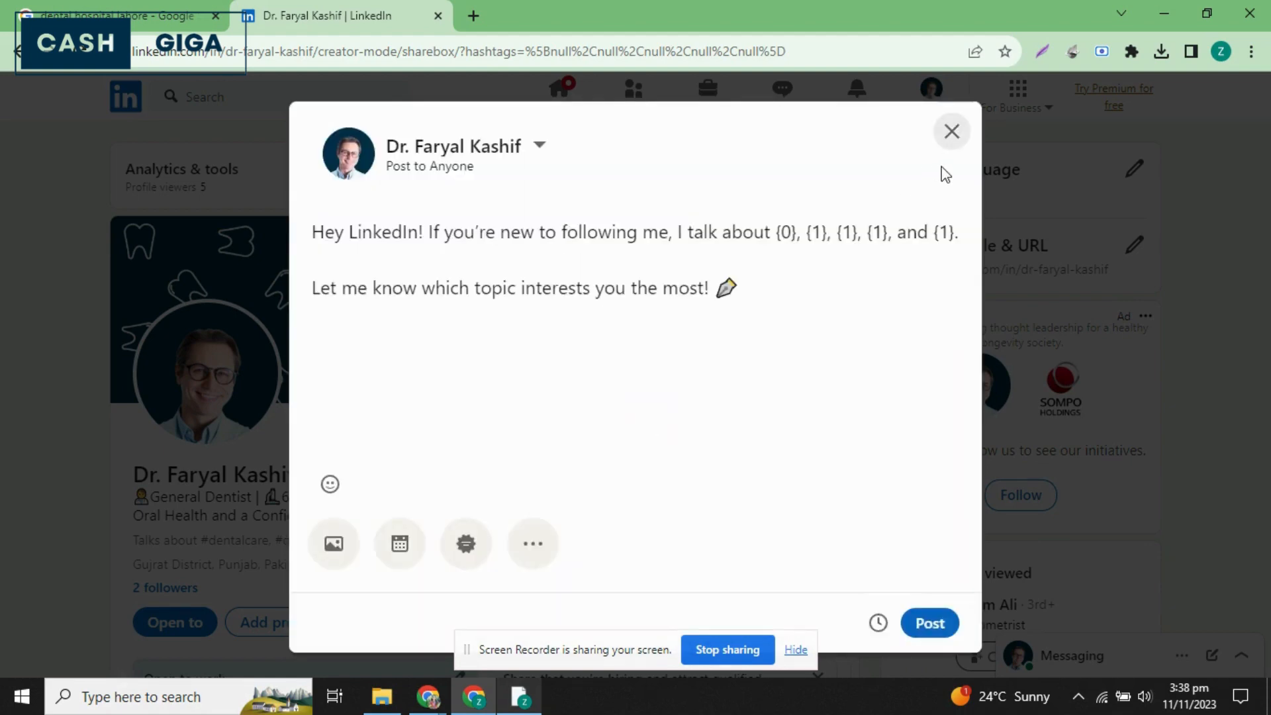
click(951, 131)
click(732, 414)
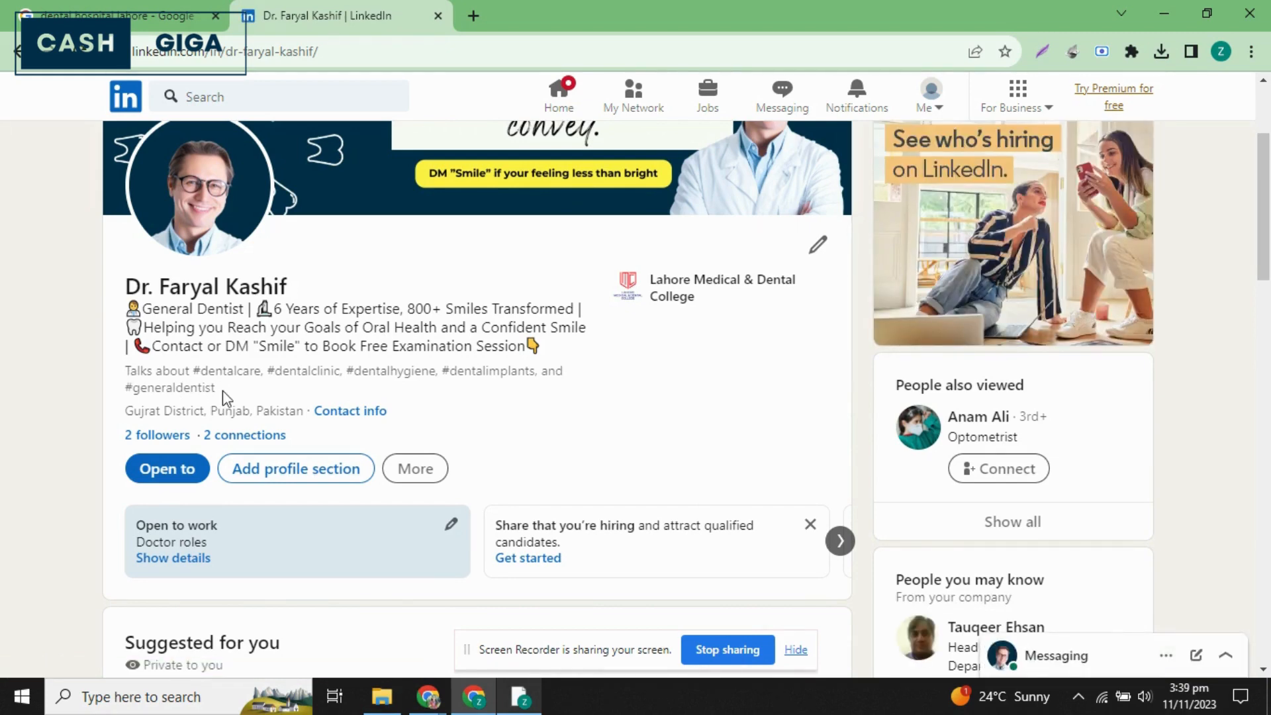
Start a new education entry from the profile suggestions and choose Lahore Medical & Dental College as the school.
scroll(223, 391, down, 5)
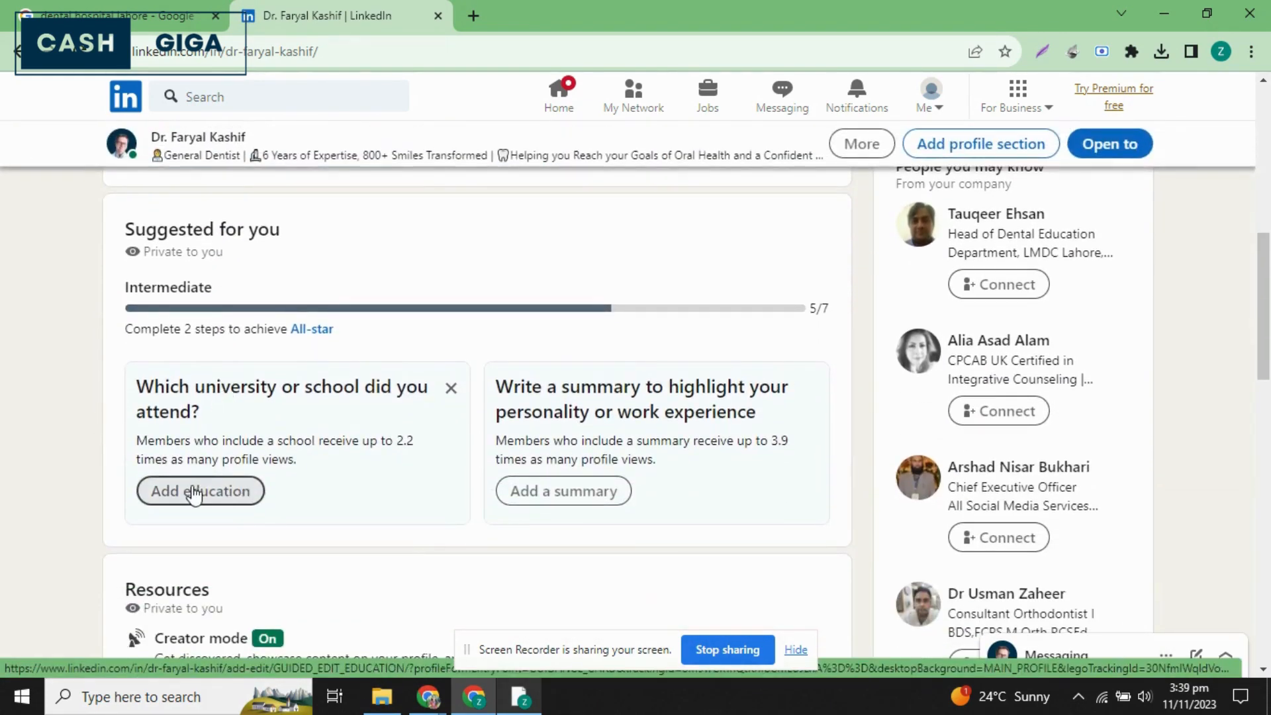
click(193, 492)
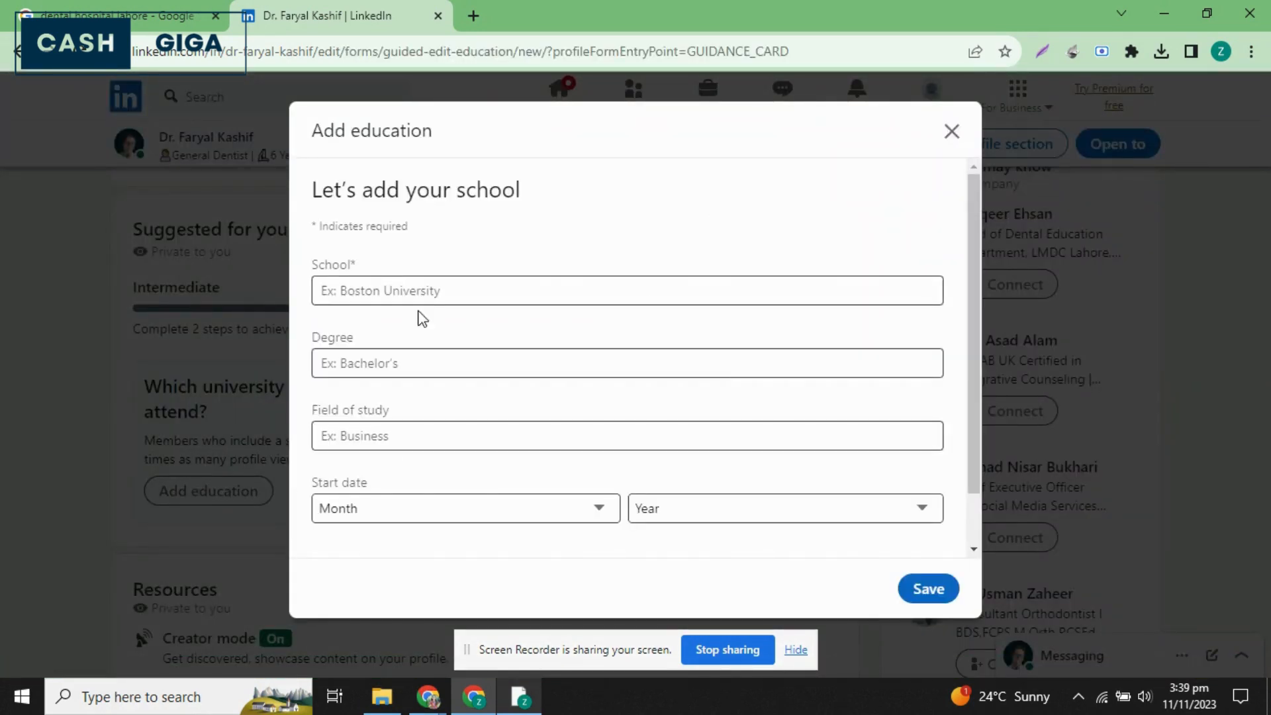
scroll(461, 297, down, 1)
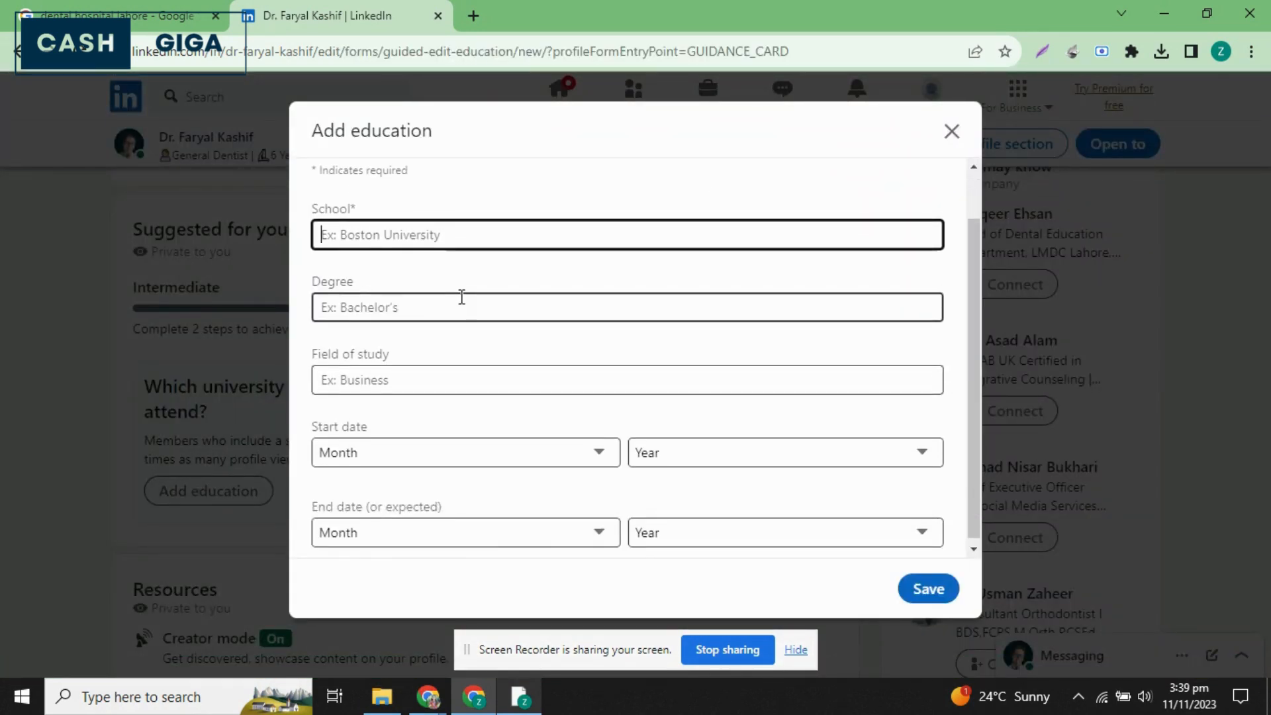
scroll(462, 296, up, 1)
text(LMH)
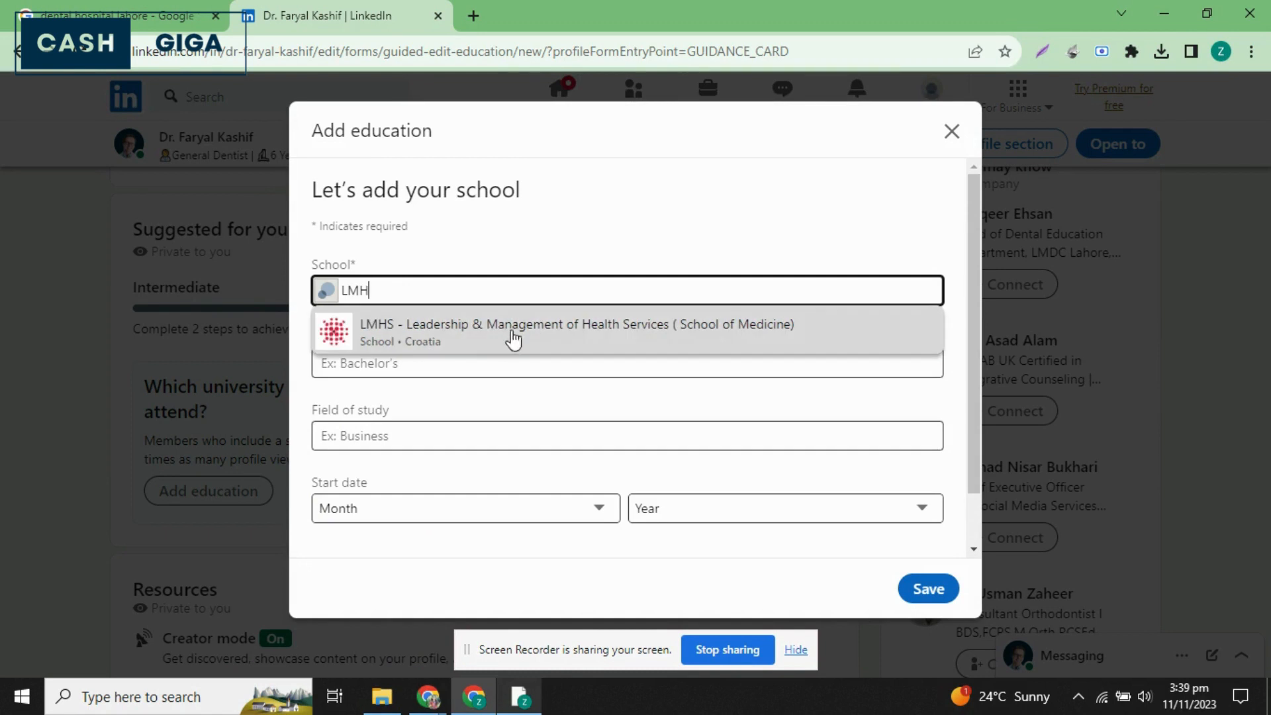
key(BackSpace)
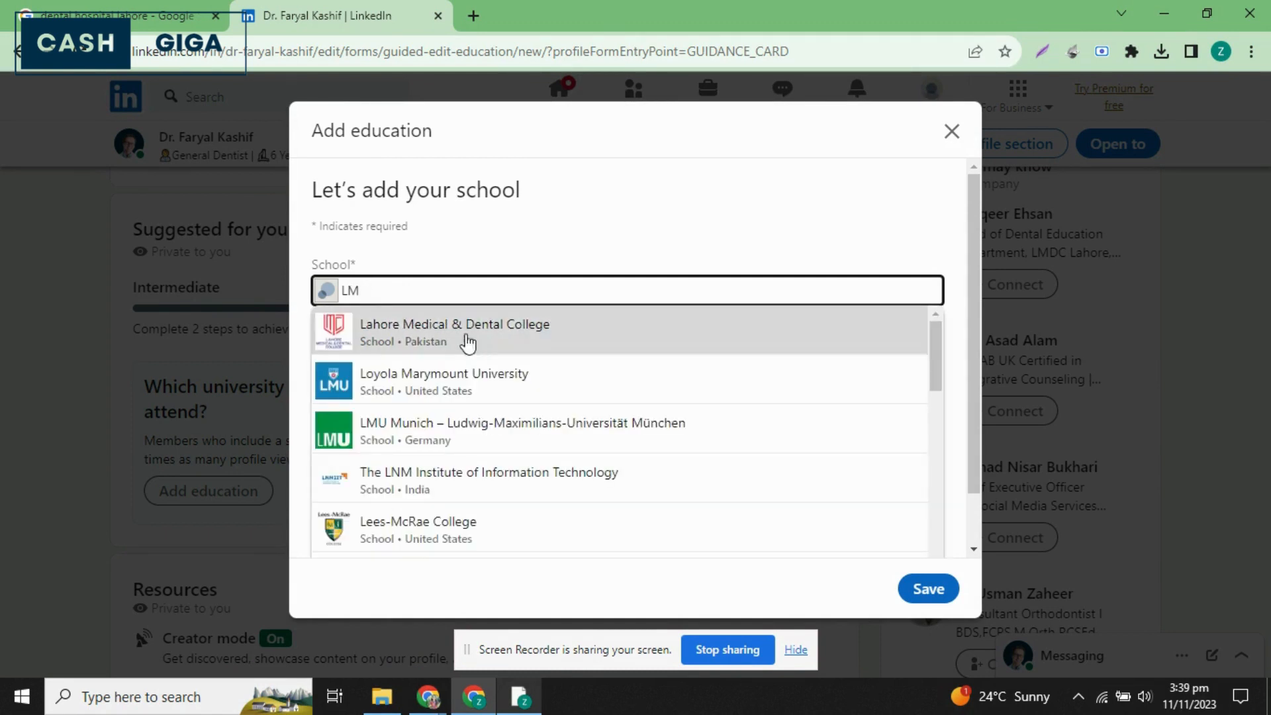
click(467, 343)
Set the degree to Bachelor's degree and the field of study to Dentistry.
click(460, 360)
text(Bacher)
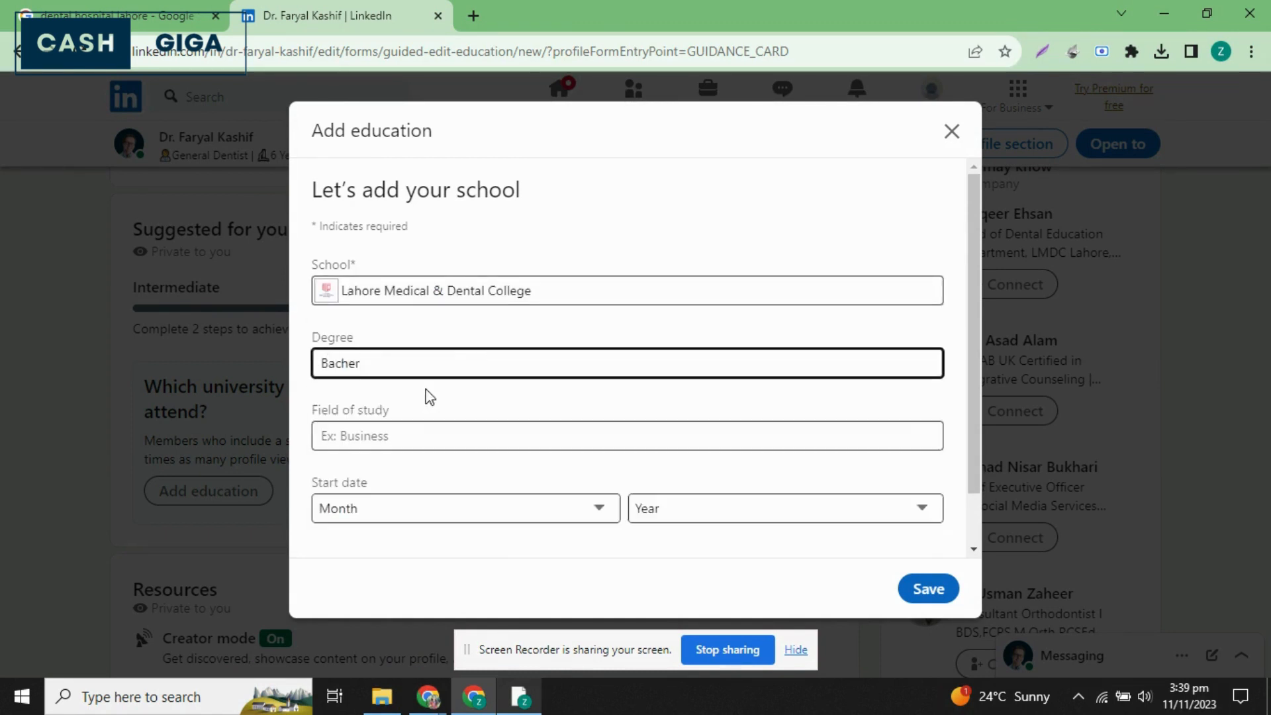
key(BackSpace)
text(l)
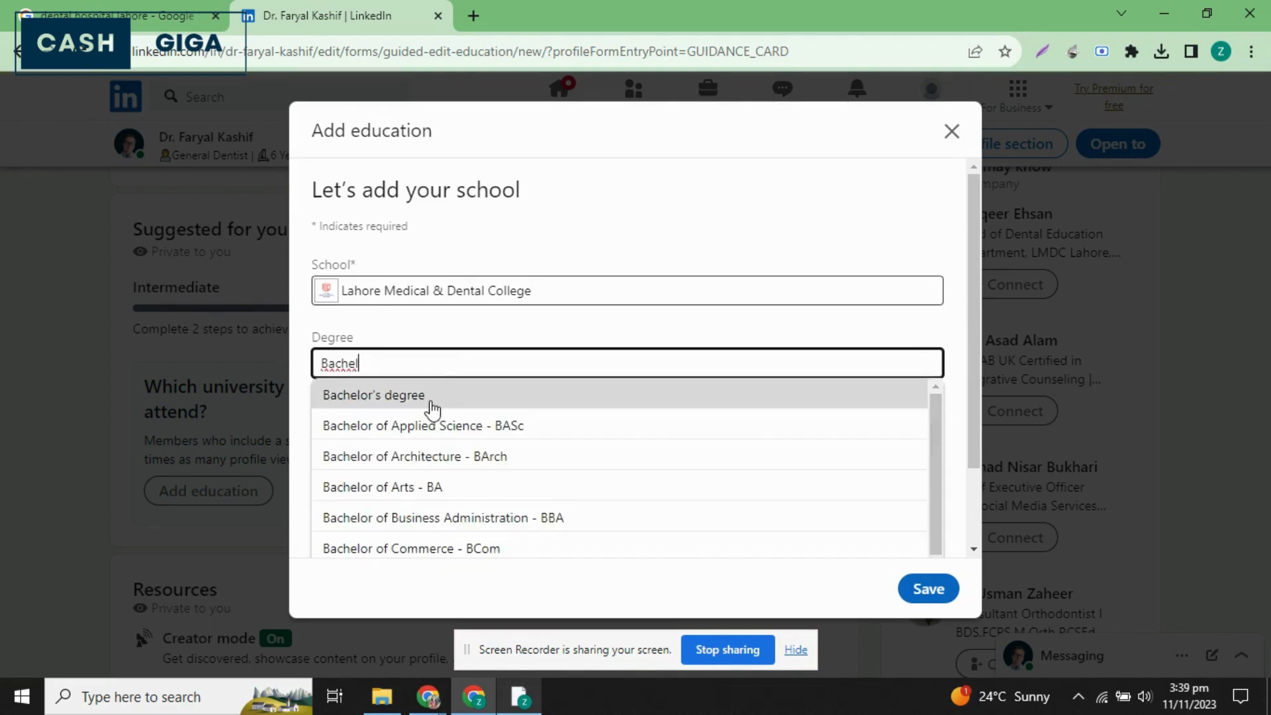
click(427, 400)
click(457, 441)
text(Dent)
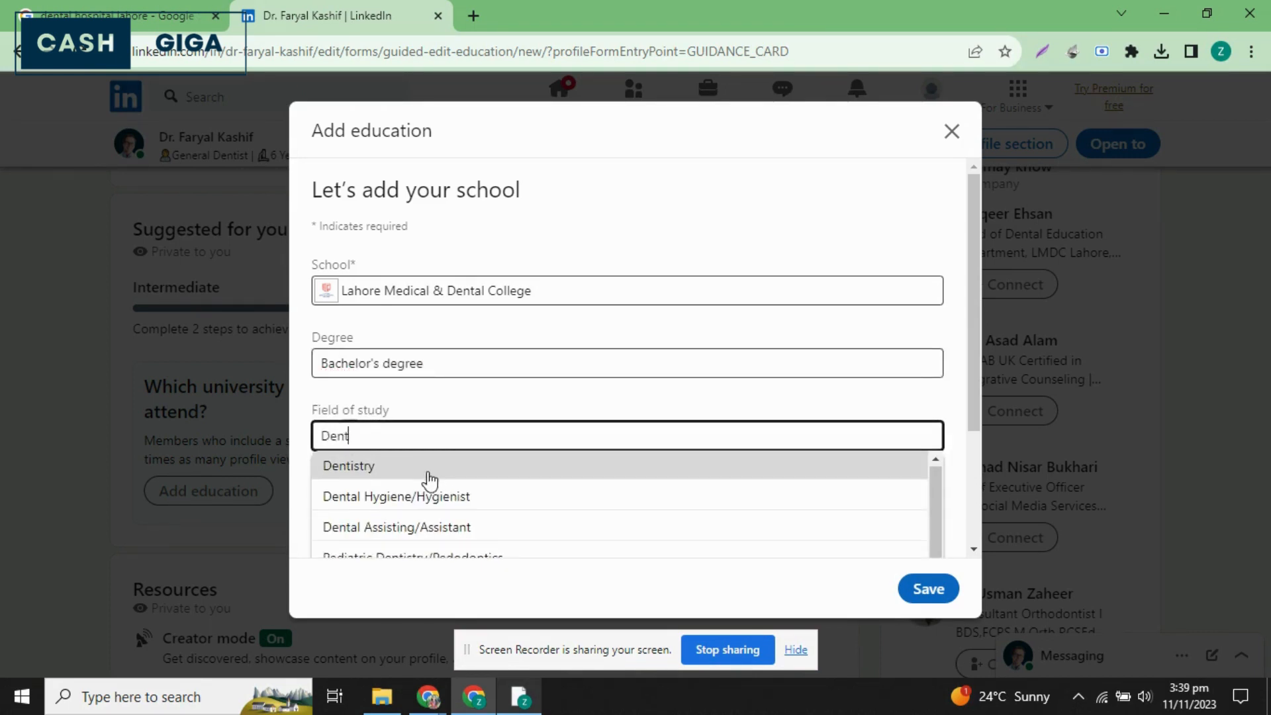
click(408, 471)
Set the education start date to September 2014.
scroll(547, 448, down, 1)
click(547, 448)
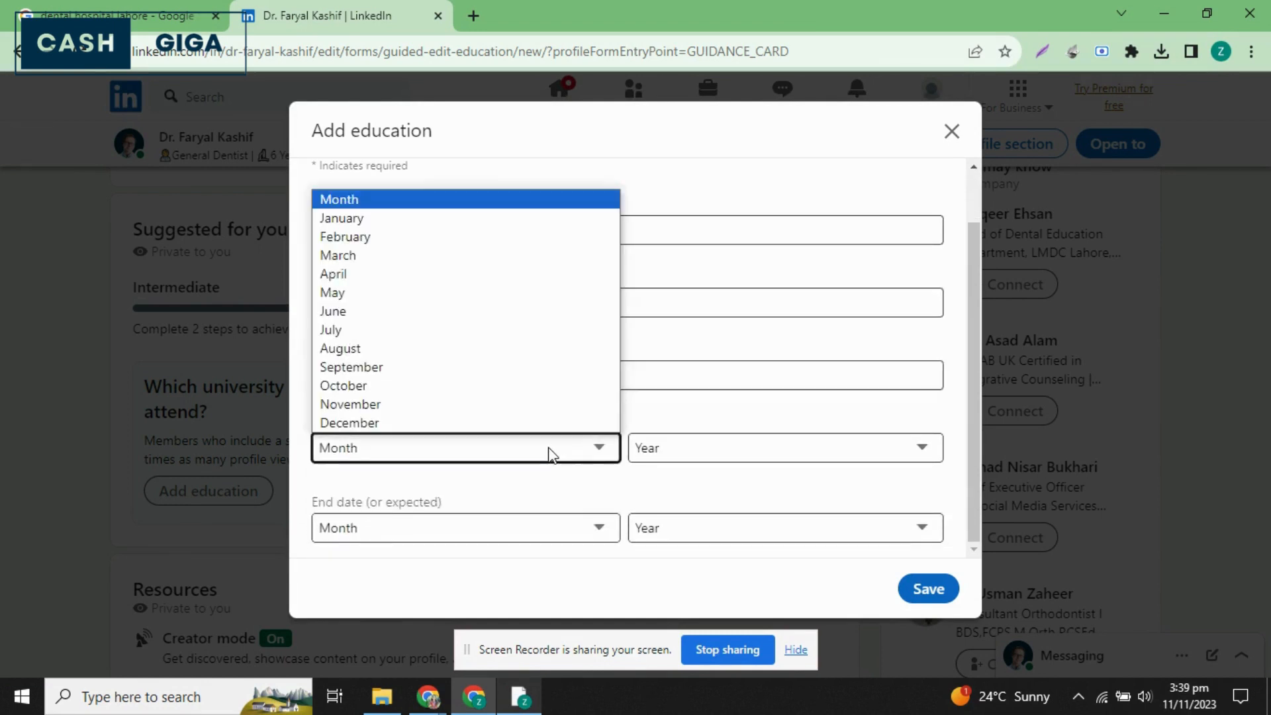
click(355, 220)
click(550, 450)
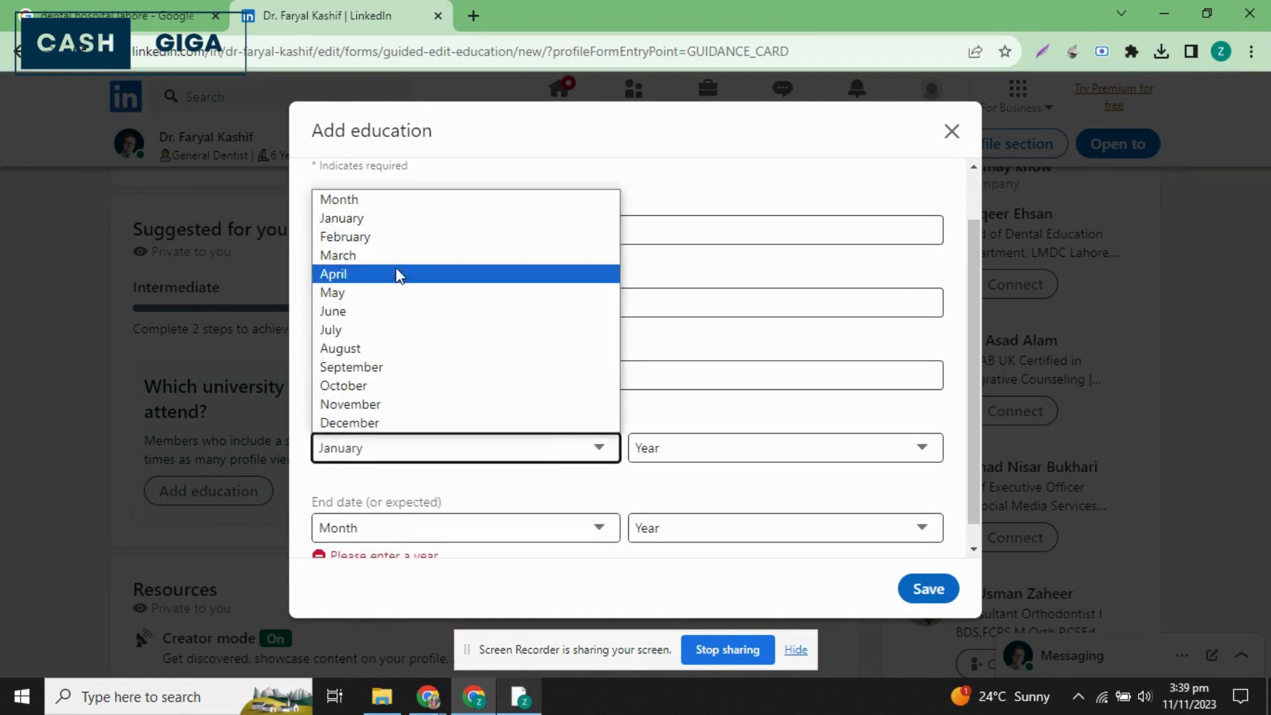
click(397, 218)
click(603, 450)
click(482, 355)
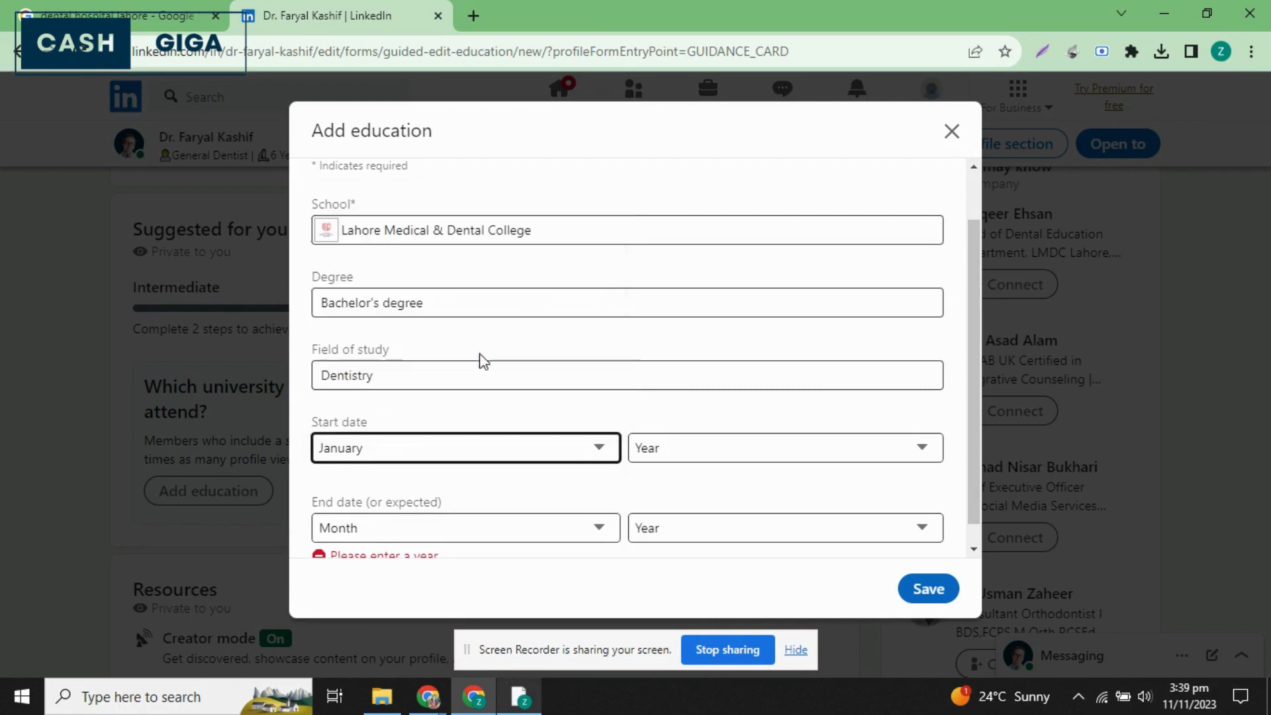
click(422, 454)
click(389, 374)
click(721, 456)
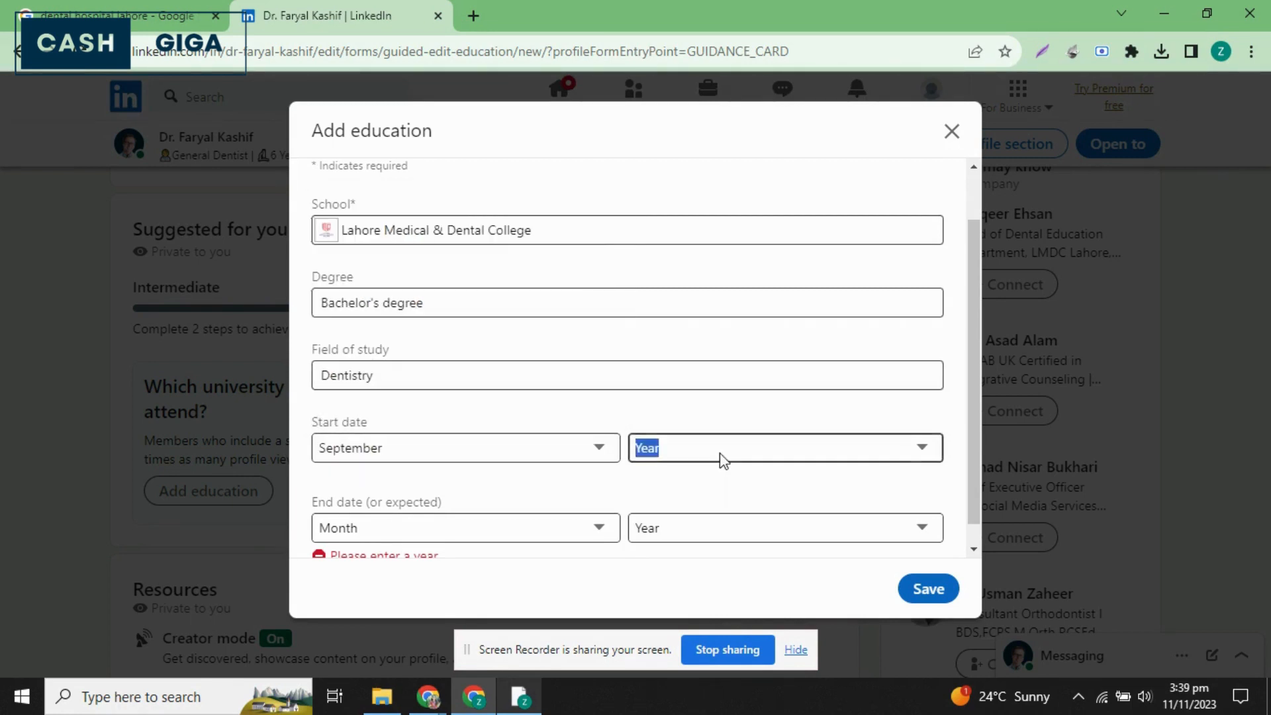
scroll(684, 364, down, 3)
scroll(682, 360, up, 3)
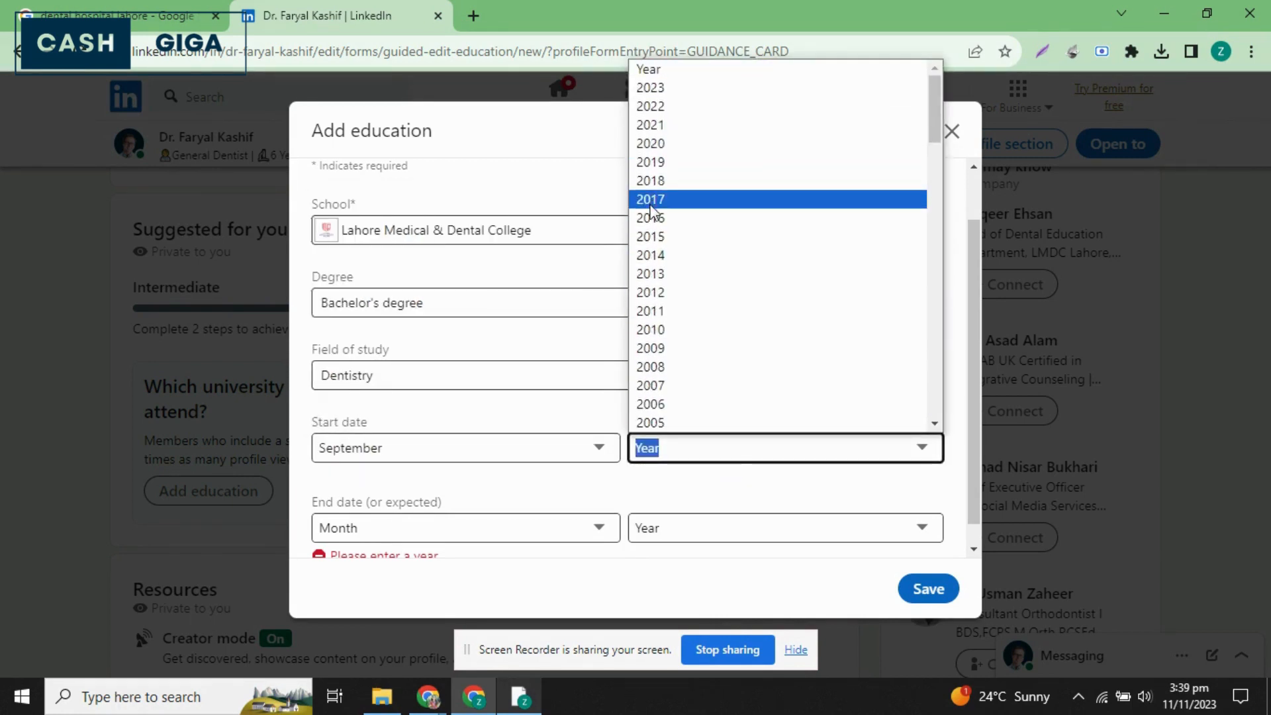
click(666, 269)
Set the education end date to September 2018 and save the entry.
click(490, 526)
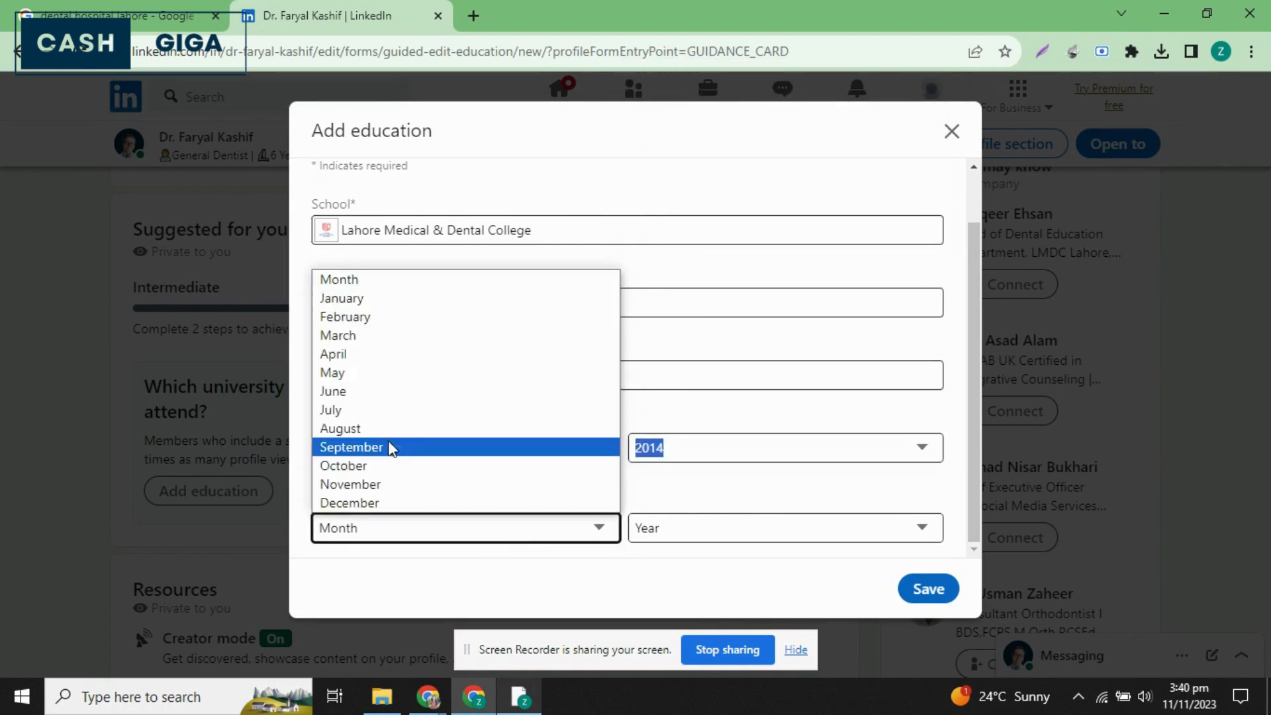
click(382, 448)
click(682, 530)
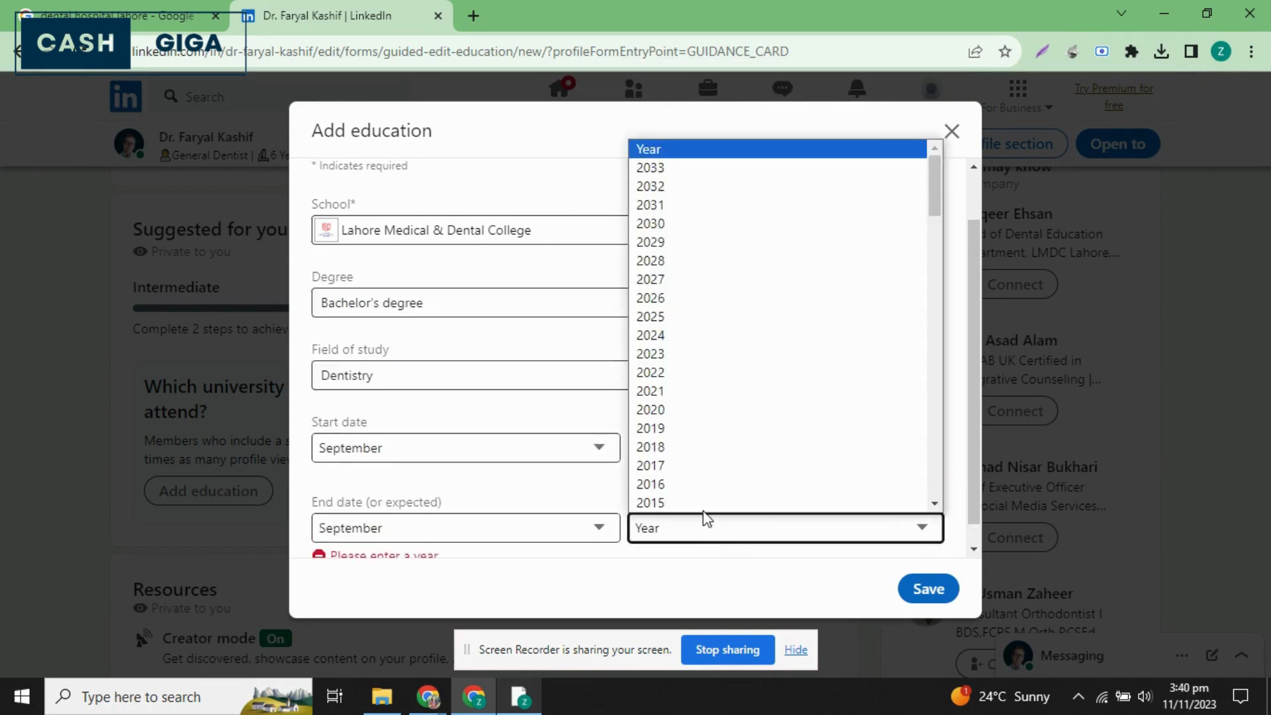
click(676, 447)
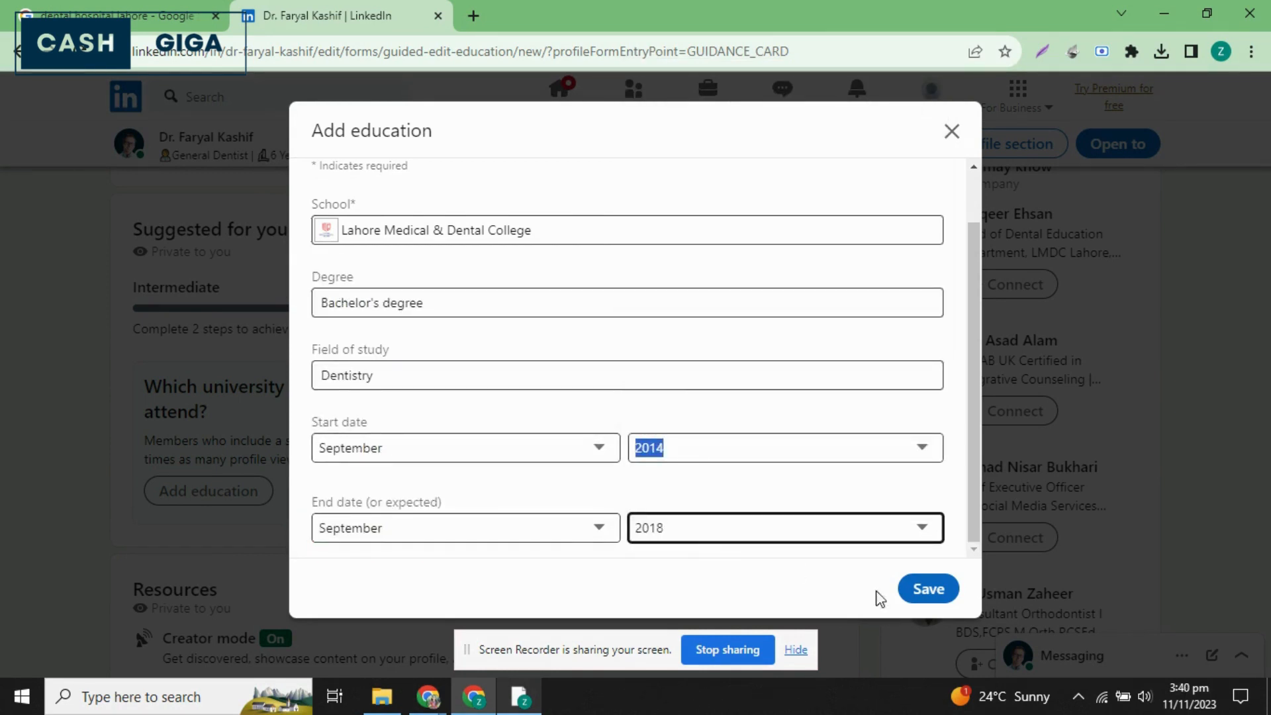
click(927, 589)
Add a profile summary with the outline Quote/Fun Opening, Intro, Specialization, Experience and CTA, each on its own line.
scroll(368, 450, down, 5)
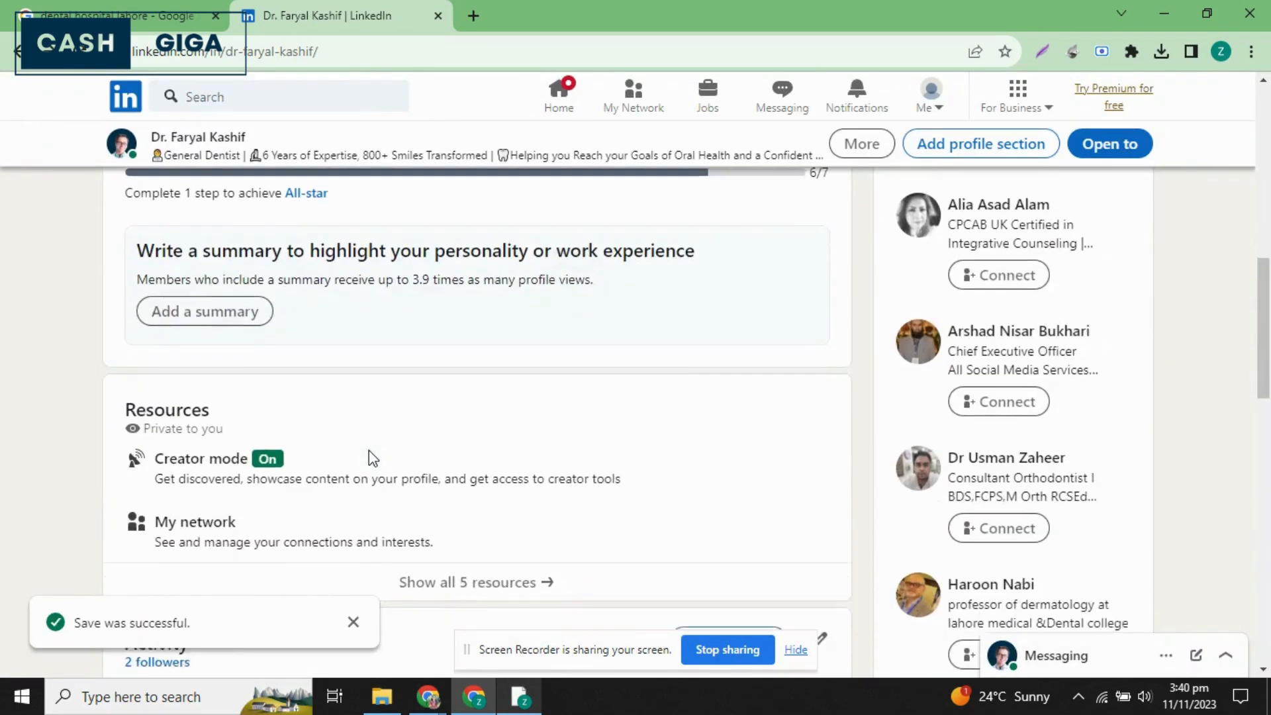
scroll(368, 450, up, 9)
scroll(368, 450, down, 1)
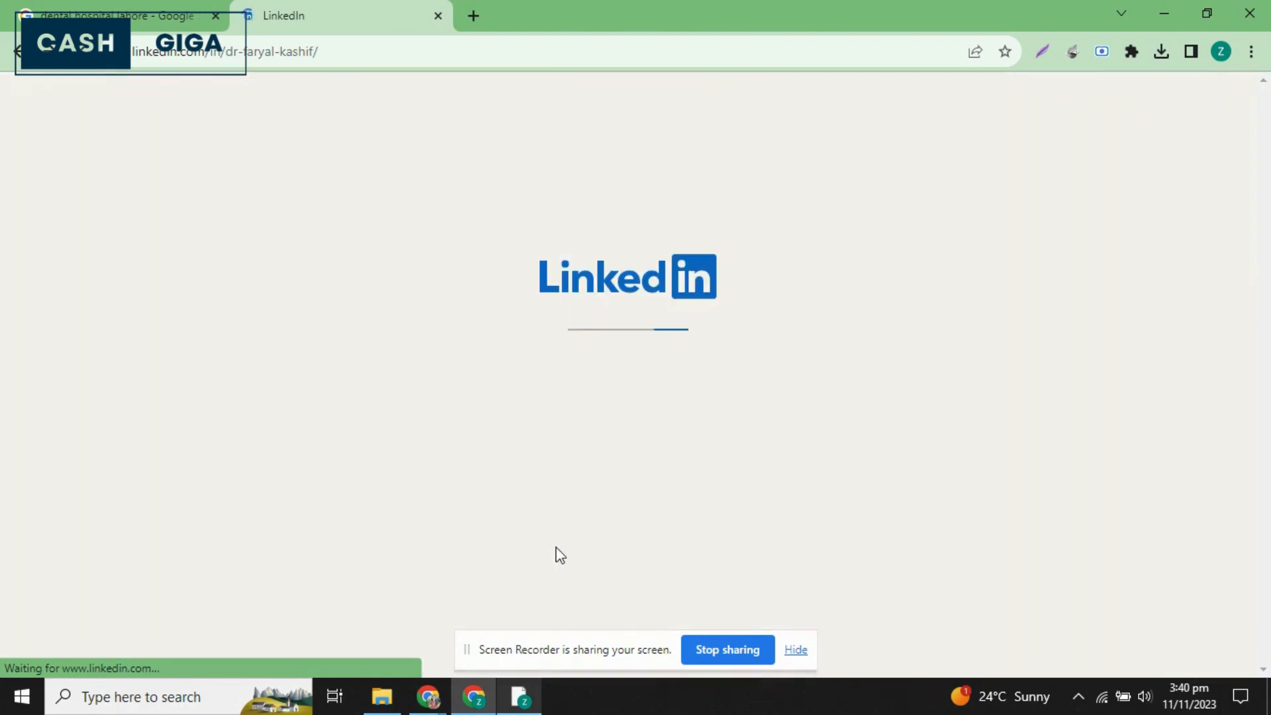
scroll(598, 454, down, 3)
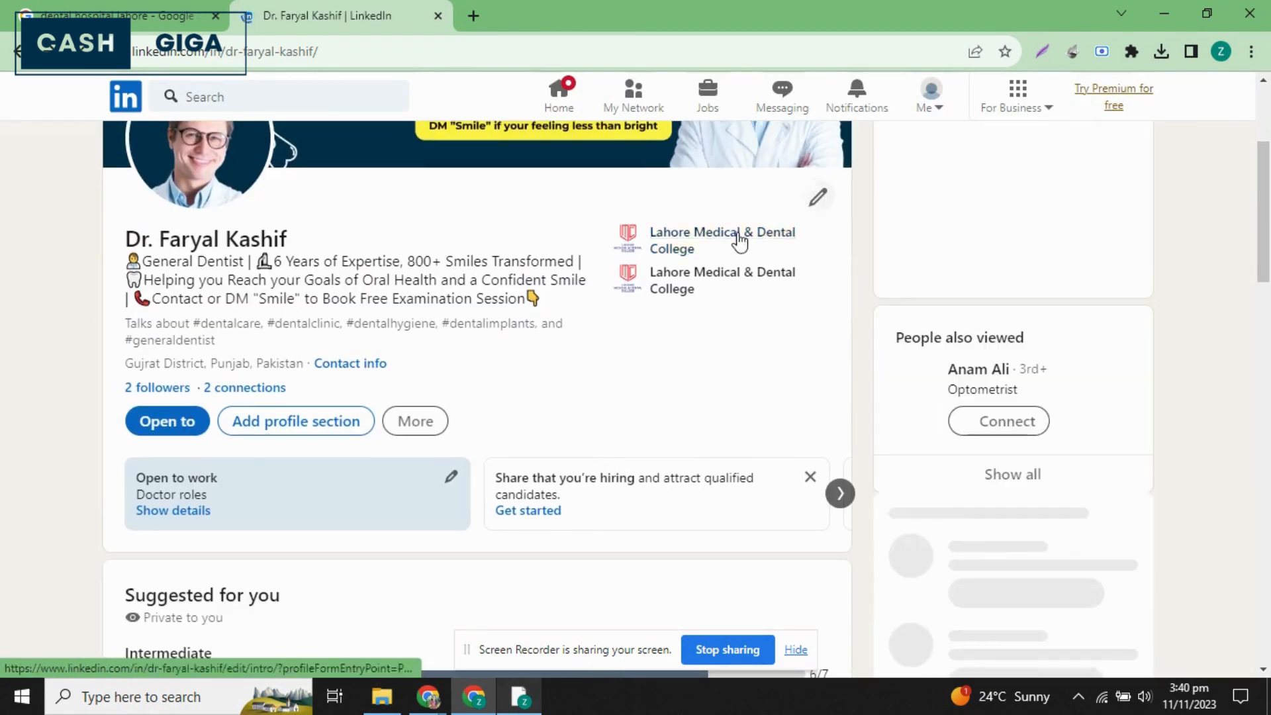
scroll(596, 417, down, 5)
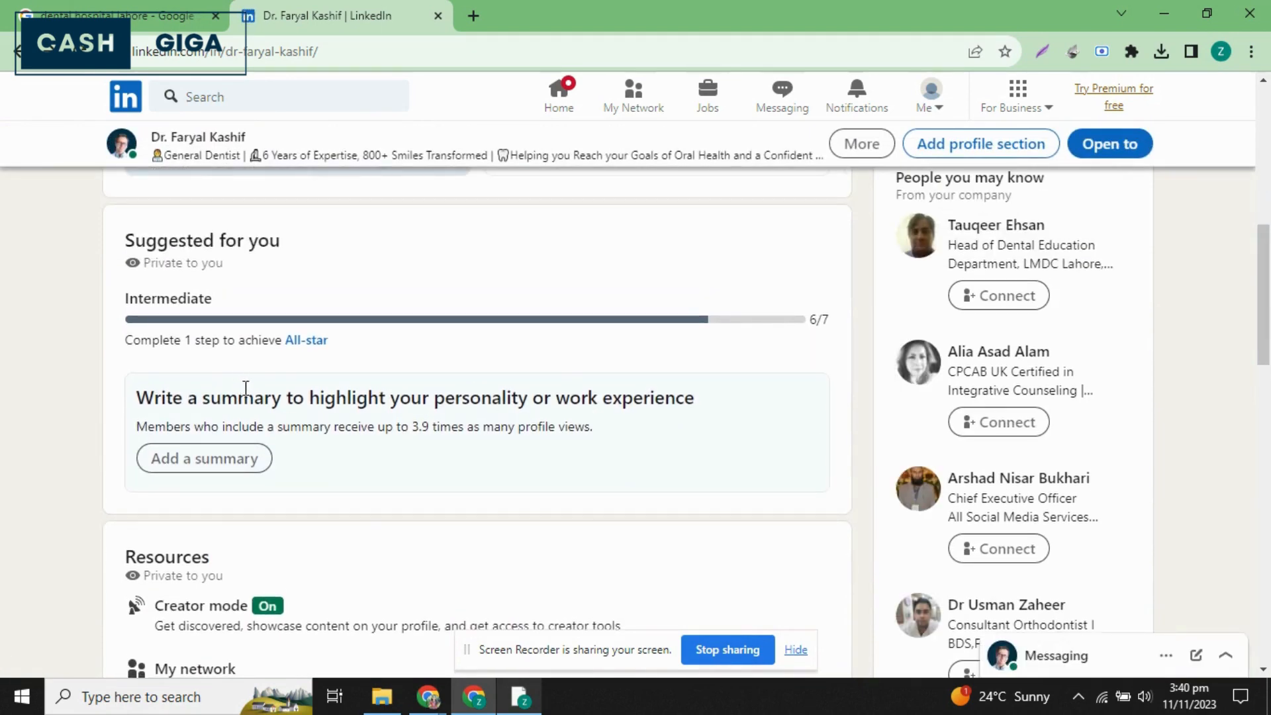
scroll(238, 457, down, 2)
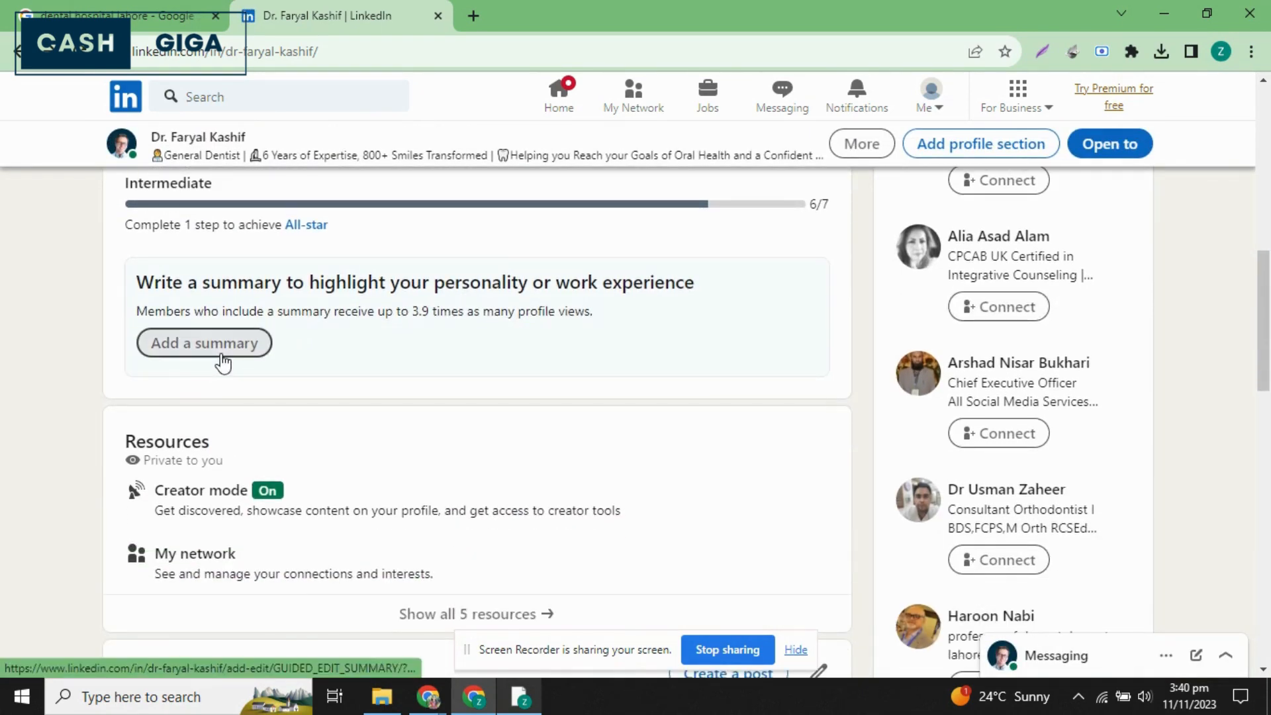
click(219, 352)
click(656, 401)
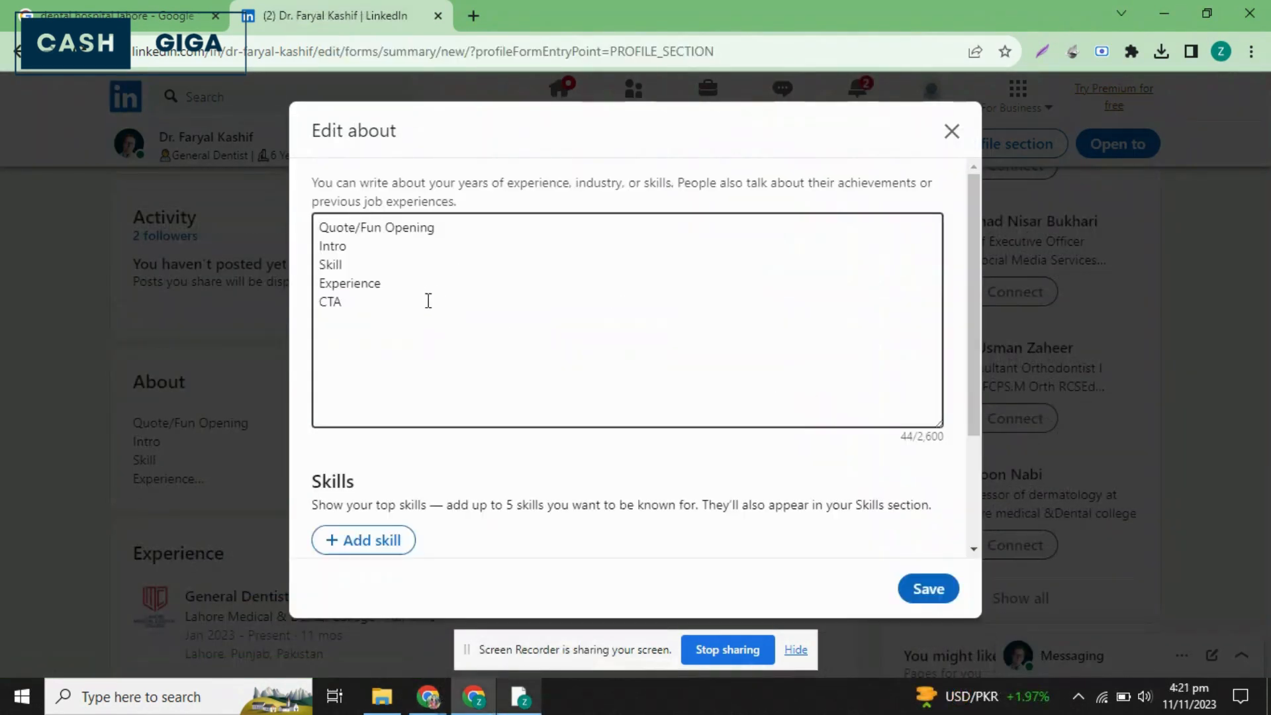
key(ctrl+a)
text(Quote/Fun Opening Intro Specialization Experience CTA)
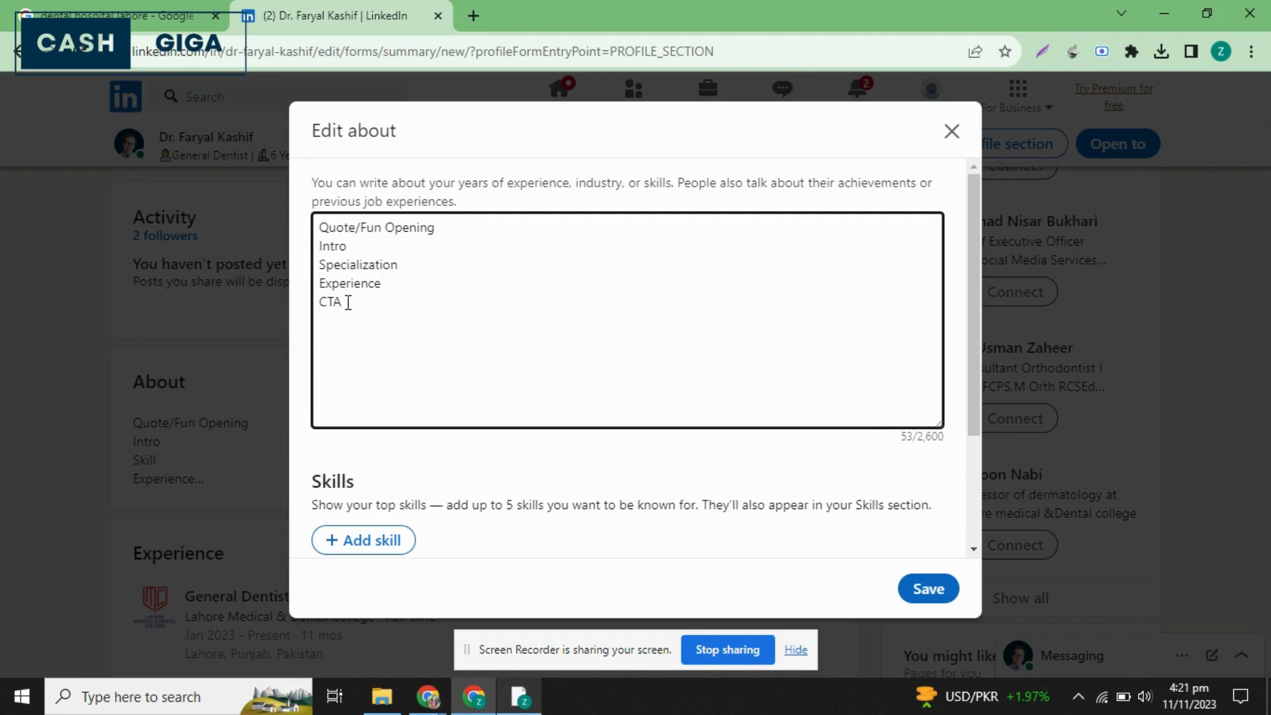
Switch to the other browser window, close the open chat and read the marketer's About section as an example summary.
mouse_move(427, 696)
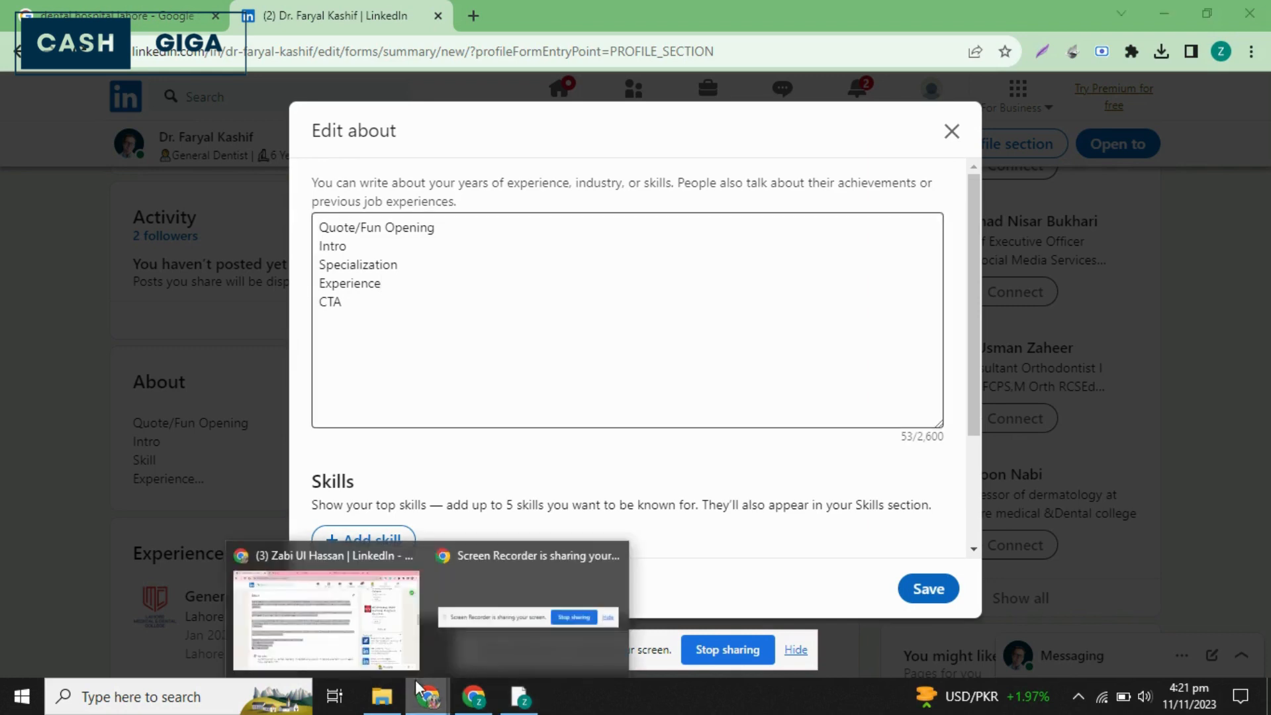
click(339, 602)
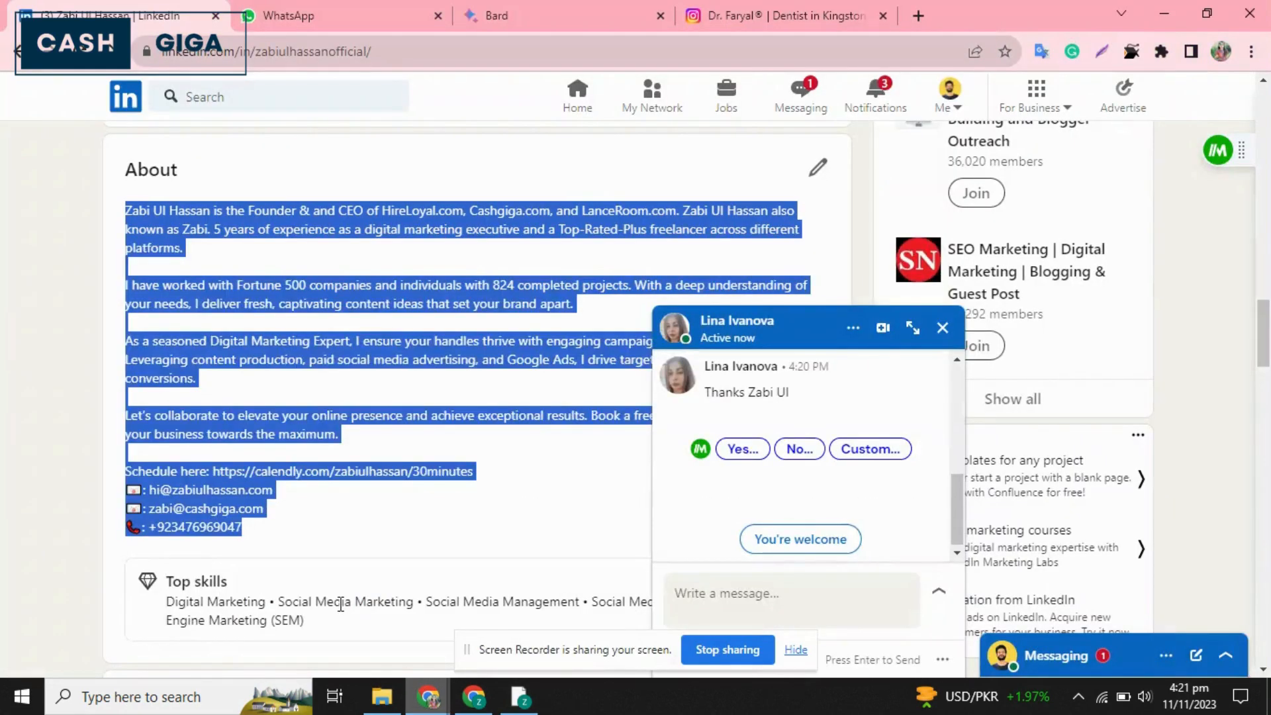
click(942, 327)
click(590, 393)
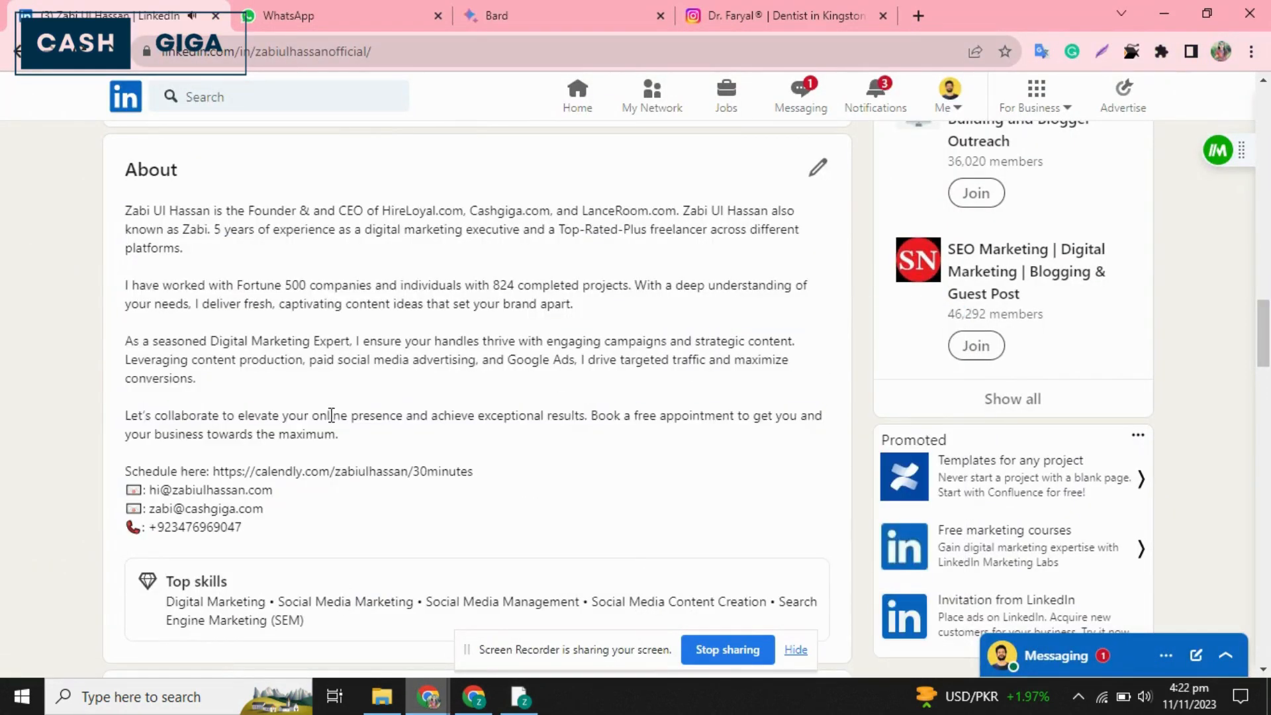
scroll(332, 415, down, 1)
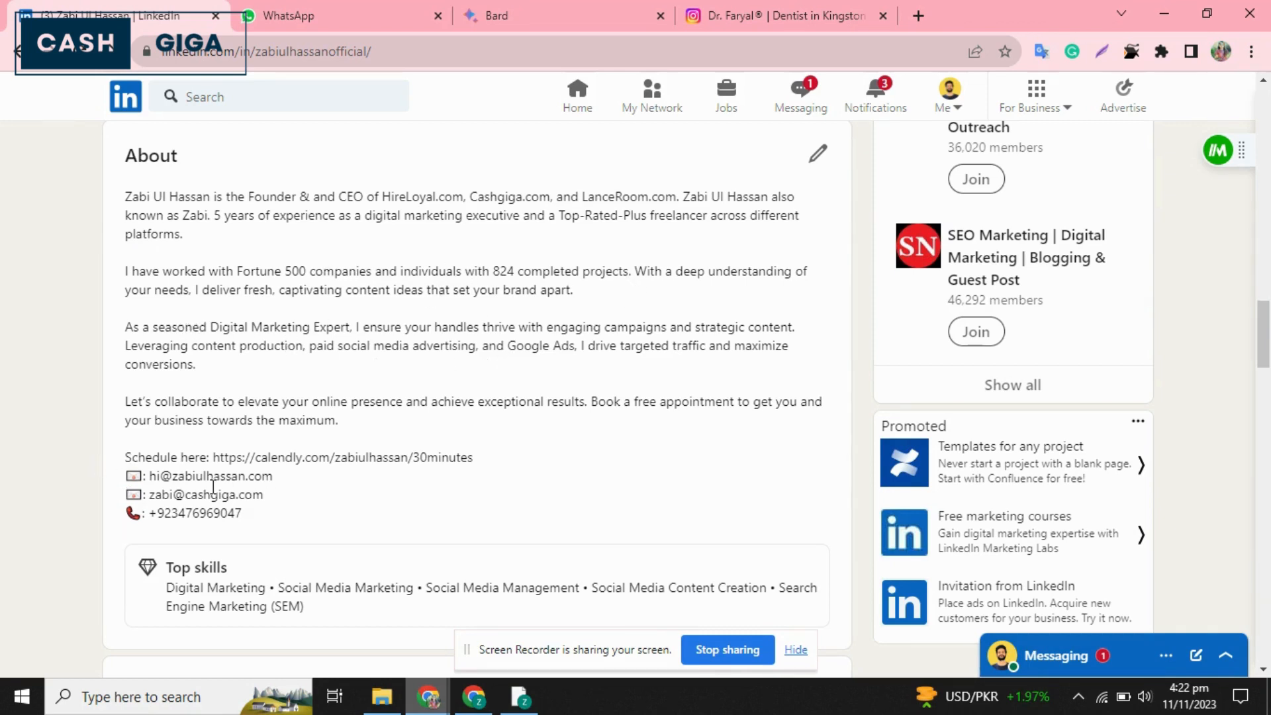
Switch back to the dentist's profile window and save the summary outline.
click(474, 696)
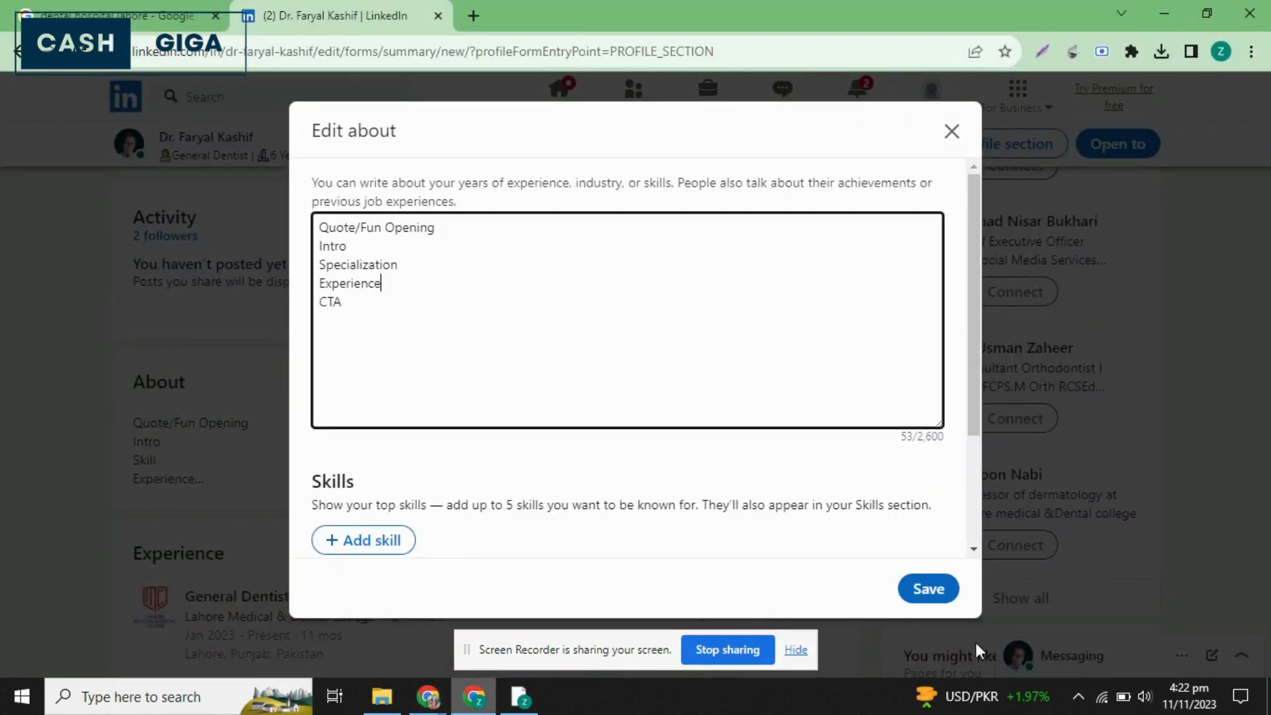
click(929, 590)
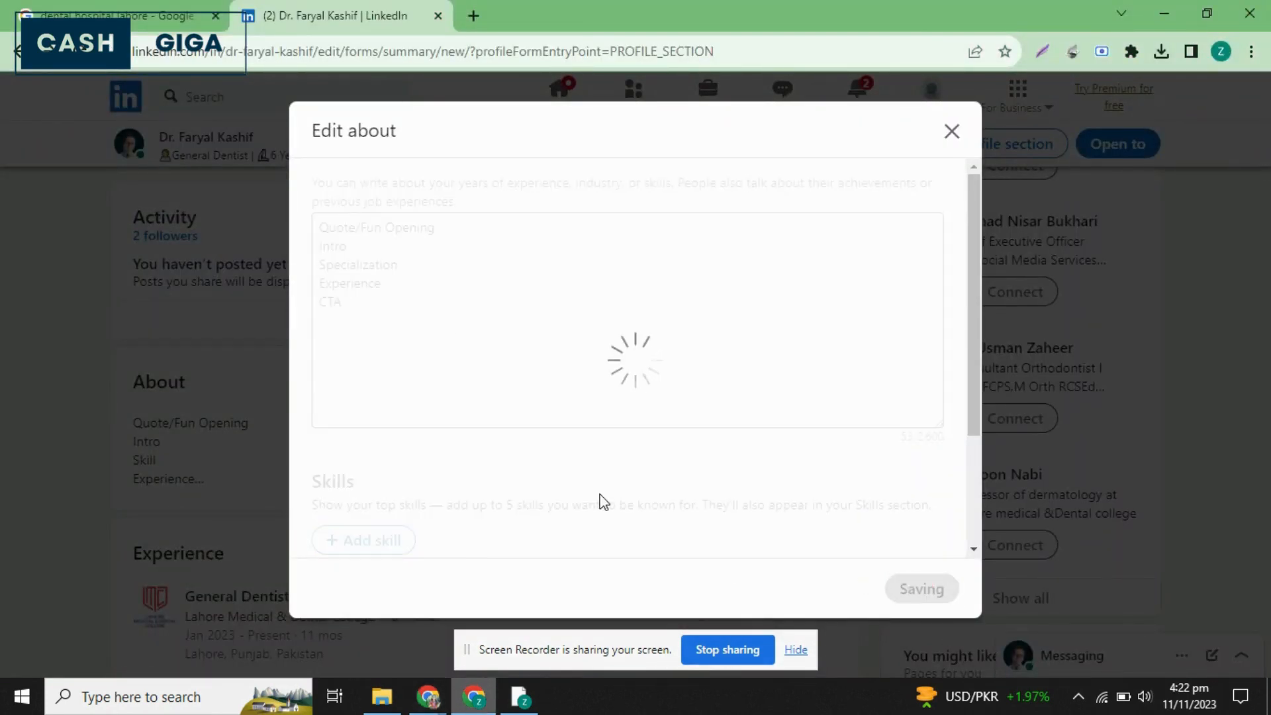
scroll(604, 502, up, 6)
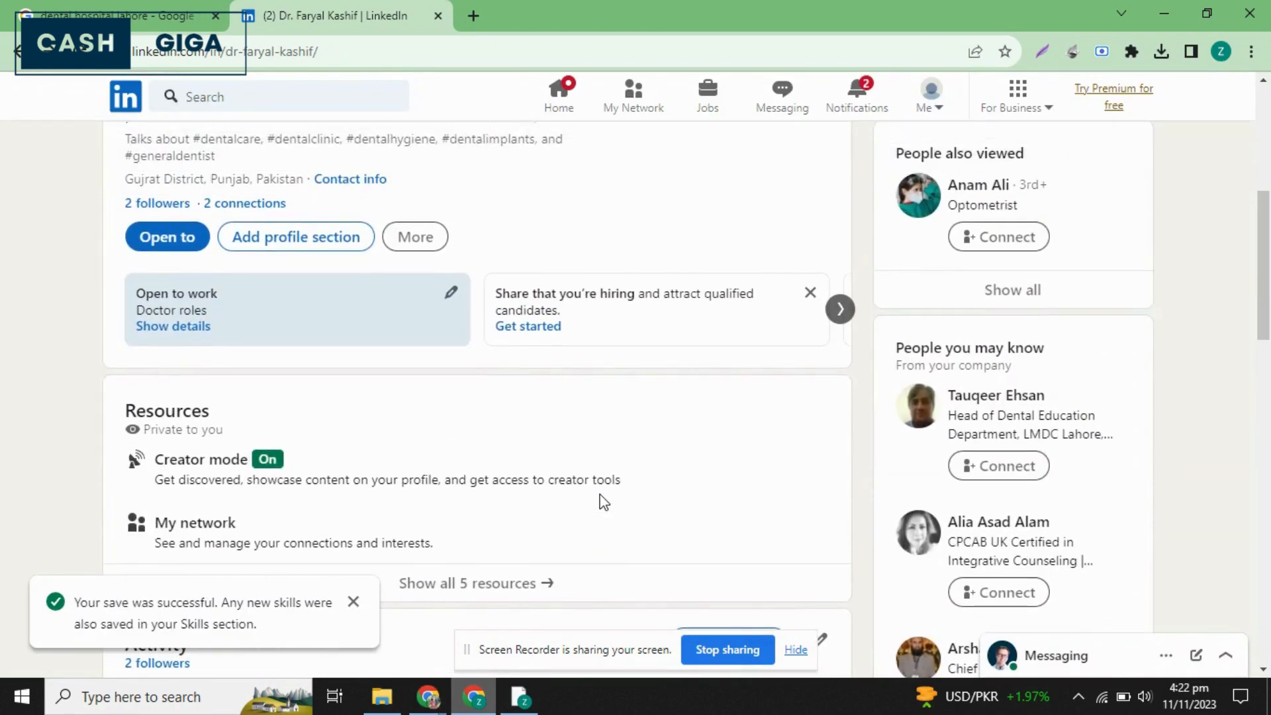
scroll(603, 501, down, 4)
scroll(604, 502, up, 8)
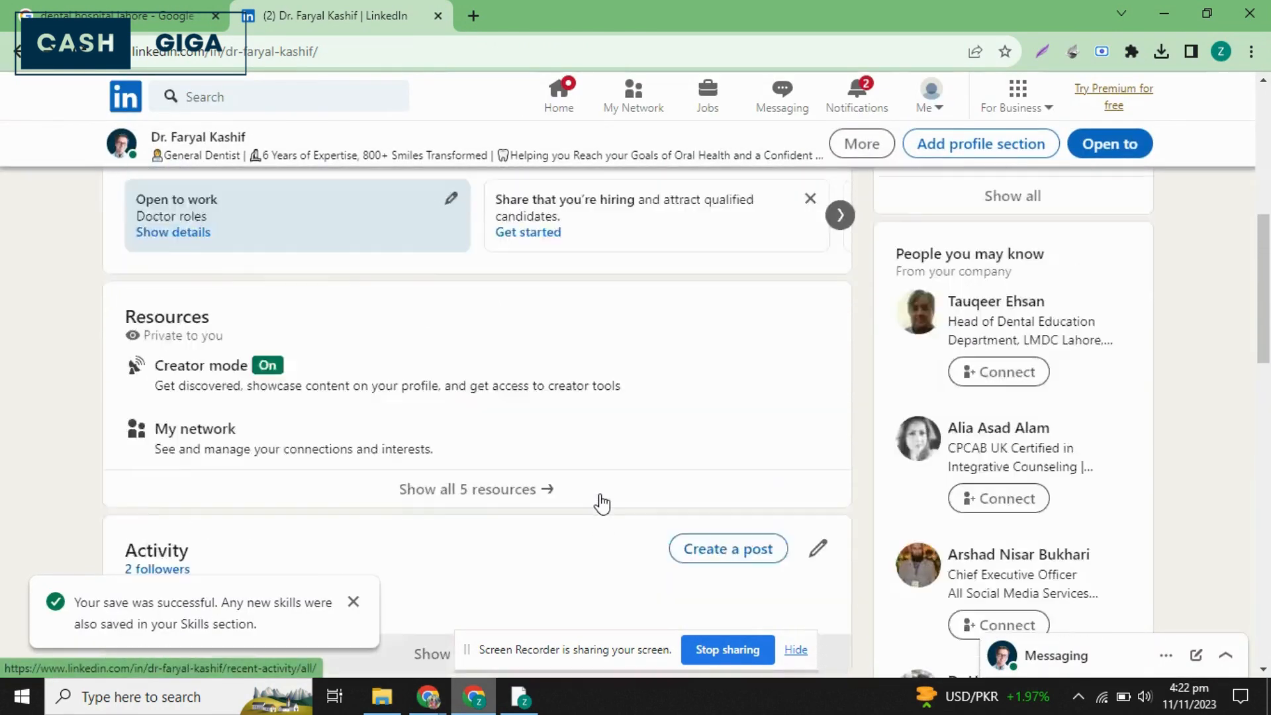
Look at the Core sections that can be added to the profile, including skills, and close the list.
scroll(603, 502, down, 4)
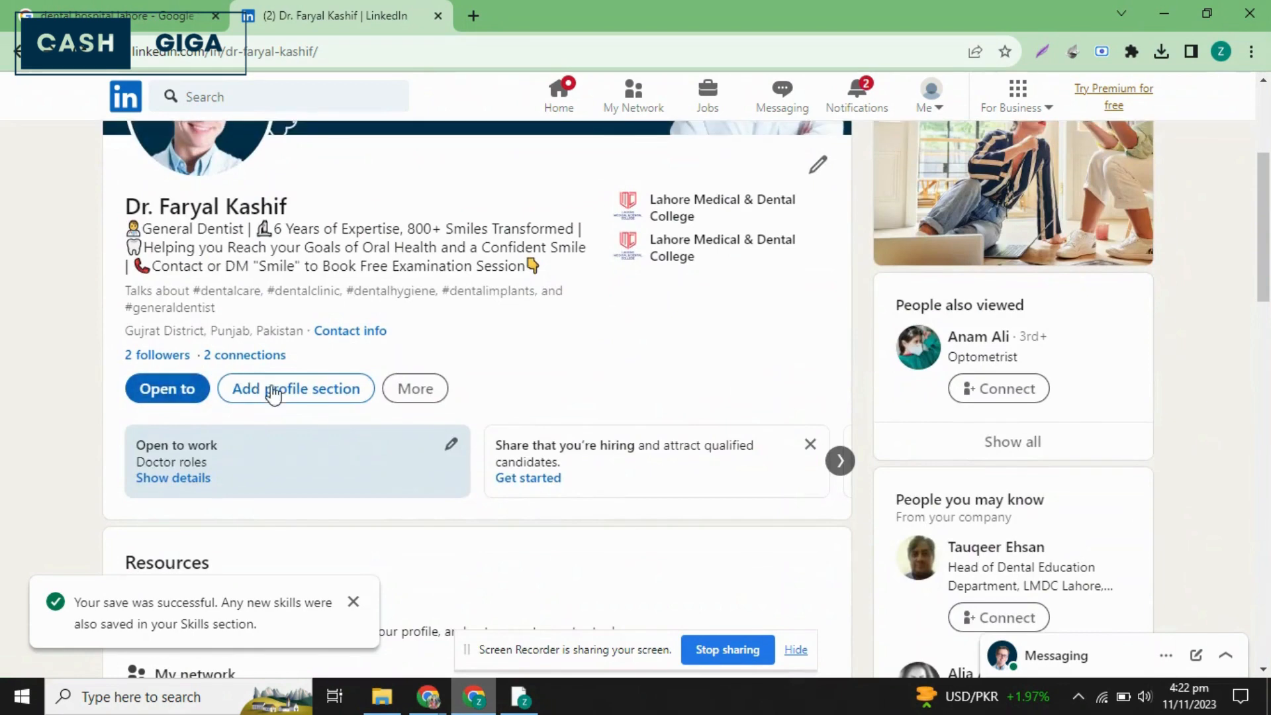
click(308, 396)
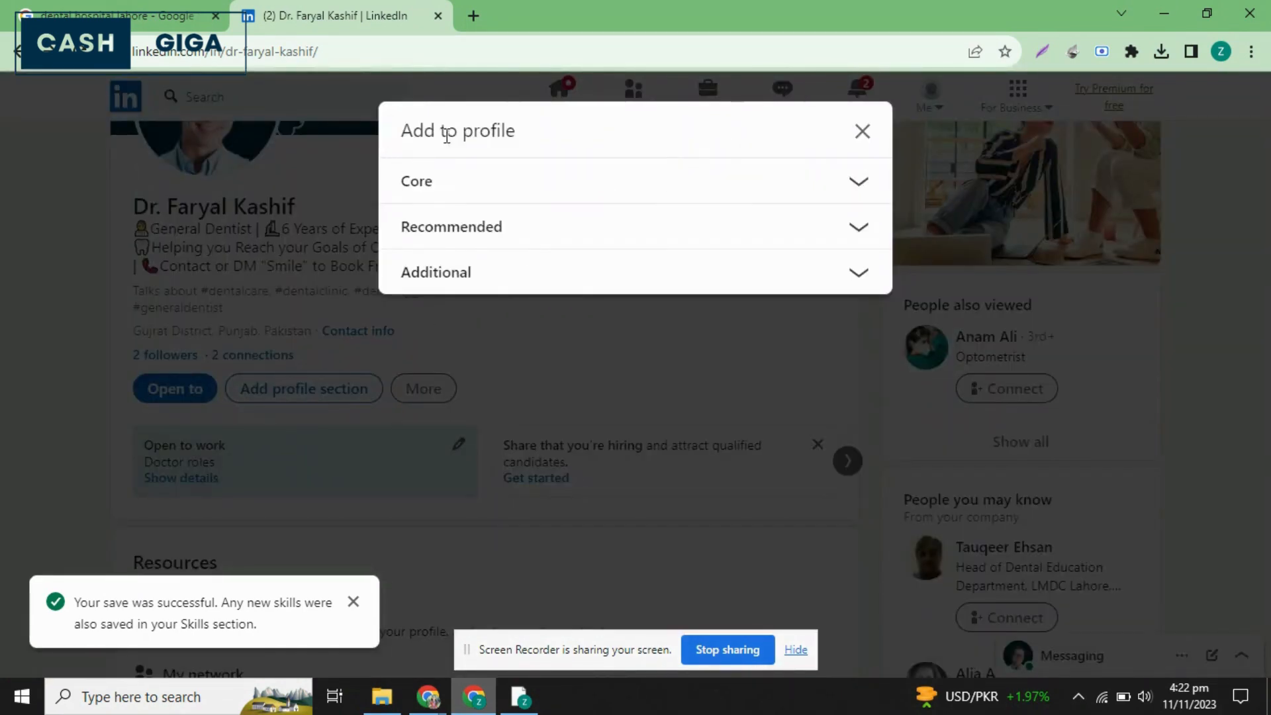
click(627, 195)
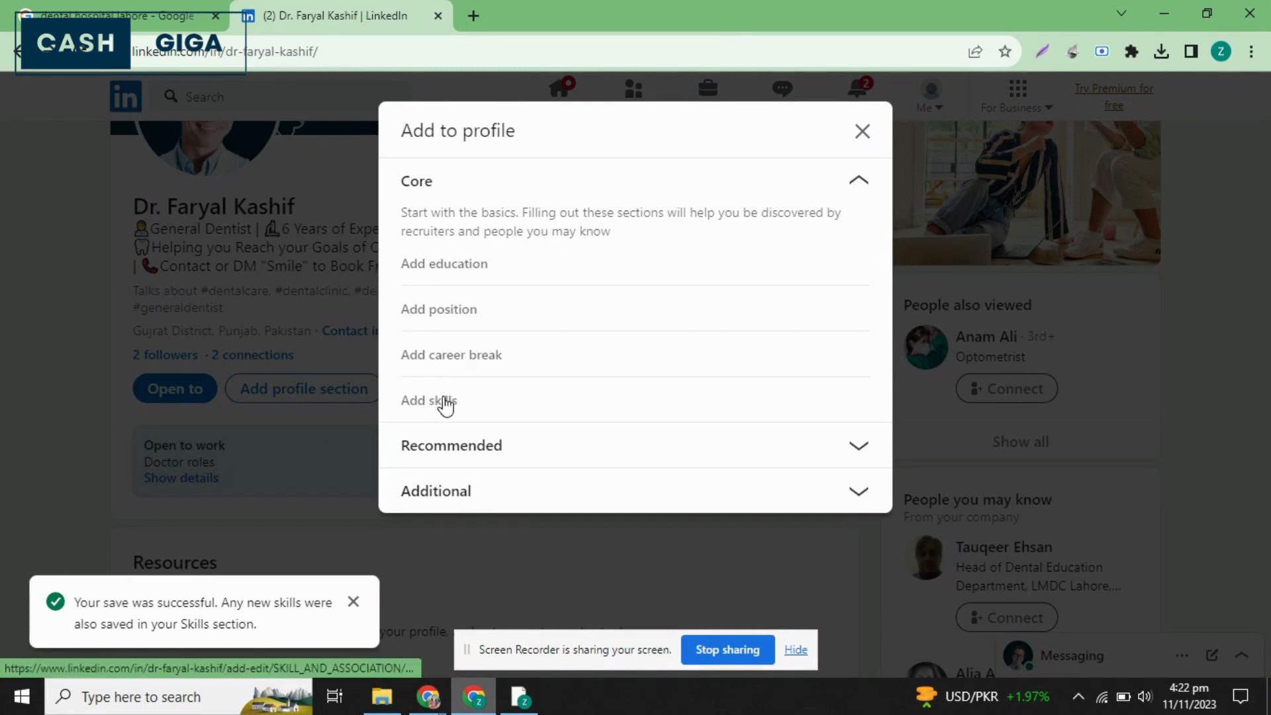
click(862, 131)
scroll(487, 430, down, 3)
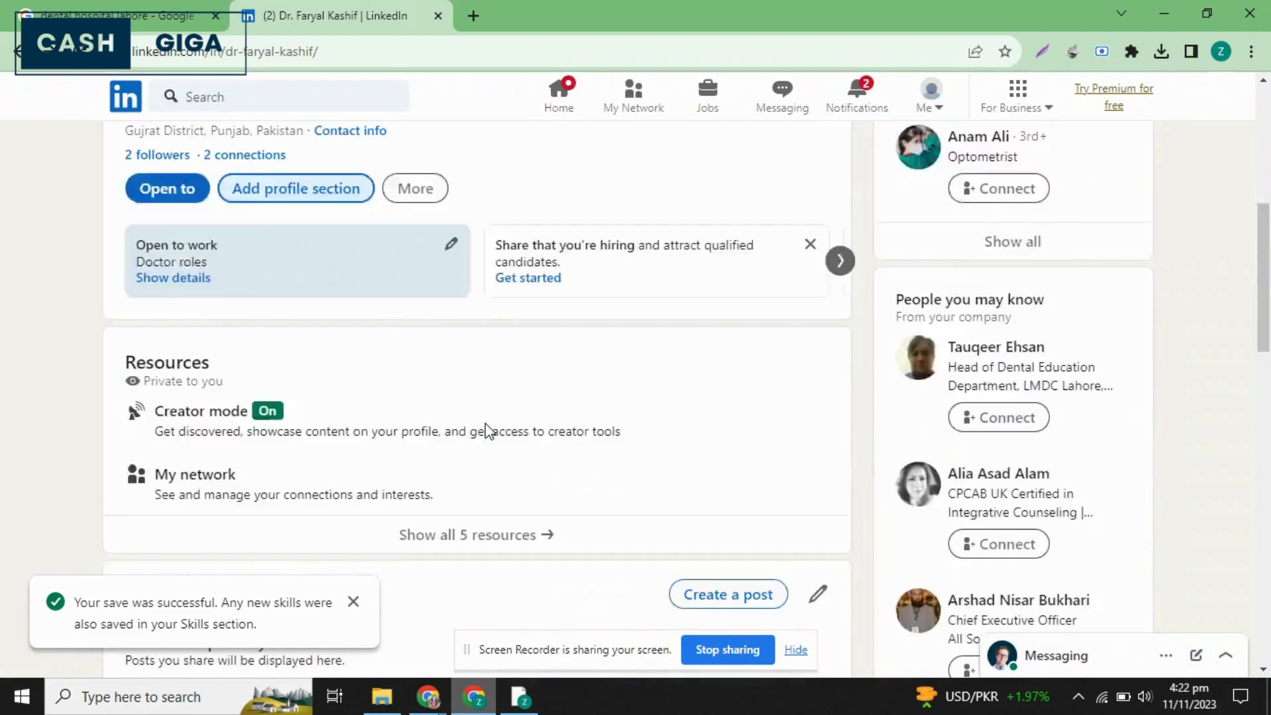
Open the About section for editing, dismiss the suggested skills and add Dental Care as a top skill.
scroll(486, 430, down, 7)
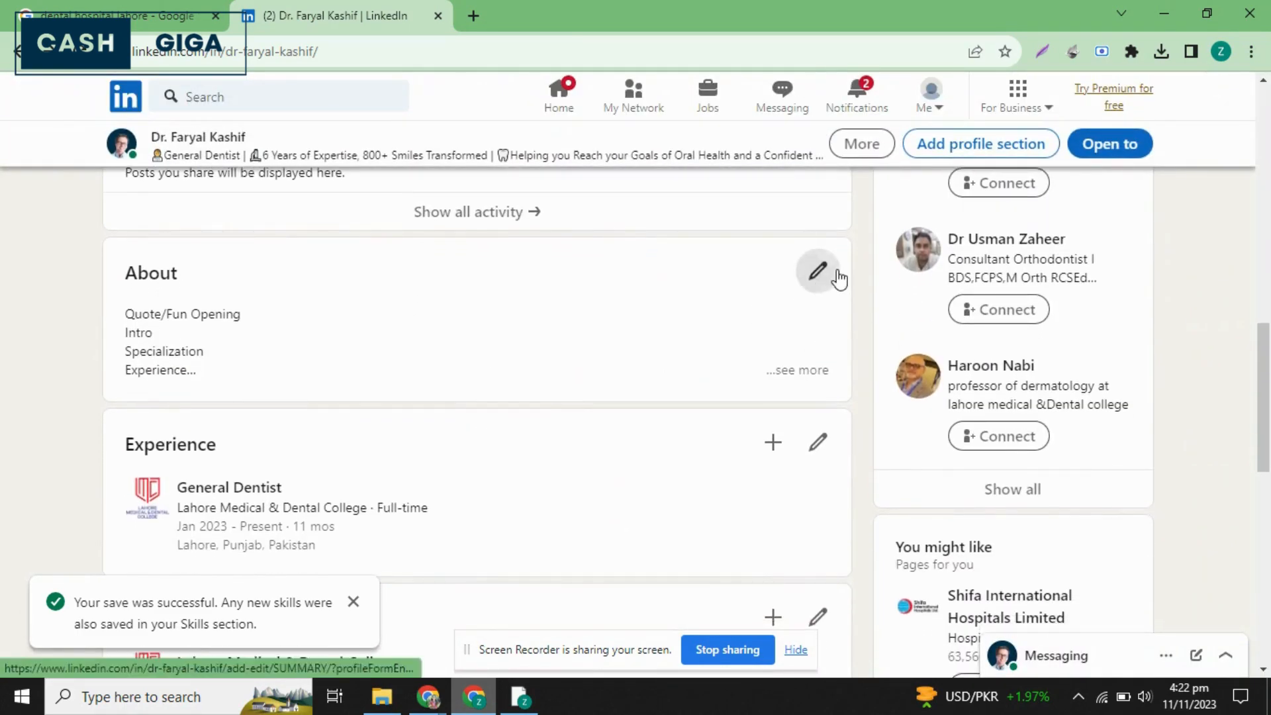
click(817, 270)
scroll(482, 448, down, 3)
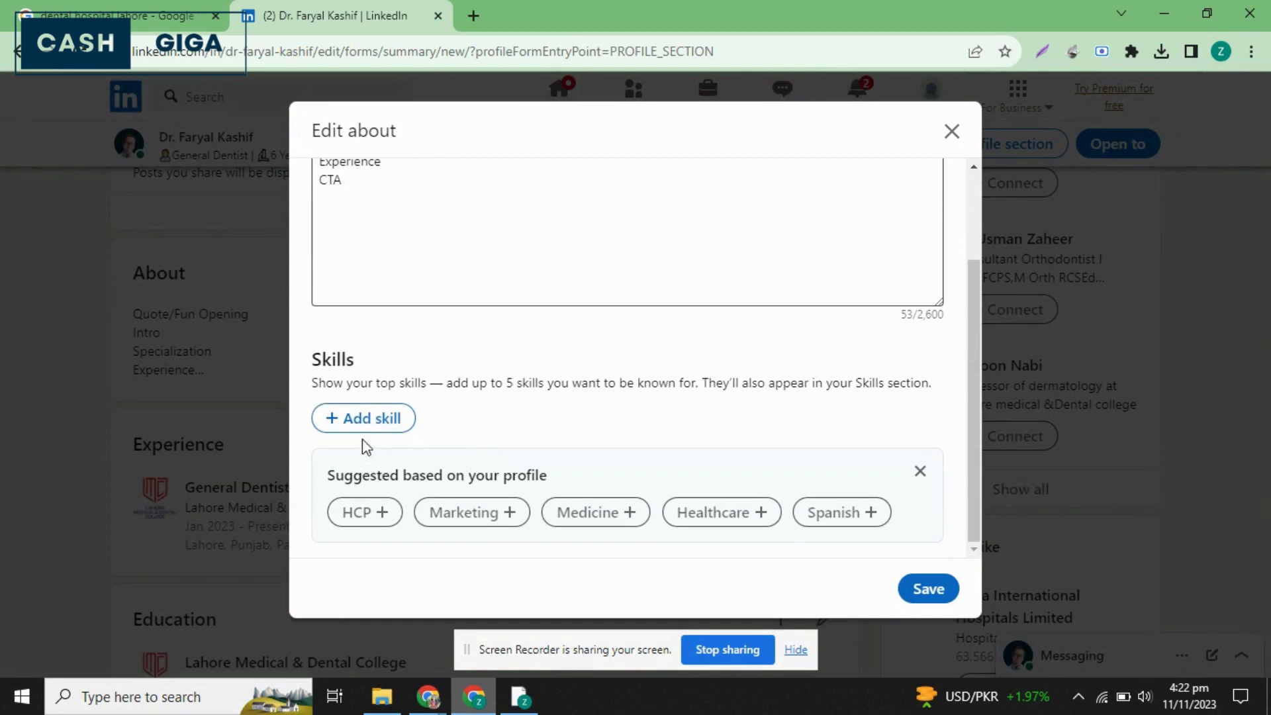
click(926, 473)
click(366, 530)
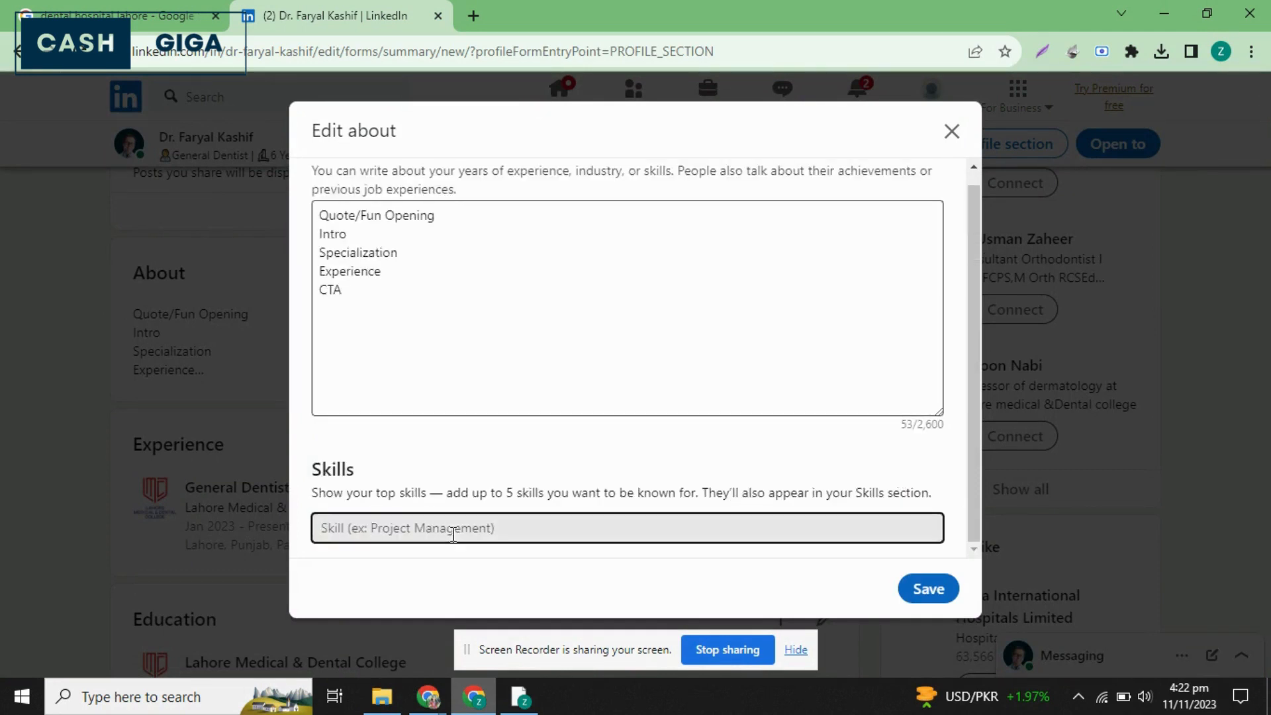
text(dental)
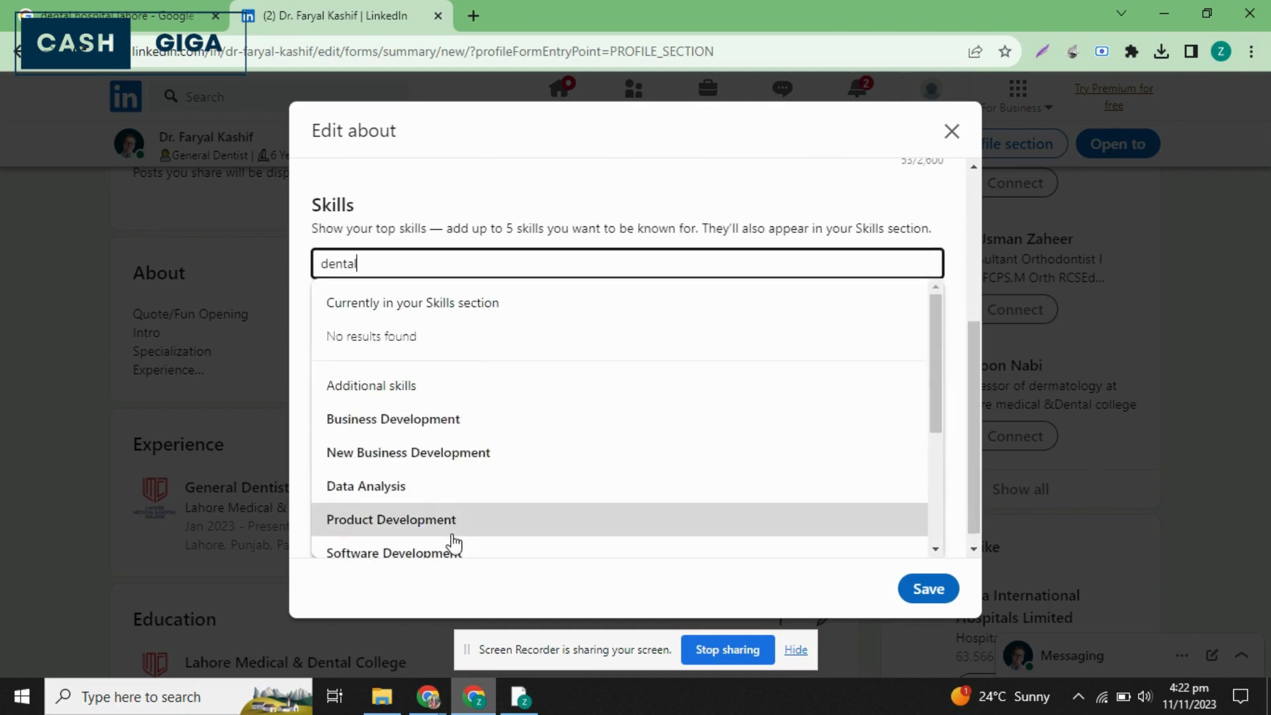
click(421, 430)
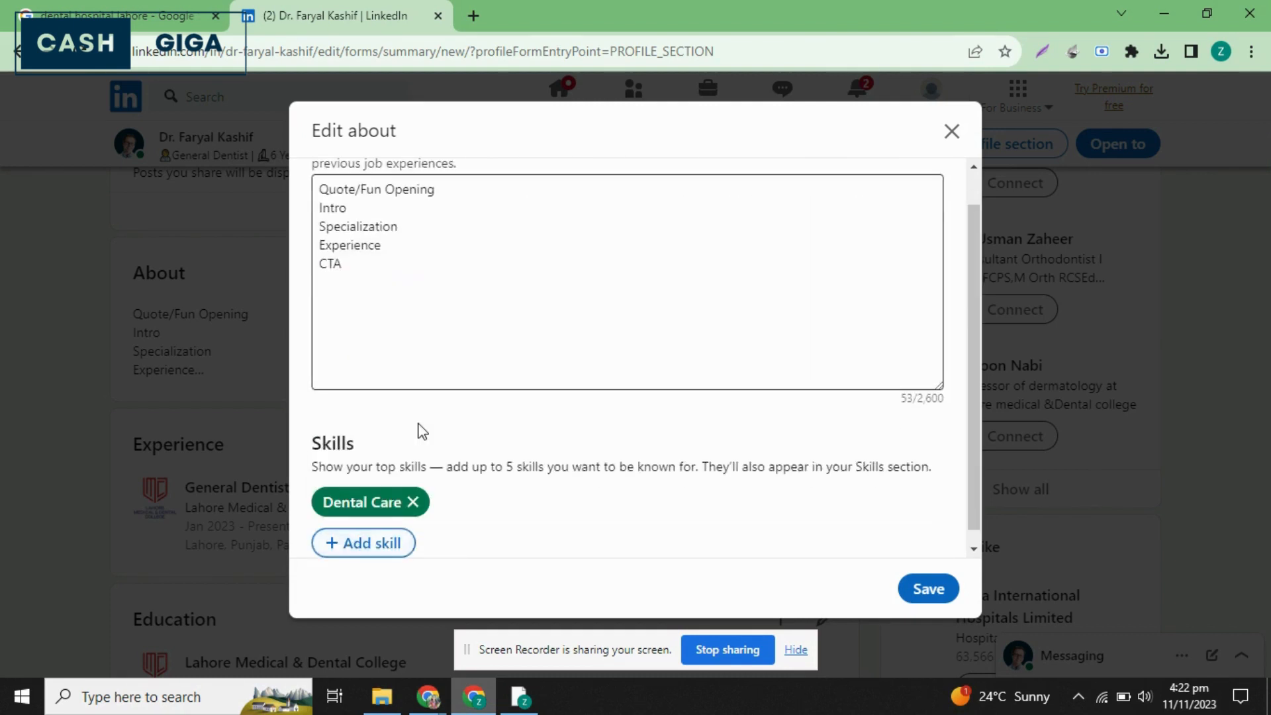
Add Dental Surgery and Cosmetic Dentistry to the top skills of the About section.
click(383, 548)
text(dental su)
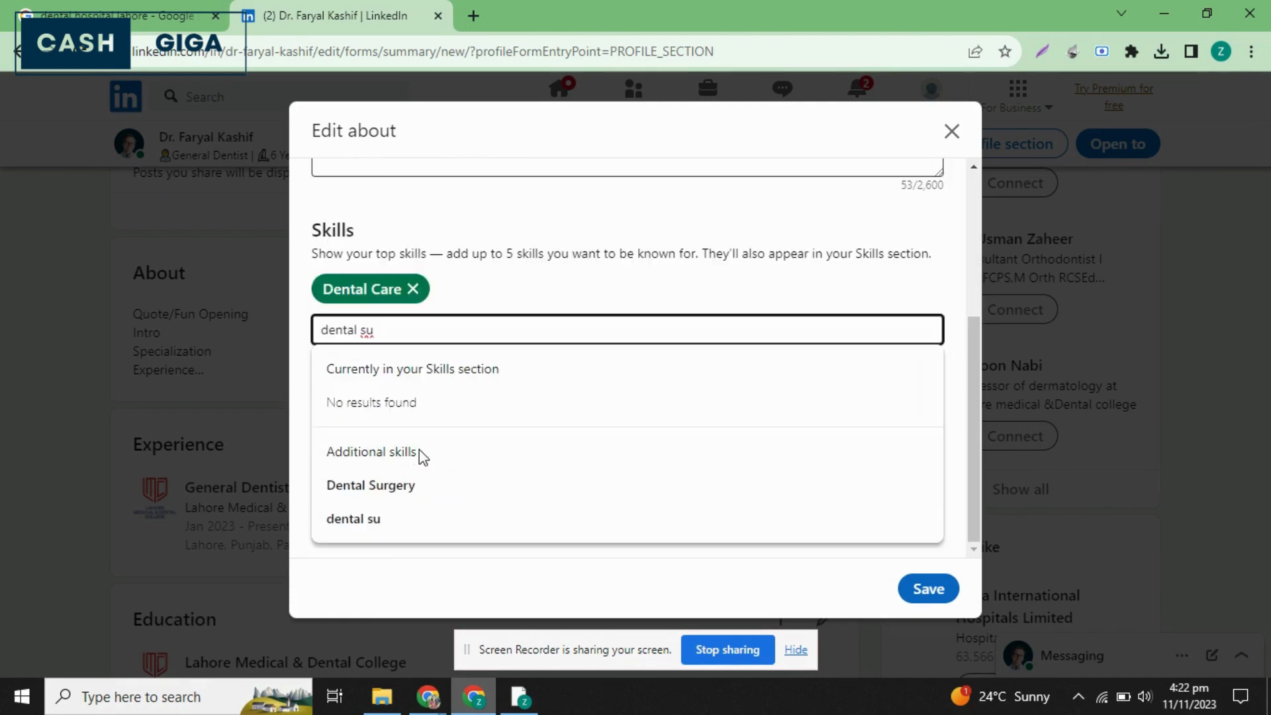
click(419, 503)
click(361, 526)
text(co)
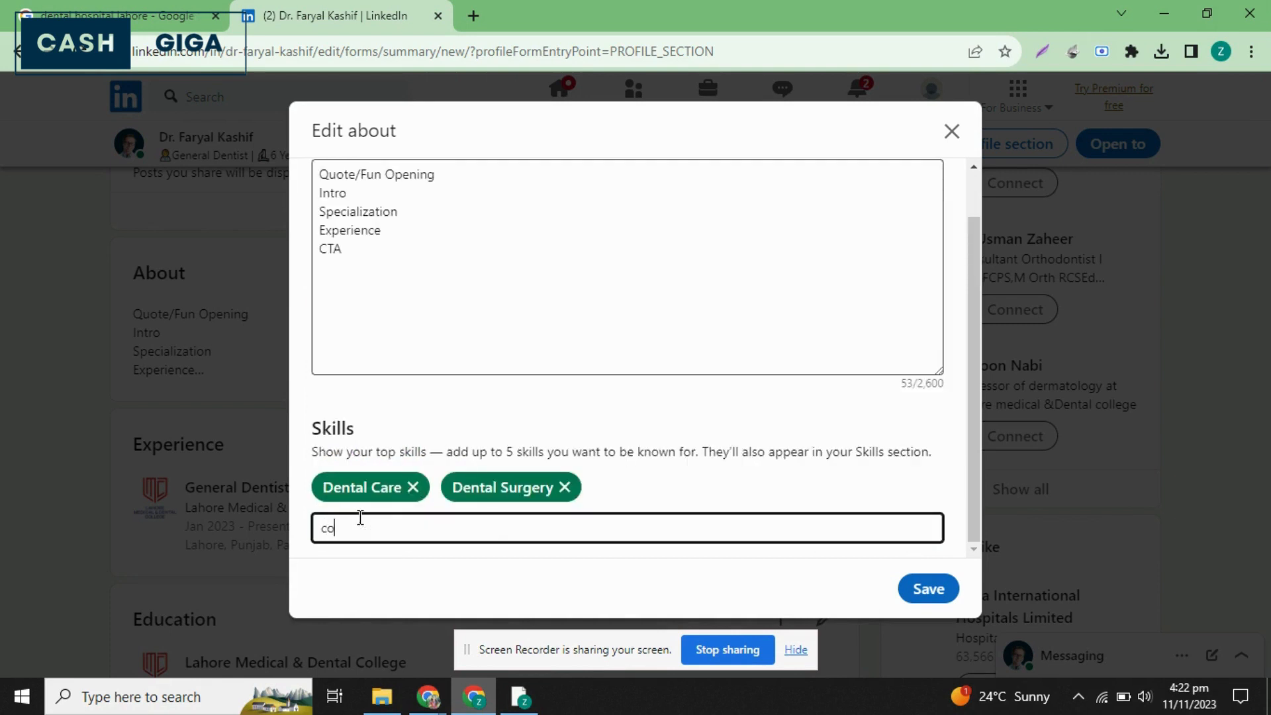
text(sme)
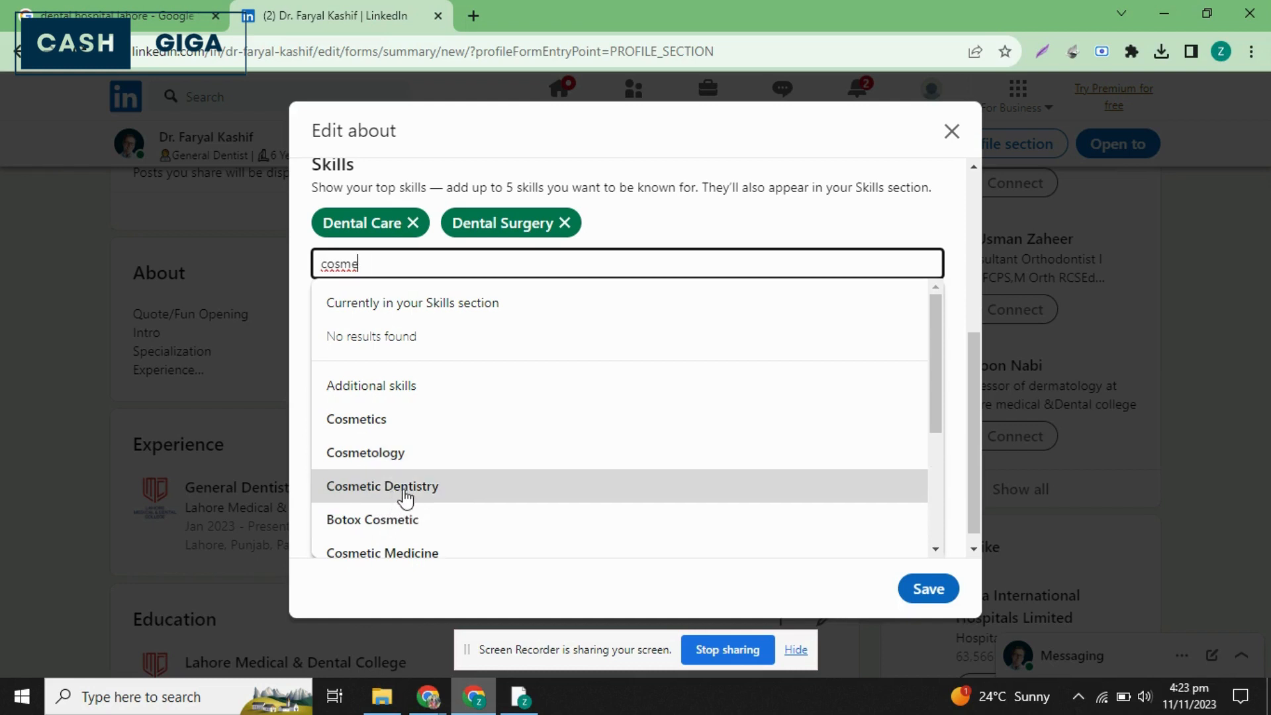
click(405, 490)
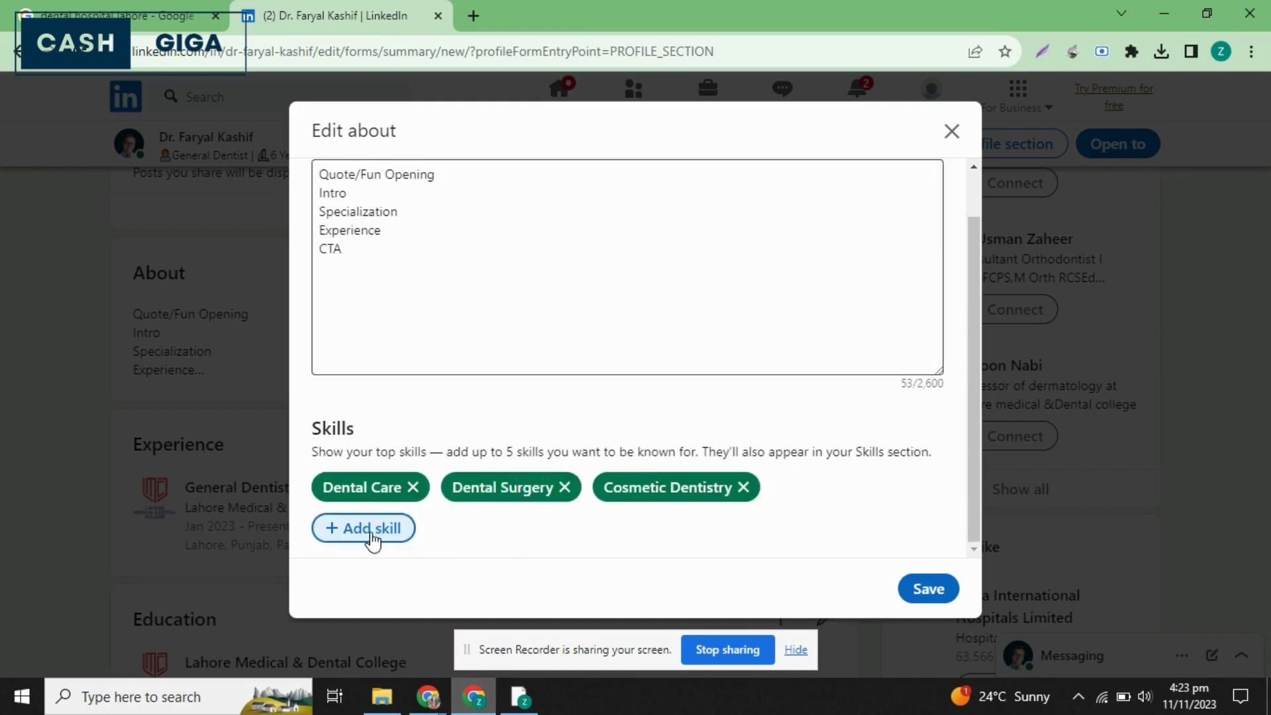
Add Dental Implants and Dentistry as the last two top skills of the About section.
click(351, 527)
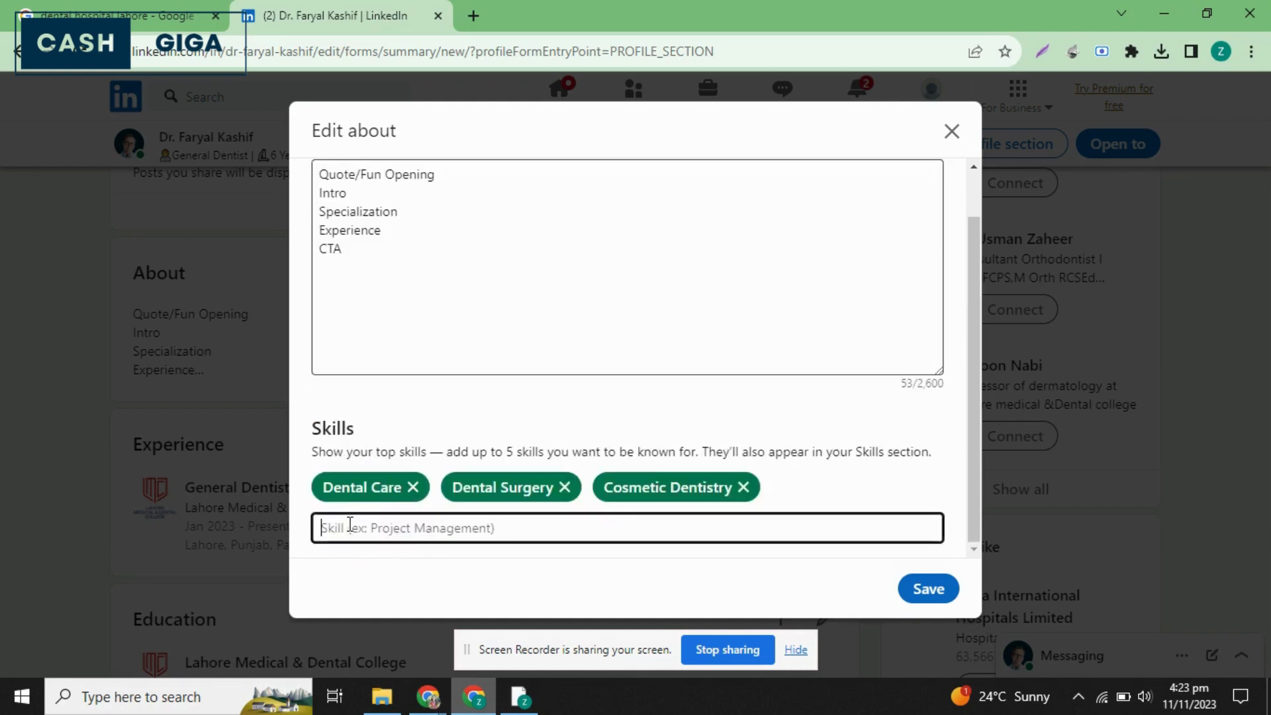
text(denta)
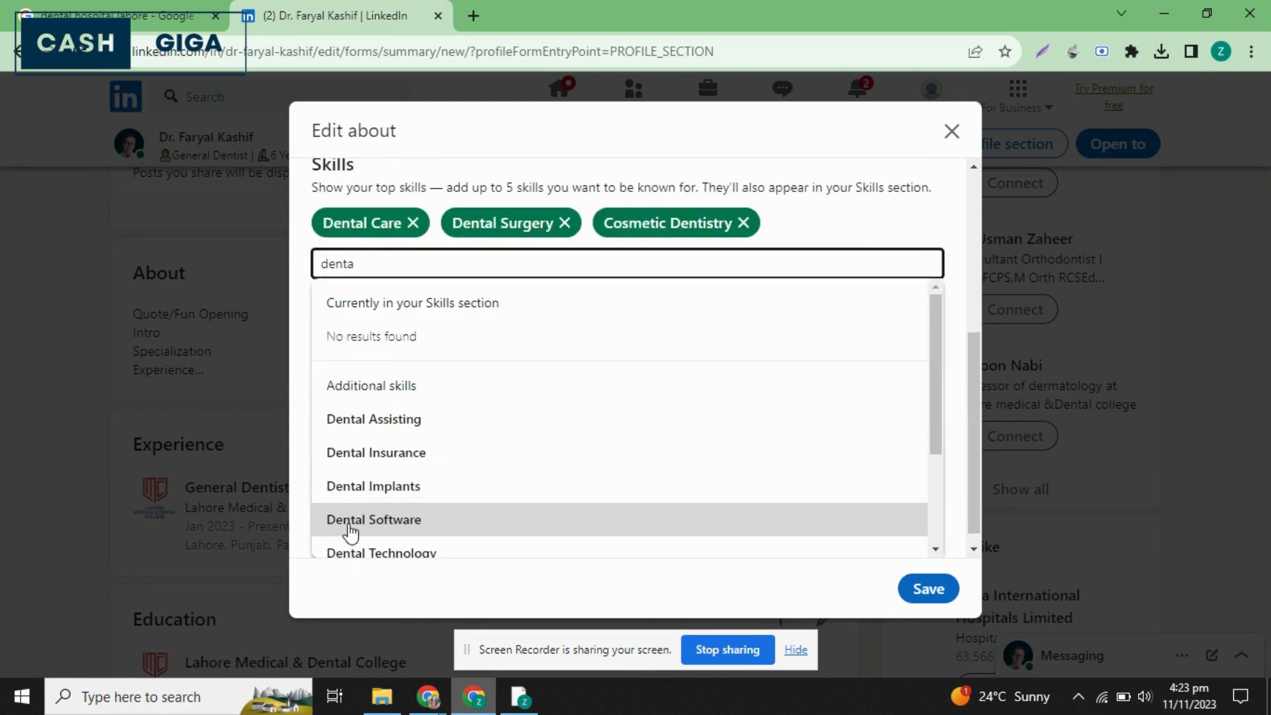
click(452, 486)
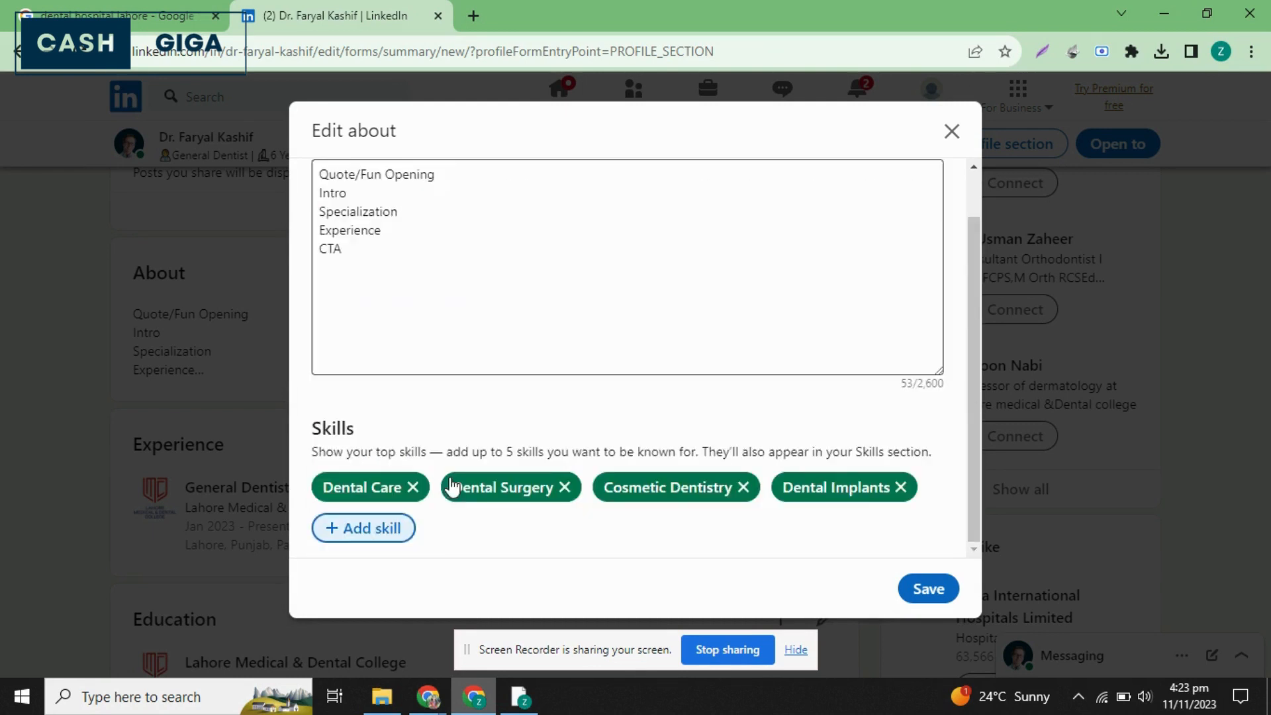
click(339, 529)
text(de)
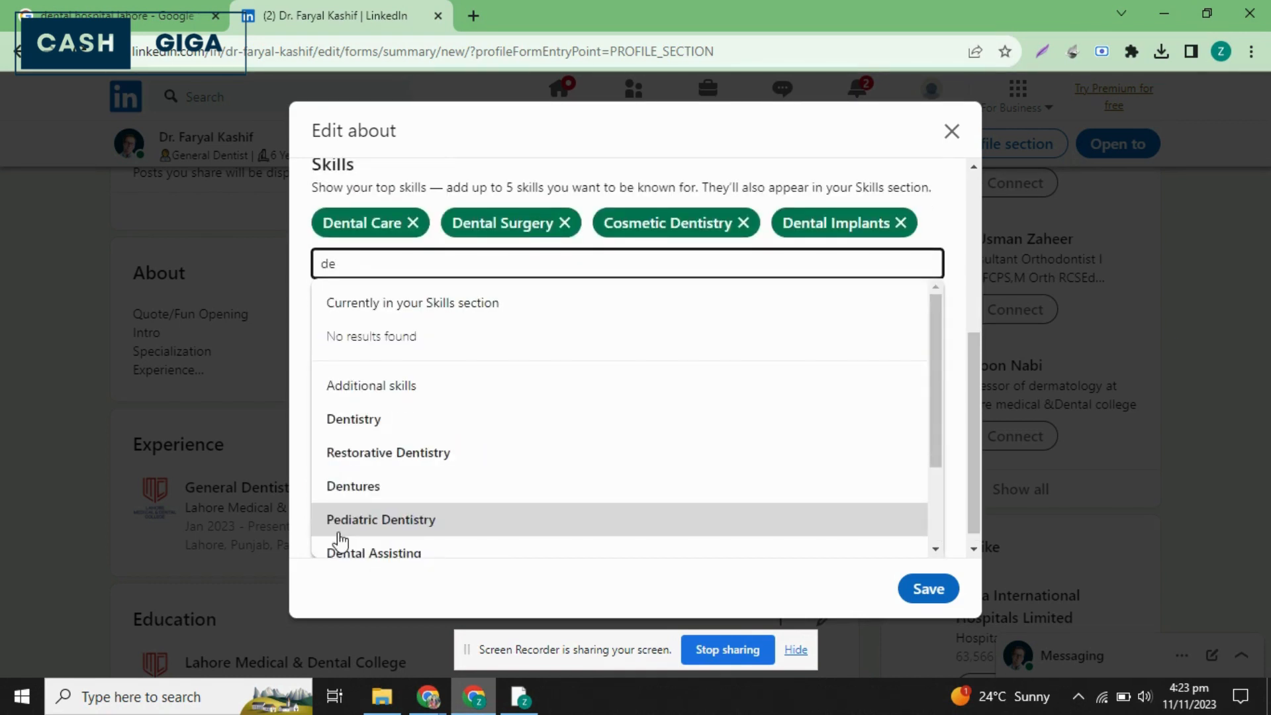
text(ntnta)
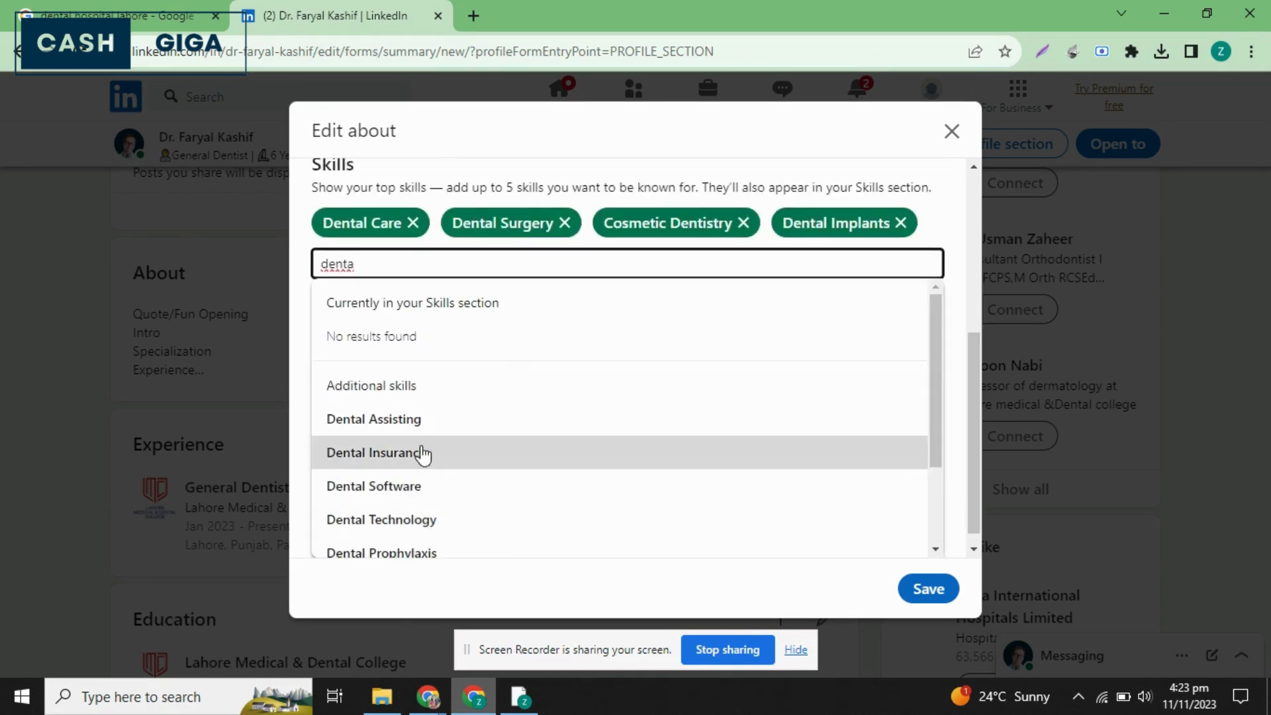
scroll(422, 454, down, 2)
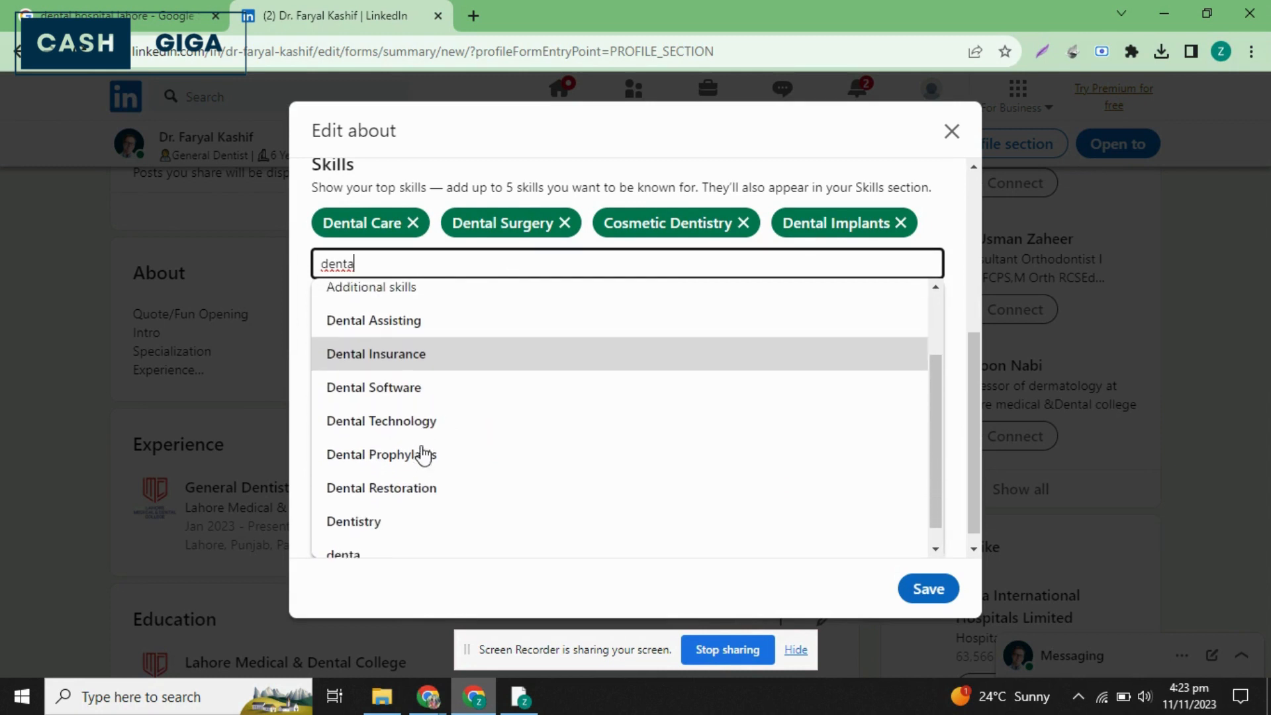
click(390, 529)
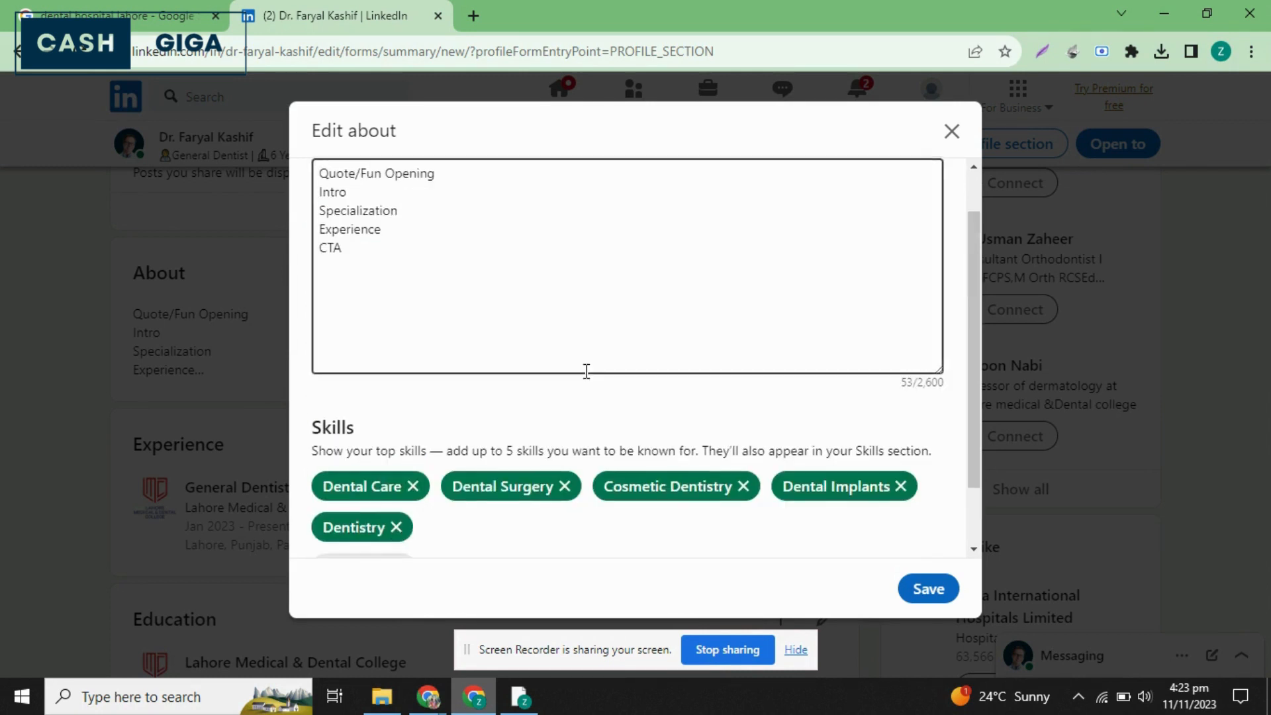
Save the About section with its top skills and finish the follow-up dialog without adding skill details.
scroll(582, 424, down, 2)
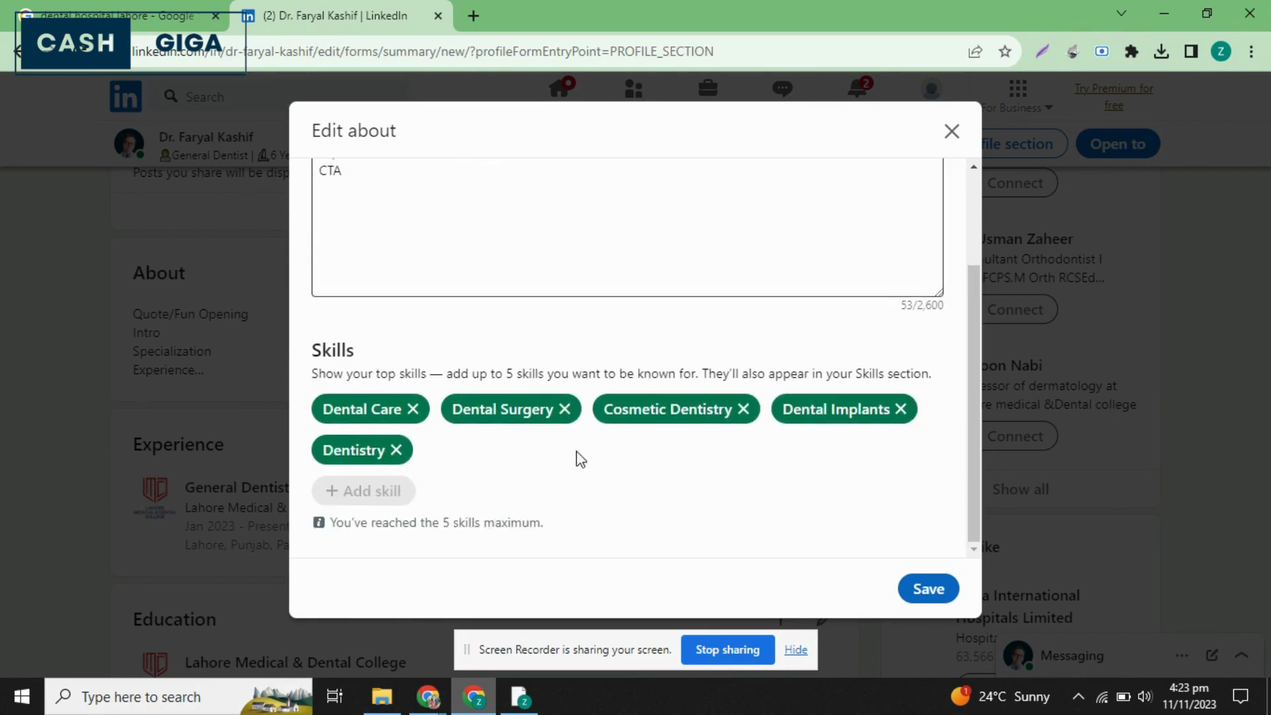
click(927, 595)
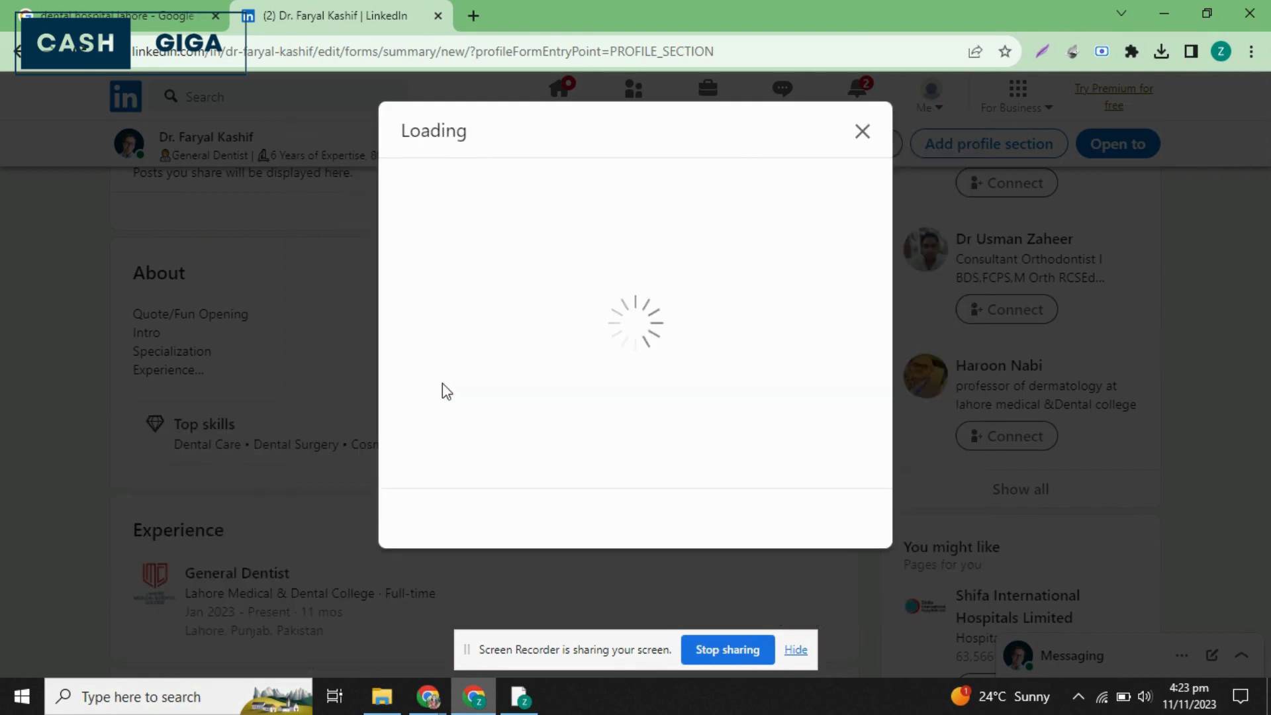
scroll(696, 445, down, 3)
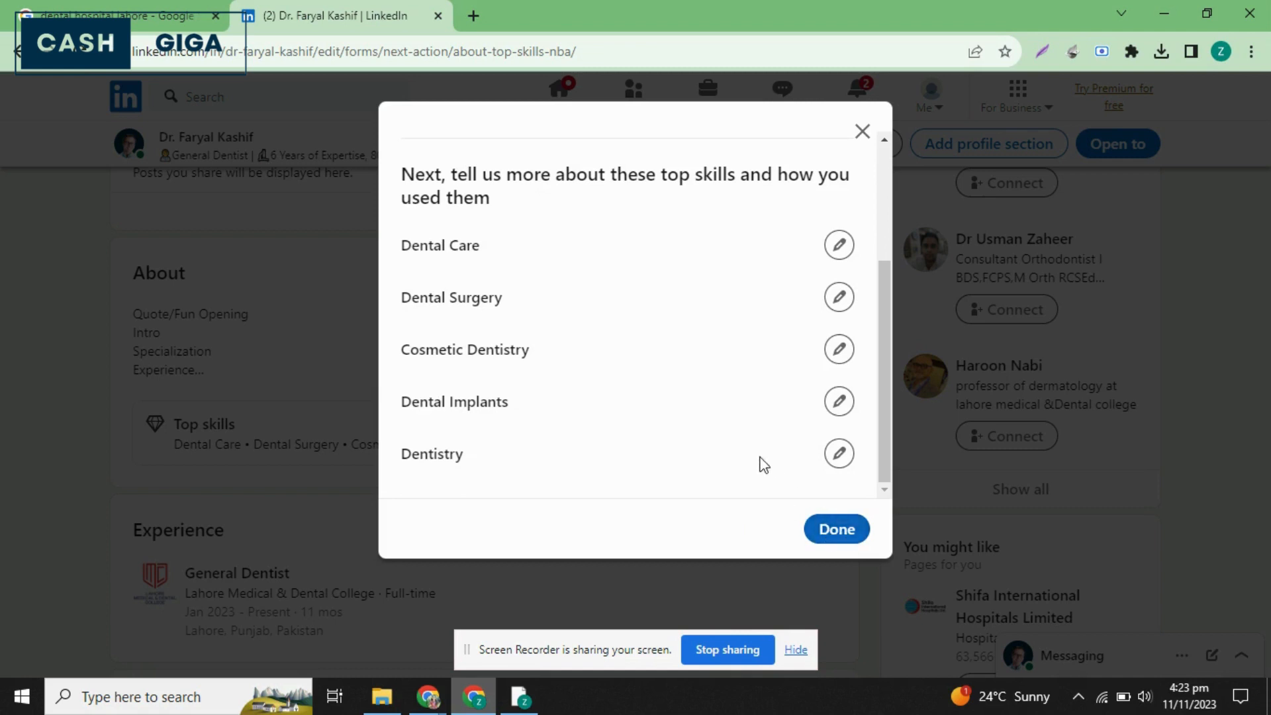
scroll(761, 464, up, 3)
scroll(762, 463, down, 3)
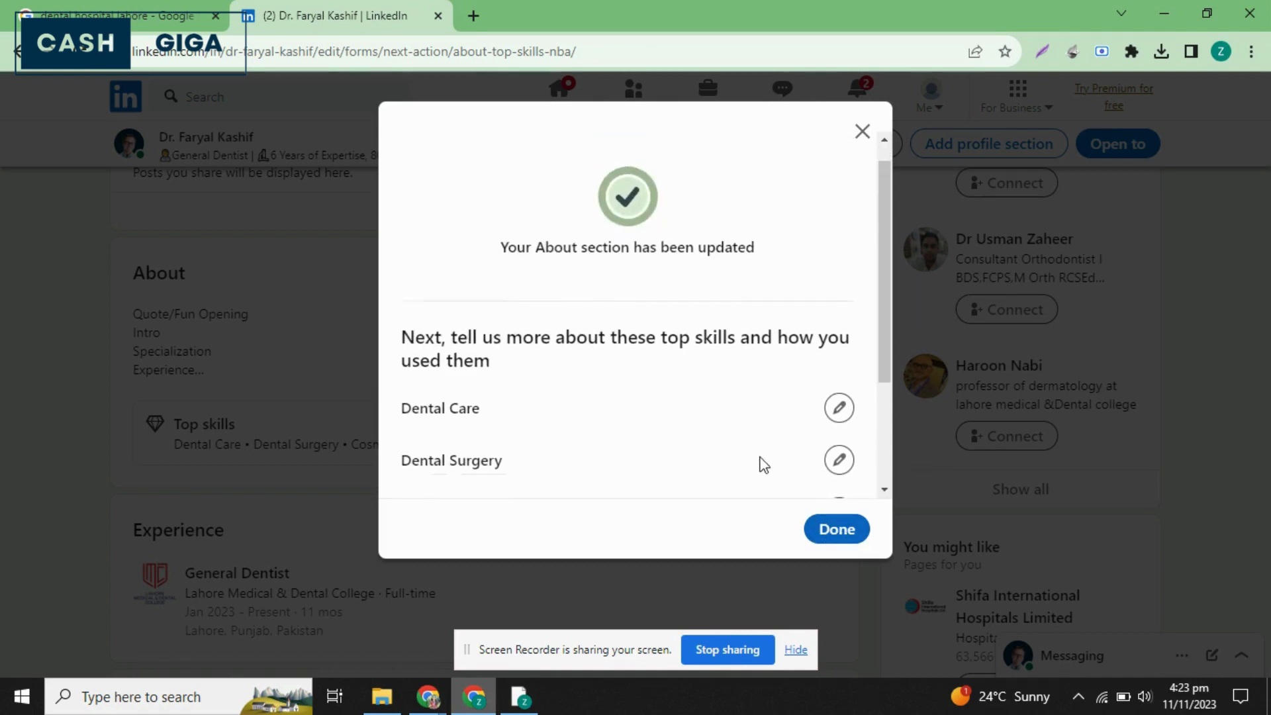
click(837, 529)
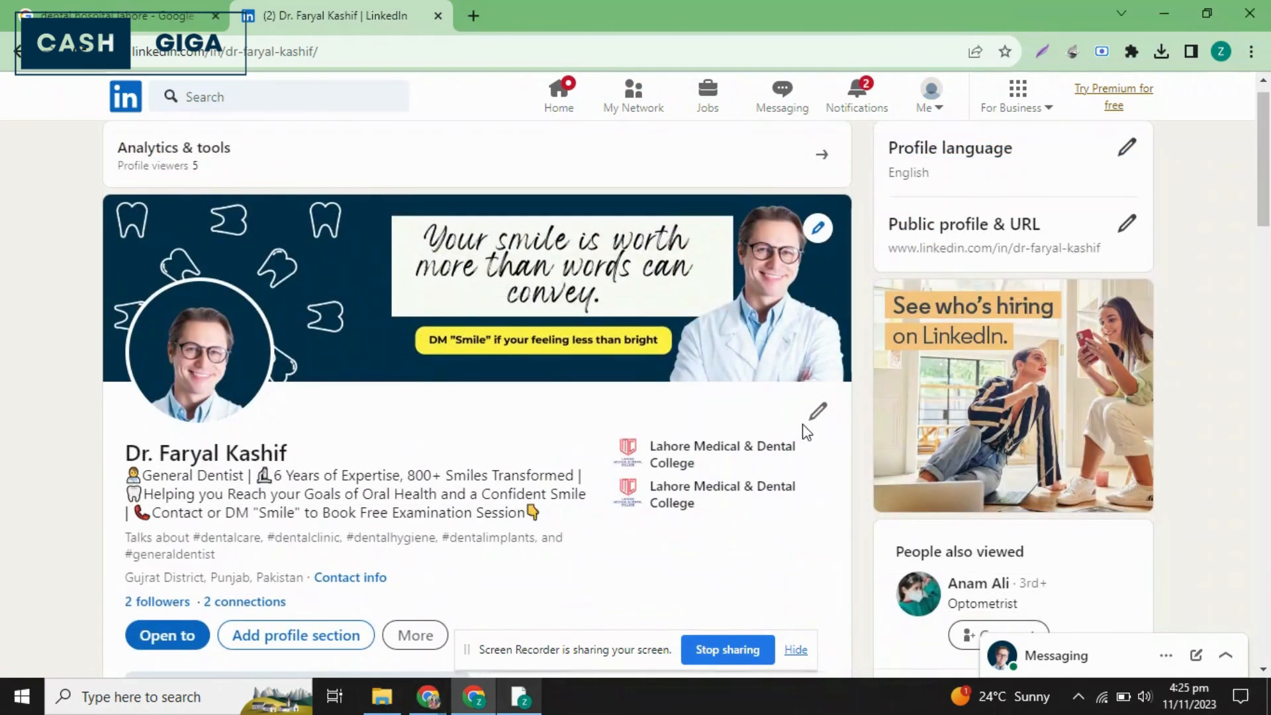
Look through the Core, Recommended and Additional sections that can be added to the profile, and close the list.
scroll(818, 427, down, 20)
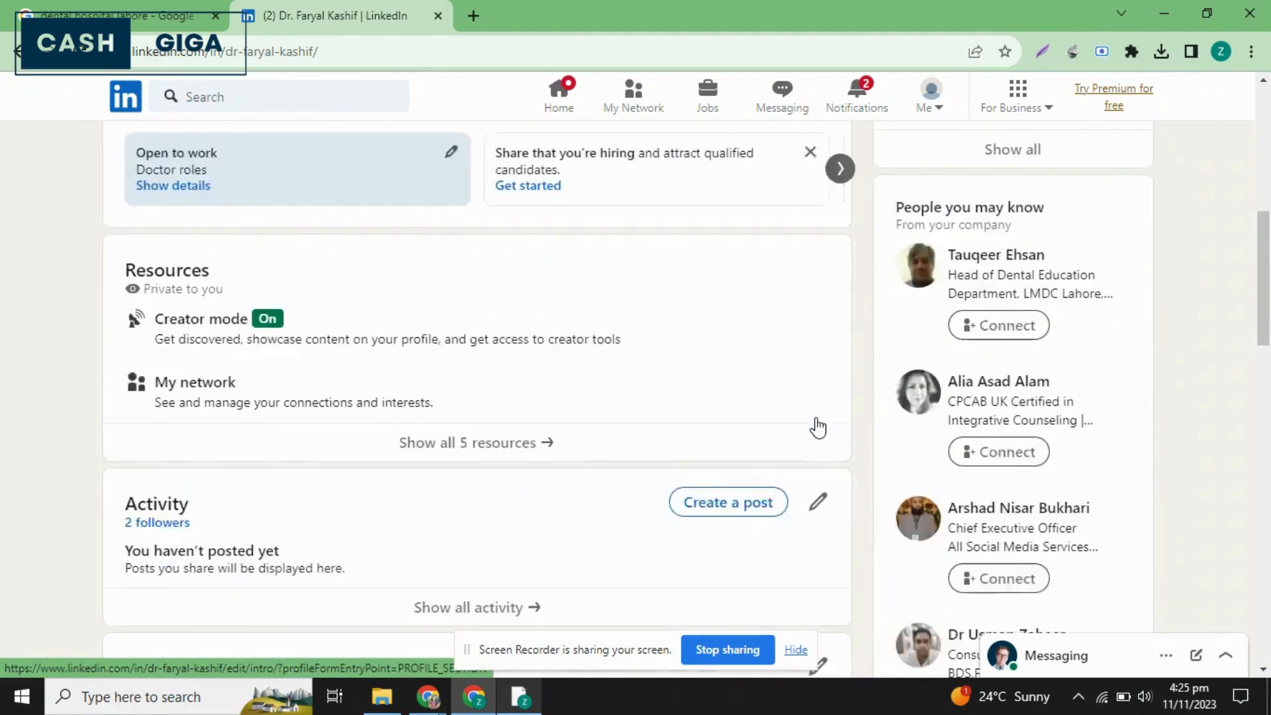
scroll(818, 427, up, 20)
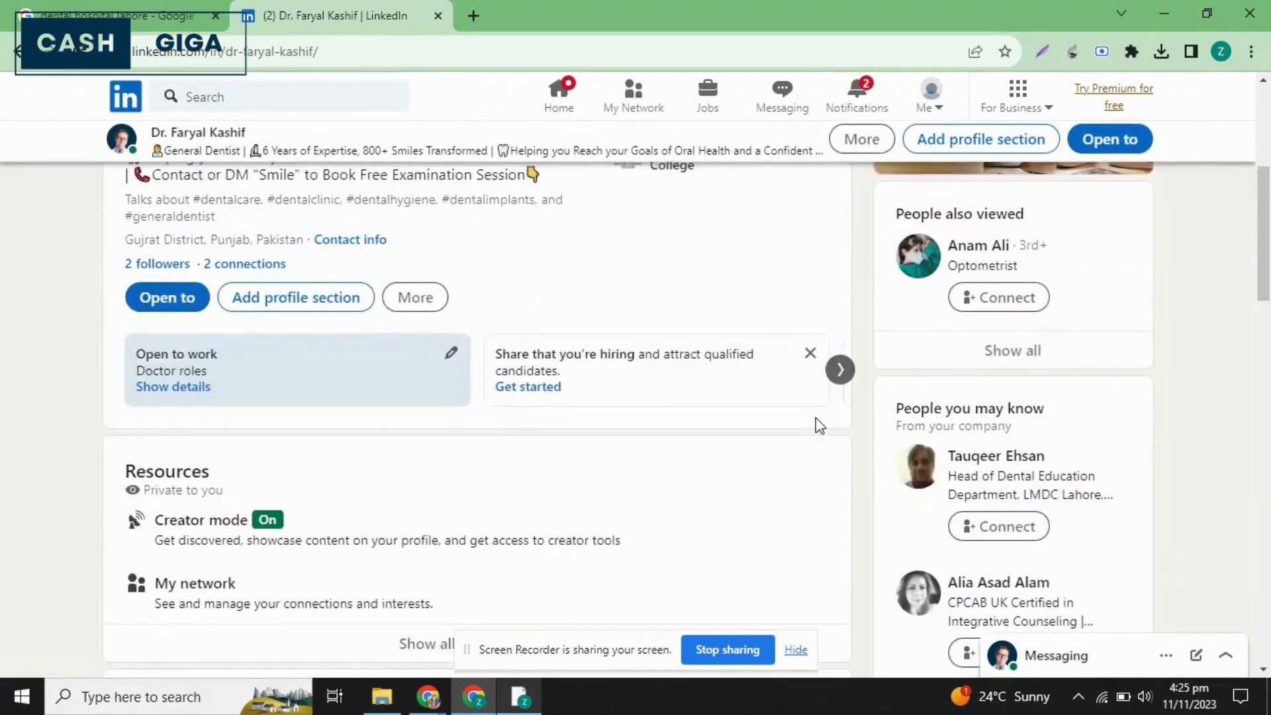
scroll(816, 419, down, 8)
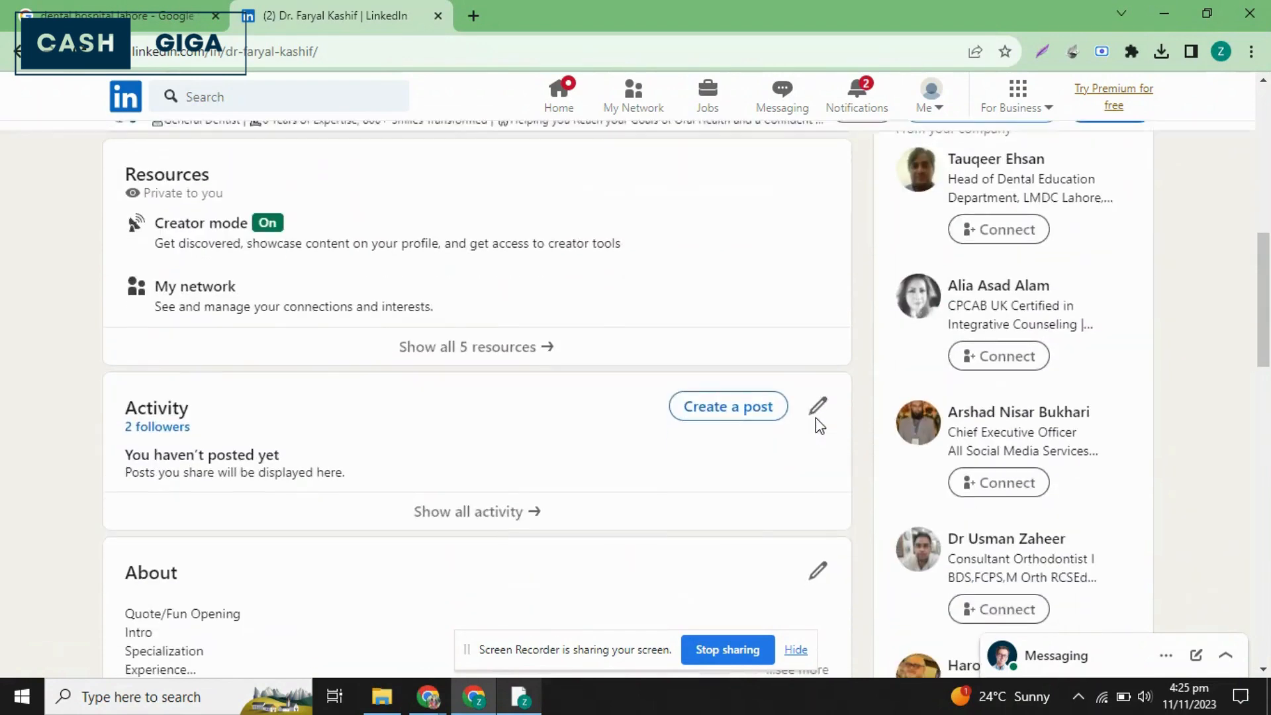
scroll(214, 514, up, 8)
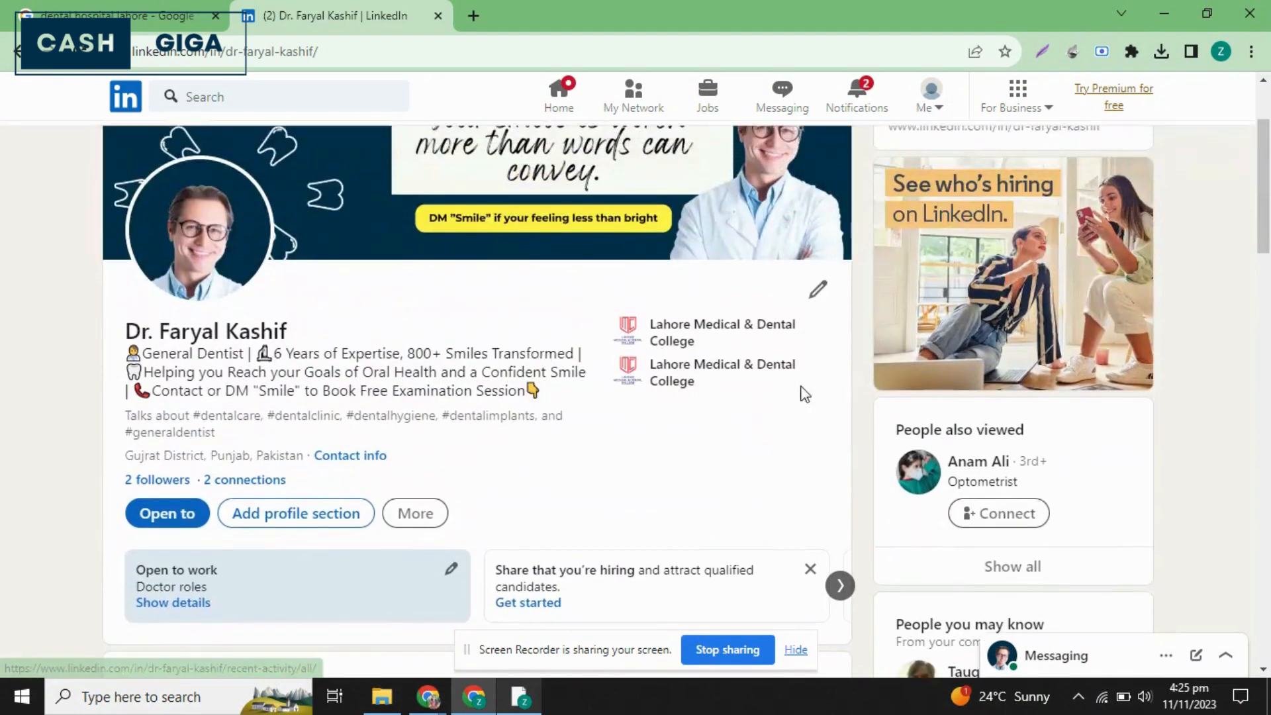
click(287, 517)
click(604, 199)
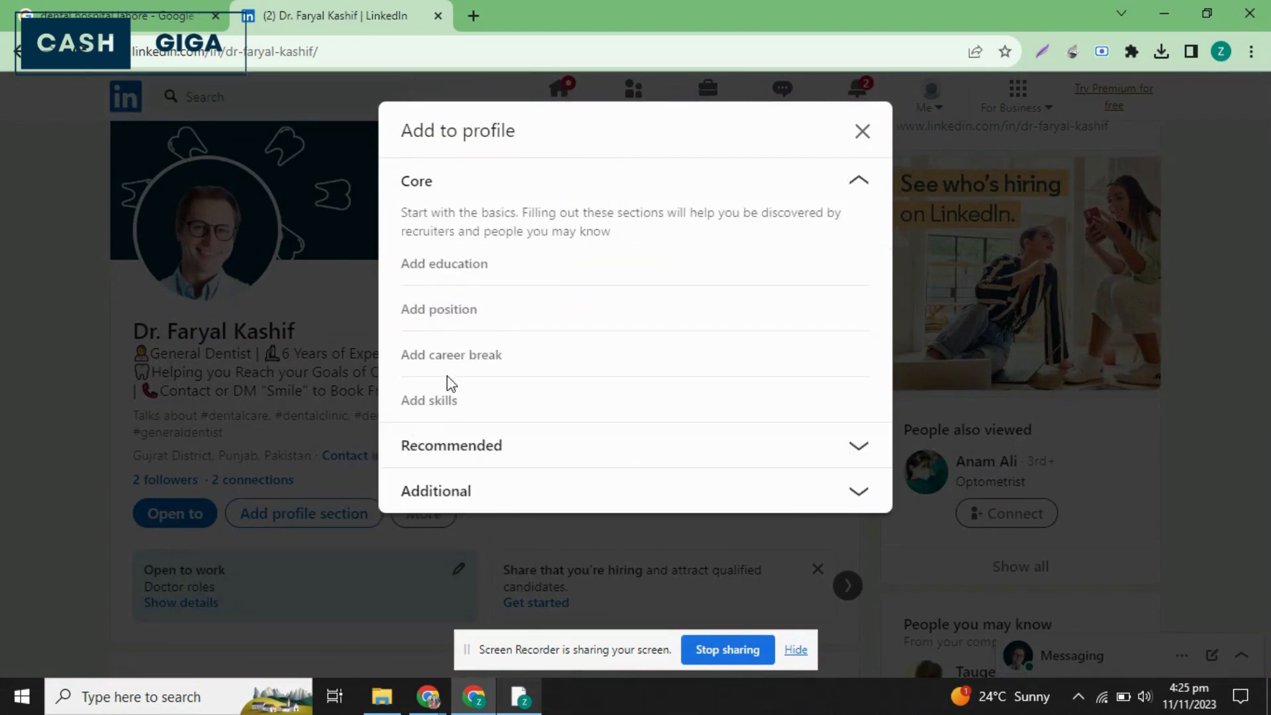
click(534, 446)
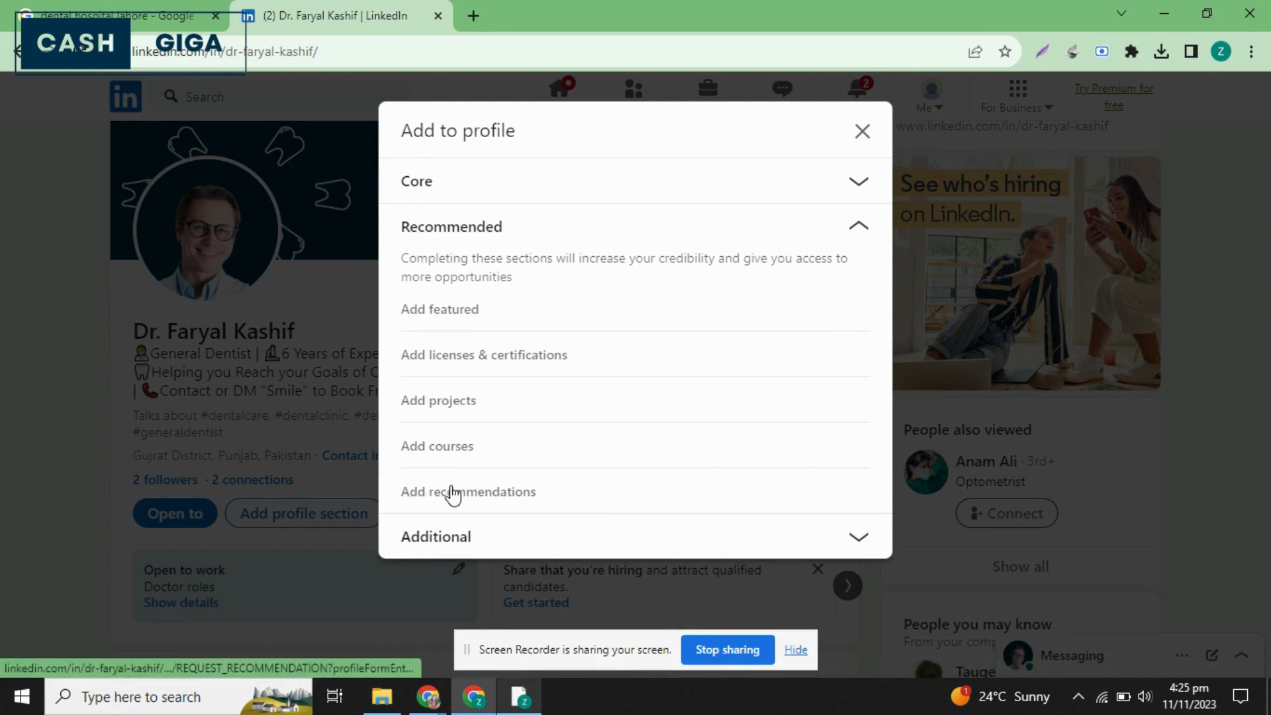
click(540, 540)
scroll(543, 546, down, 3)
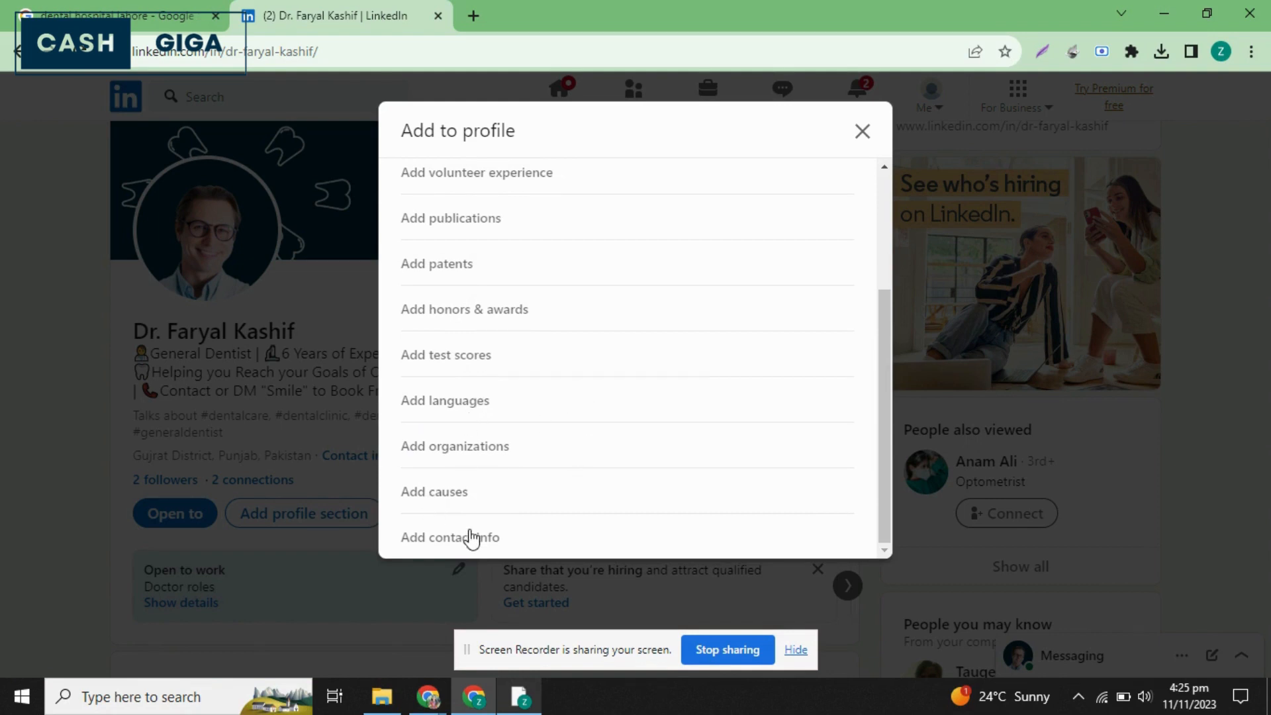
click(860, 132)
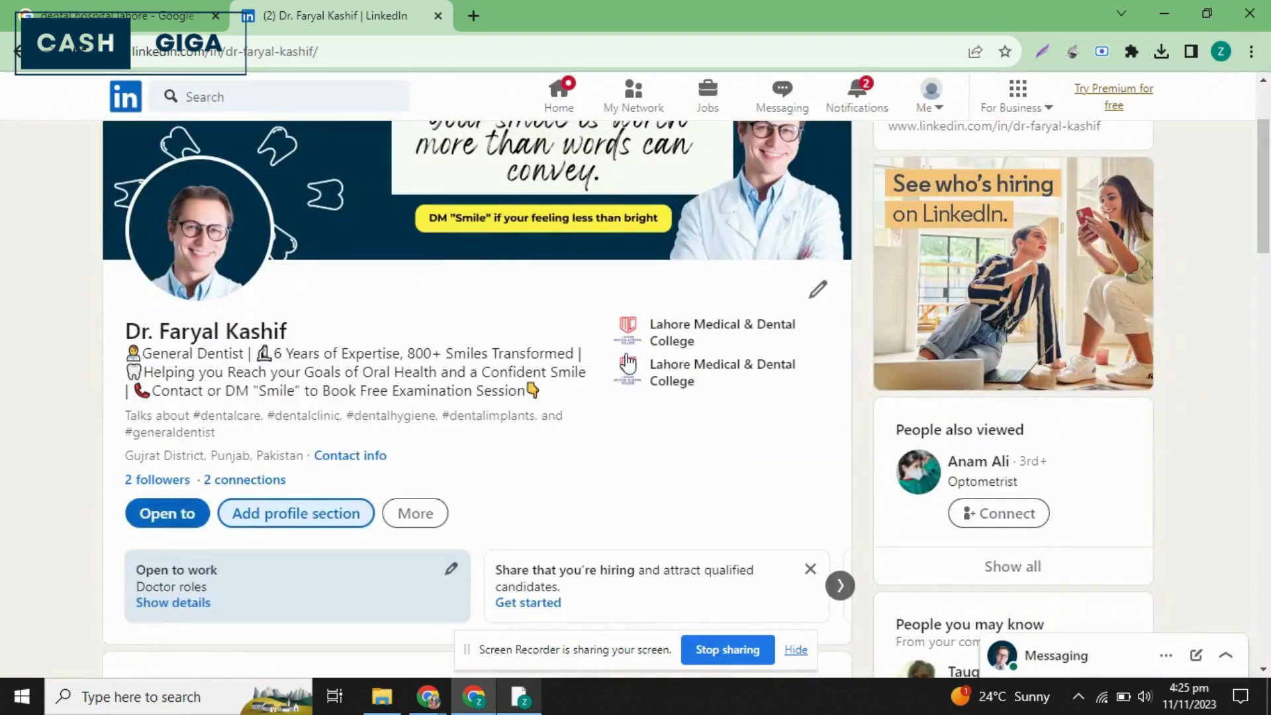
Open the contact info for editing from the profile's intro form.
click(824, 289)
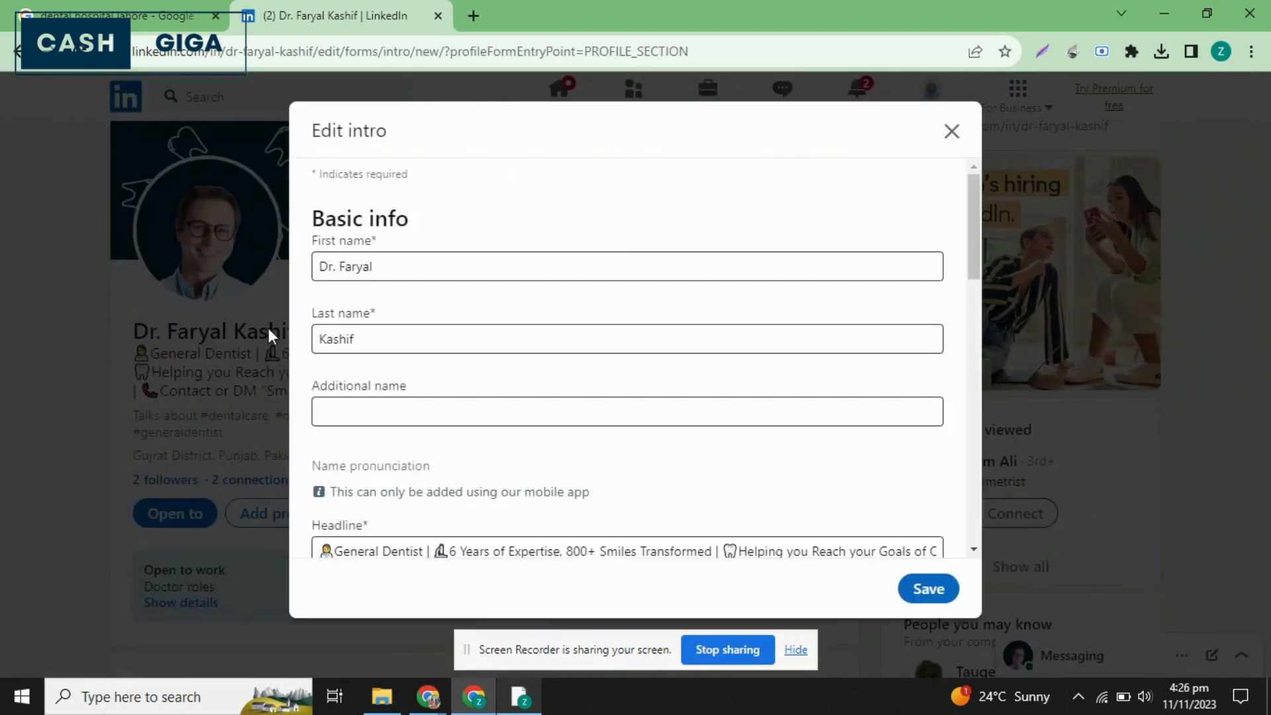
scroll(472, 331, down, 4)
scroll(472, 331, down, 10)
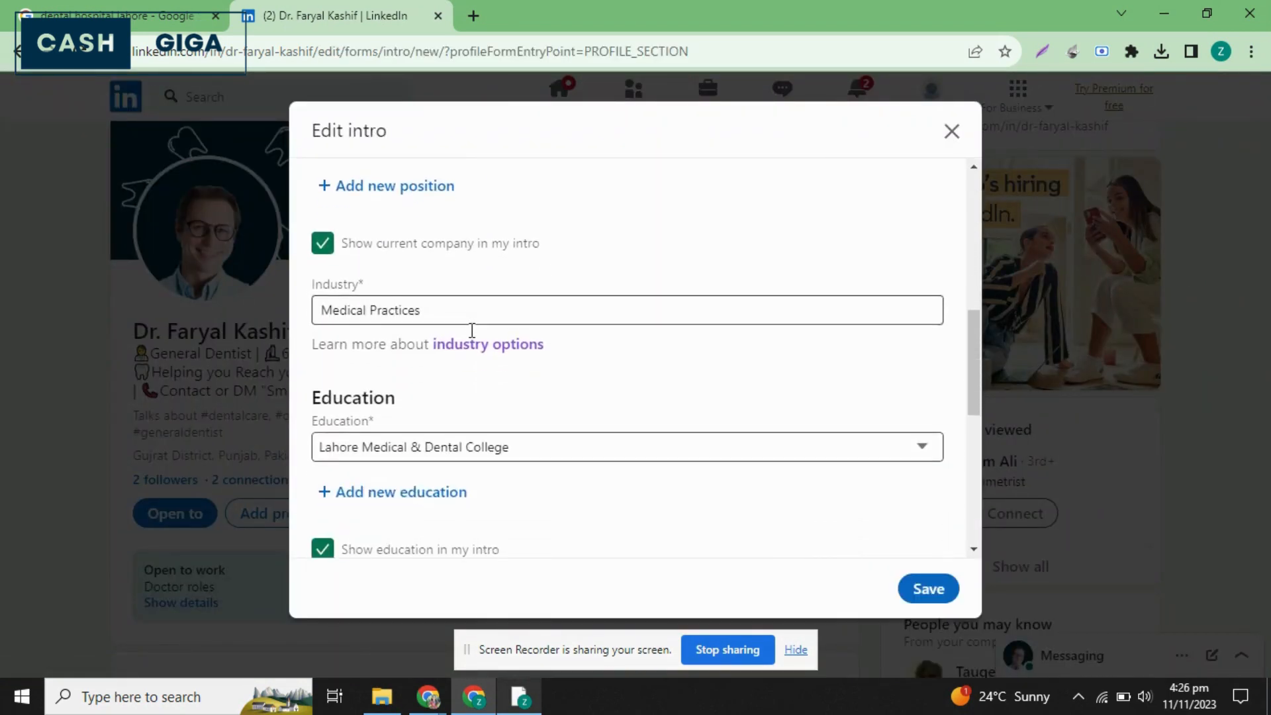
scroll(472, 331, down, 3)
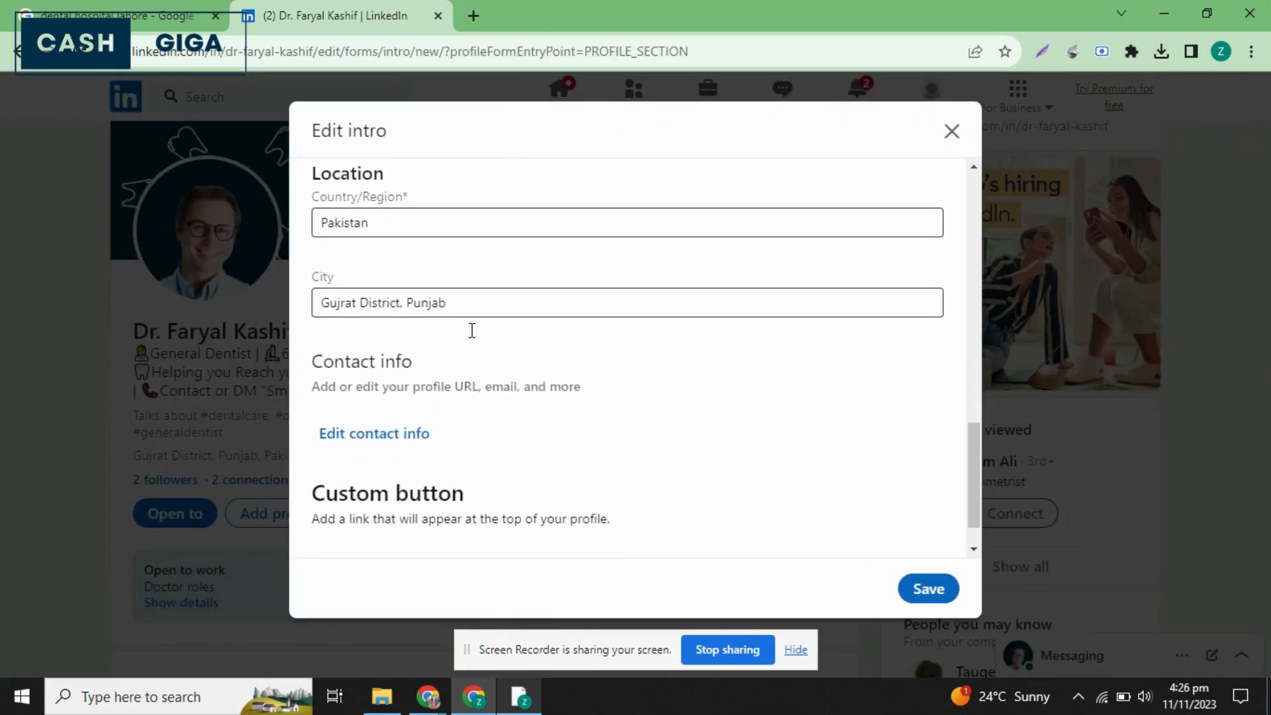
scroll(471, 331, up, 1)
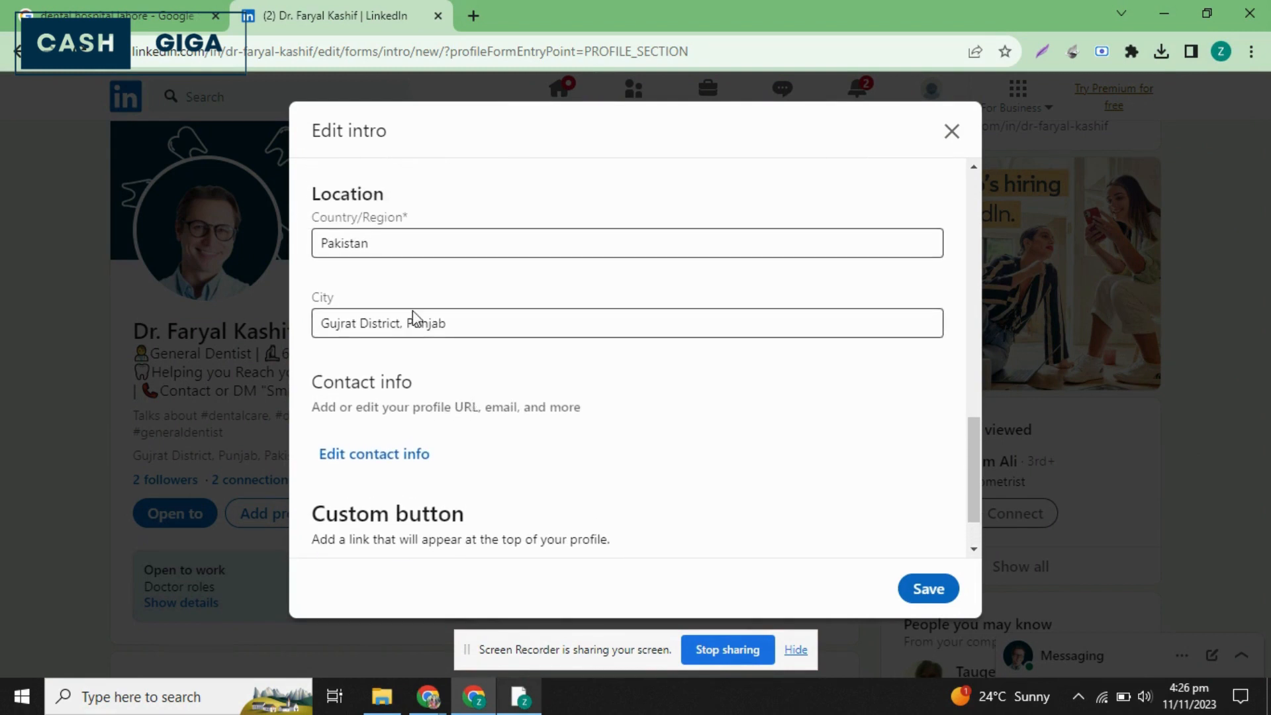
scroll(430, 458, down, 1)
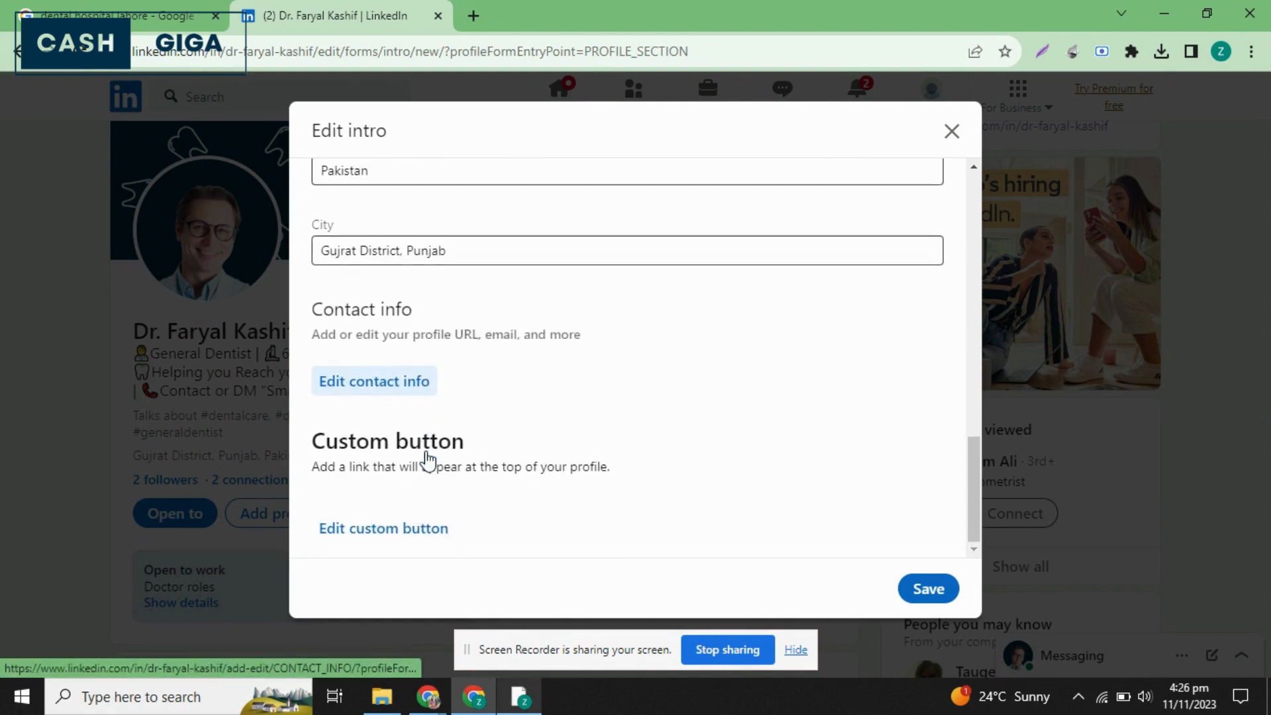
click(357, 381)
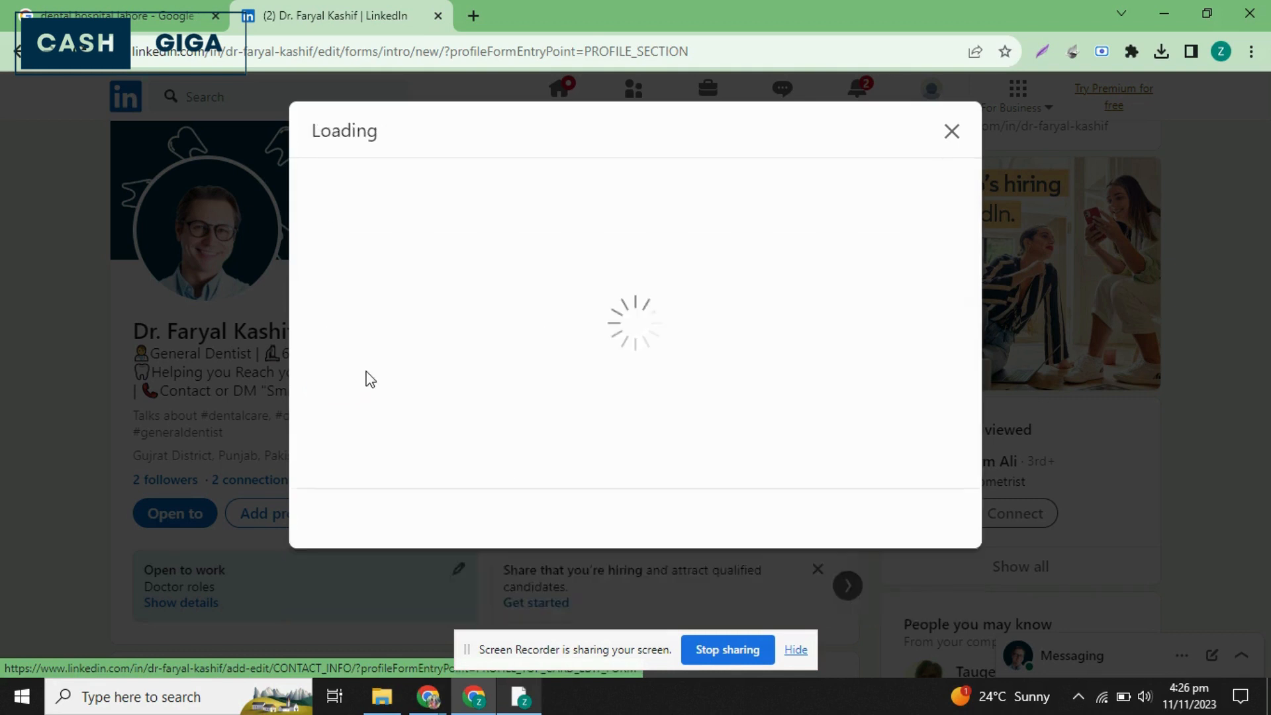
Enter the dentist's phone number in the contact info and set its phone type to Work.
click(432, 395)
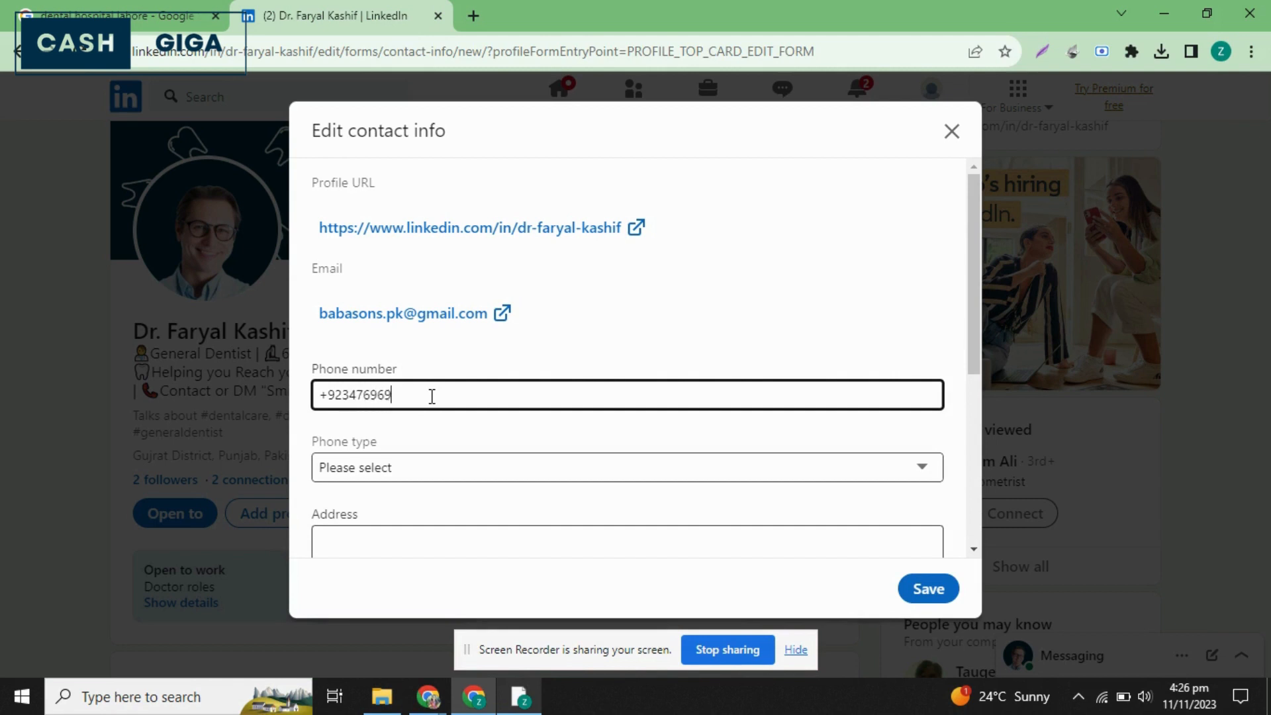
scroll(431, 396, down, 4)
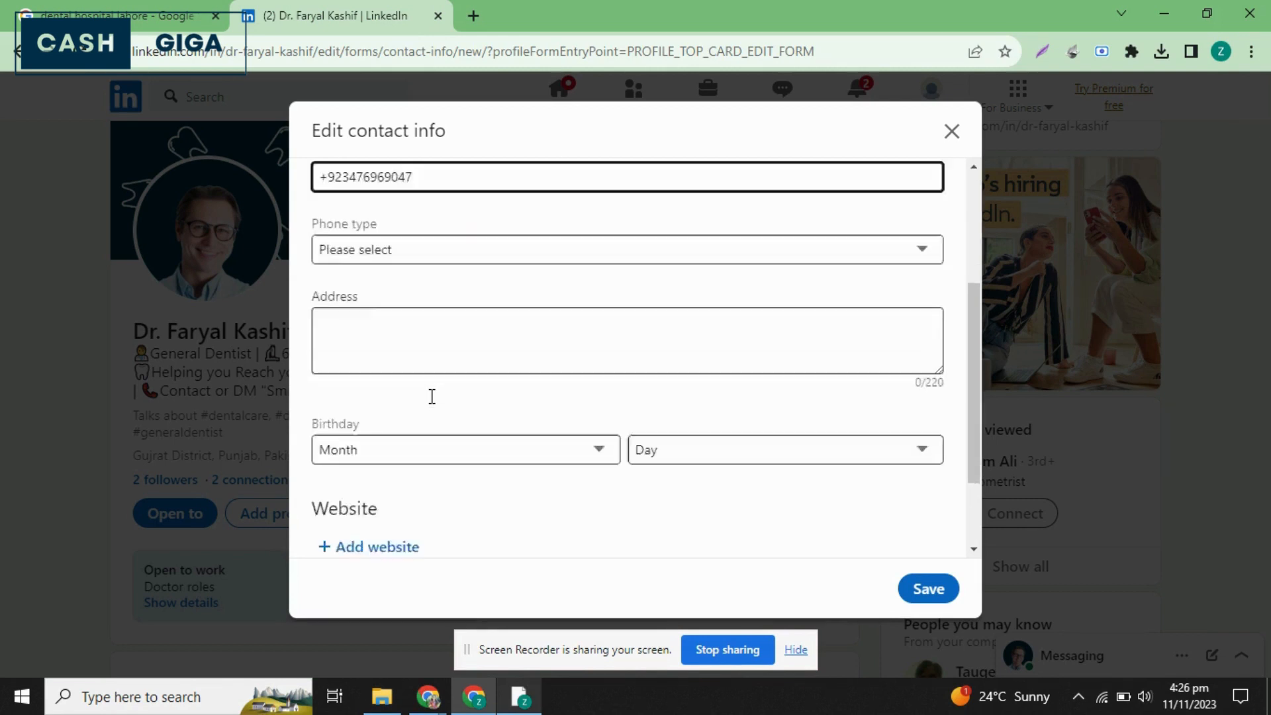
click(576, 185)
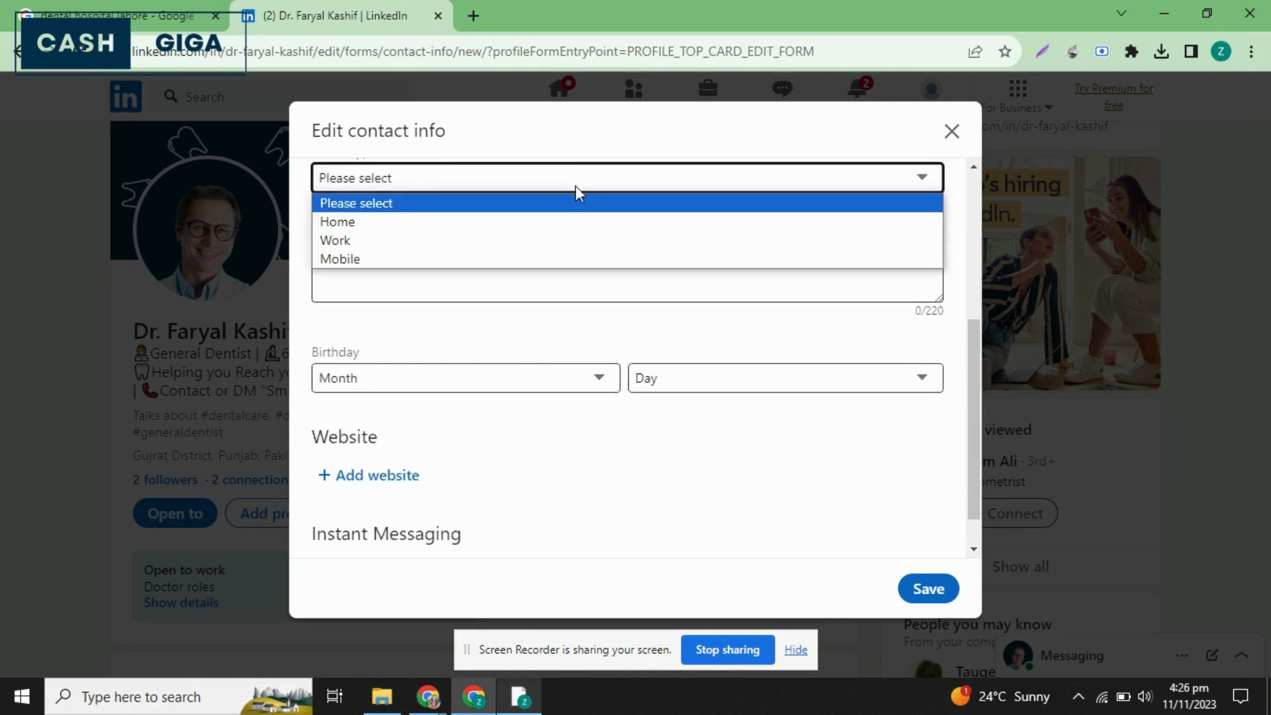
click(423, 224)
click(490, 189)
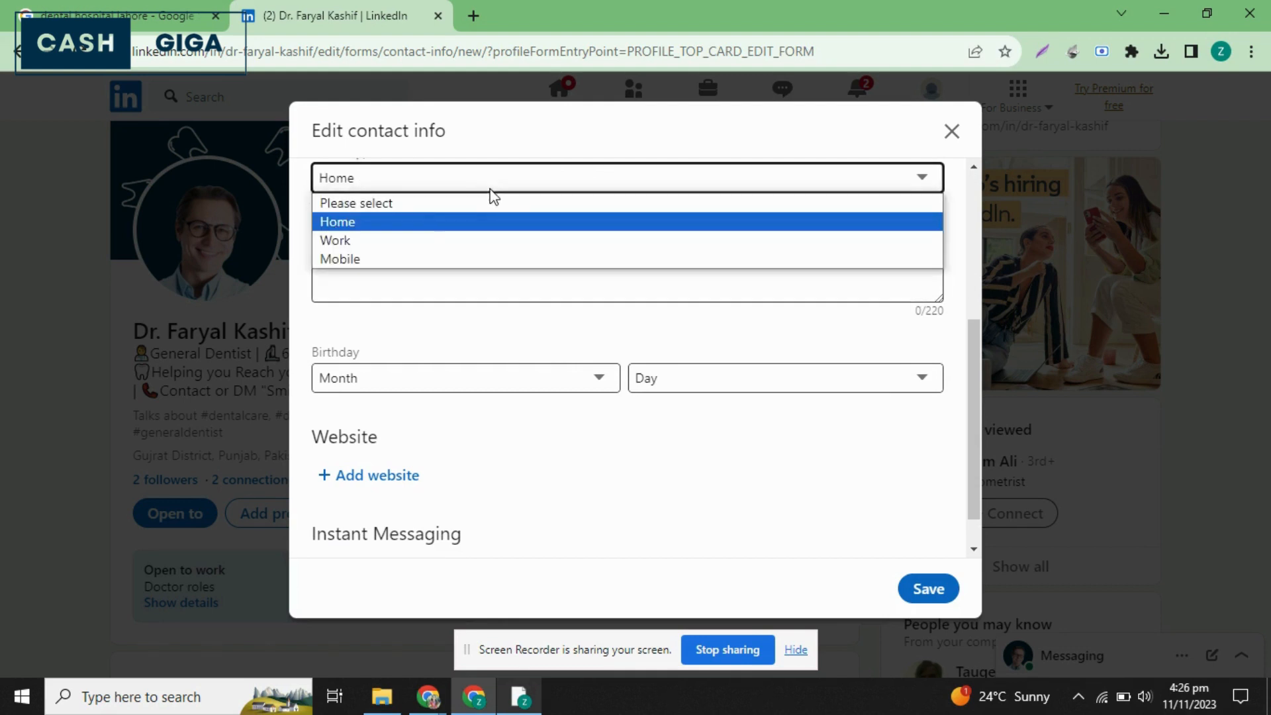
click(389, 240)
Fill in the contact info's address with the dentist's city.
click(386, 238)
scroll(388, 240, up, 2)
scroll(387, 239, up, 4)
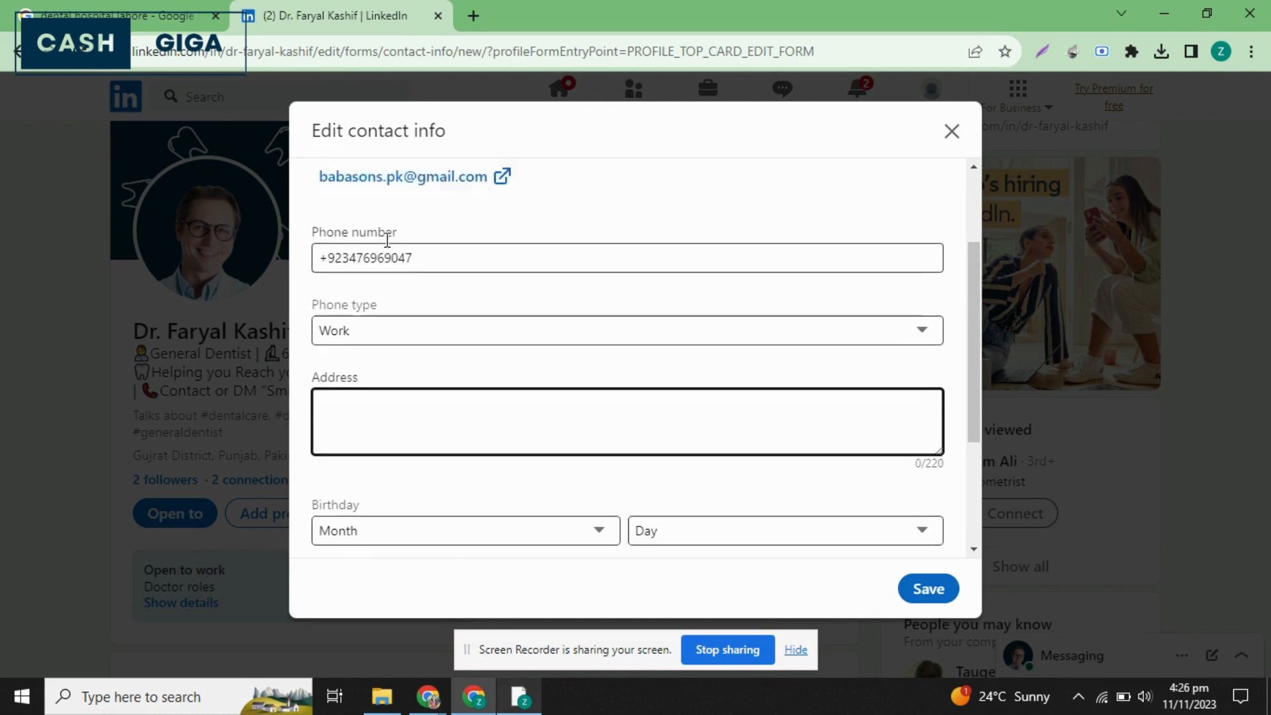
scroll(386, 239, down, 3)
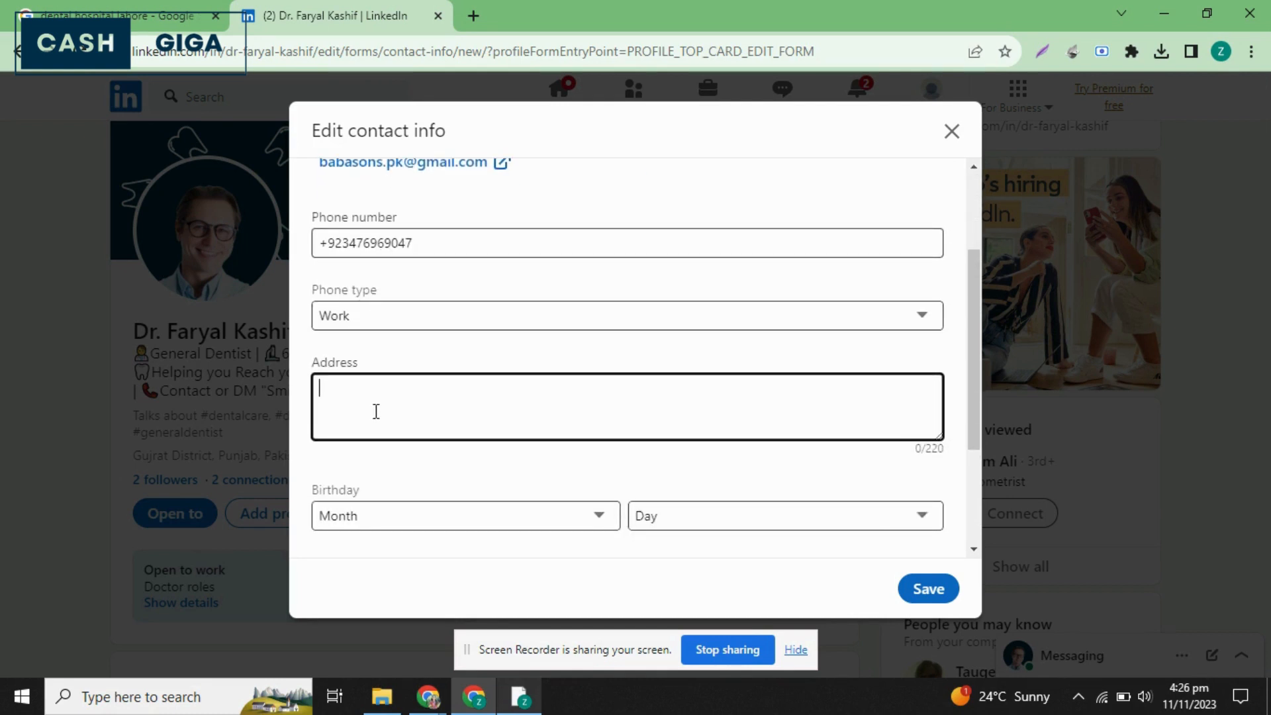
scroll(376, 411, up, 1)
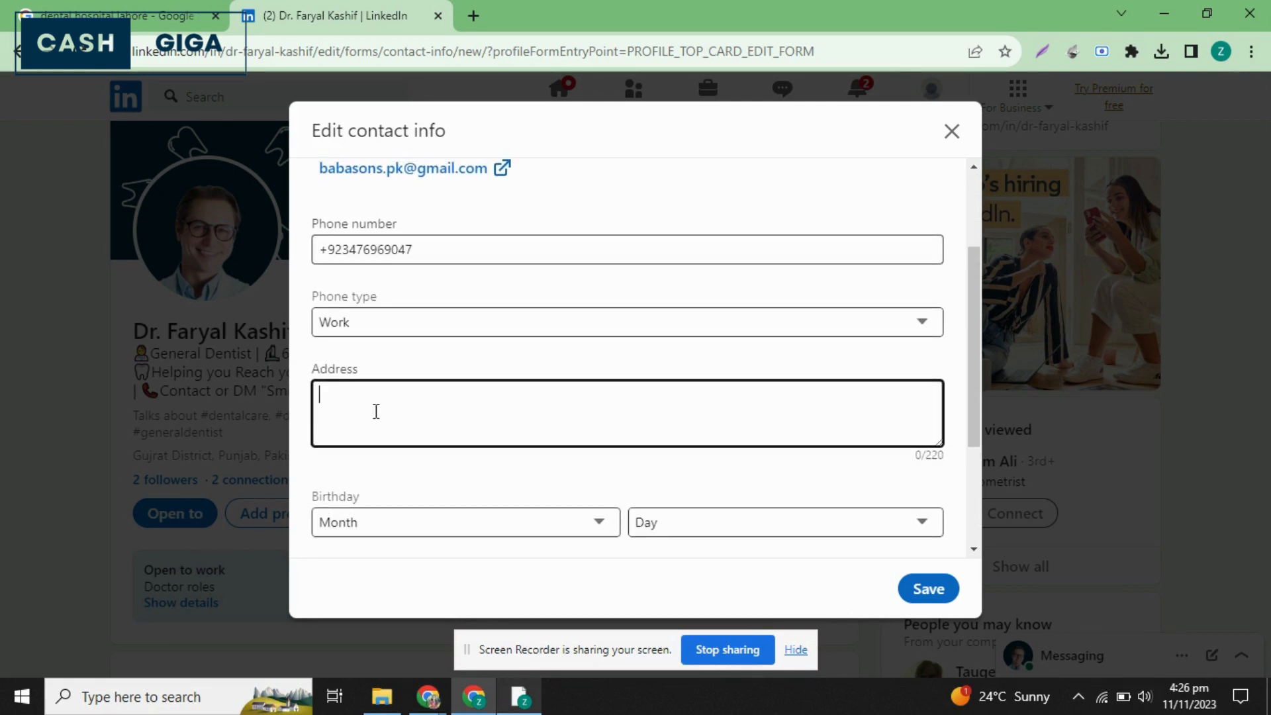
scroll(376, 411, up, 3)
scroll(375, 414, down, 3)
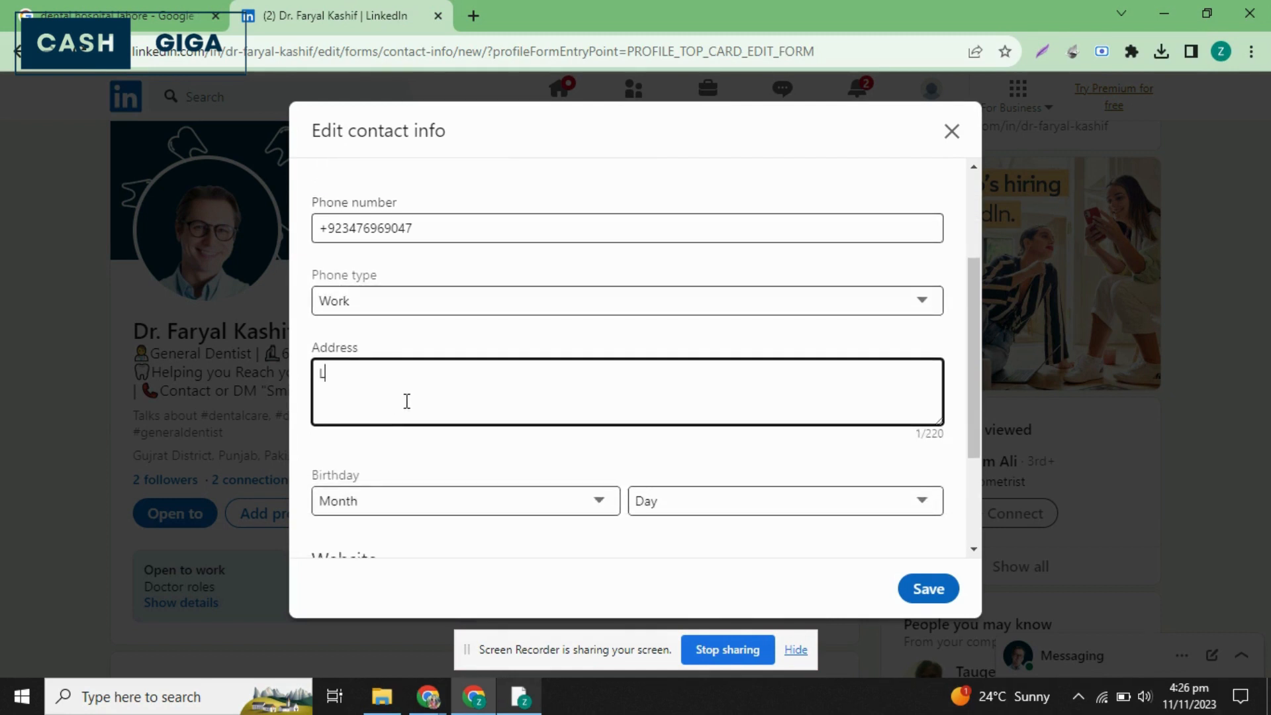
text(ahore)
Choose the month and day of the dentist's birthday in the contact info.
scroll(407, 401, down, 2)
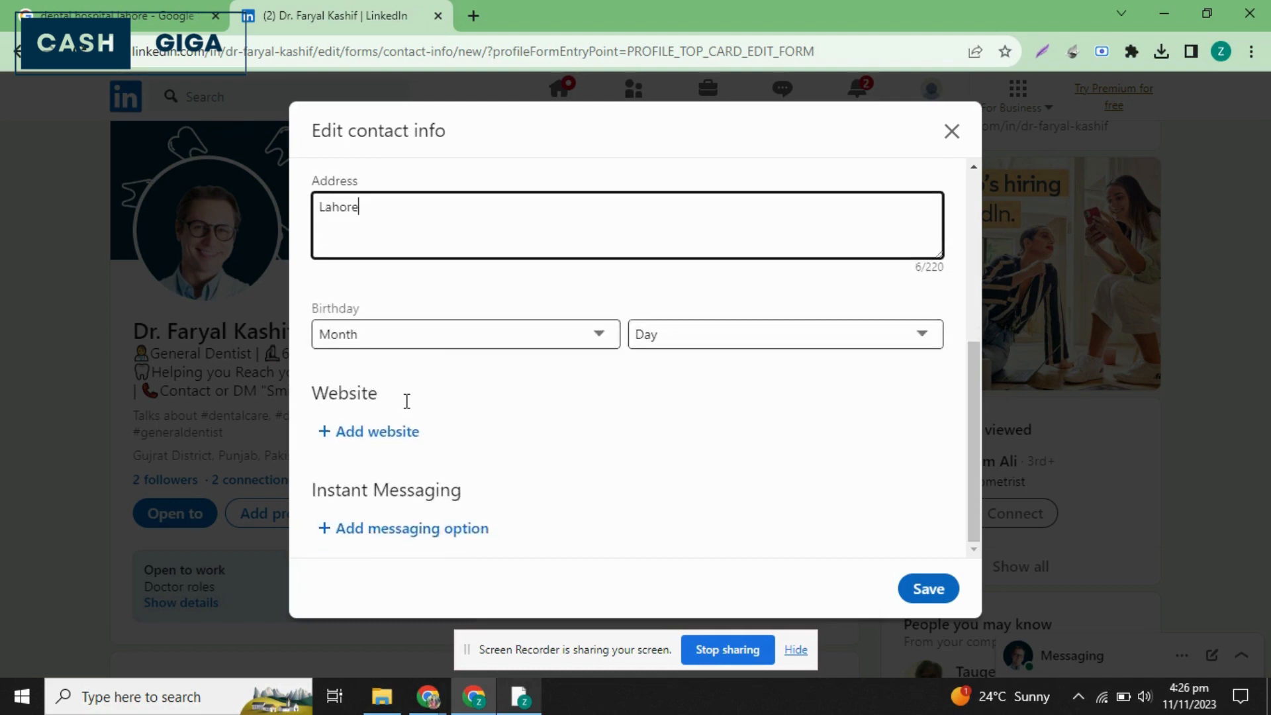
click(462, 336)
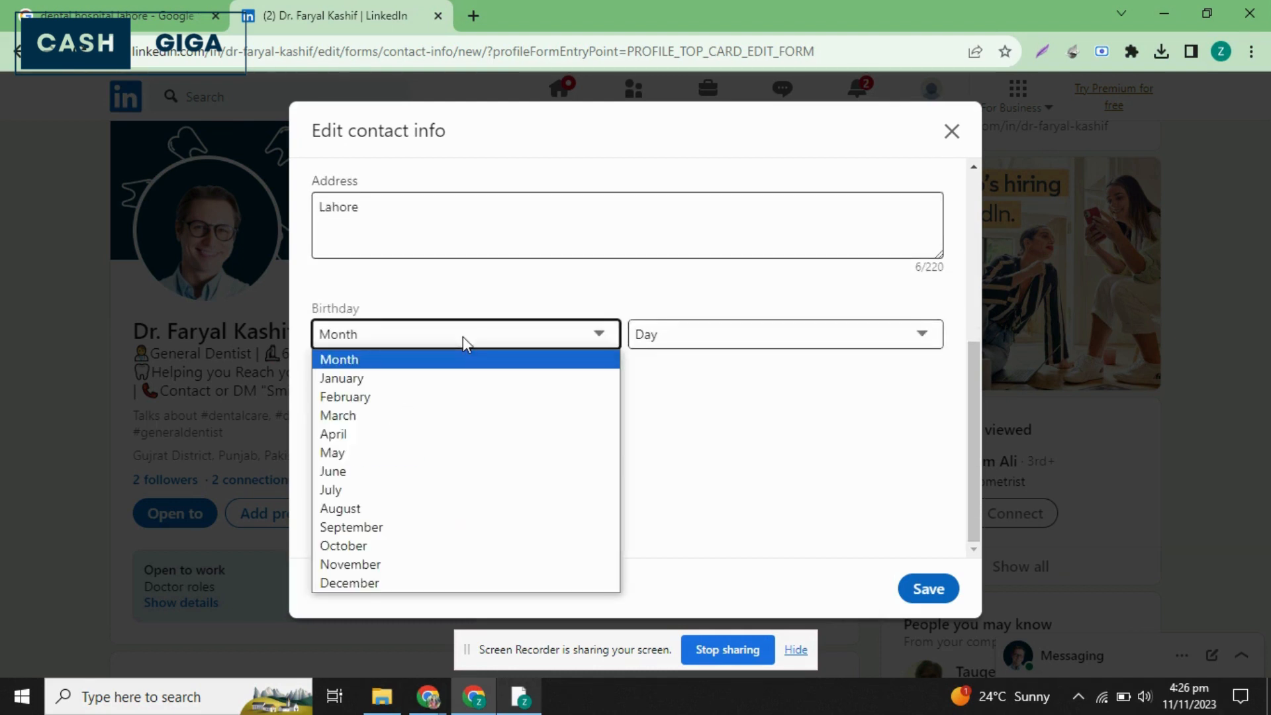
click(351, 545)
click(680, 344)
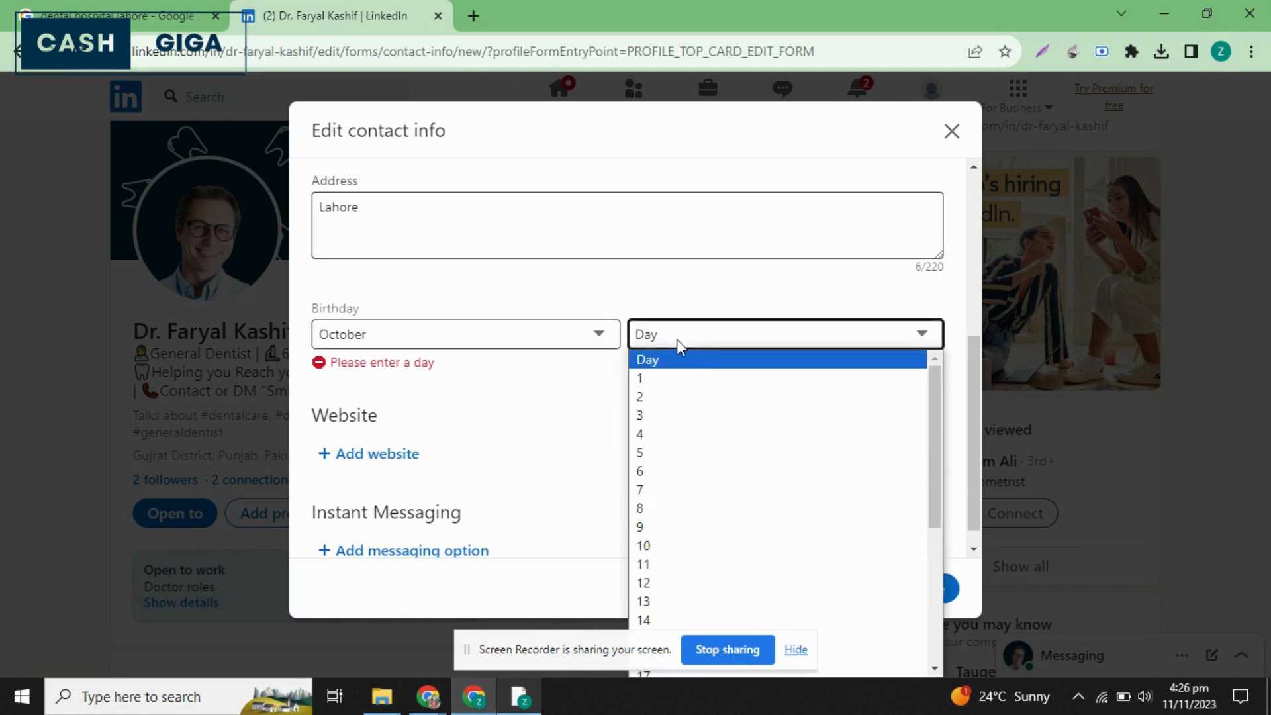
click(670, 474)
Add the website cashgiga.com to the contact info with Company as its website type.
scroll(432, 446, down, 1)
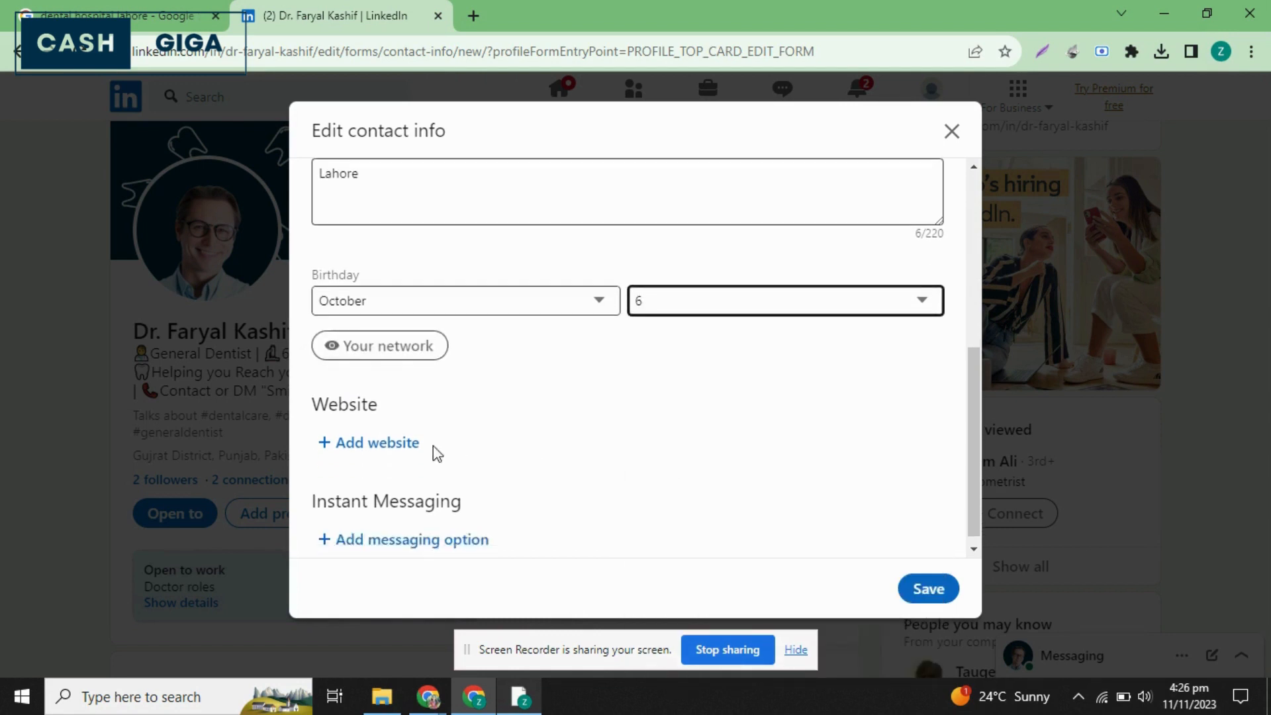
click(368, 434)
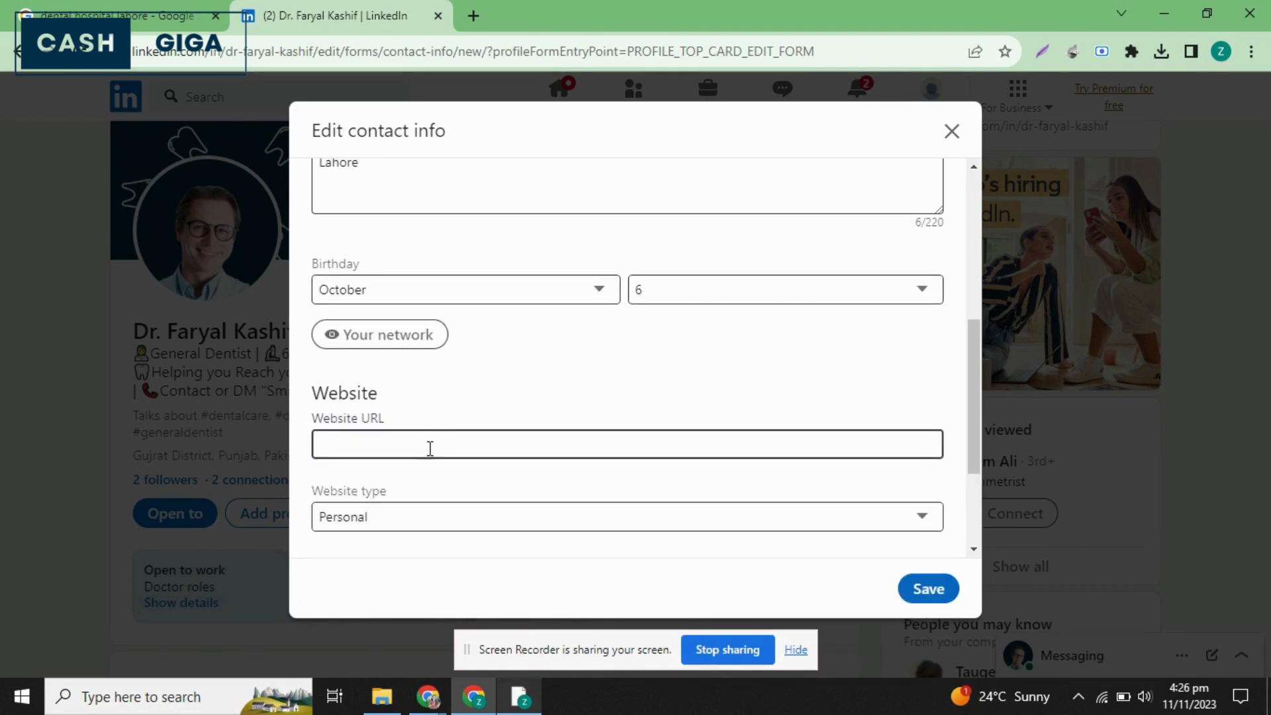
click(426, 449)
text(cash)
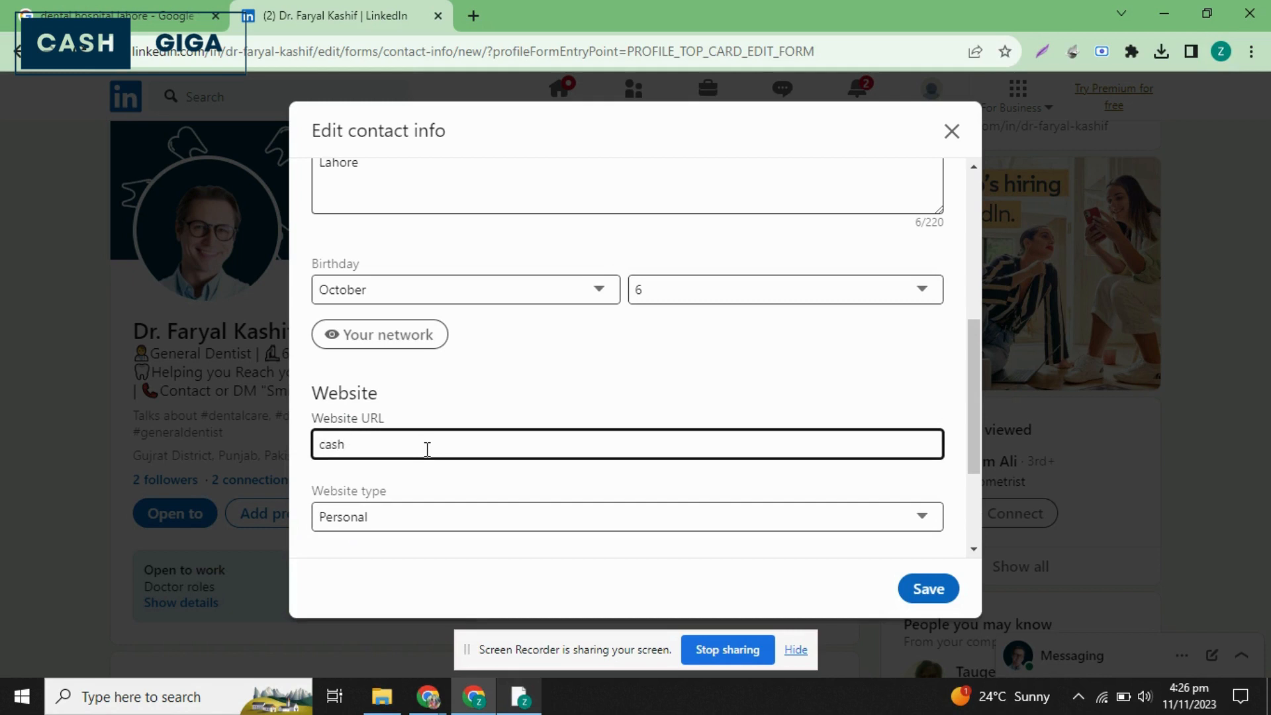
text(giga.com)
scroll(427, 448, down, 2)
click(485, 371)
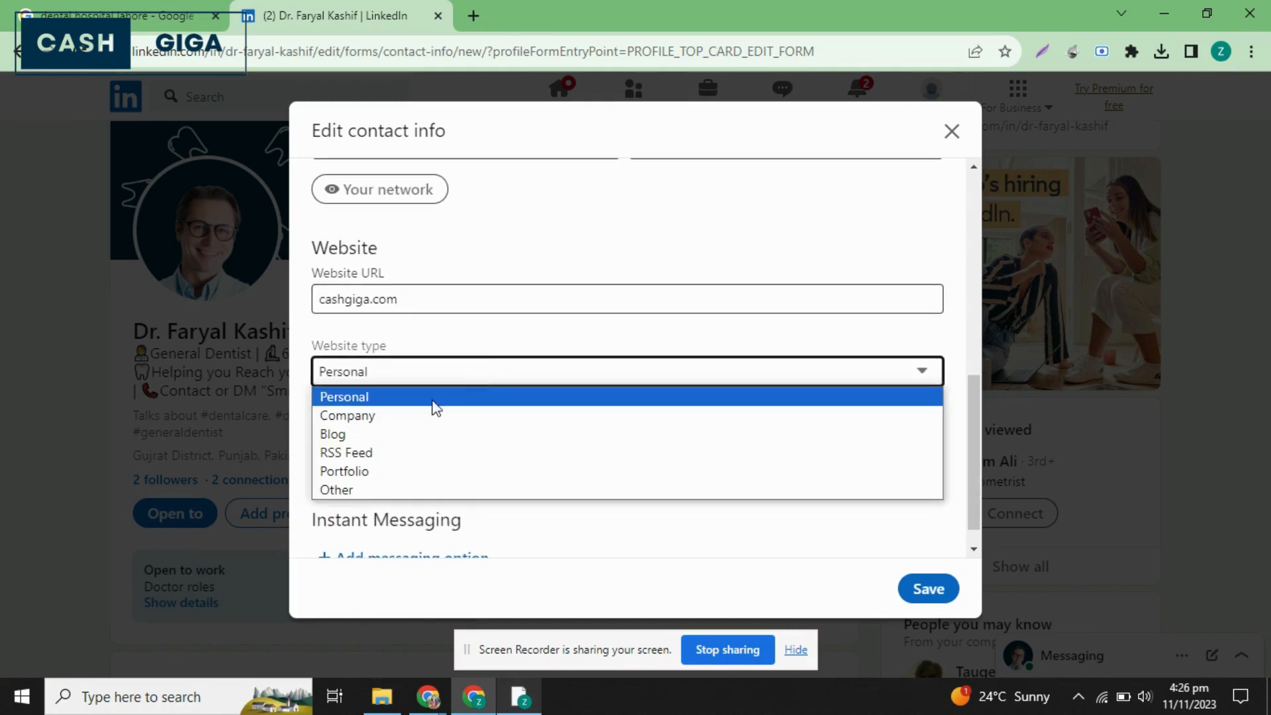
click(370, 415)
Add an instant messaging option with Skype as the service and enter the messaging username.
scroll(366, 427, down, 1)
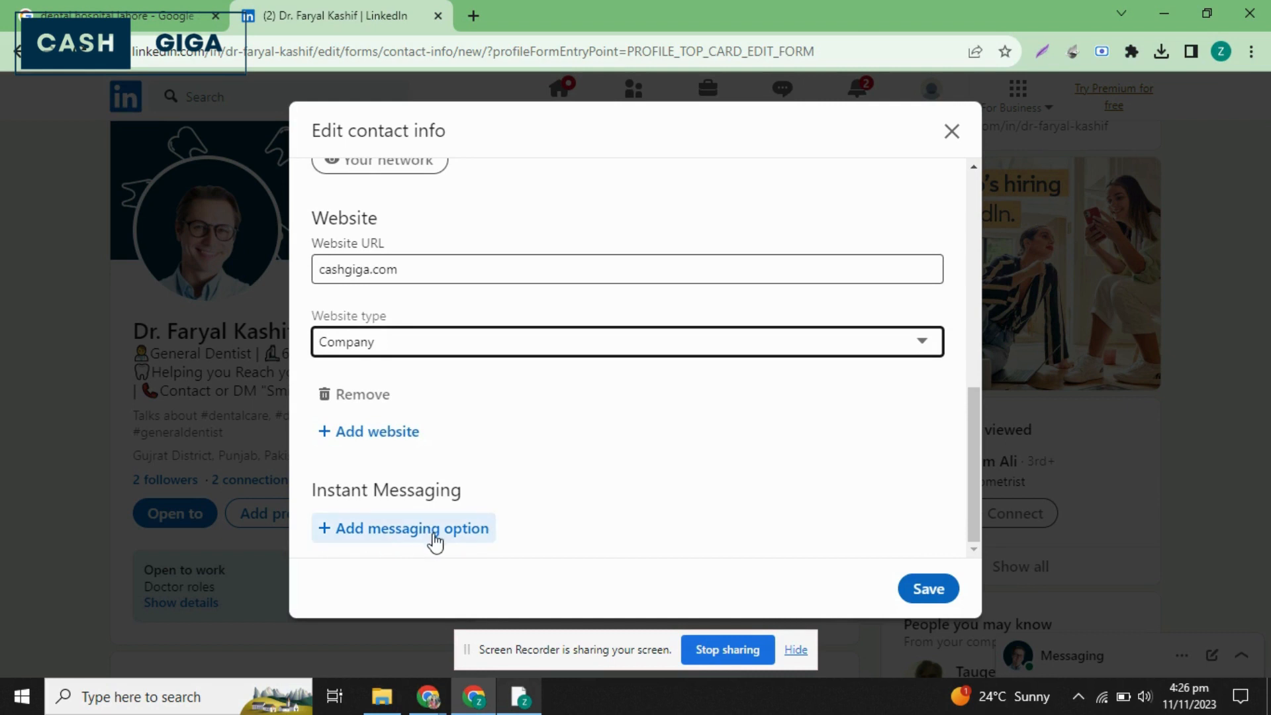
click(464, 537)
scroll(471, 445, down, 5)
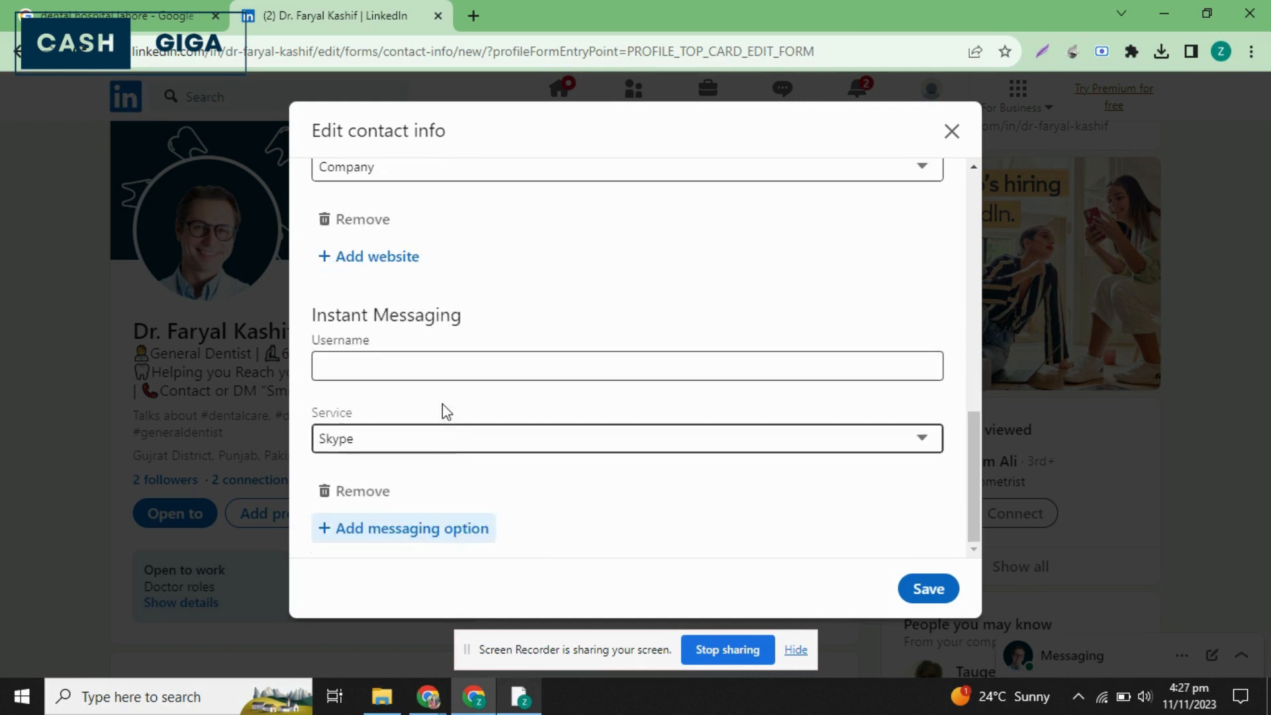
click(455, 452)
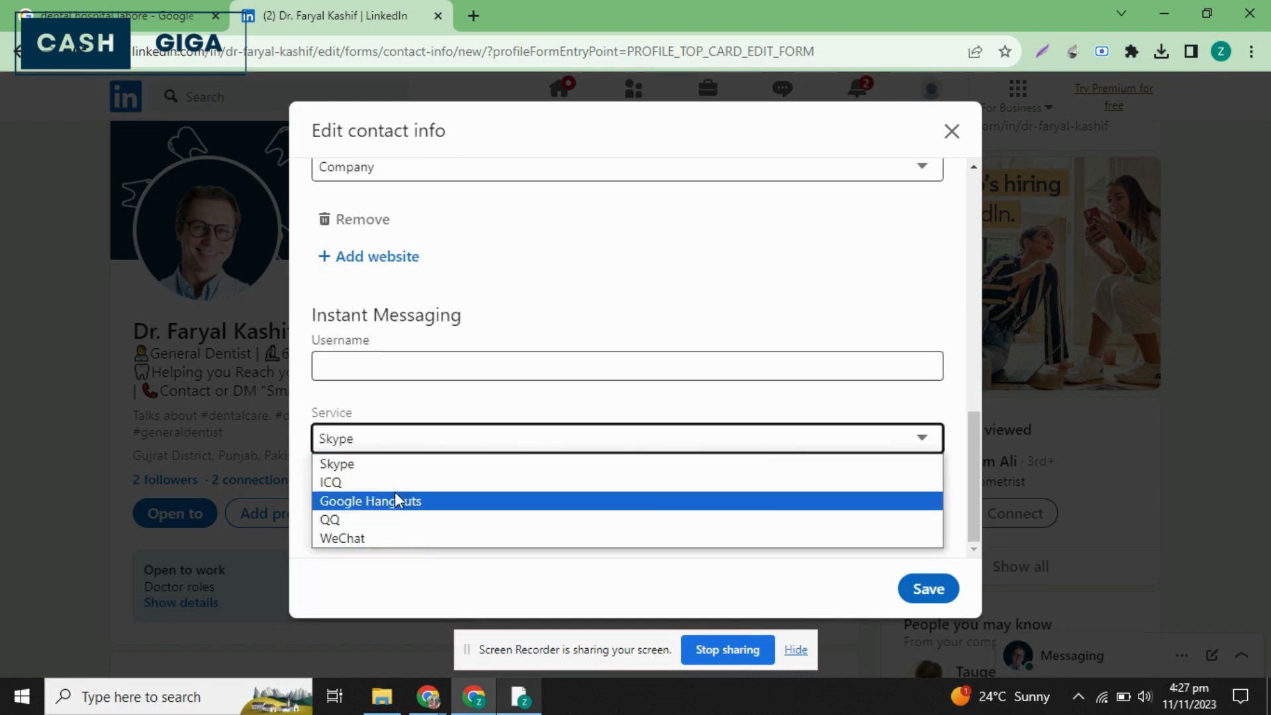
click(388, 467)
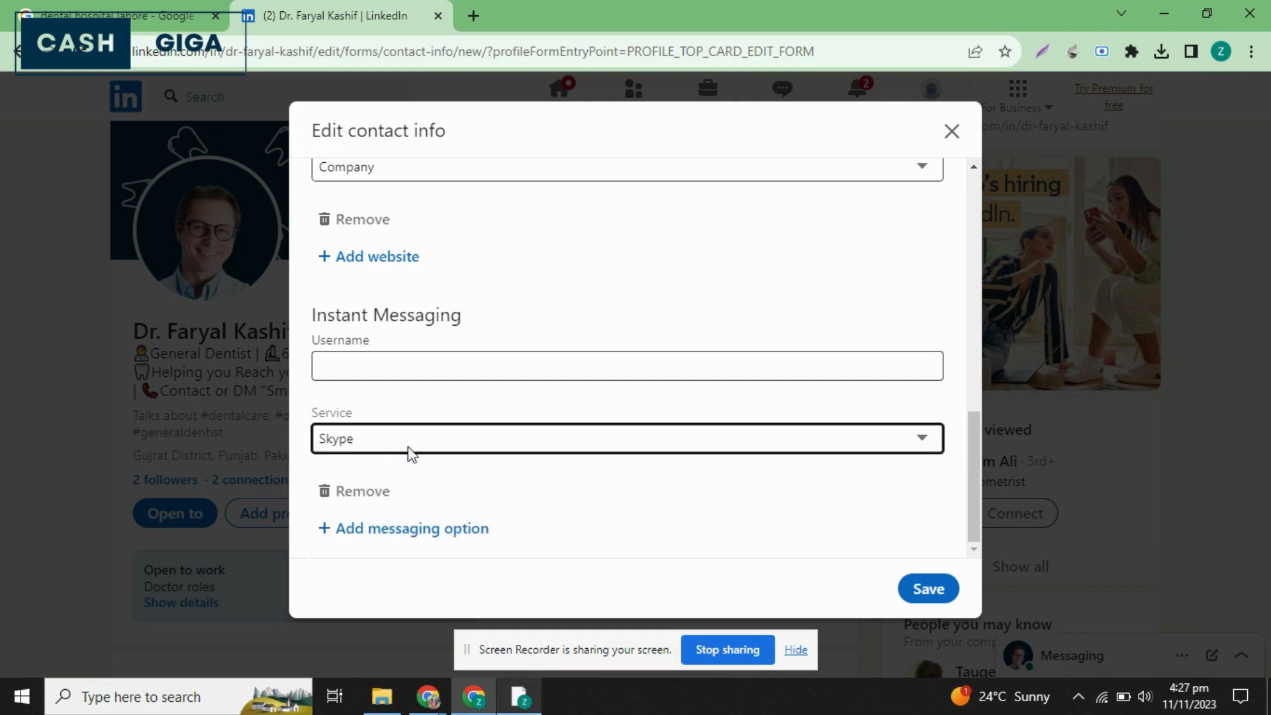
click(347, 367)
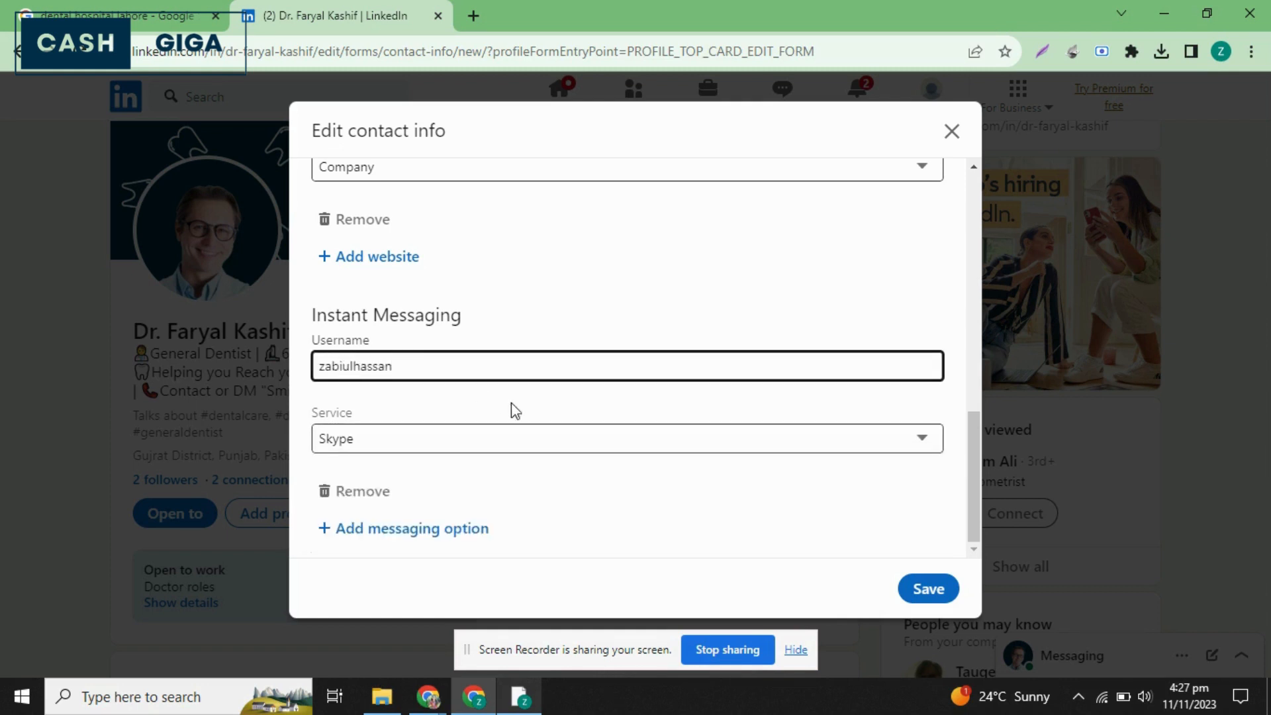
Review the contact info entries, save them, and save the intro form as well.
scroll(627, 477, up, 3)
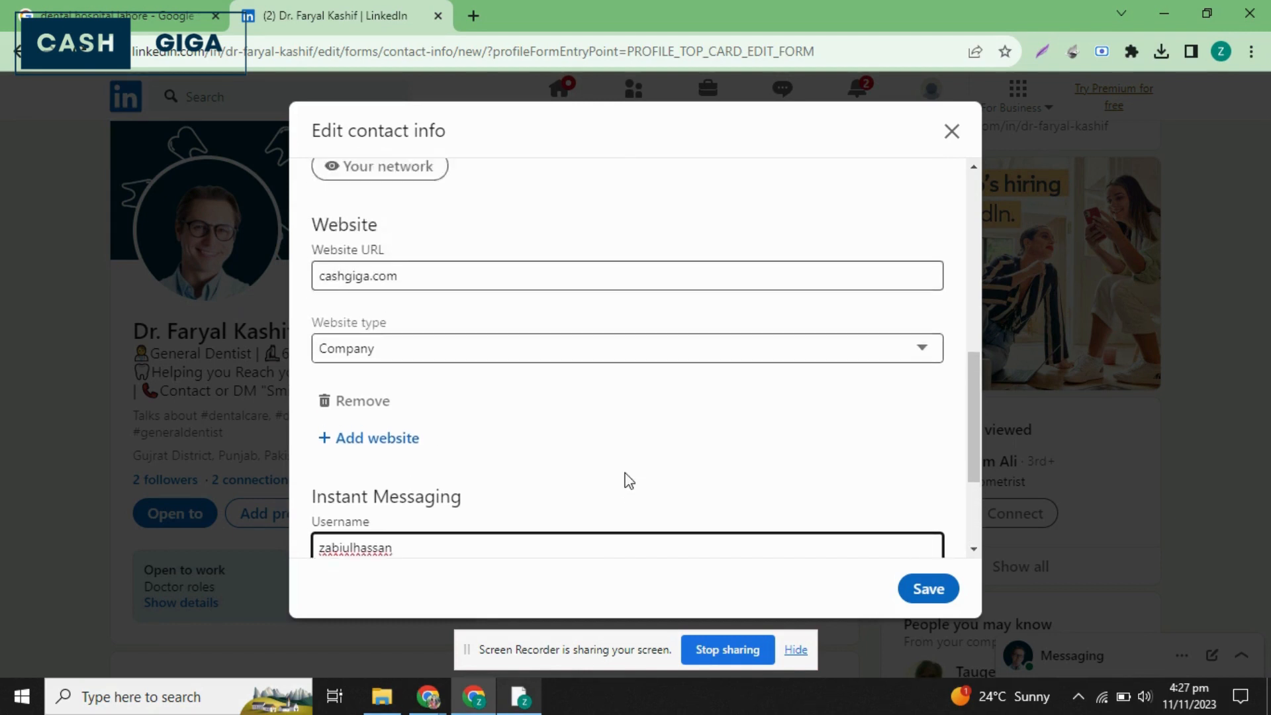
scroll(627, 478, up, 5)
click(928, 589)
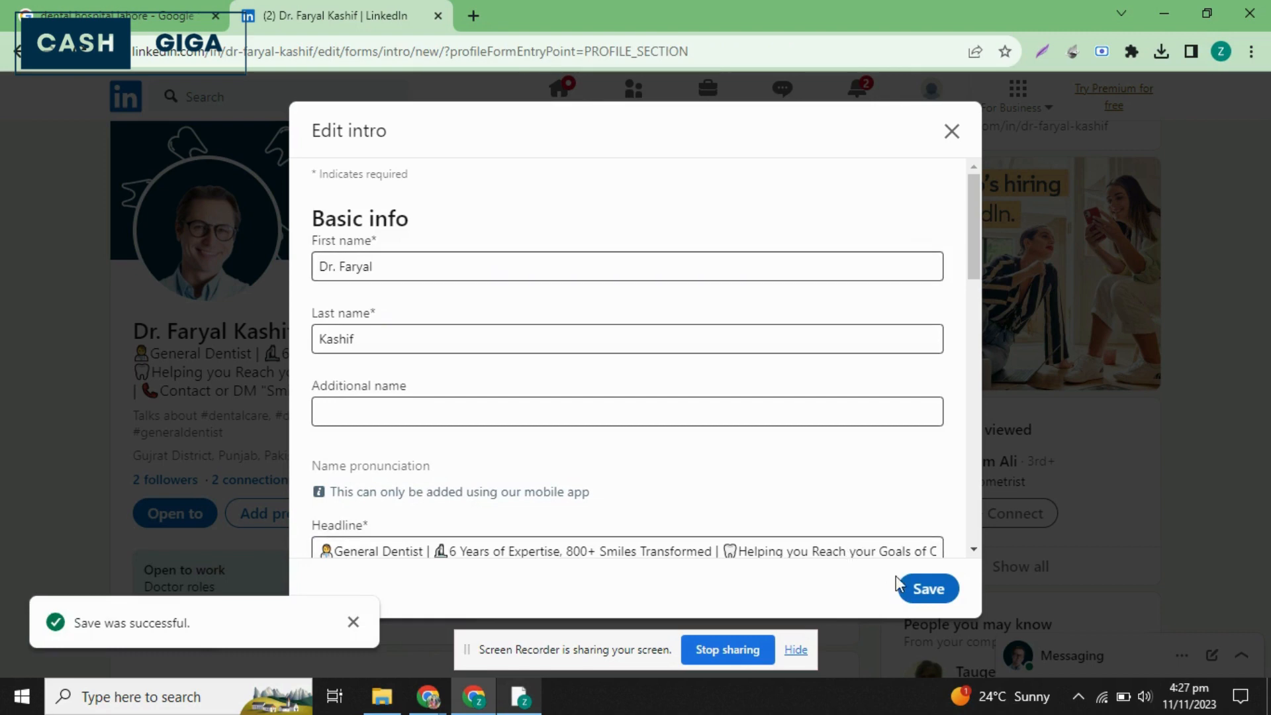
click(924, 586)
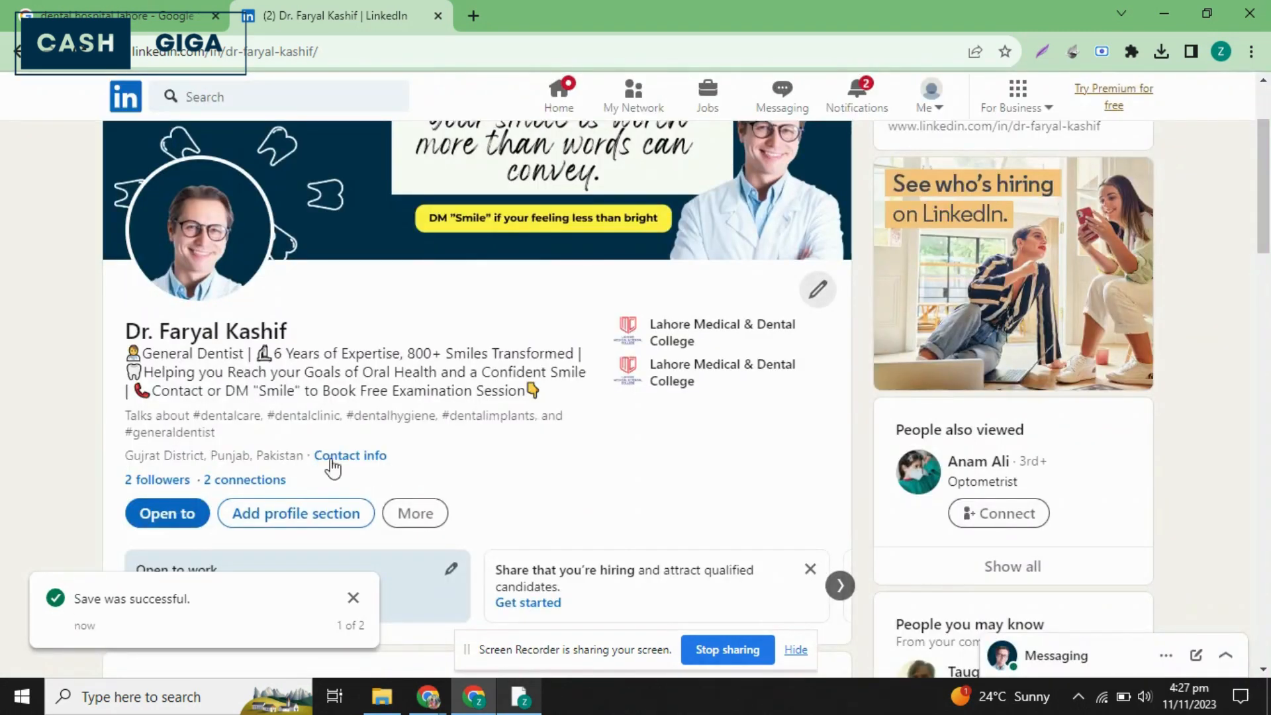
Check the contact info shown on the profile, reload the page, and read through all of its entries again.
click(350, 462)
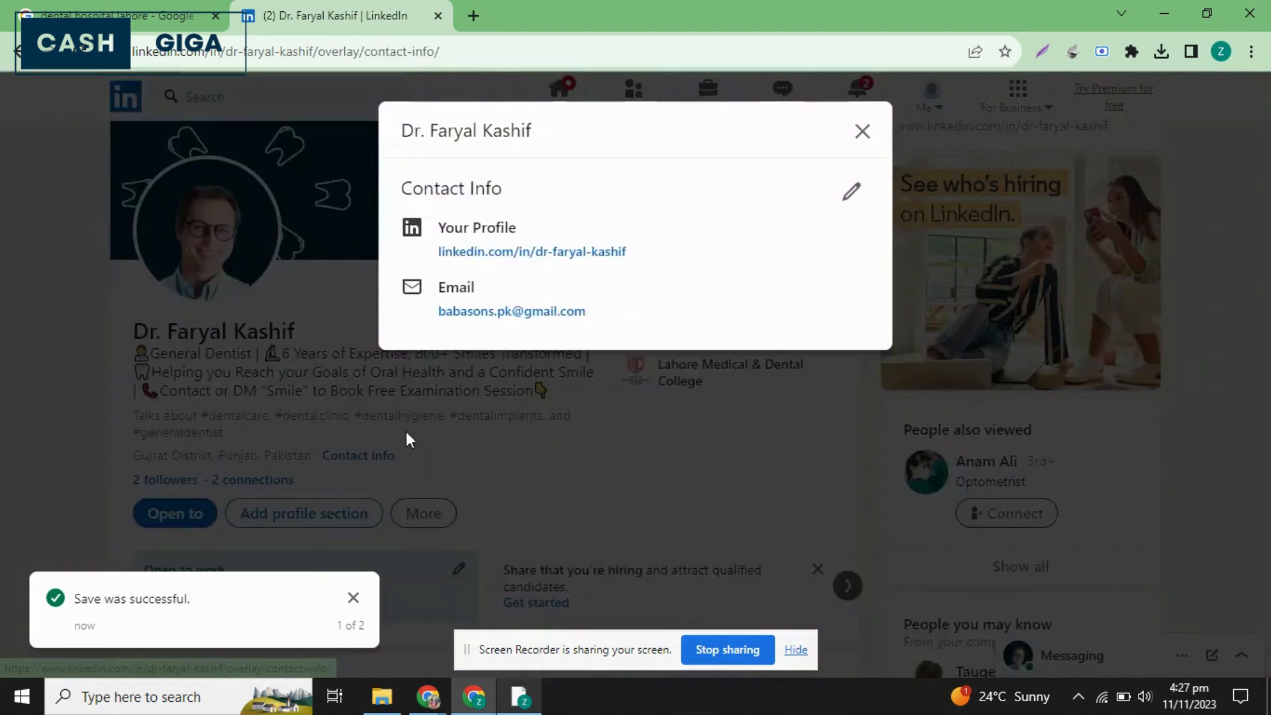
click(861, 131)
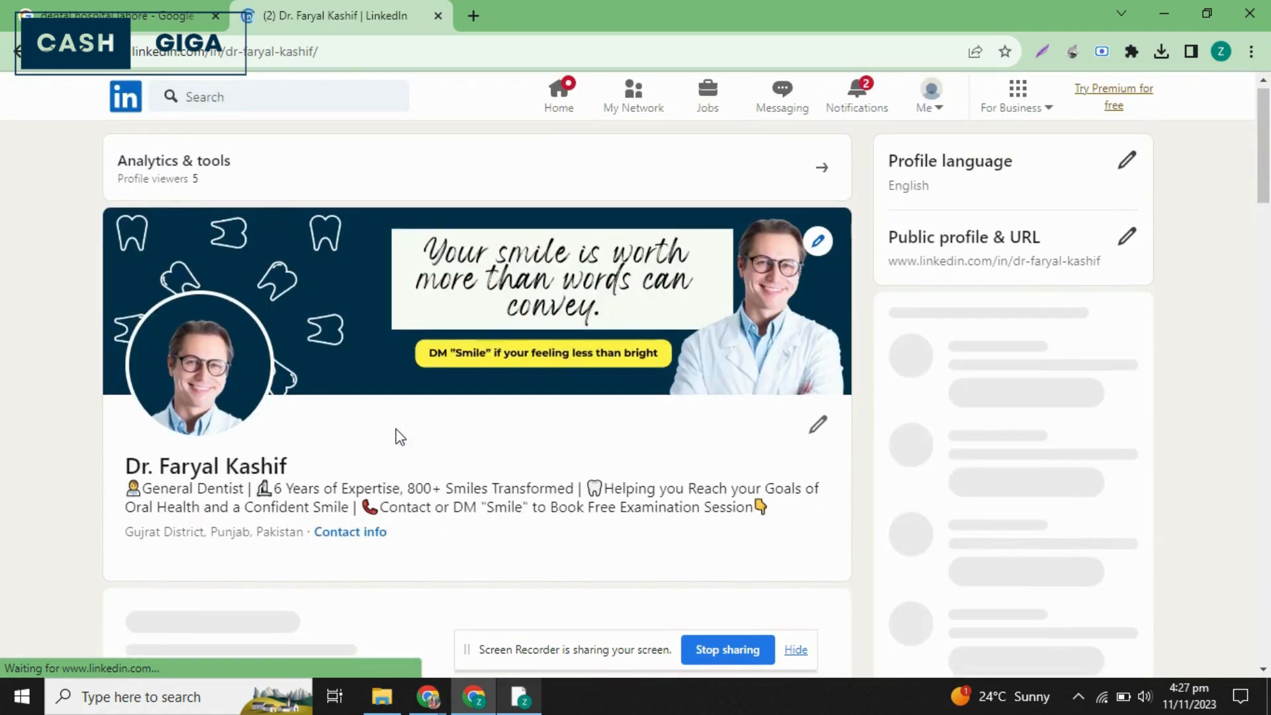
scroll(400, 437, down, 1)
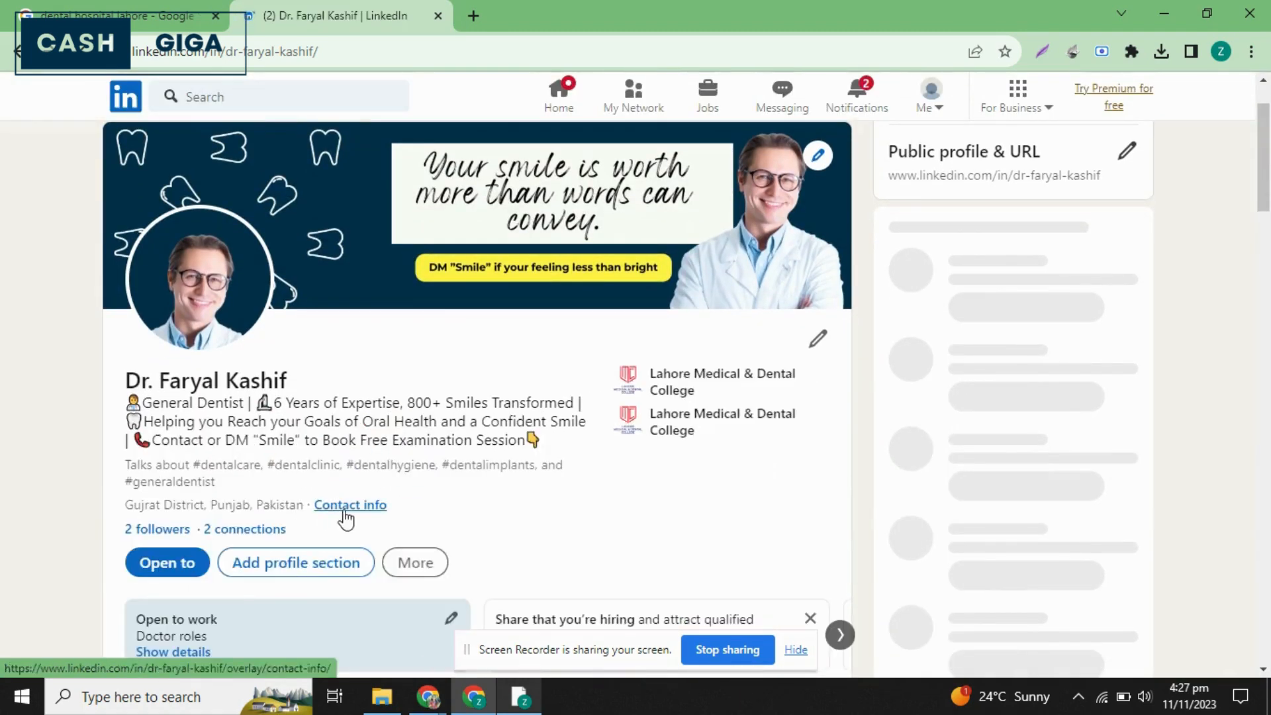
click(344, 508)
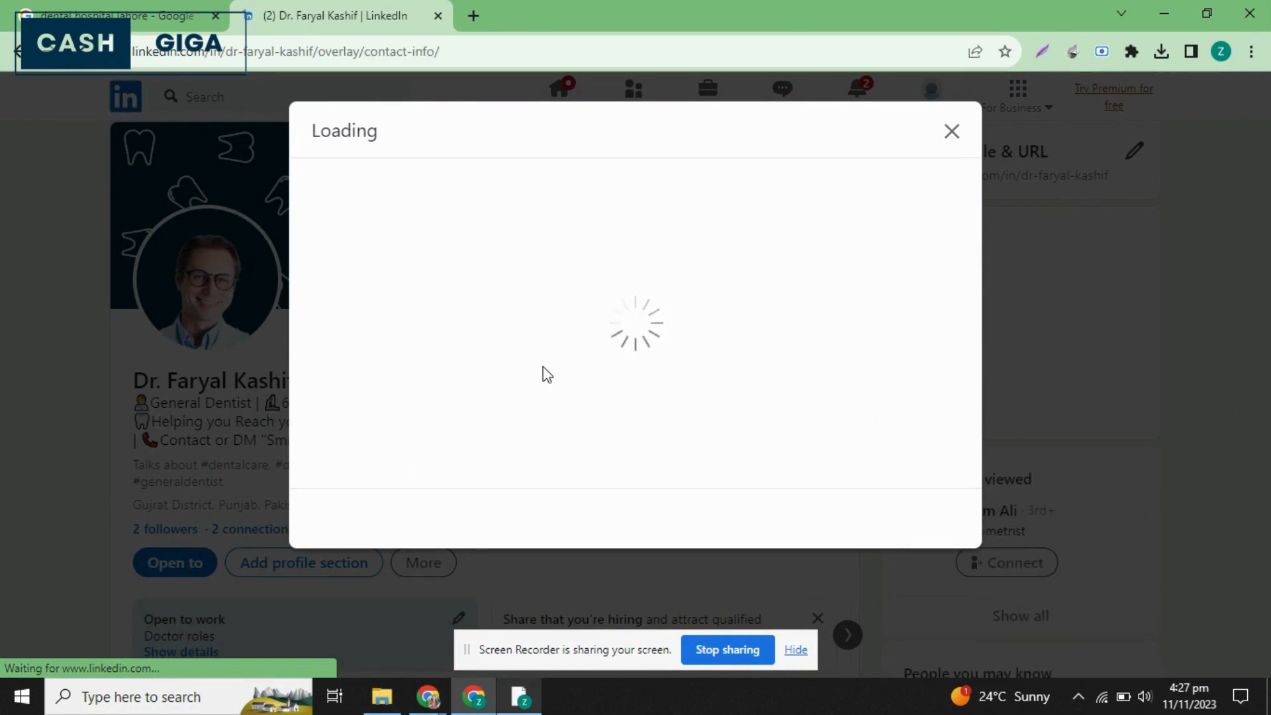
scroll(543, 365, down, 1)
scroll(543, 364, up, 1)
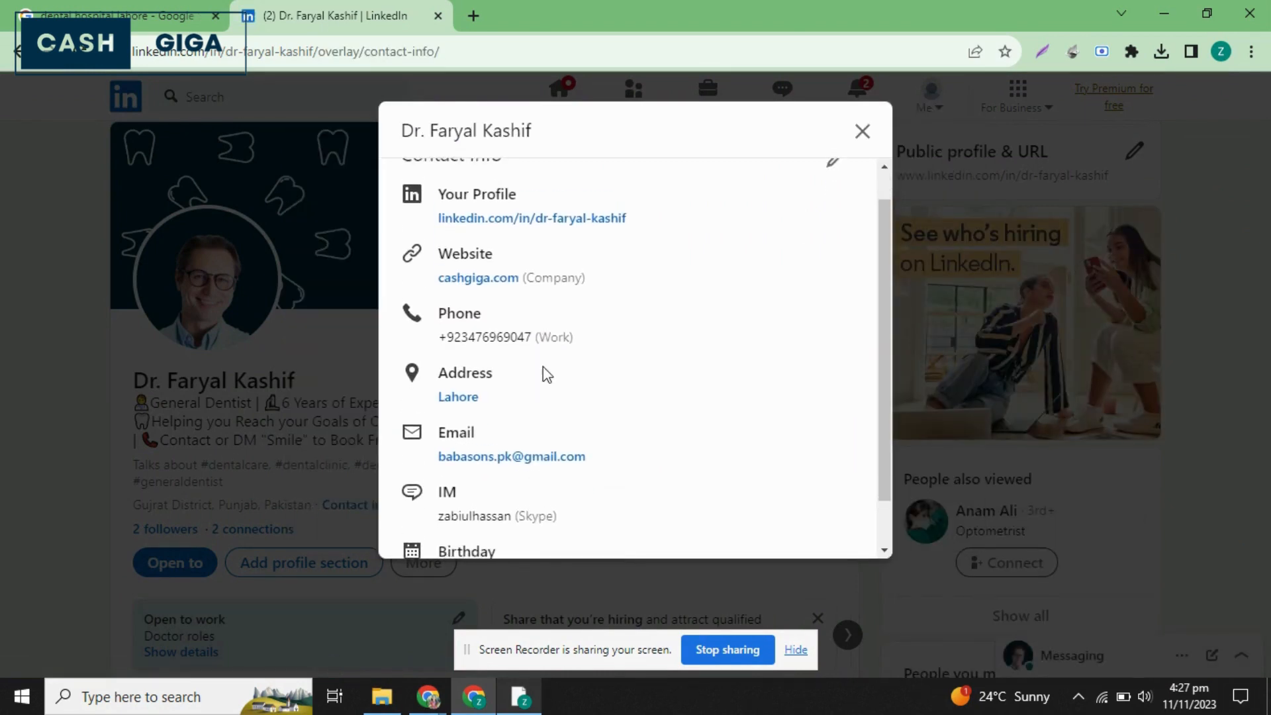
scroll(537, 435, down, 1)
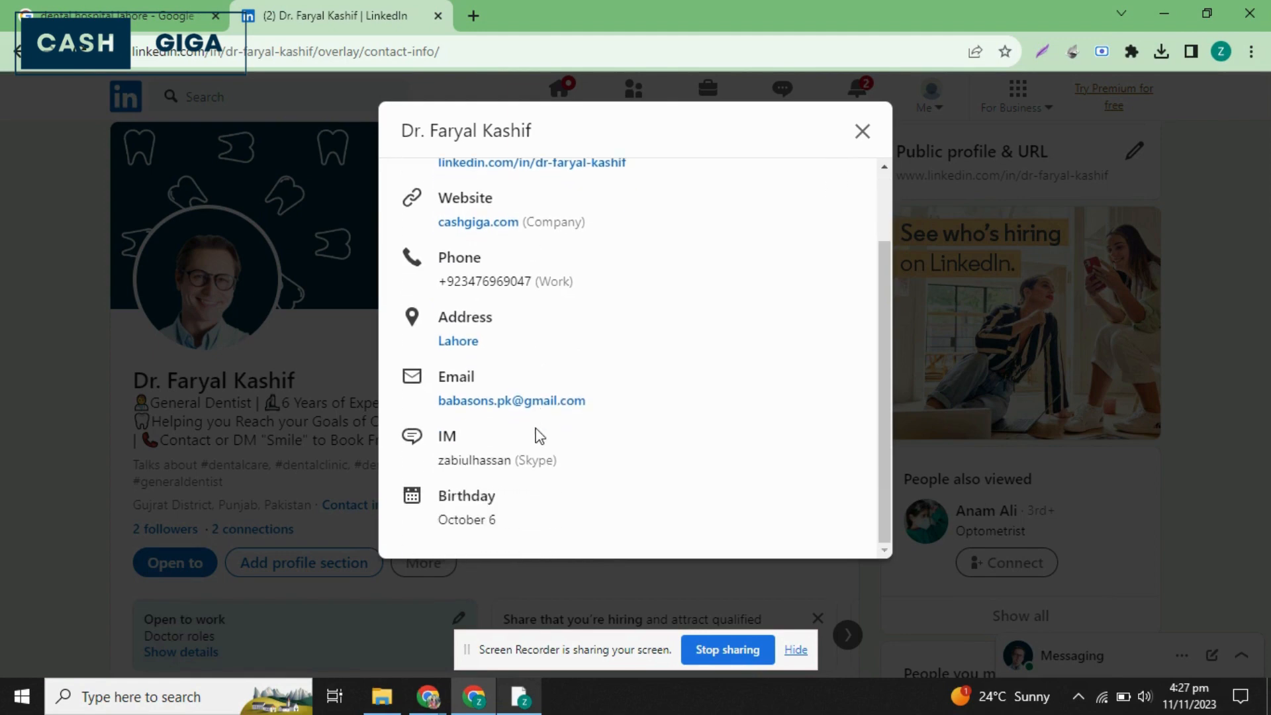
click(860, 144)
scroll(202, 632, down, 3)
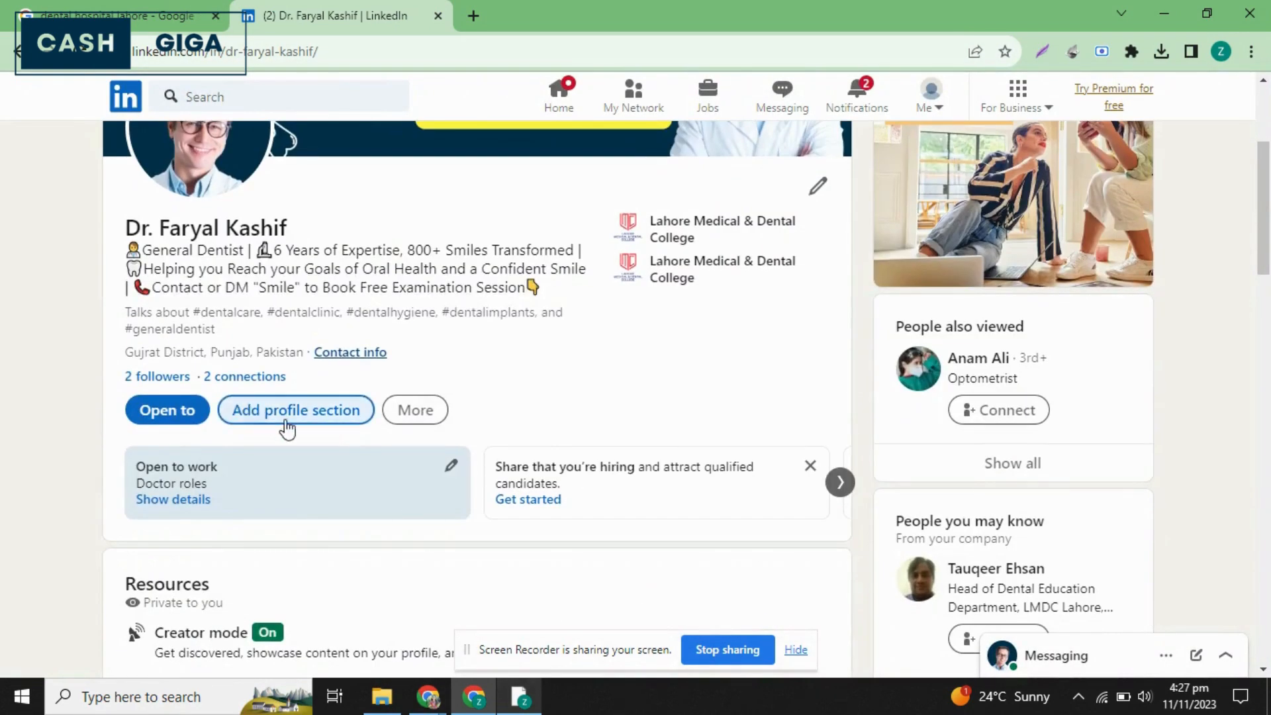
click(321, 424)
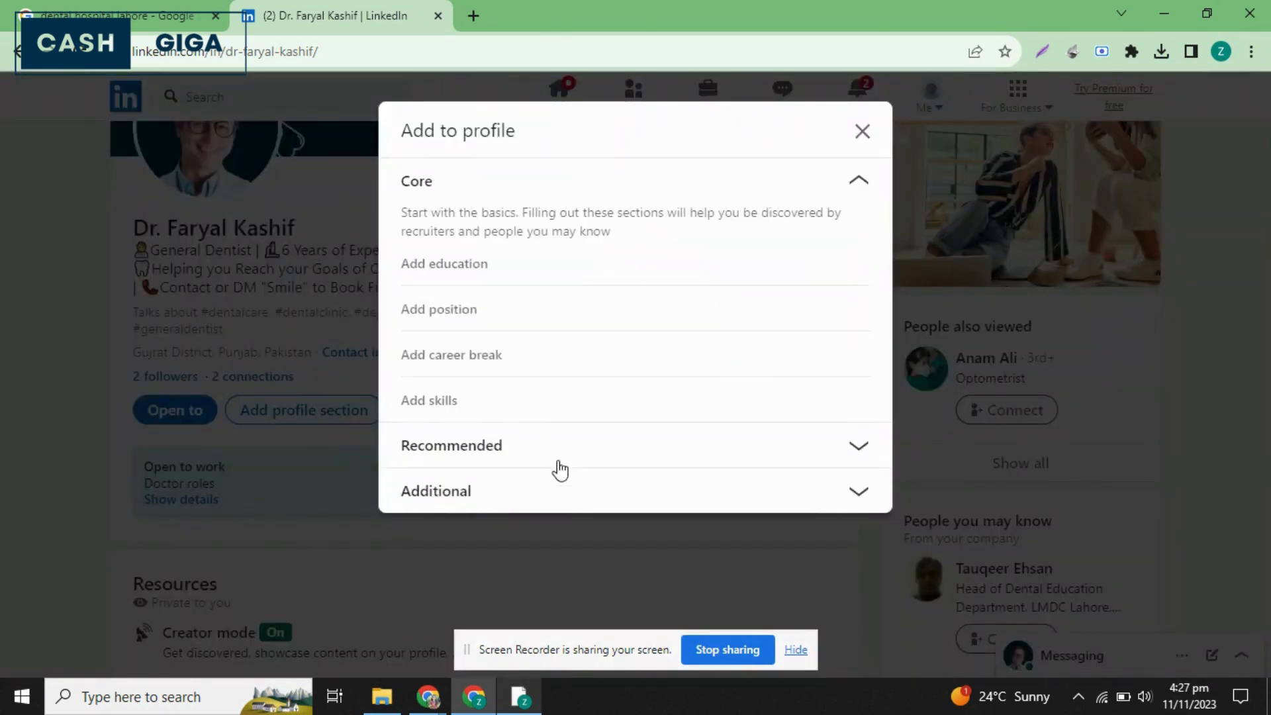
click(862, 131)
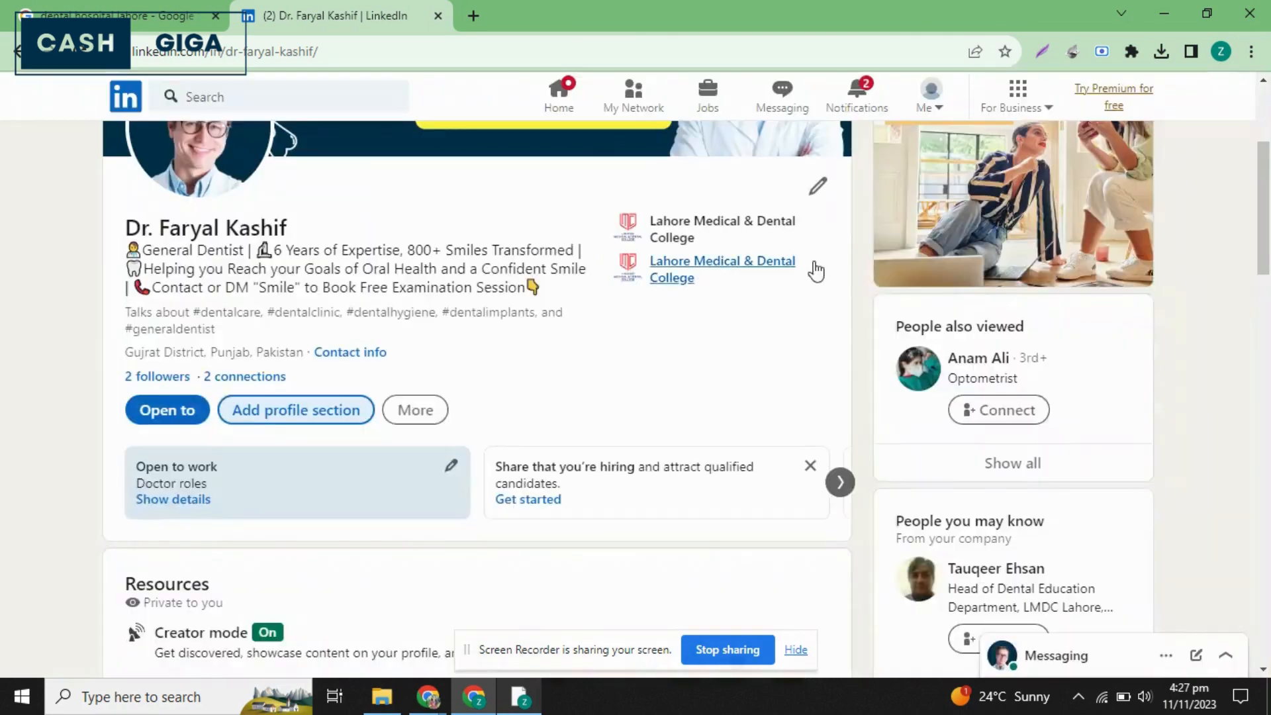
Open the custom button settings from the profile's intro form, choose Link and enter cashgiga.com/free-call as the link.
click(817, 191)
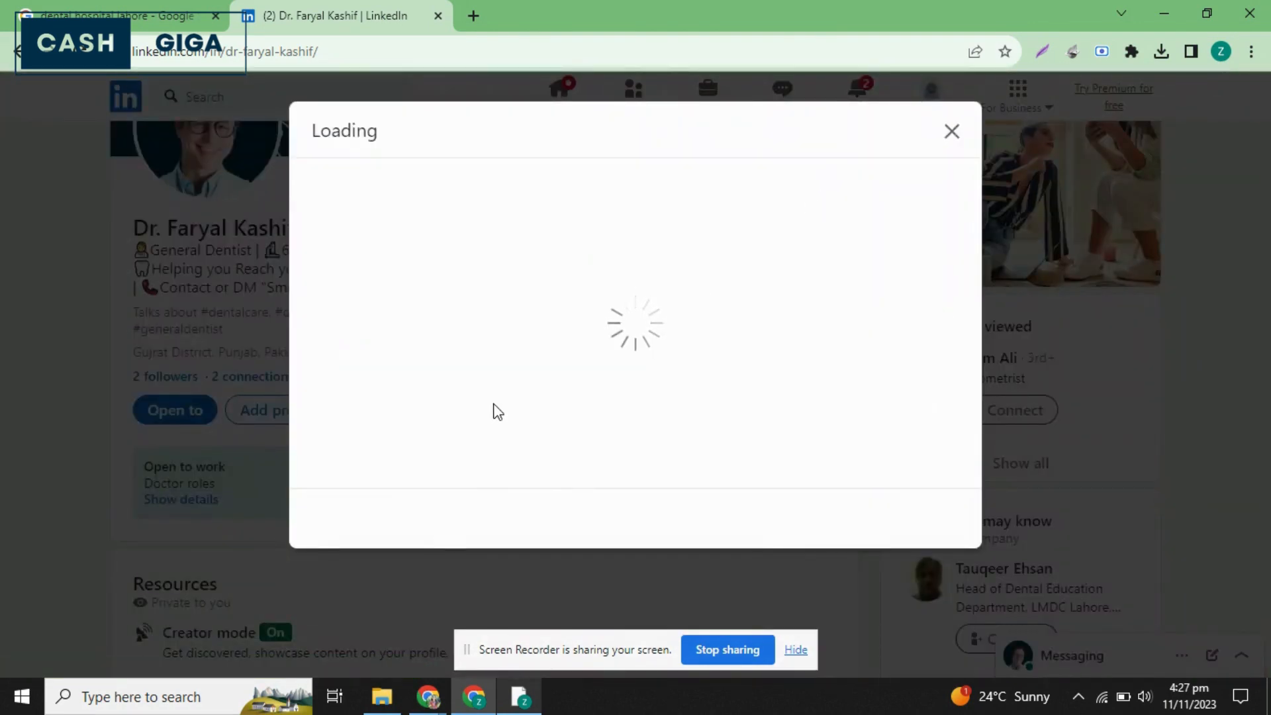
click(495, 404)
scroll(497, 407, down, 10)
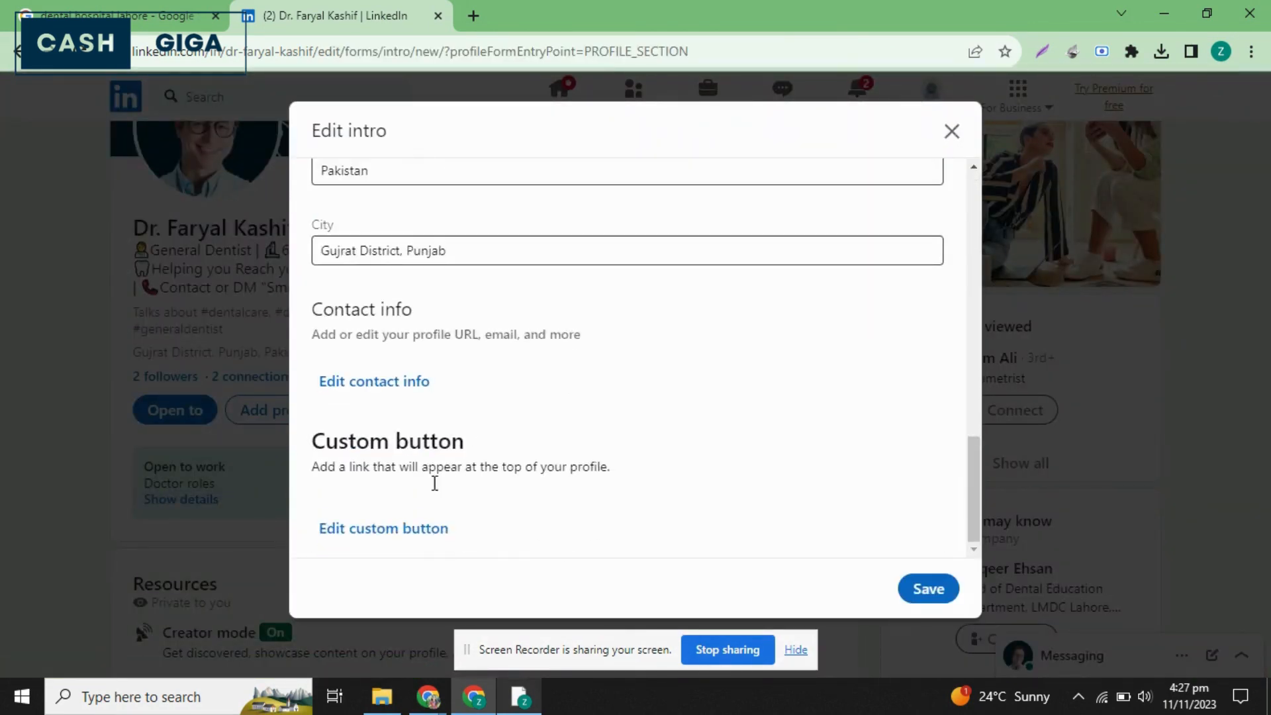
click(401, 535)
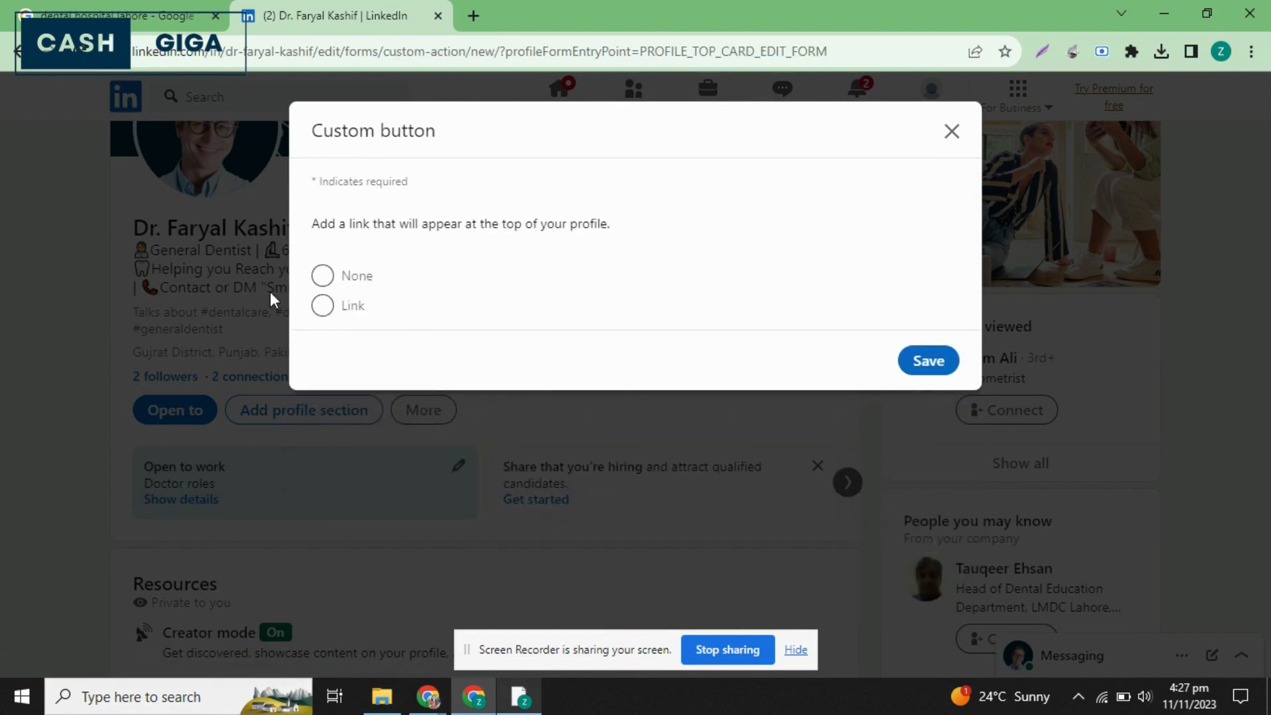
click(322, 305)
click(397, 376)
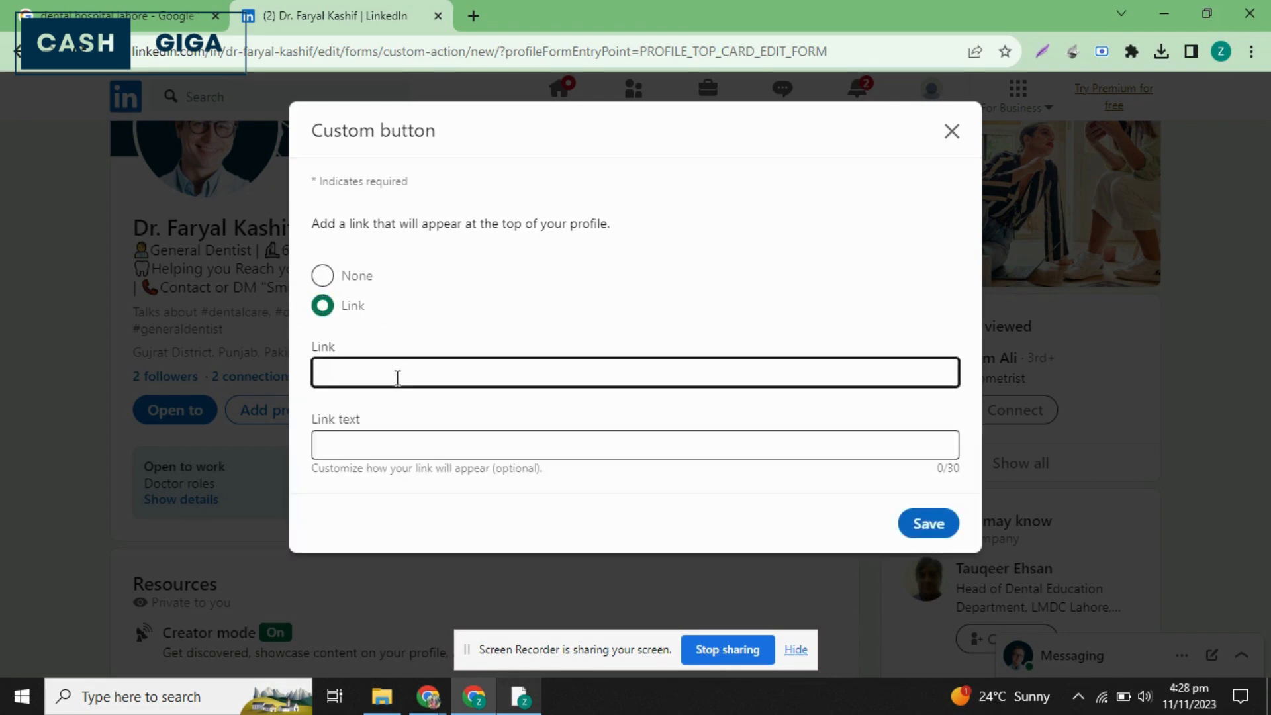
text(cashg)
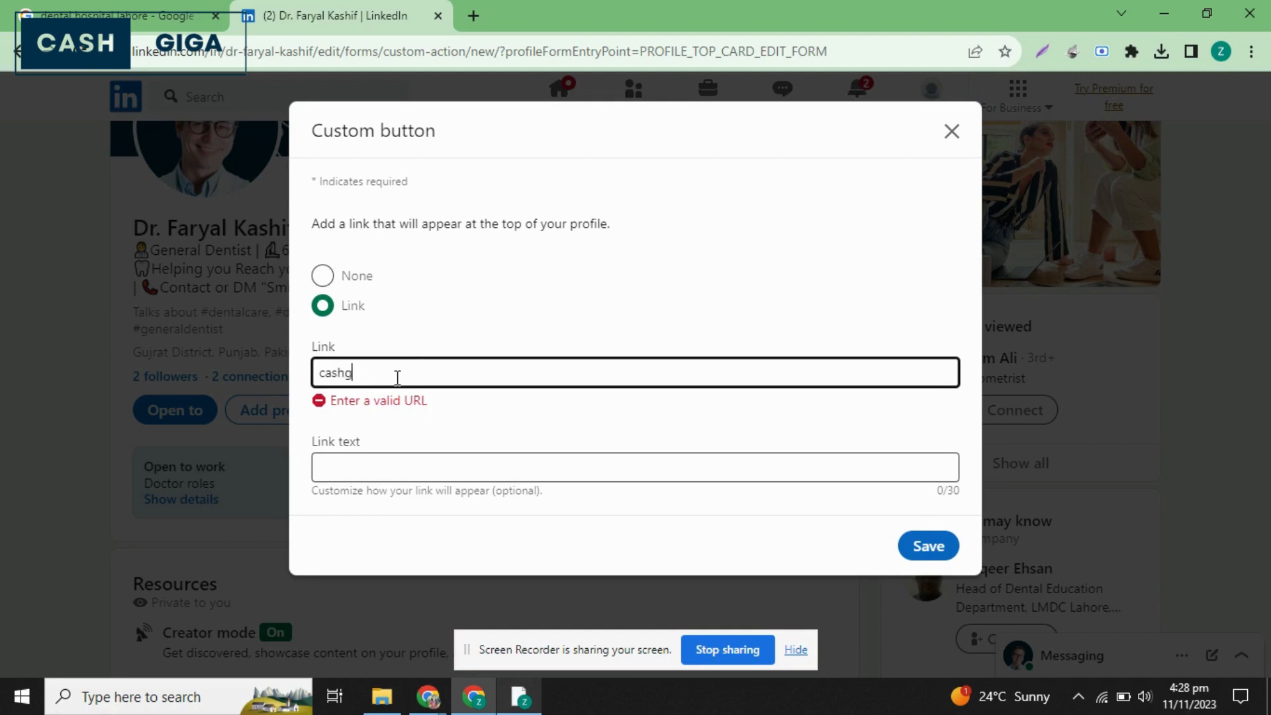
text(iga.com/free-call)
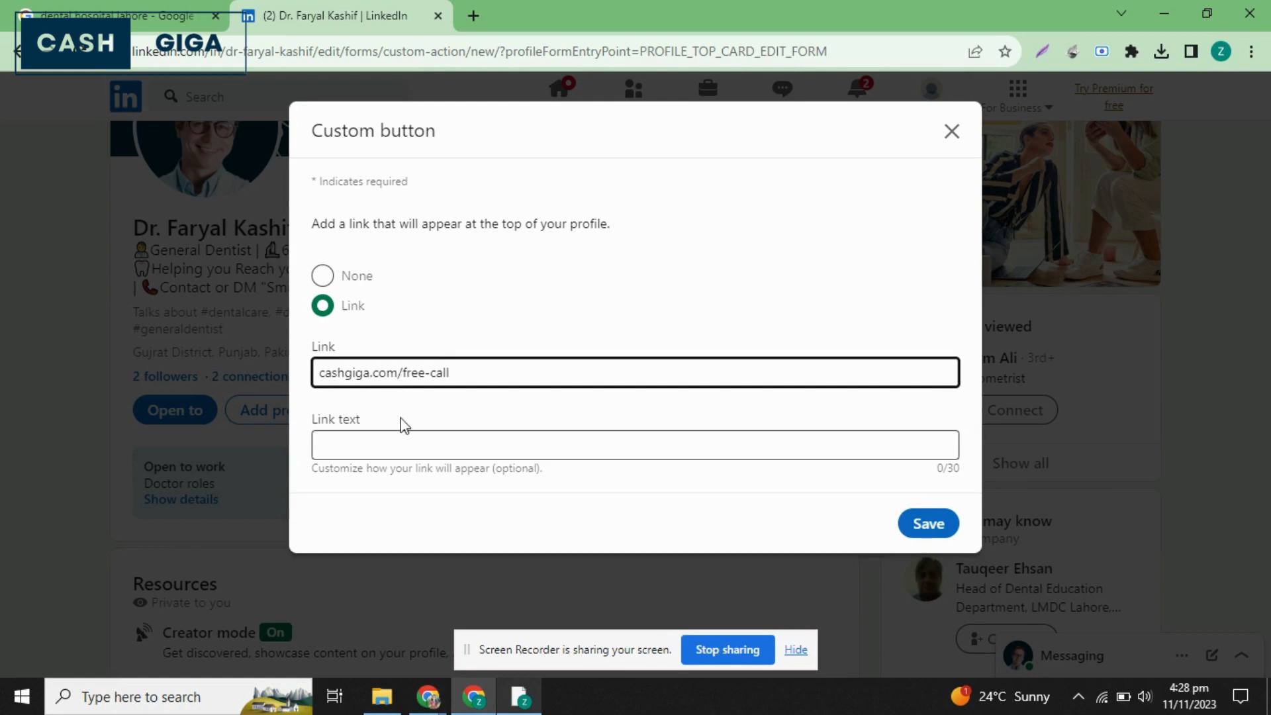
Set the custom button's link text to "Book Free Session", then save the button and the intro form.
click(424, 453)
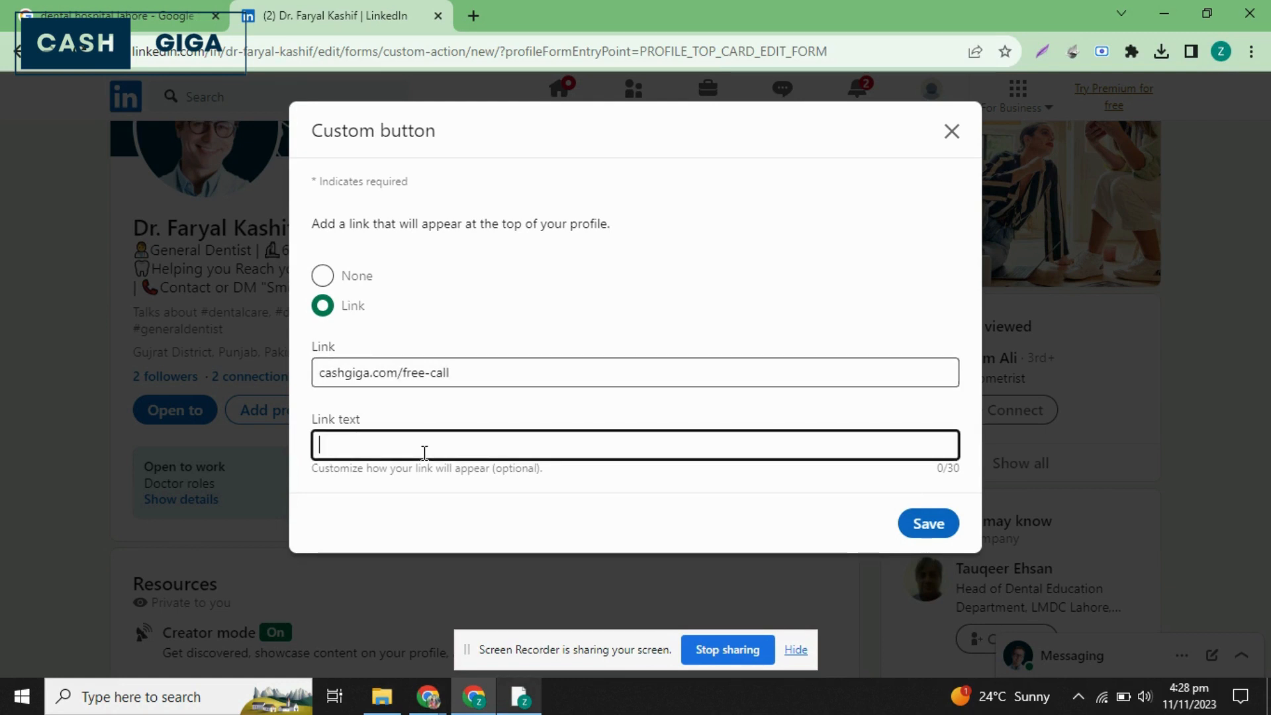
text(Book Free Session)
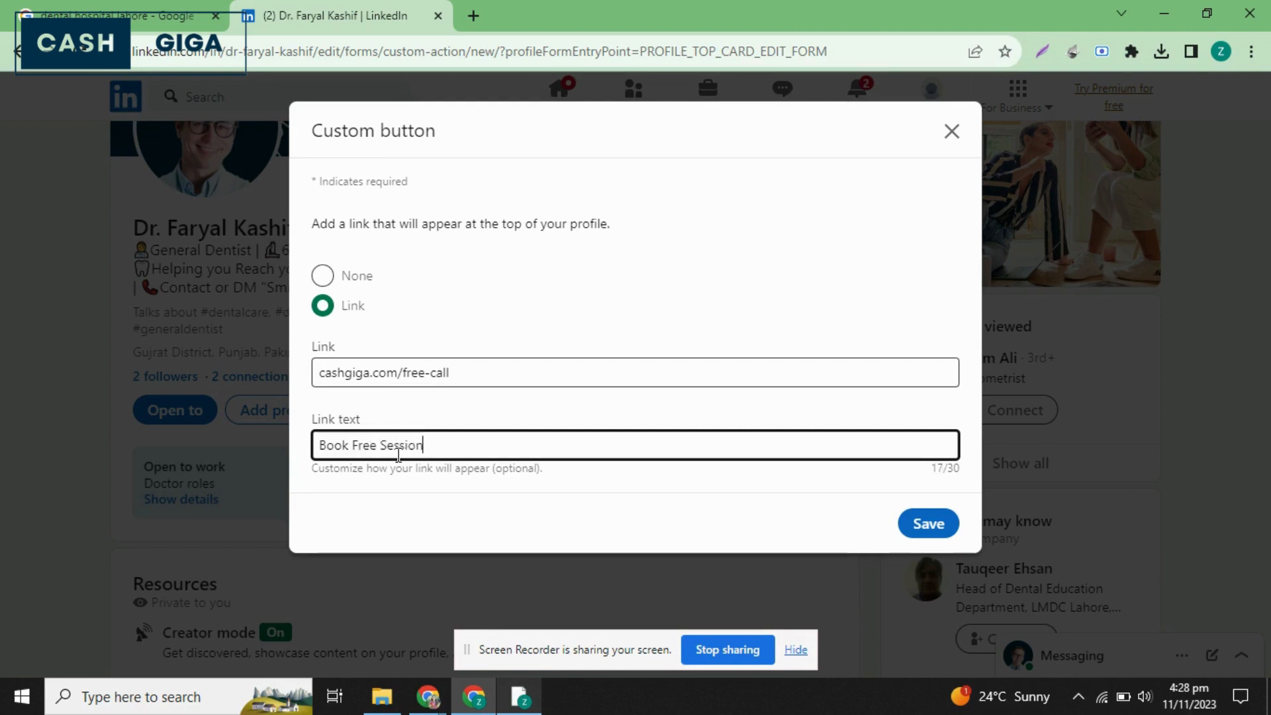
click(929, 526)
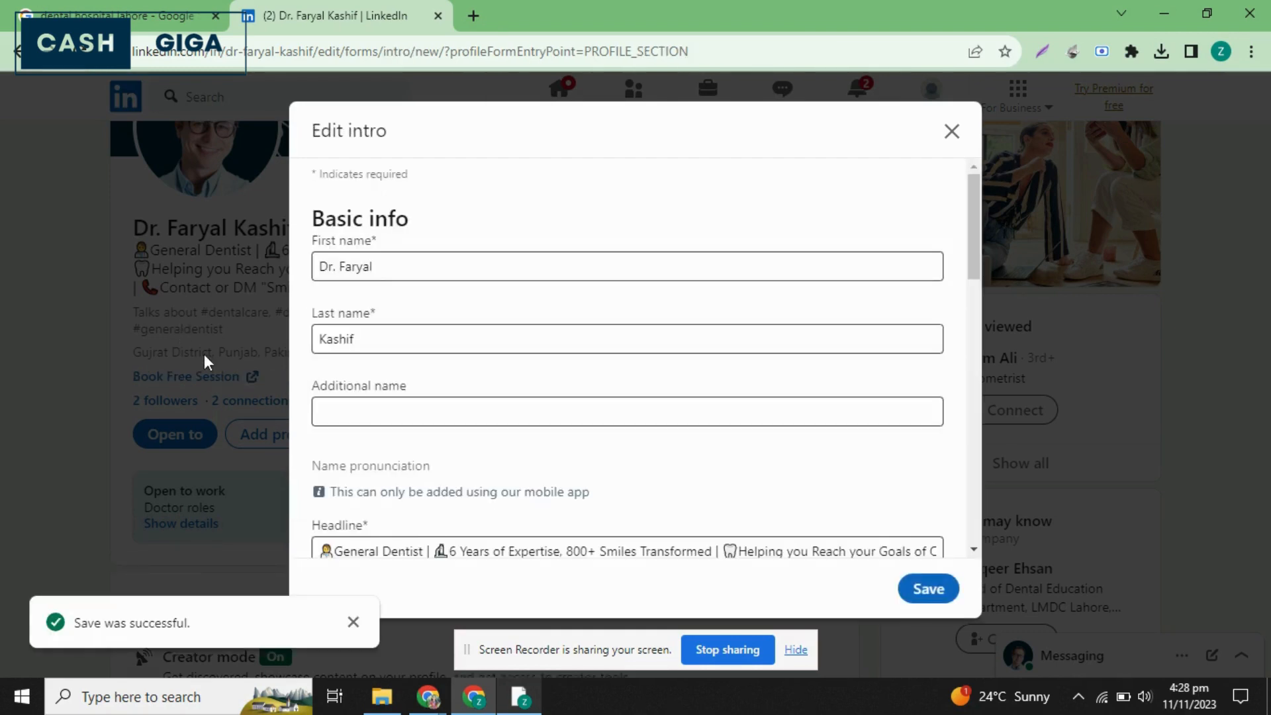
click(917, 604)
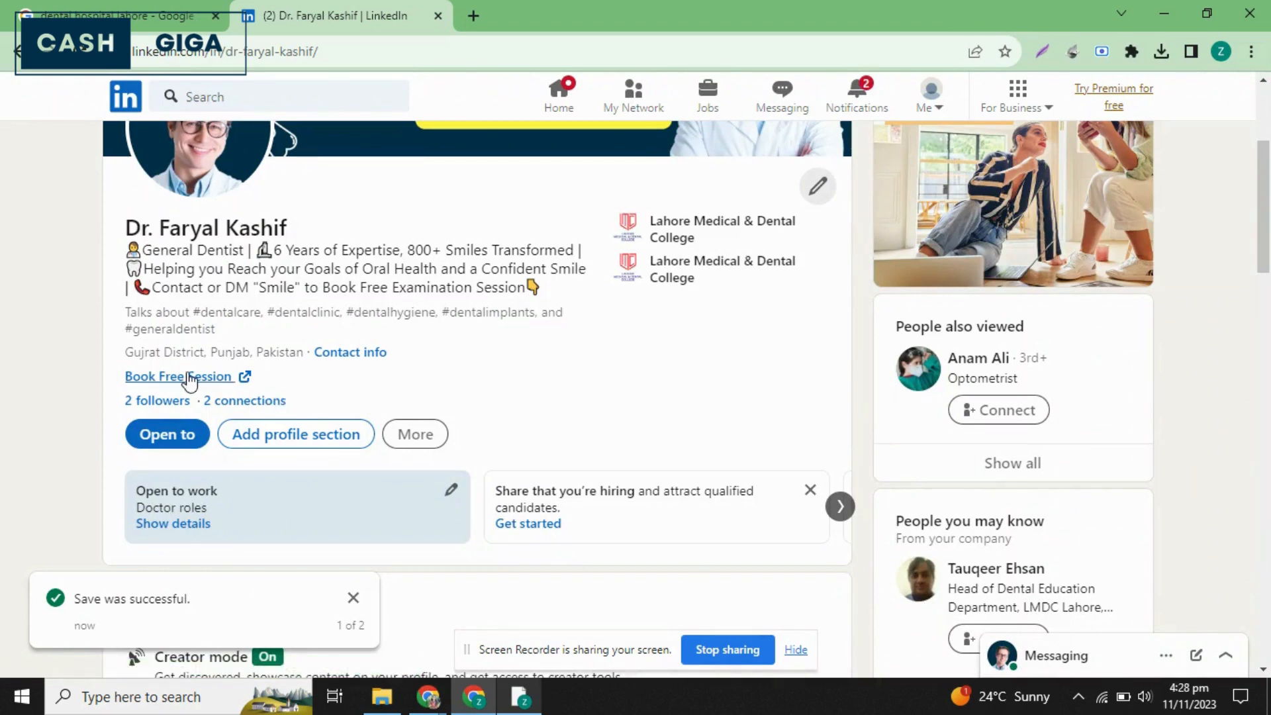
Copy the dentist's profile URL and open it in the other browser window, where a different LinkedIn account is signed in.
click(371, 44)
key(ctrl+c)
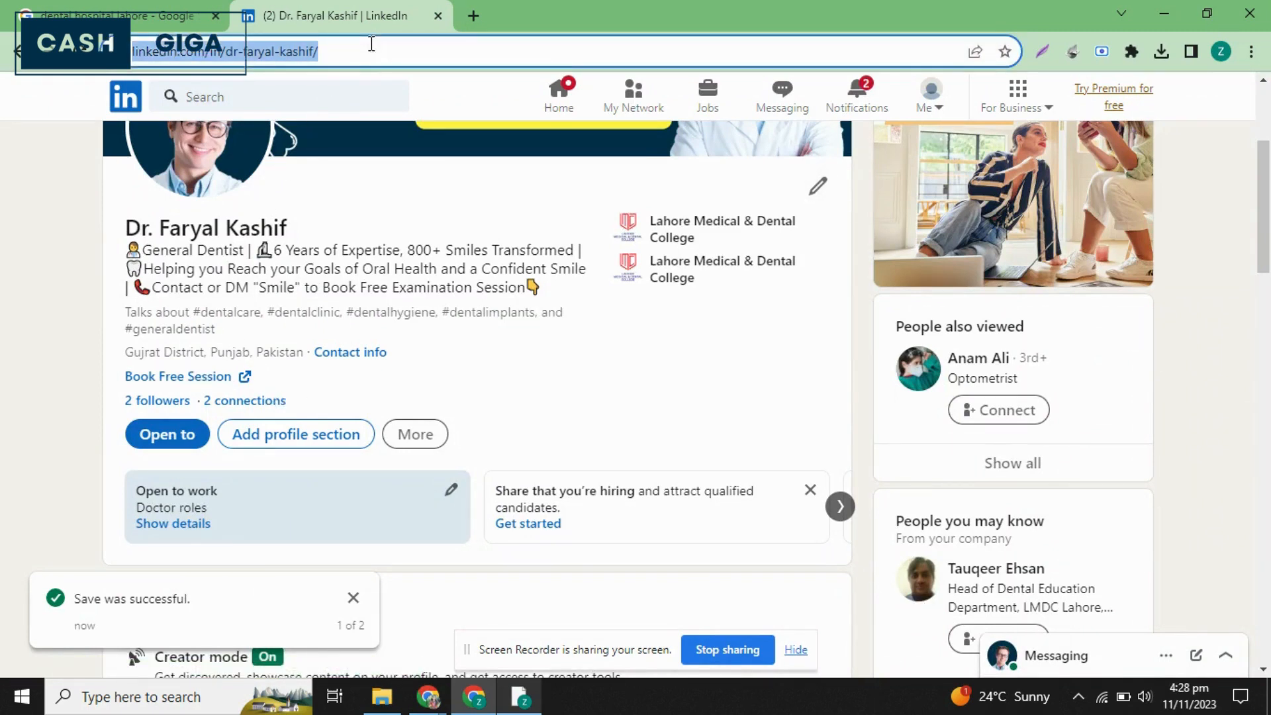
mouse_move(429, 700)
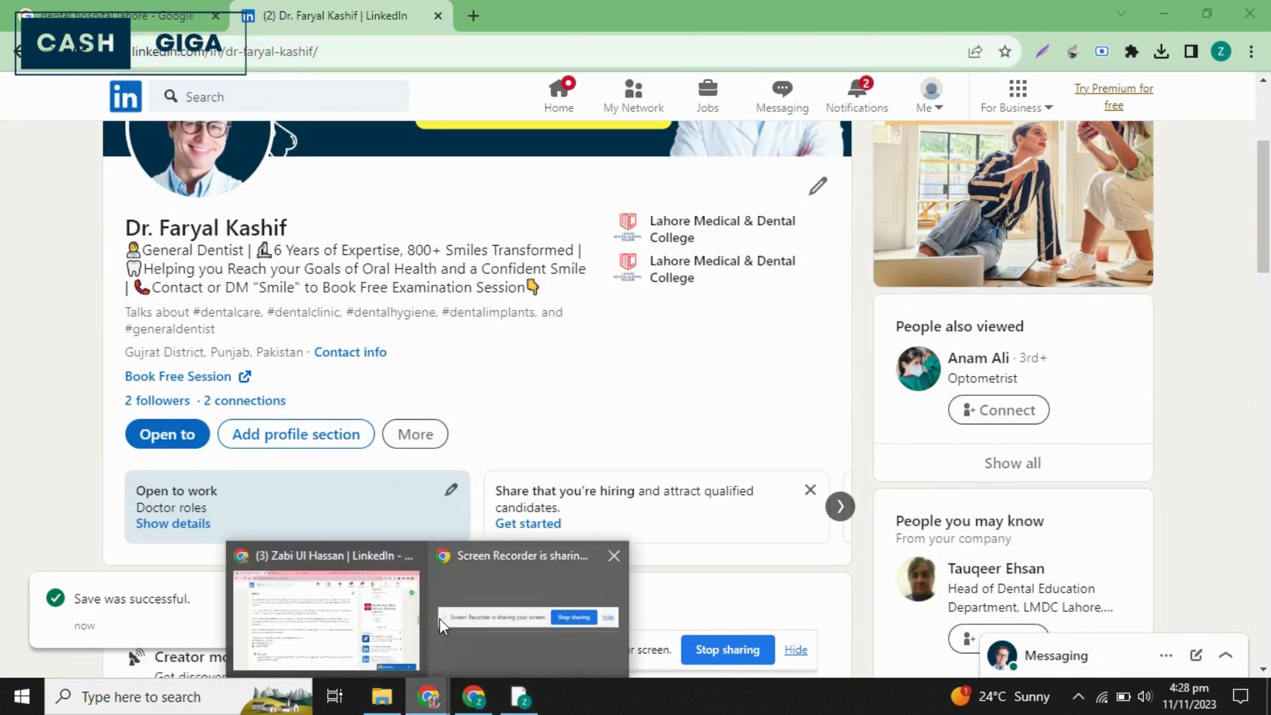
click(370, 615)
click(344, 53)
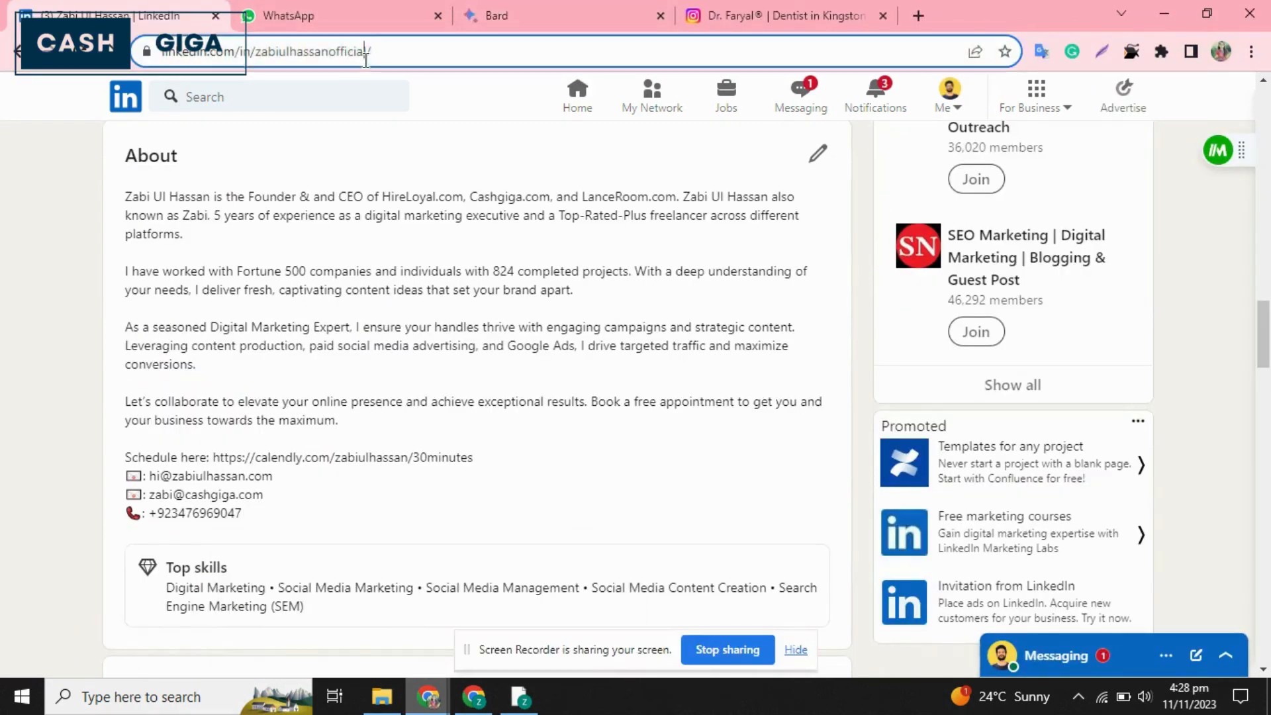
key(ctrl+v)
key(Return)
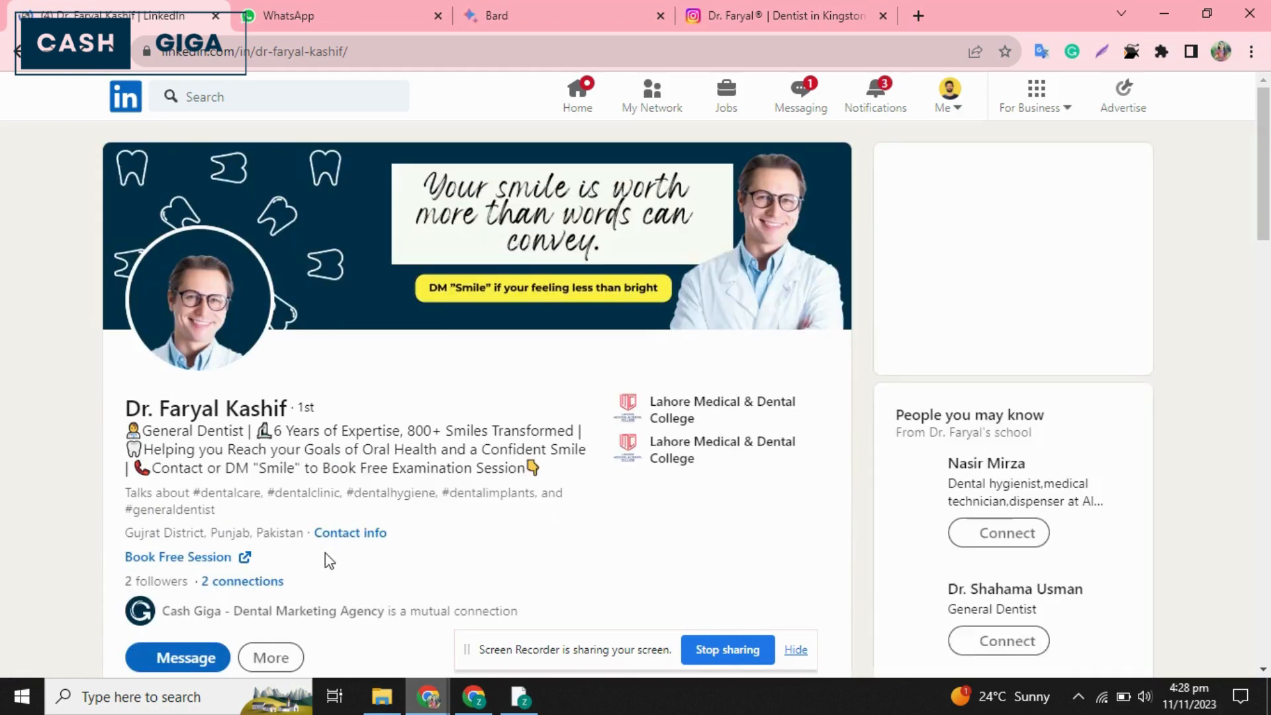
Examine how the dentist's profile looks to a visitor, from the banner and booking link through About, Experience, Education, Skills, Recommendations and Interests.
scroll(325, 553, down, 2)
scroll(324, 553, down, 2)
scroll(325, 553, up, 2)
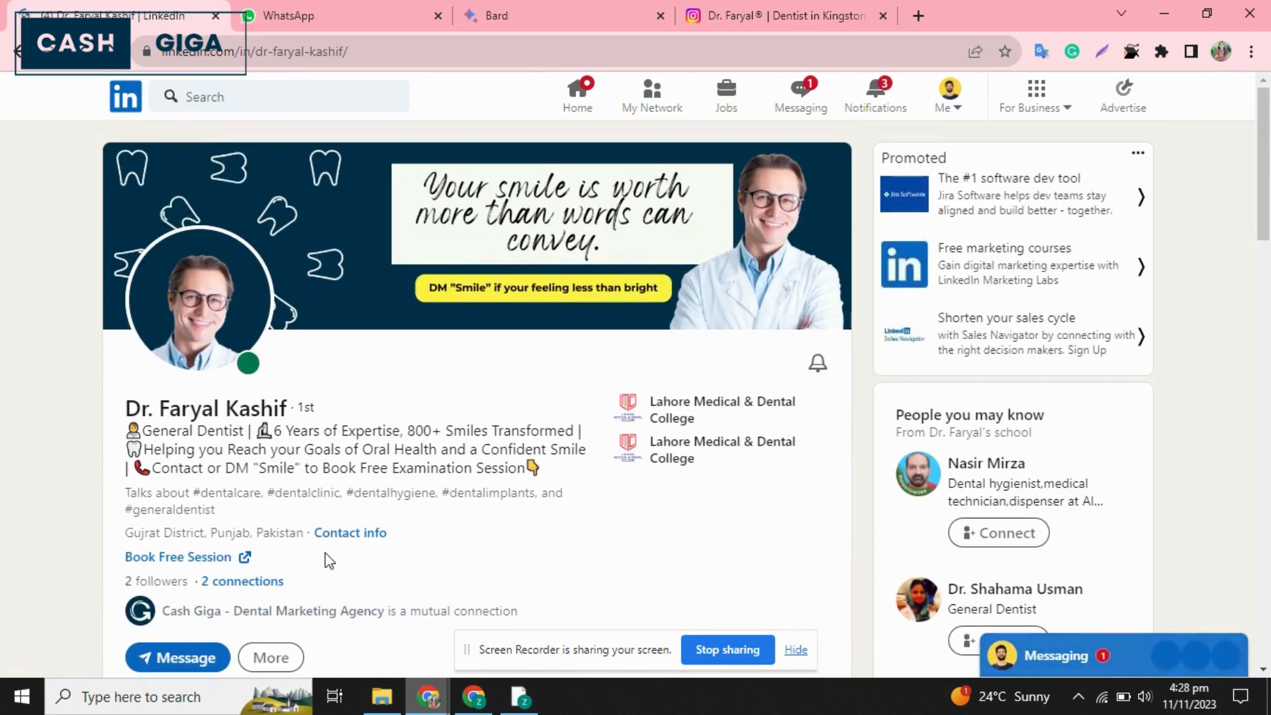
scroll(325, 553, down, 5)
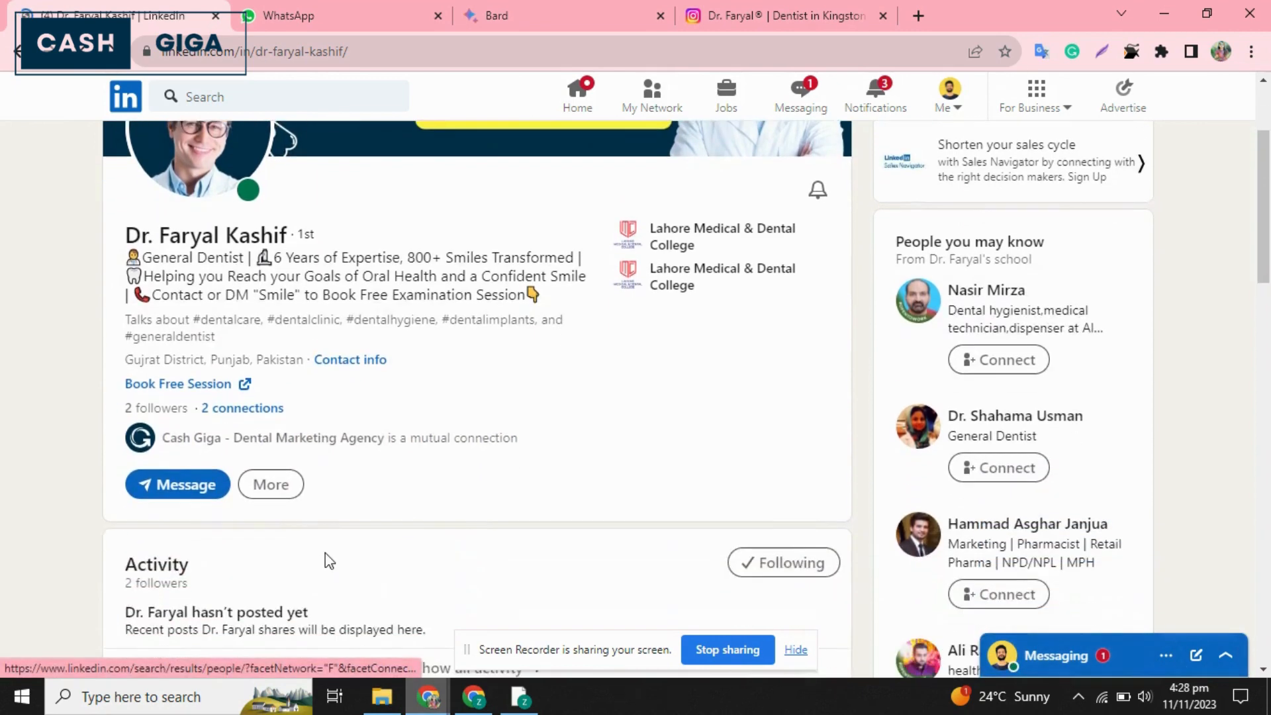
scroll(324, 554, down, 3)
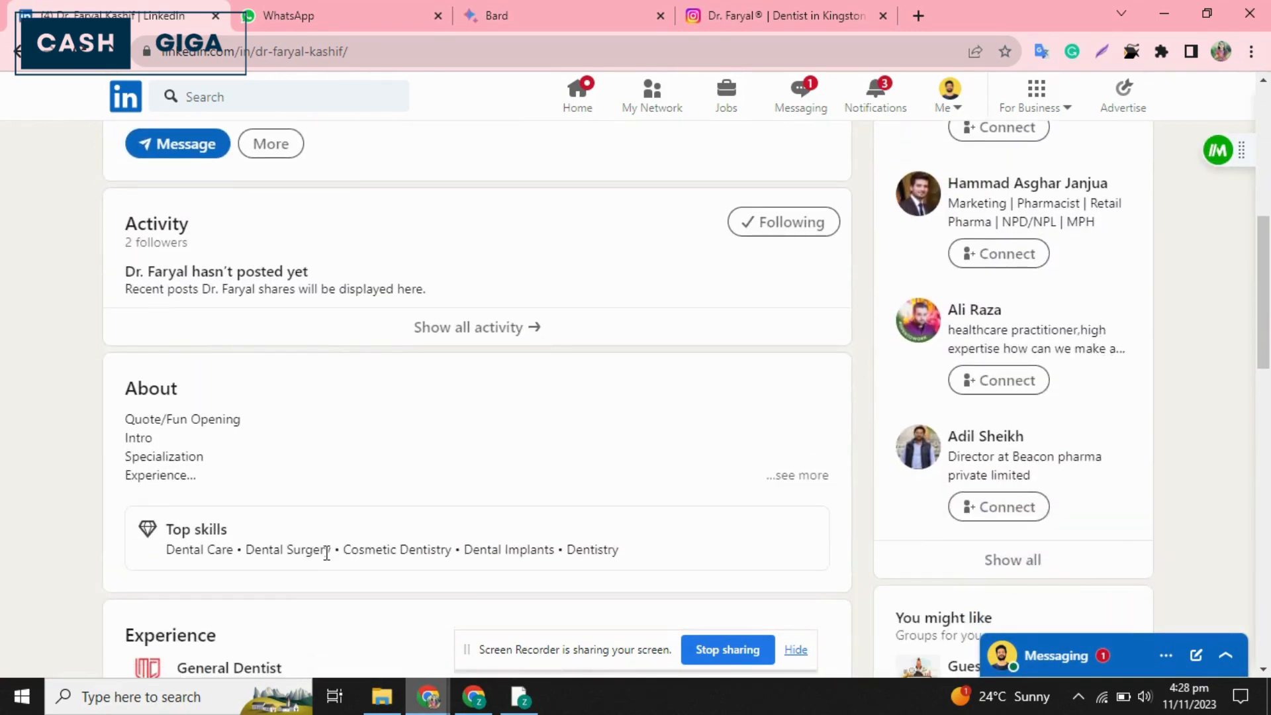
scroll(298, 371, down, 3)
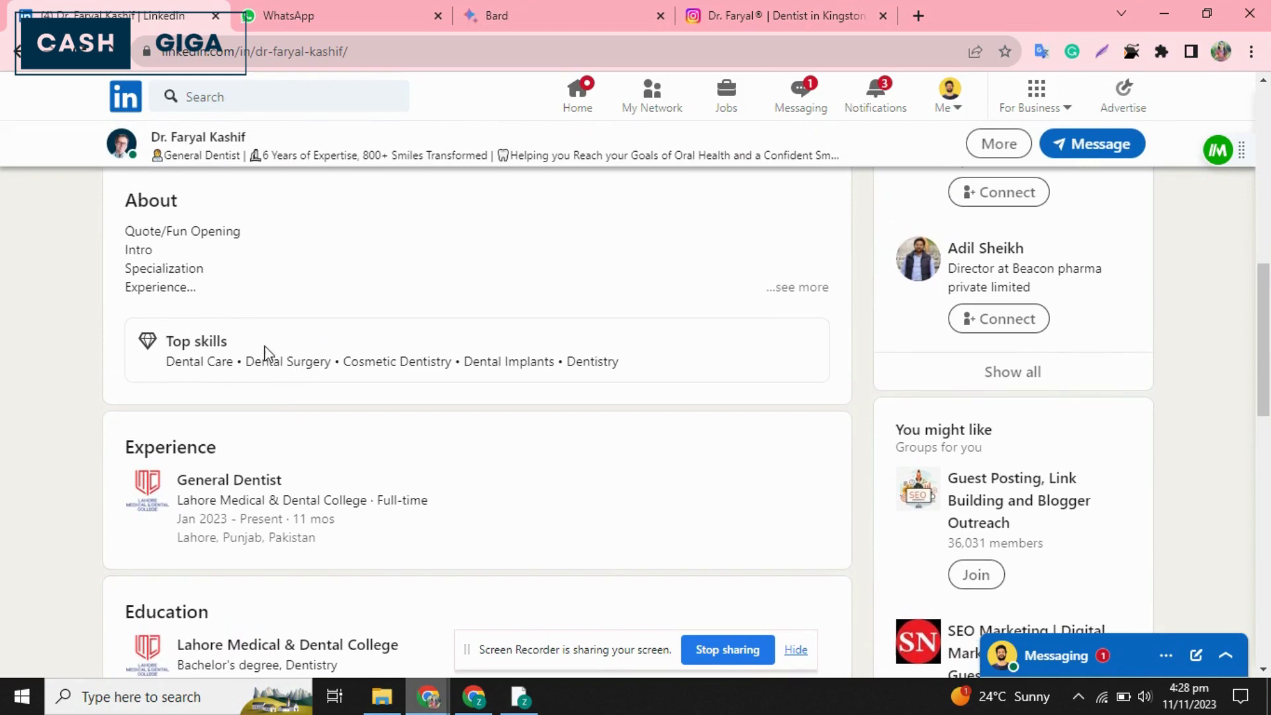
scroll(272, 358, down, 6)
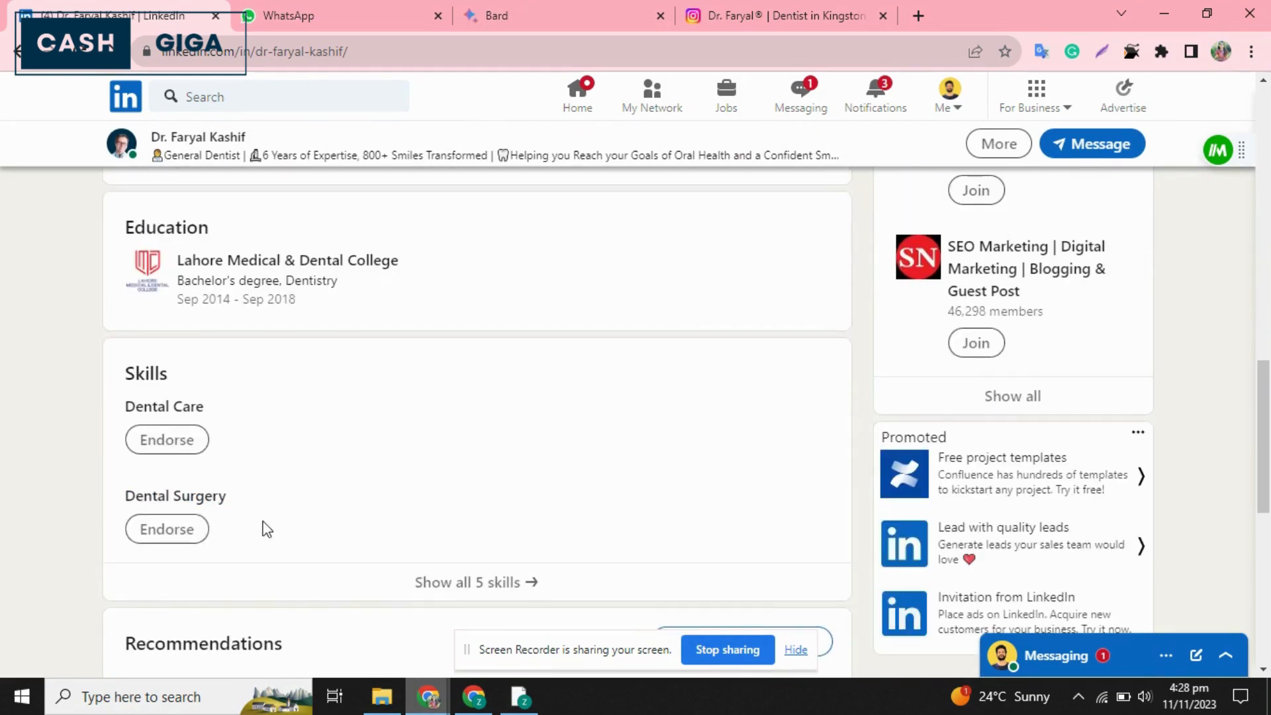
scroll(341, 540, down, 5)
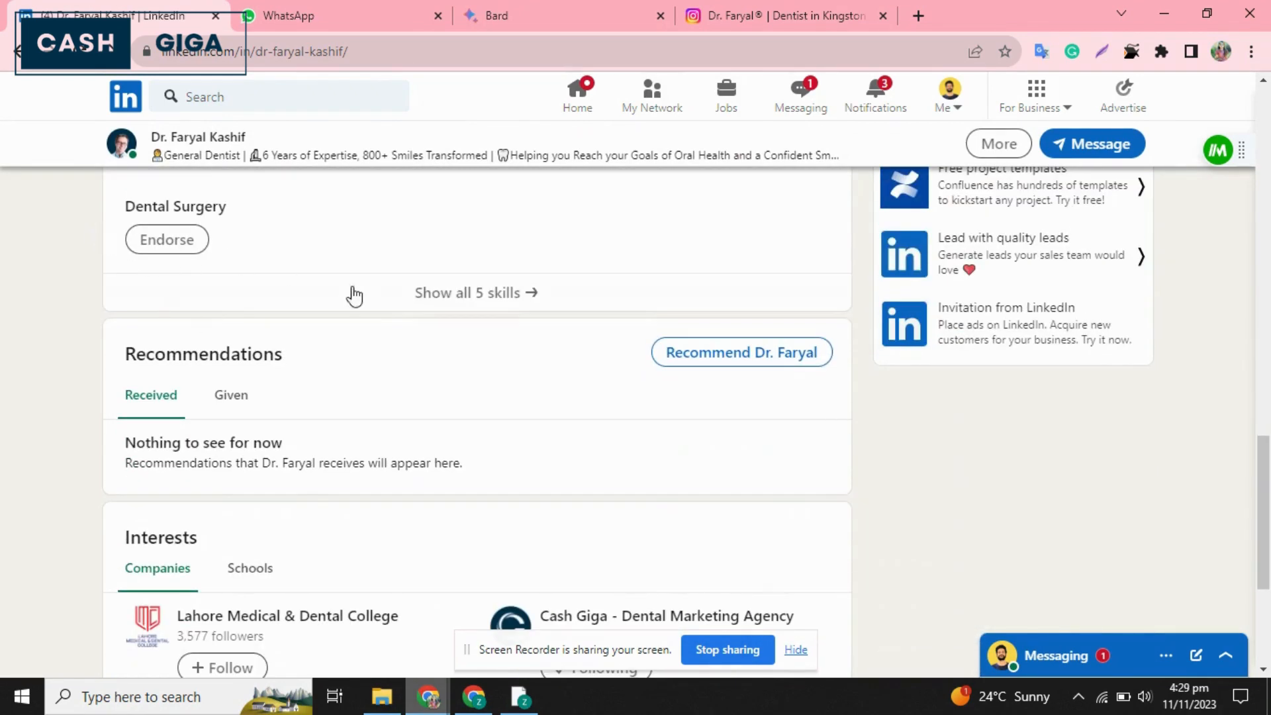
scroll(227, 424, up, 4)
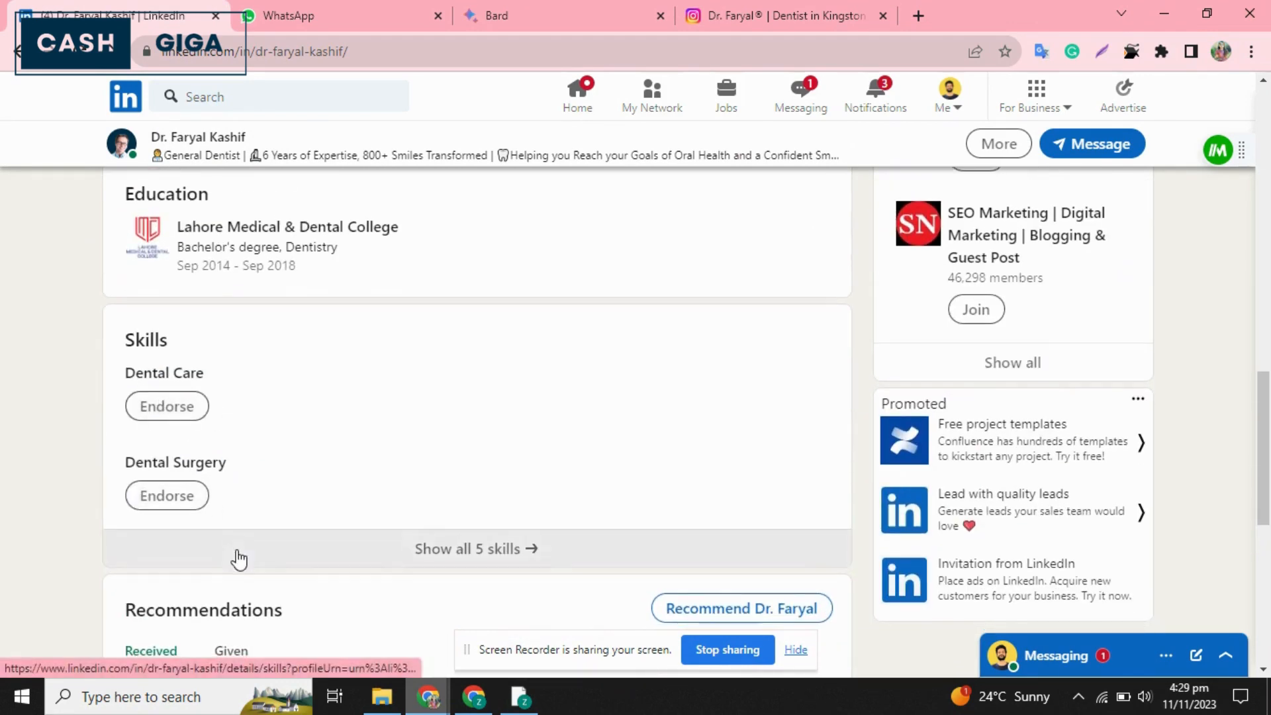
scroll(238, 556, down, 6)
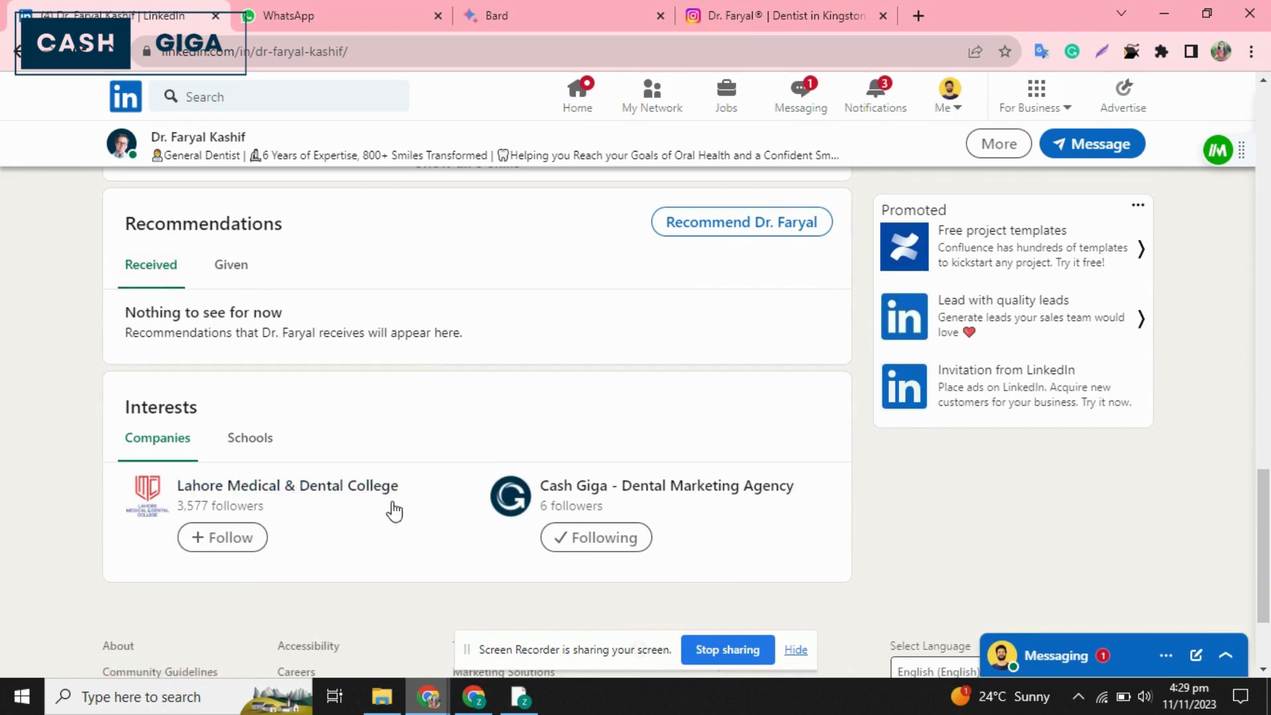
scroll(394, 509, up, 20)
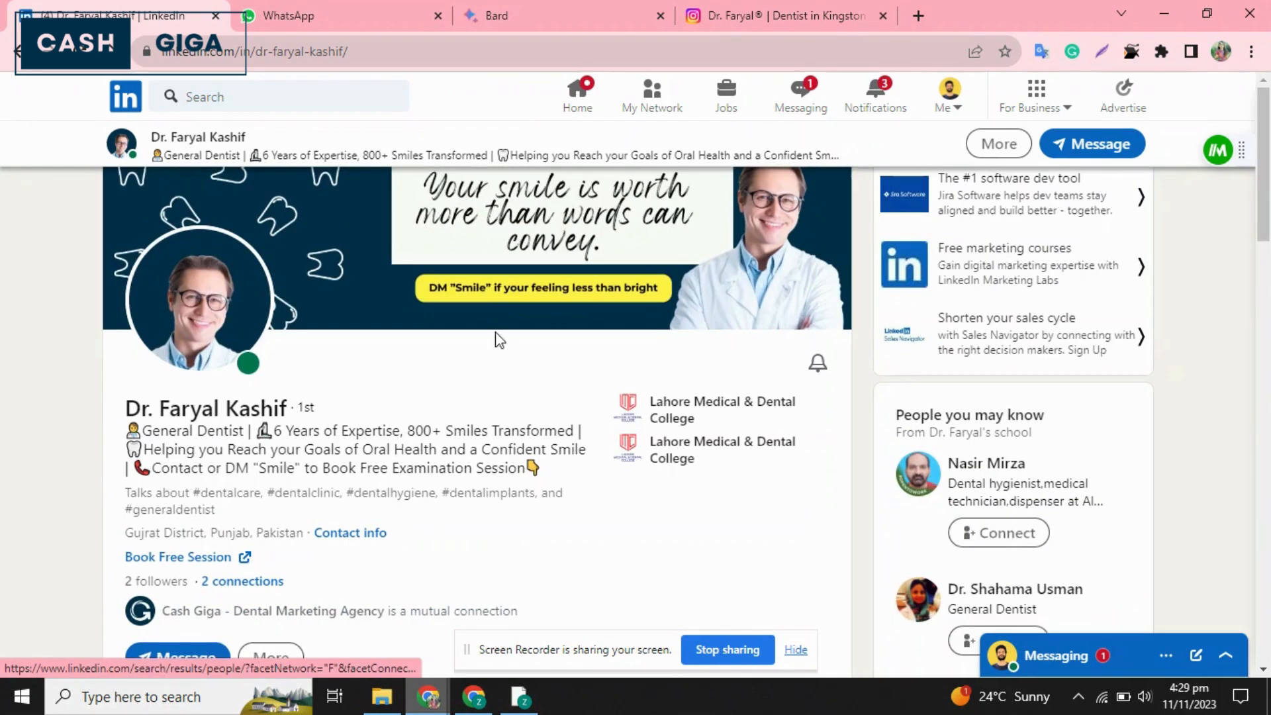
Open the signed-in account's own LinkedIn profile in a new tab beside the dentist's profile.
click(948, 96)
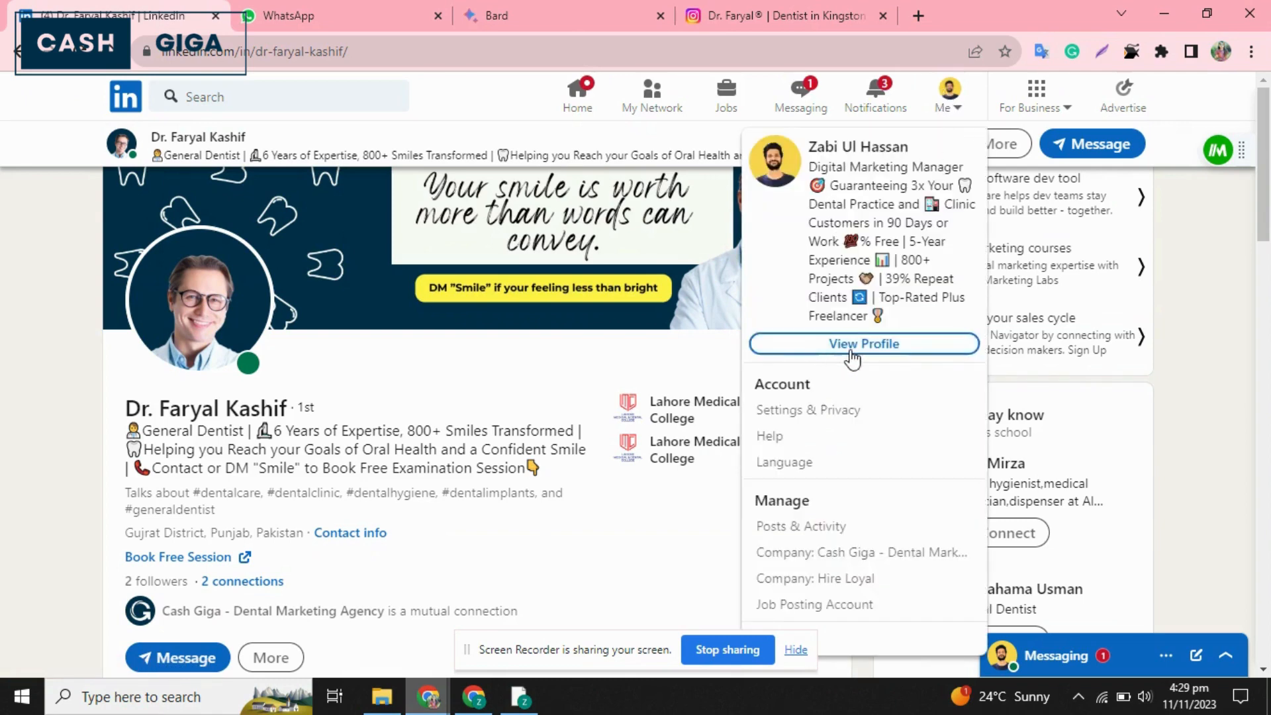
right_click(851, 357)
click(880, 364)
click(361, 9)
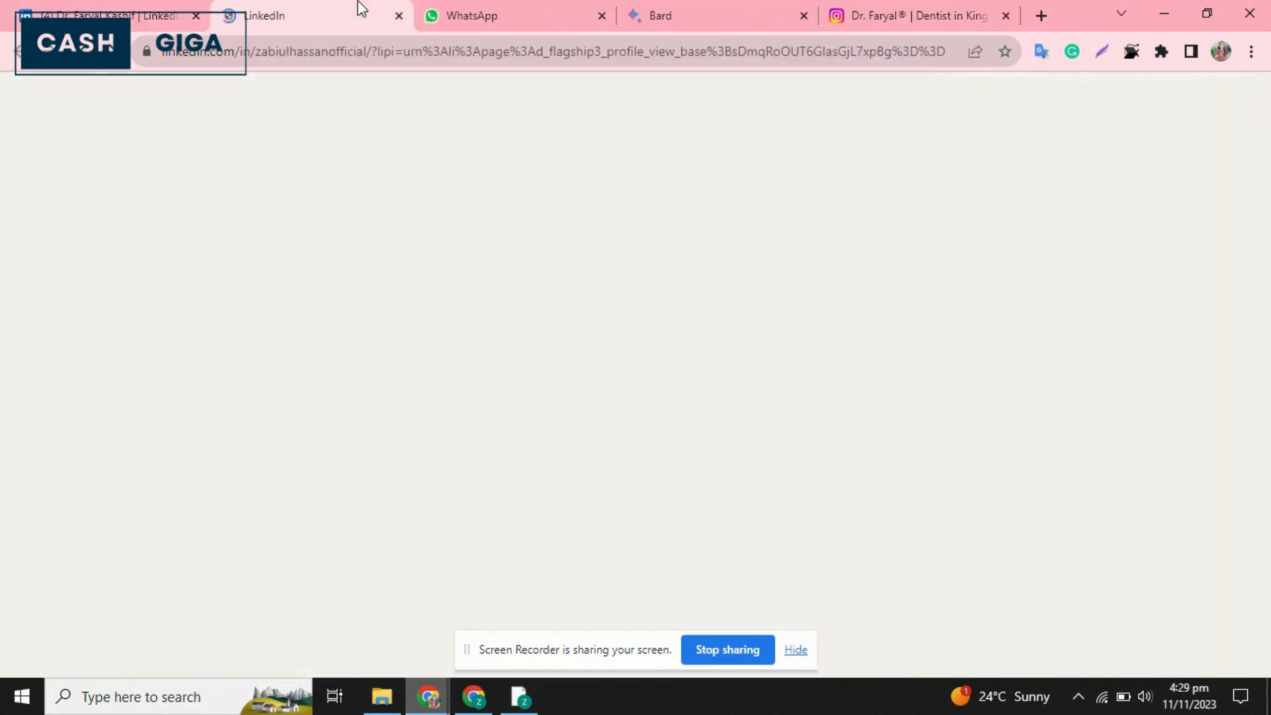
click(106, 8)
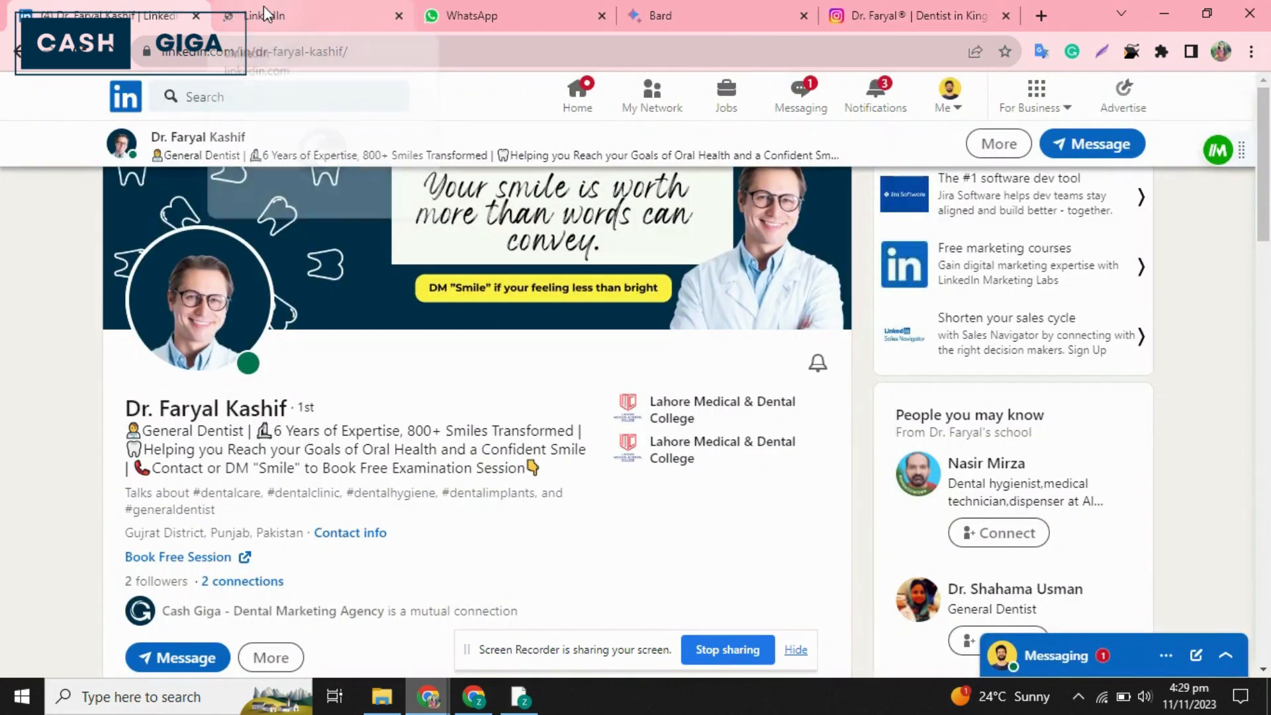
click(265, 13)
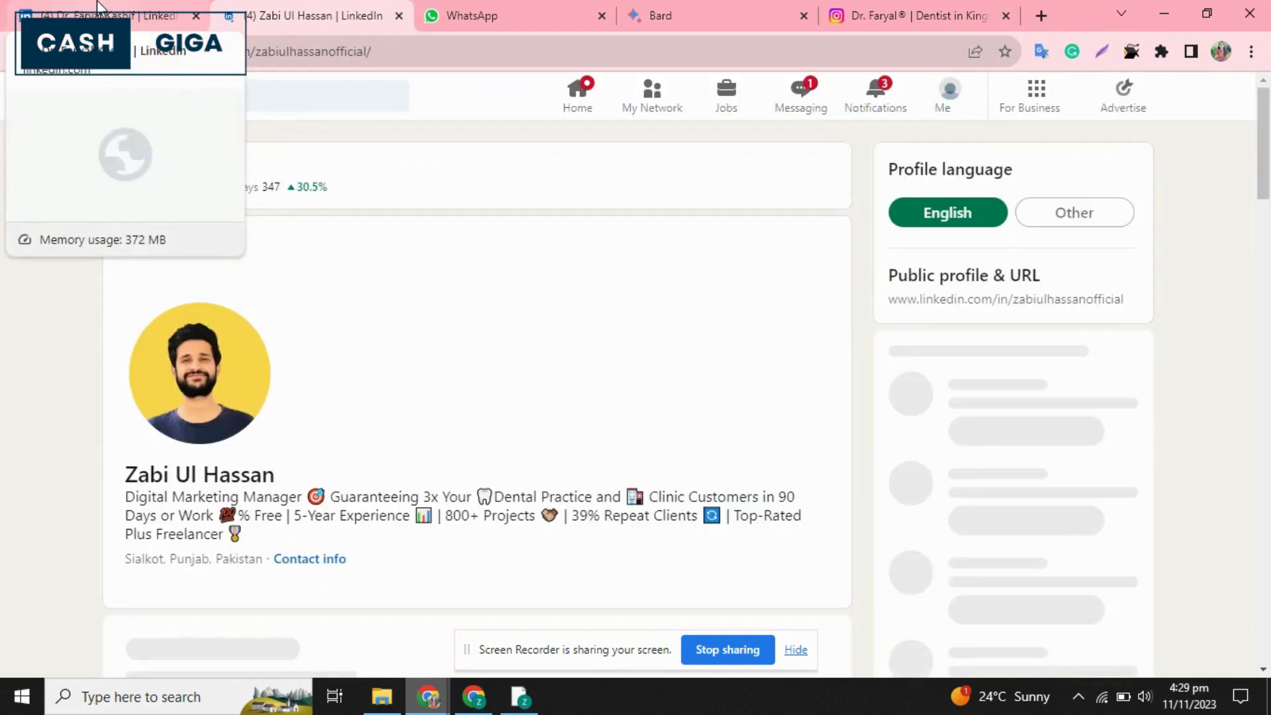
Examine the signed-in account's profile as an example, covering its intro, custom URL, services, Resources and Featured sections.
scroll(304, 449, down, 5)
scroll(308, 452, down, 2)
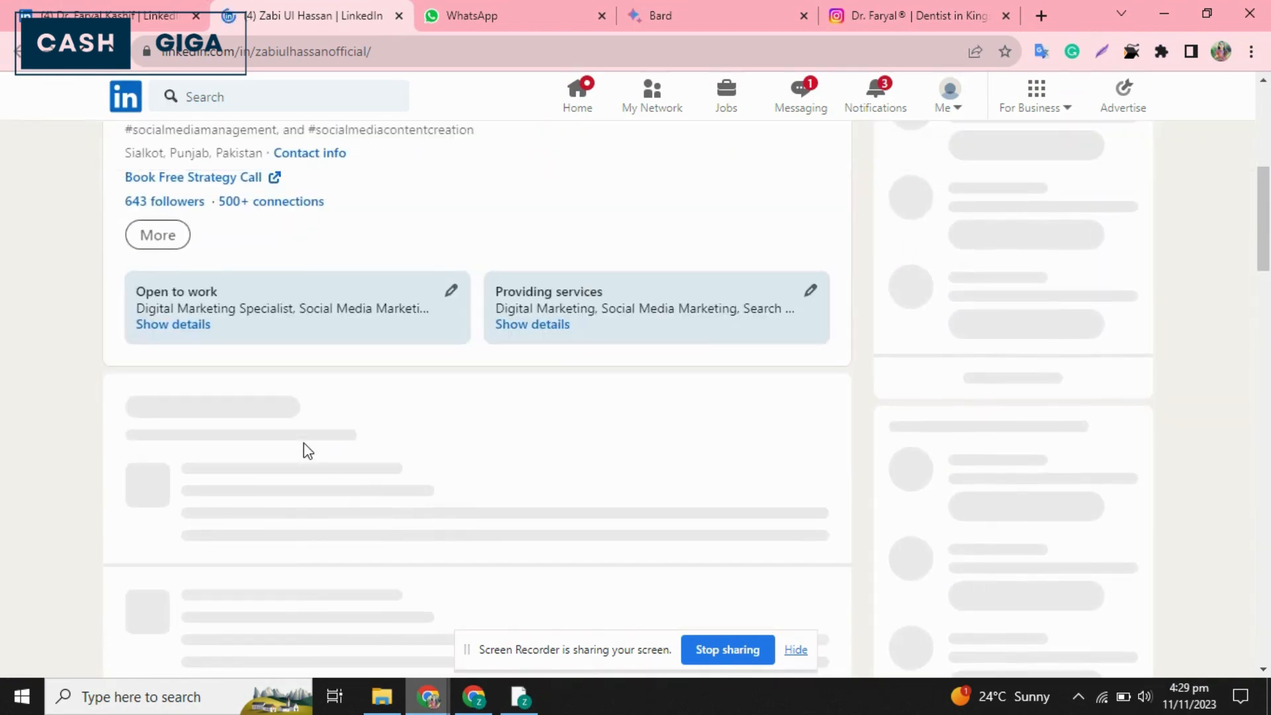
scroll(308, 451, up, 3)
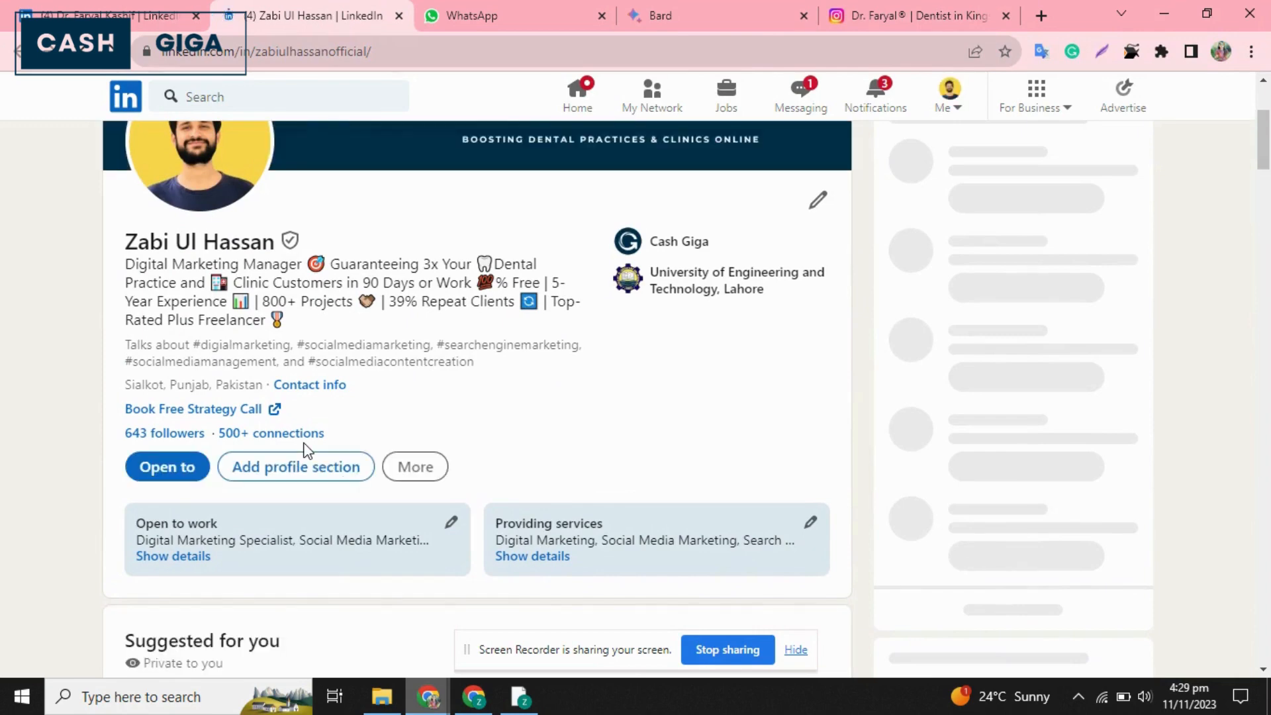
click(377, 51)
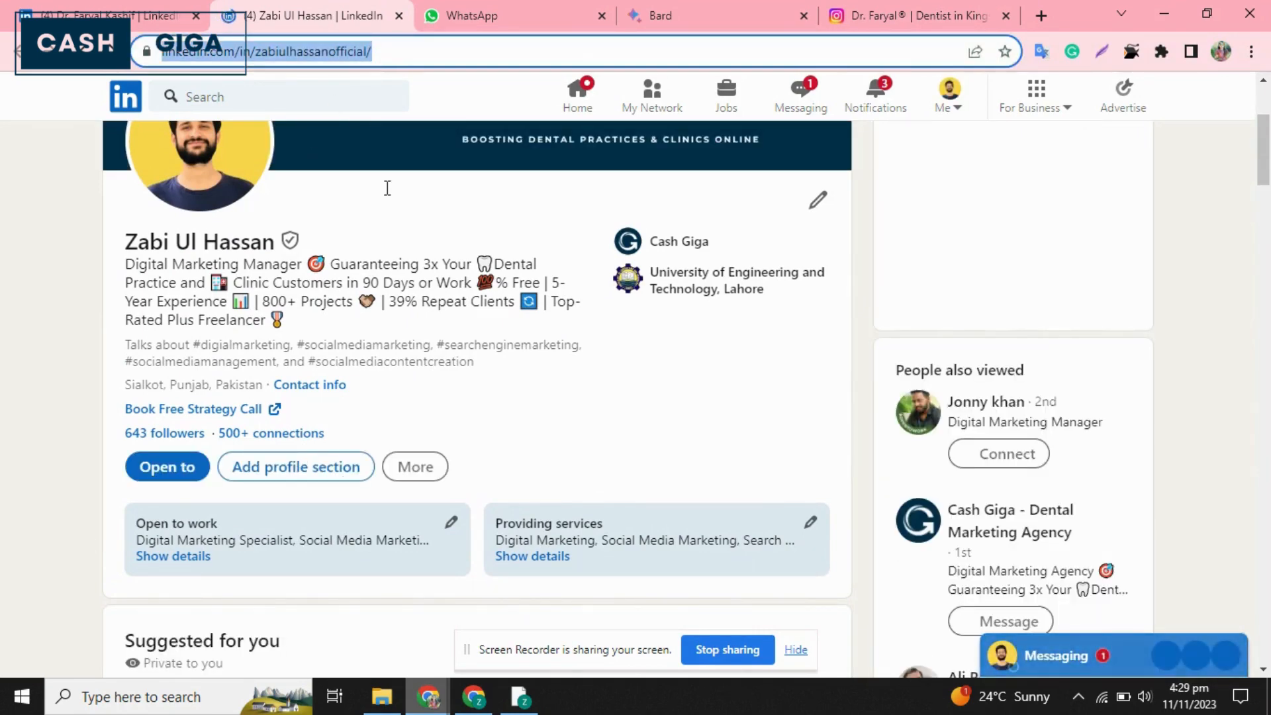
click(474, 363)
scroll(475, 368, down, 6)
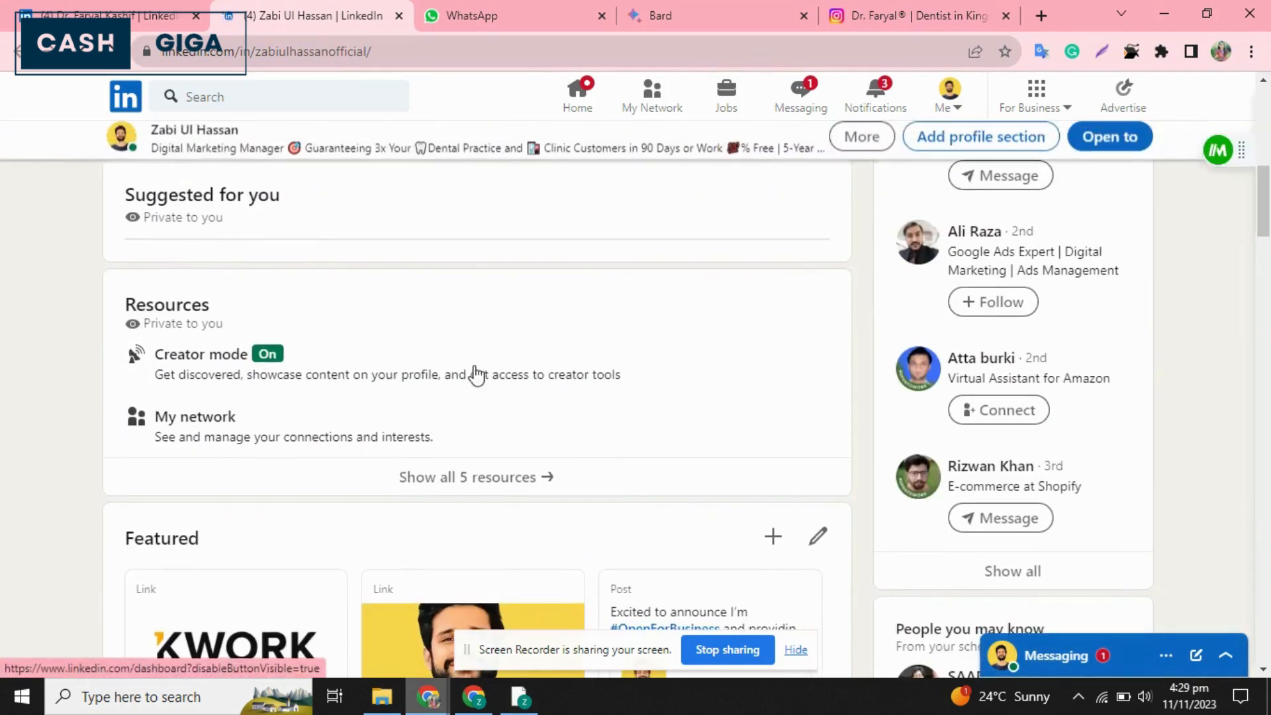
scroll(473, 367, up, 3)
scroll(474, 368, down, 4)
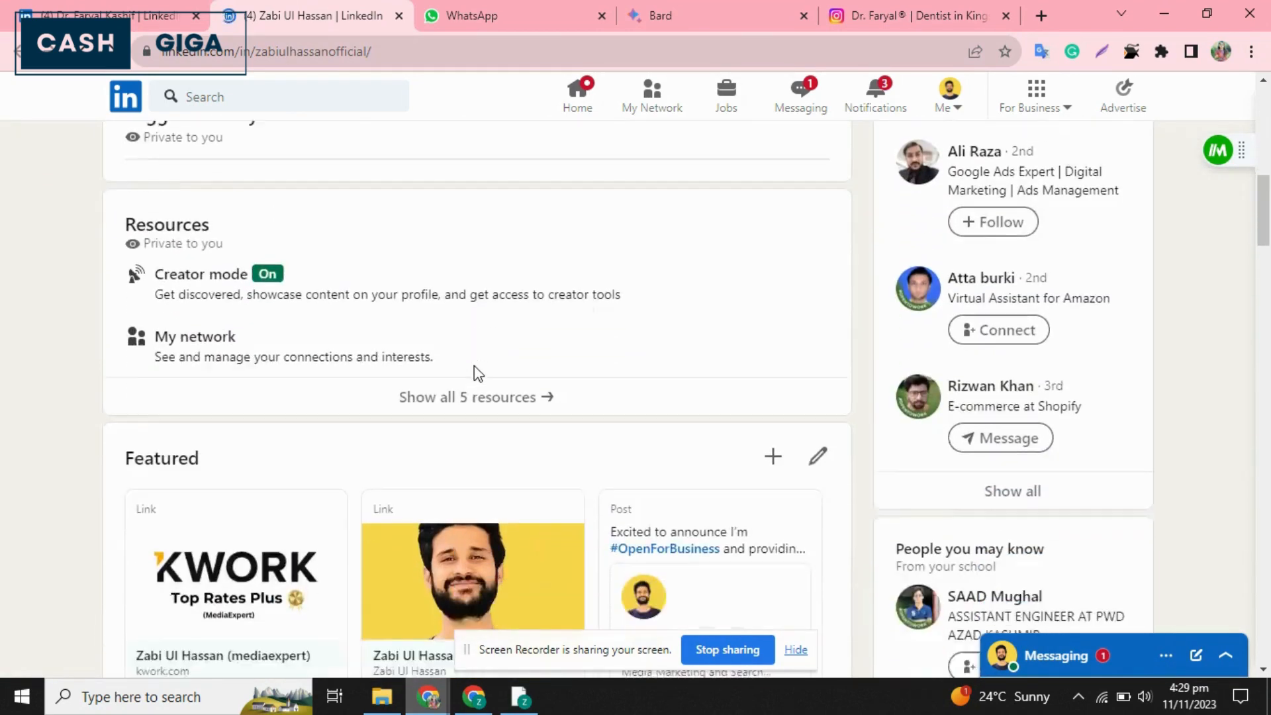
Examine the rest of the example profile, from the Featured items and Activity posts down through Experience, Education, Skills and Recommendations.
scroll(474, 365, down, 5)
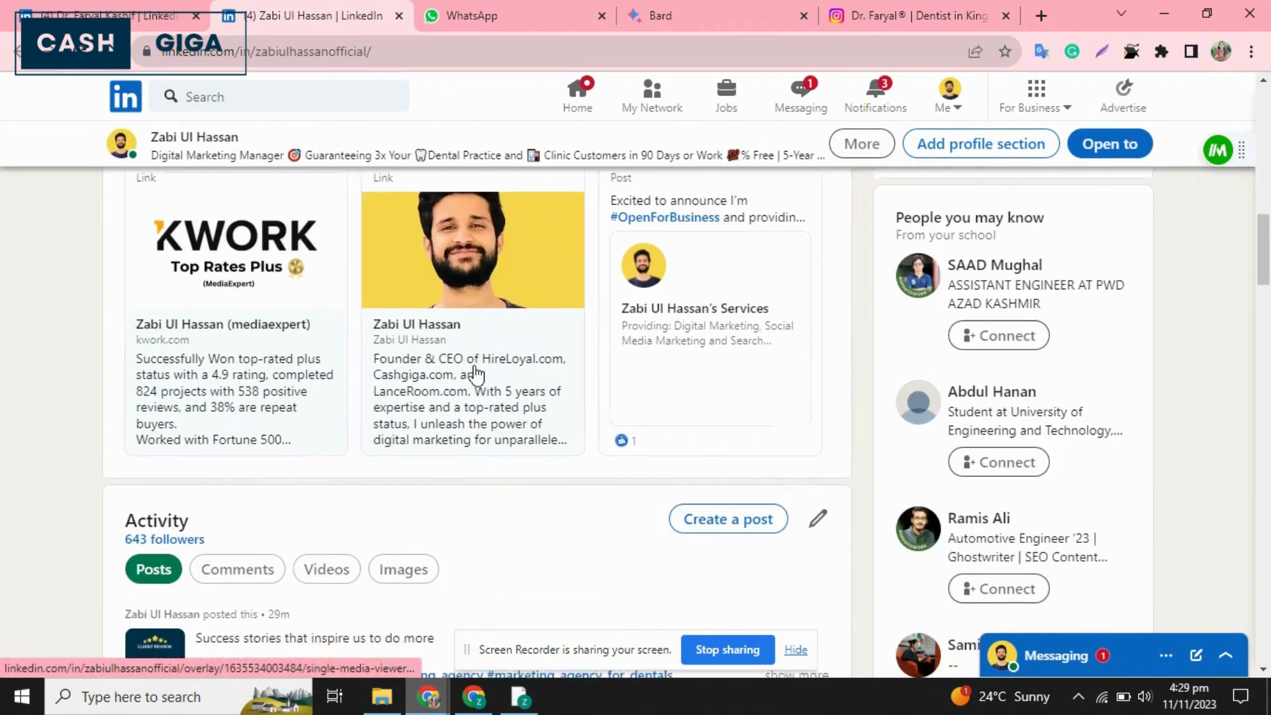
scroll(475, 374, up, 1)
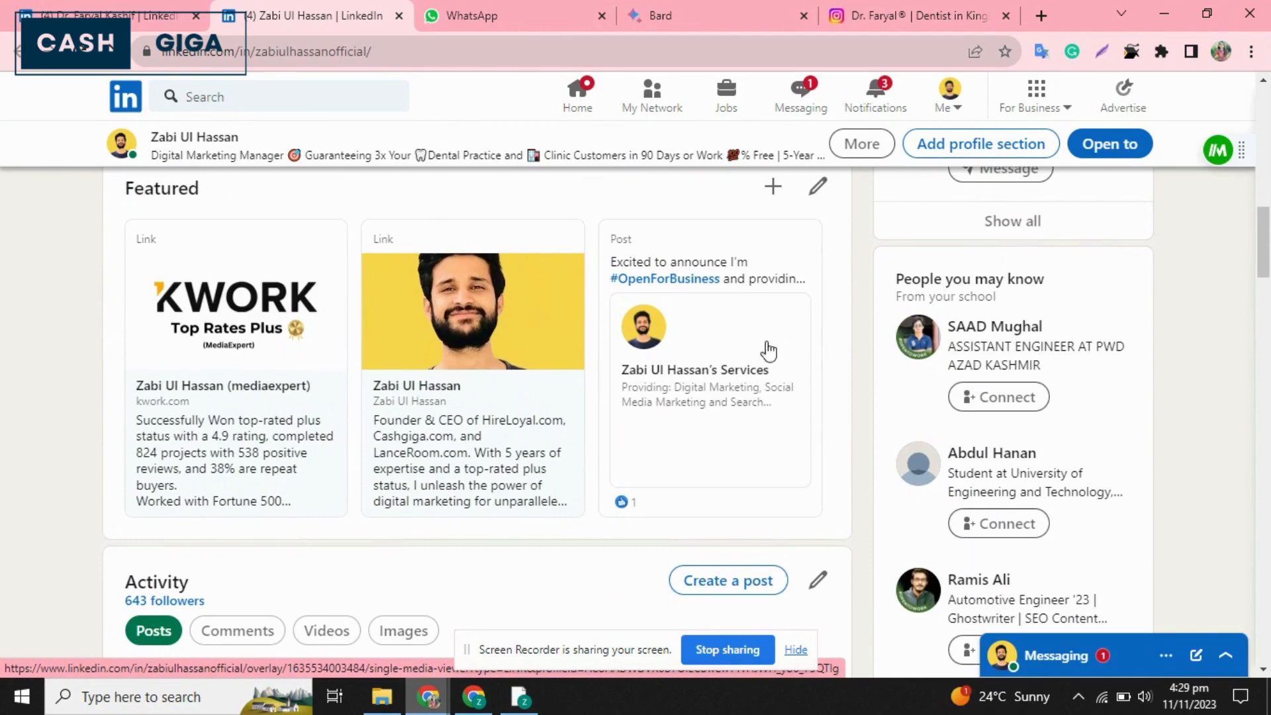
scroll(373, 500, down, 10)
scroll(372, 500, up, 3)
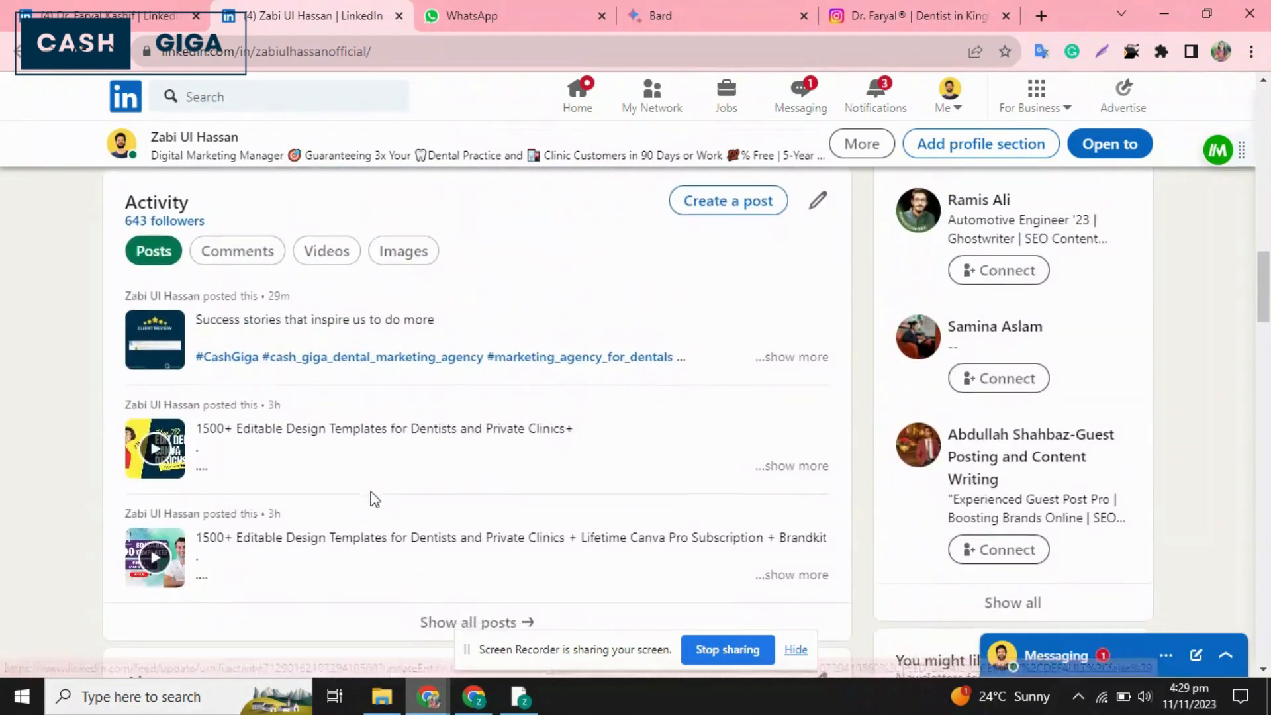
scroll(373, 500, down, 15)
scroll(372, 500, down, 12)
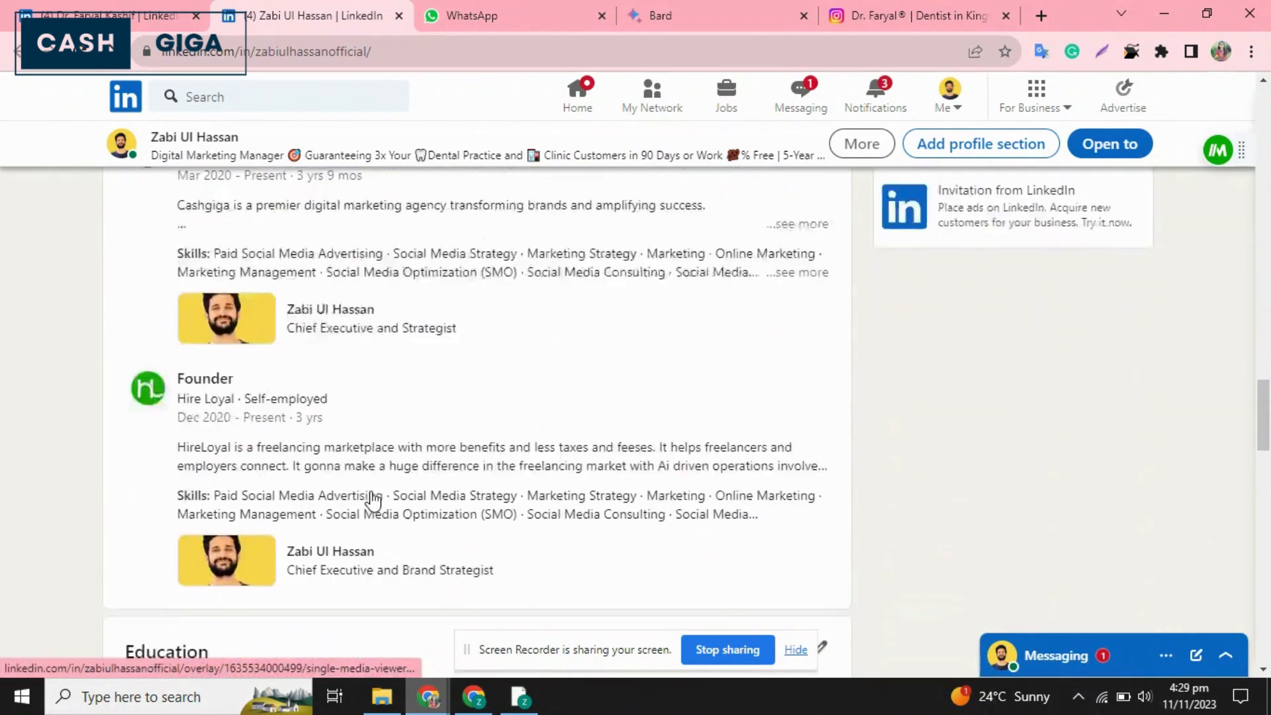
scroll(372, 491, down, 9)
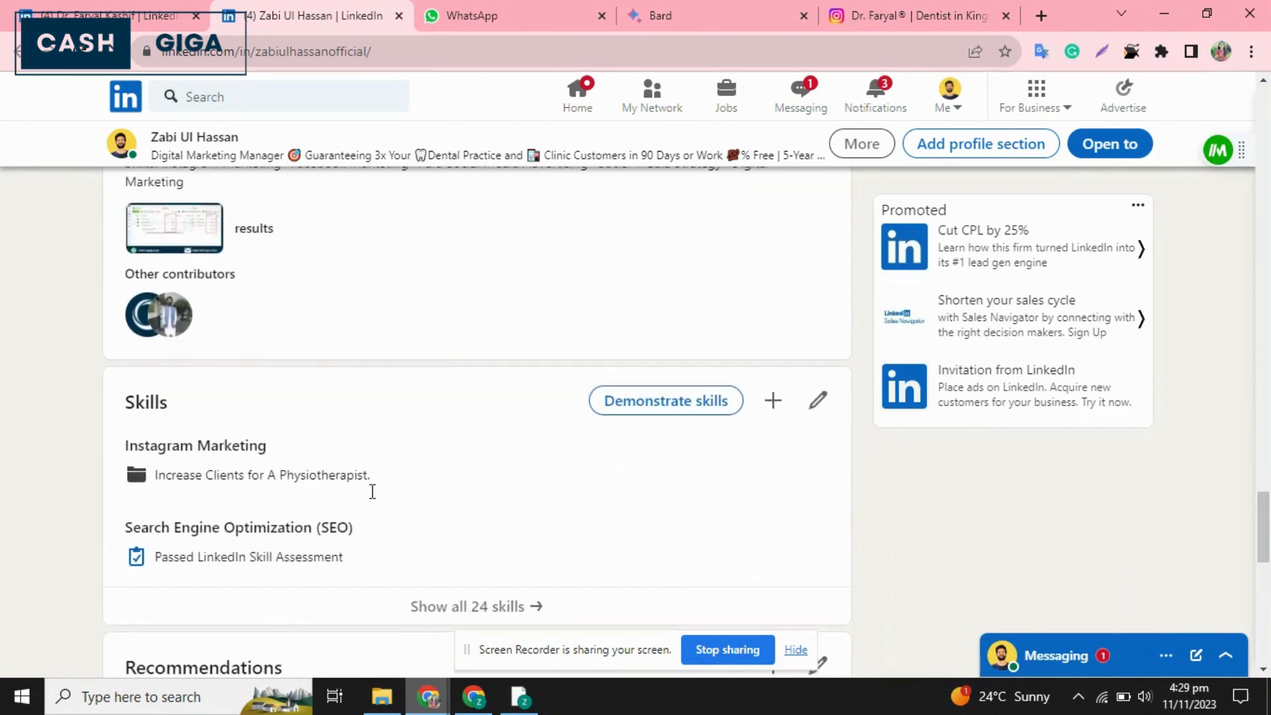
scroll(373, 499, down, 6)
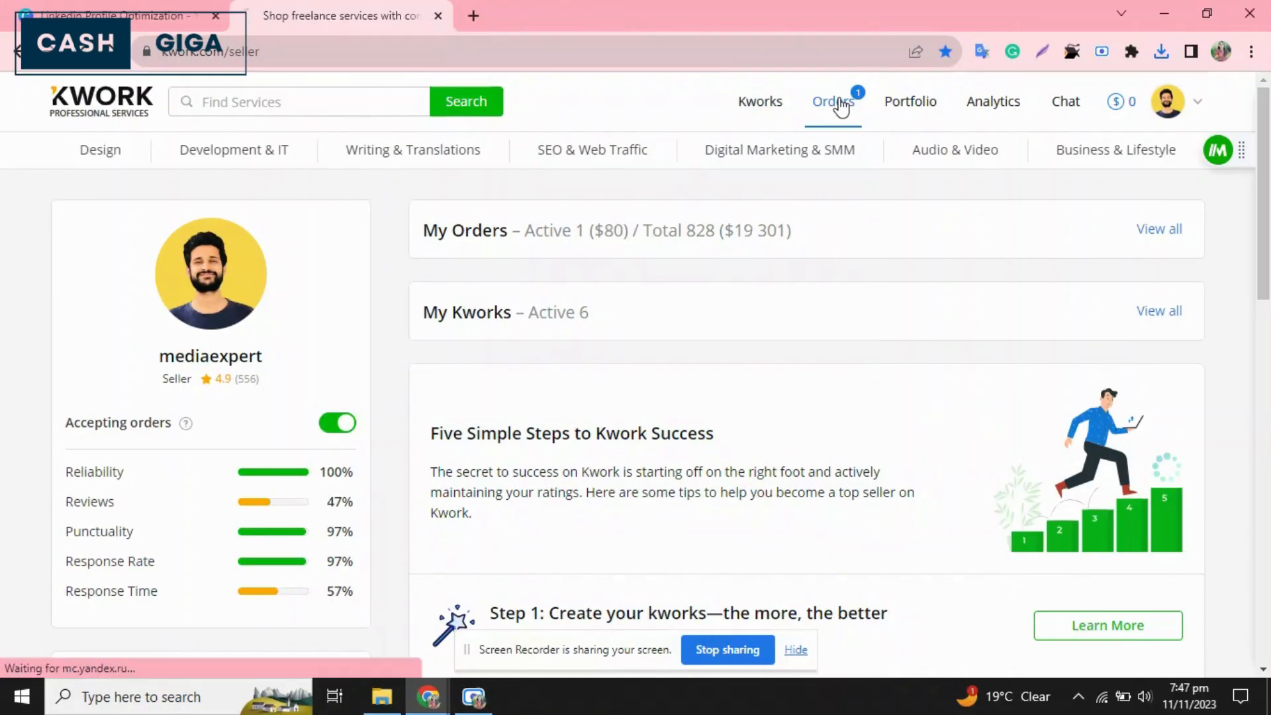
Open the seller account's orders on Kwork and check the total of the in-progress social media accounts order.
click(839, 103)
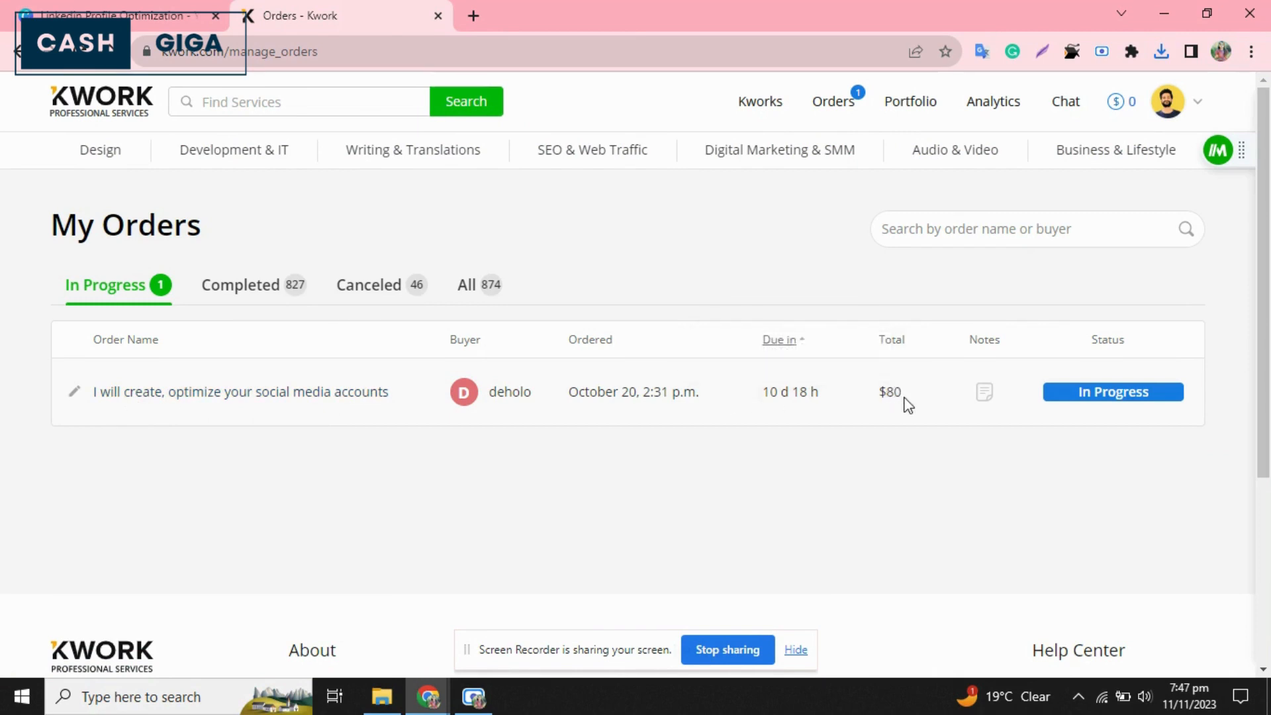
drag(907, 400, 878, 398)
click(768, 266)
Open the seller's own Kwork profile and review its description, skills, seller rating and order statistics.
click(1162, 110)
click(1028, 257)
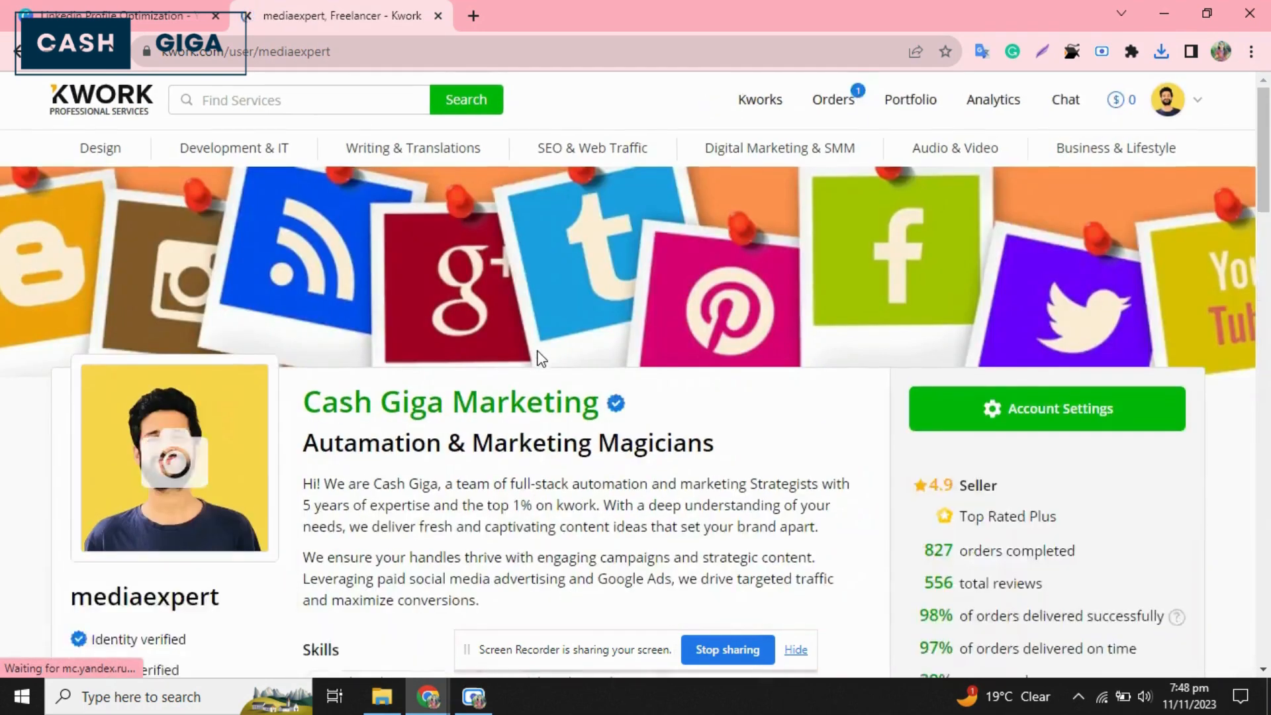
scroll(542, 357, down, 5)
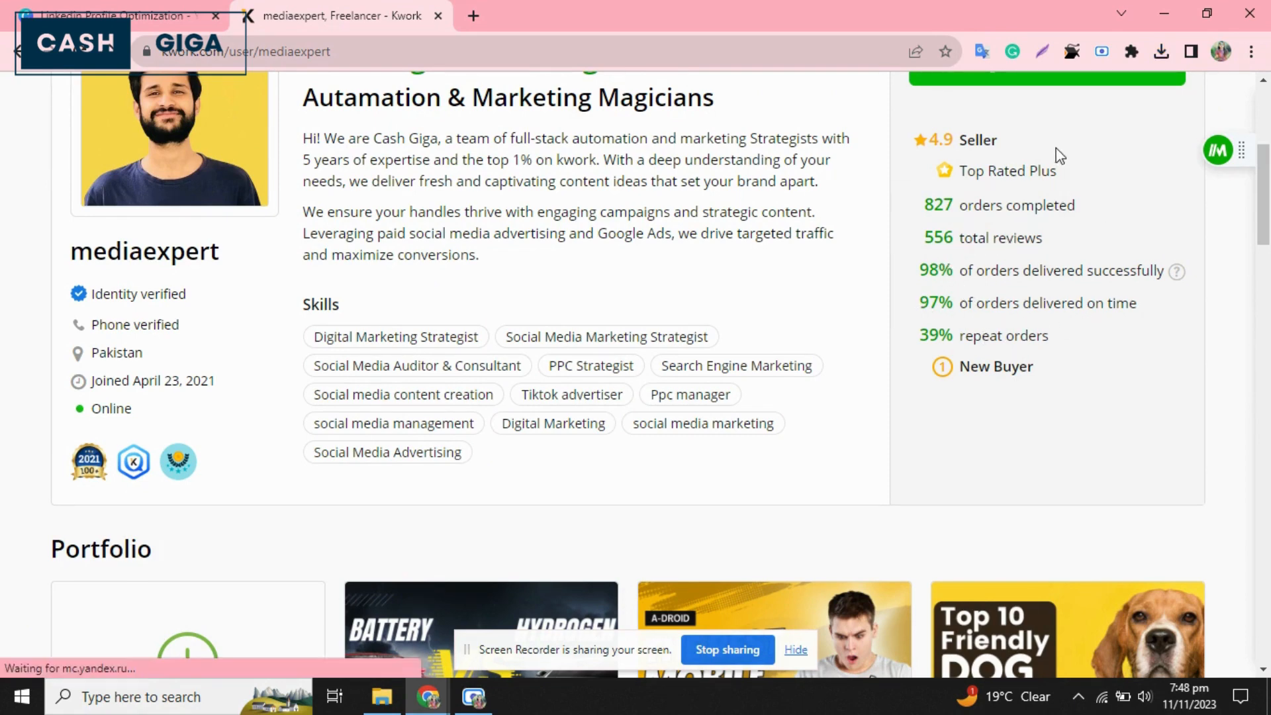
scroll(739, 361, up, 1)
scroll(740, 361, up, 5)
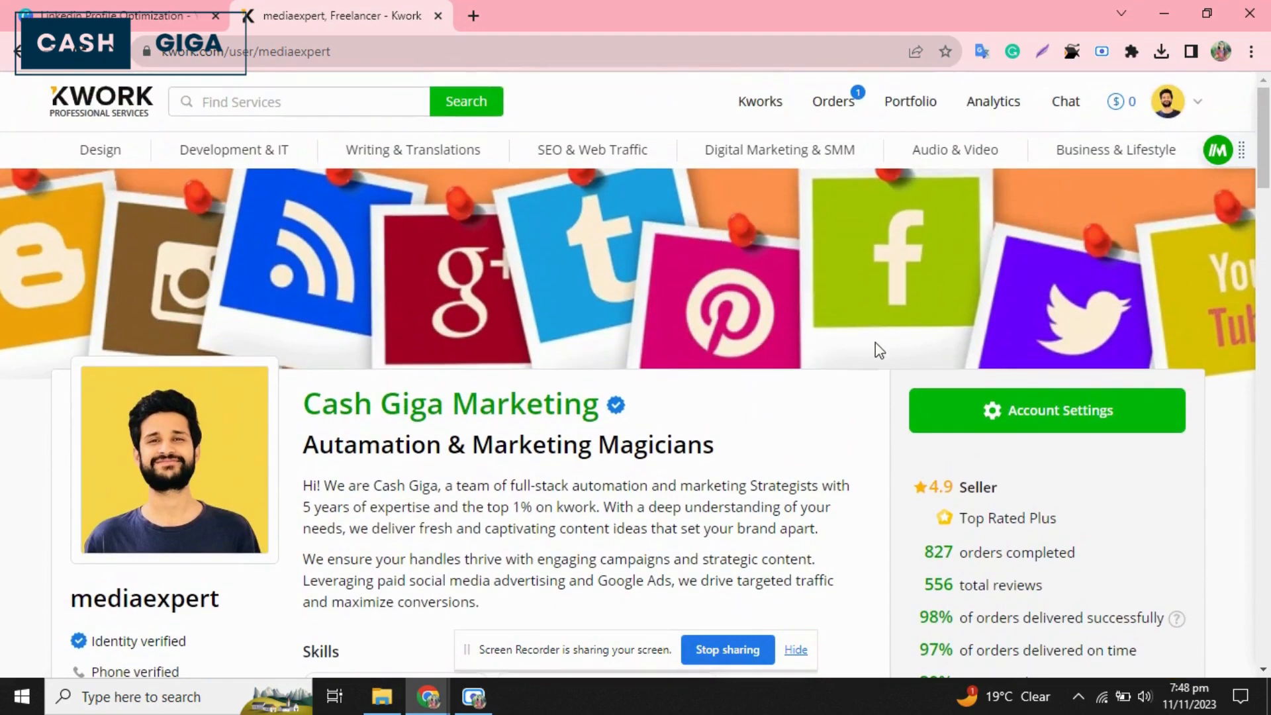